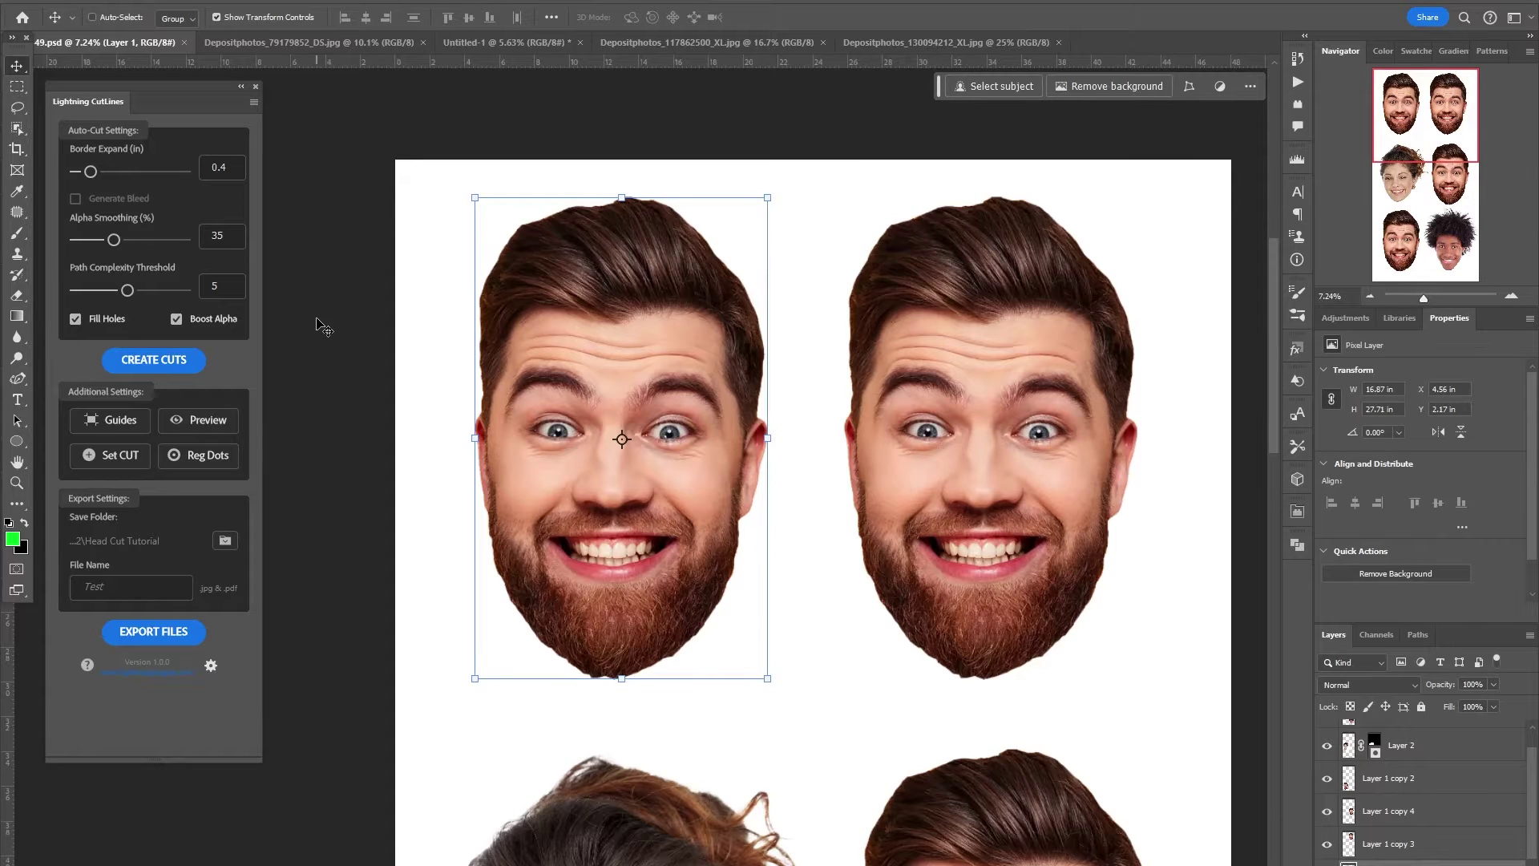
Step: Open the Lightning CutLines panel from the Plugins menu
left_click(178, 363)
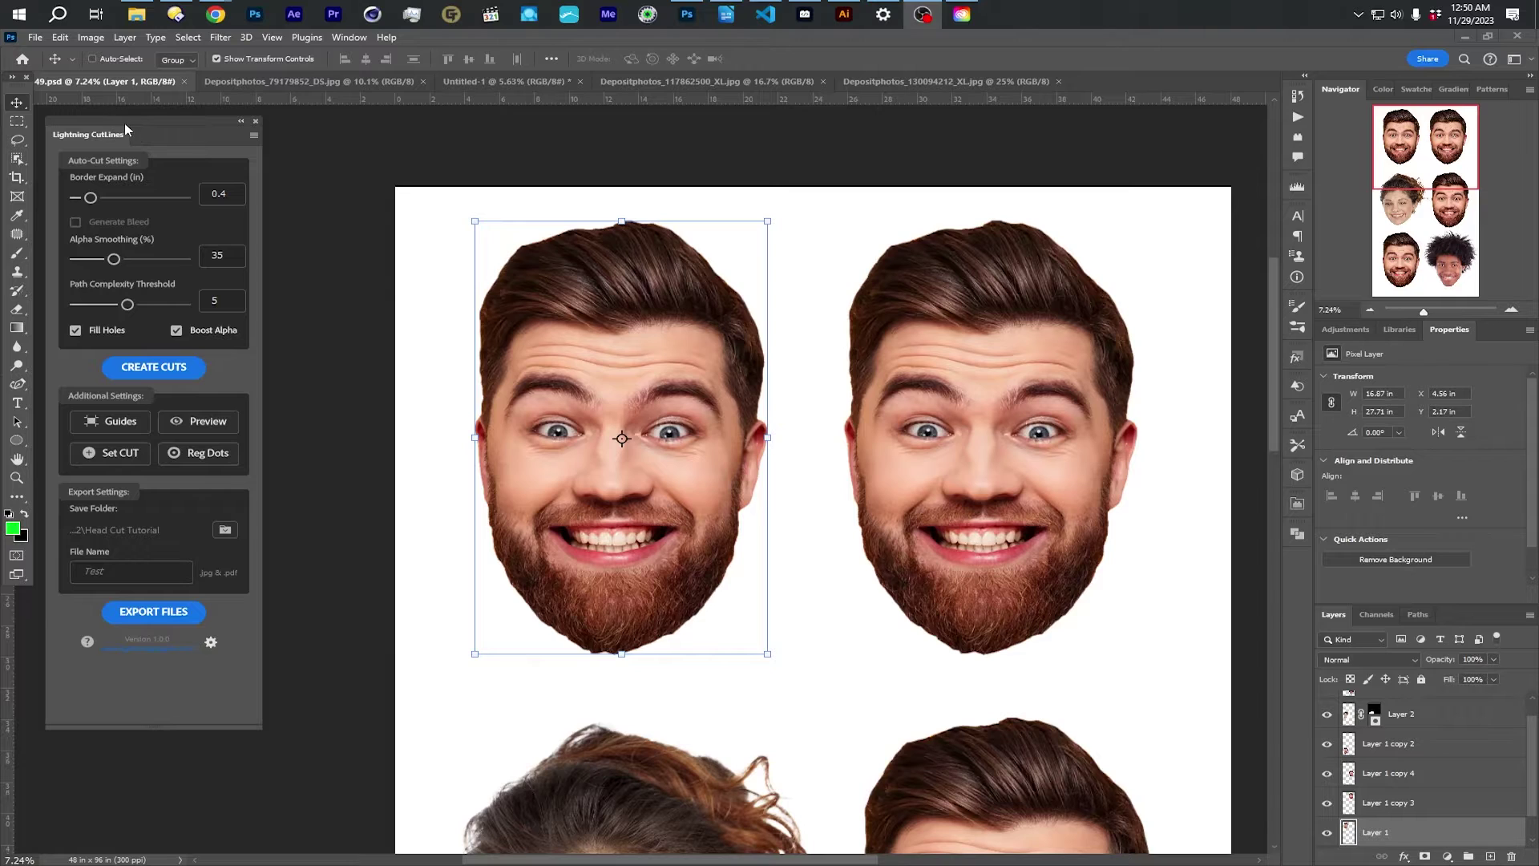
left_click(308, 38)
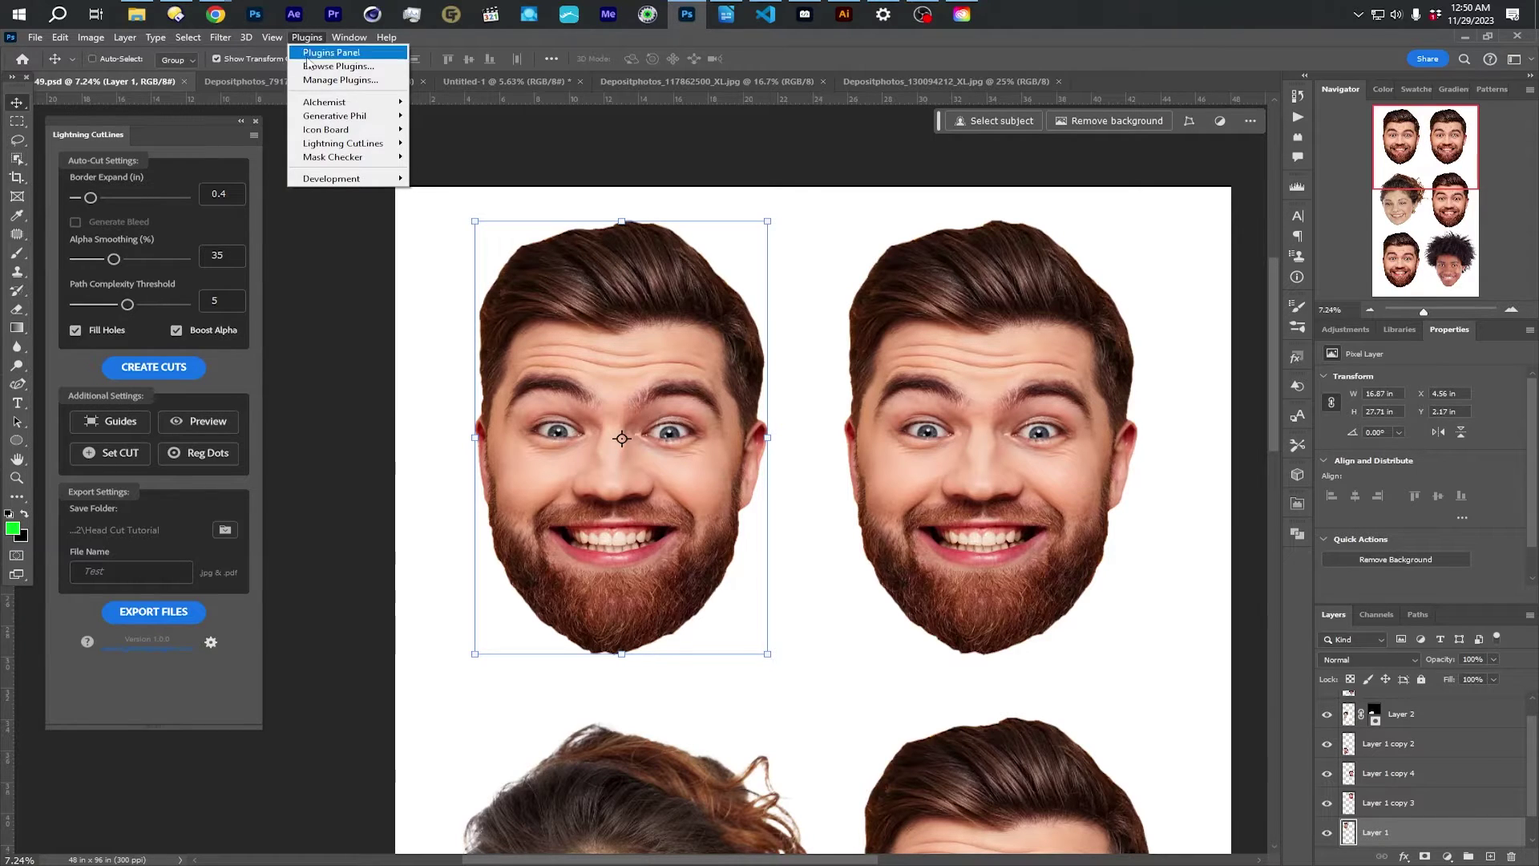
mouse_move(362, 149)
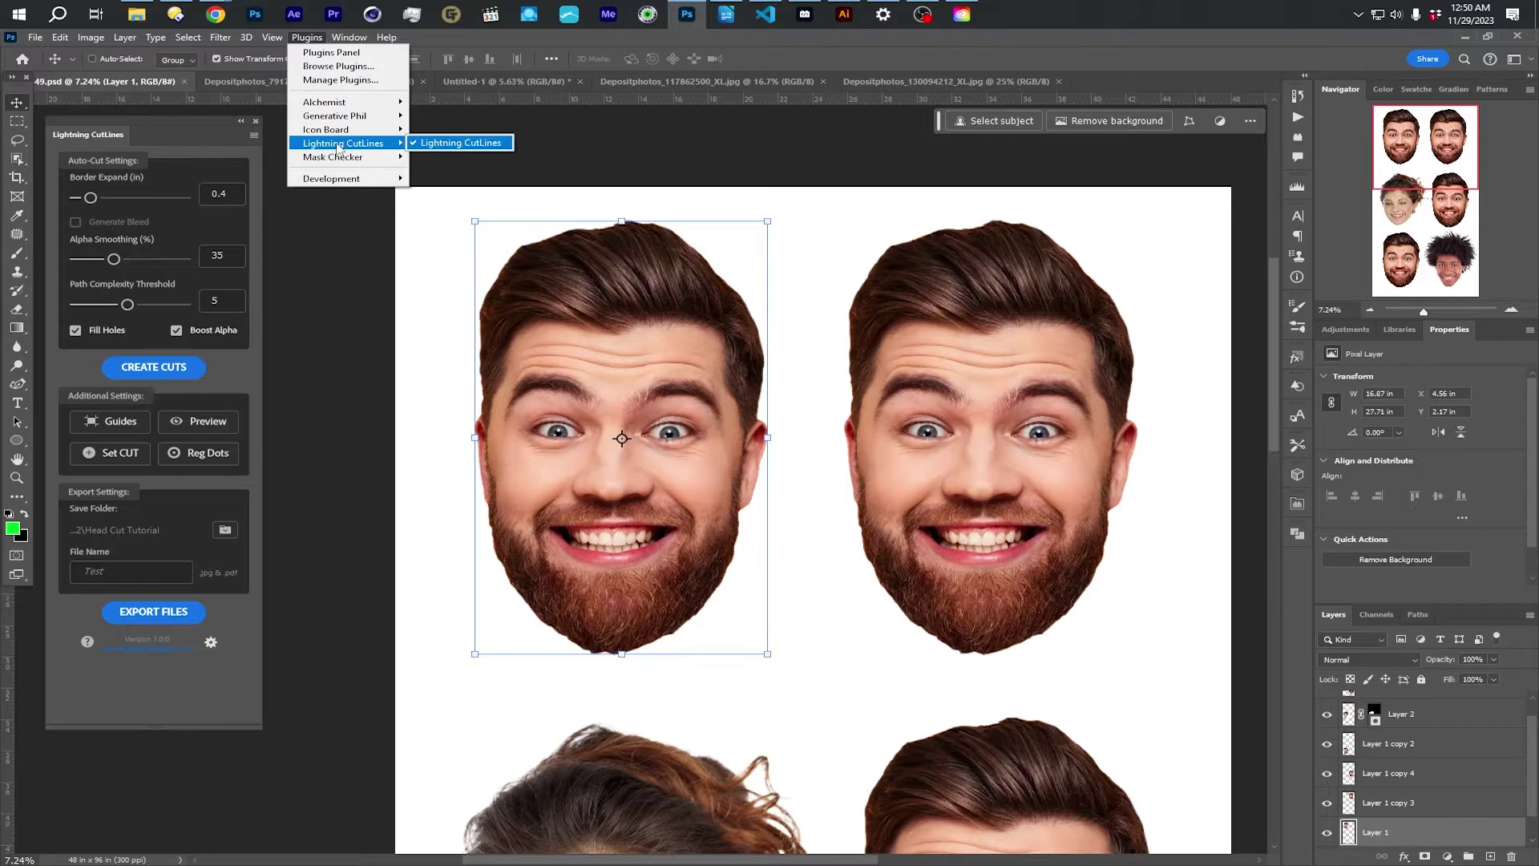
left_click(453, 142)
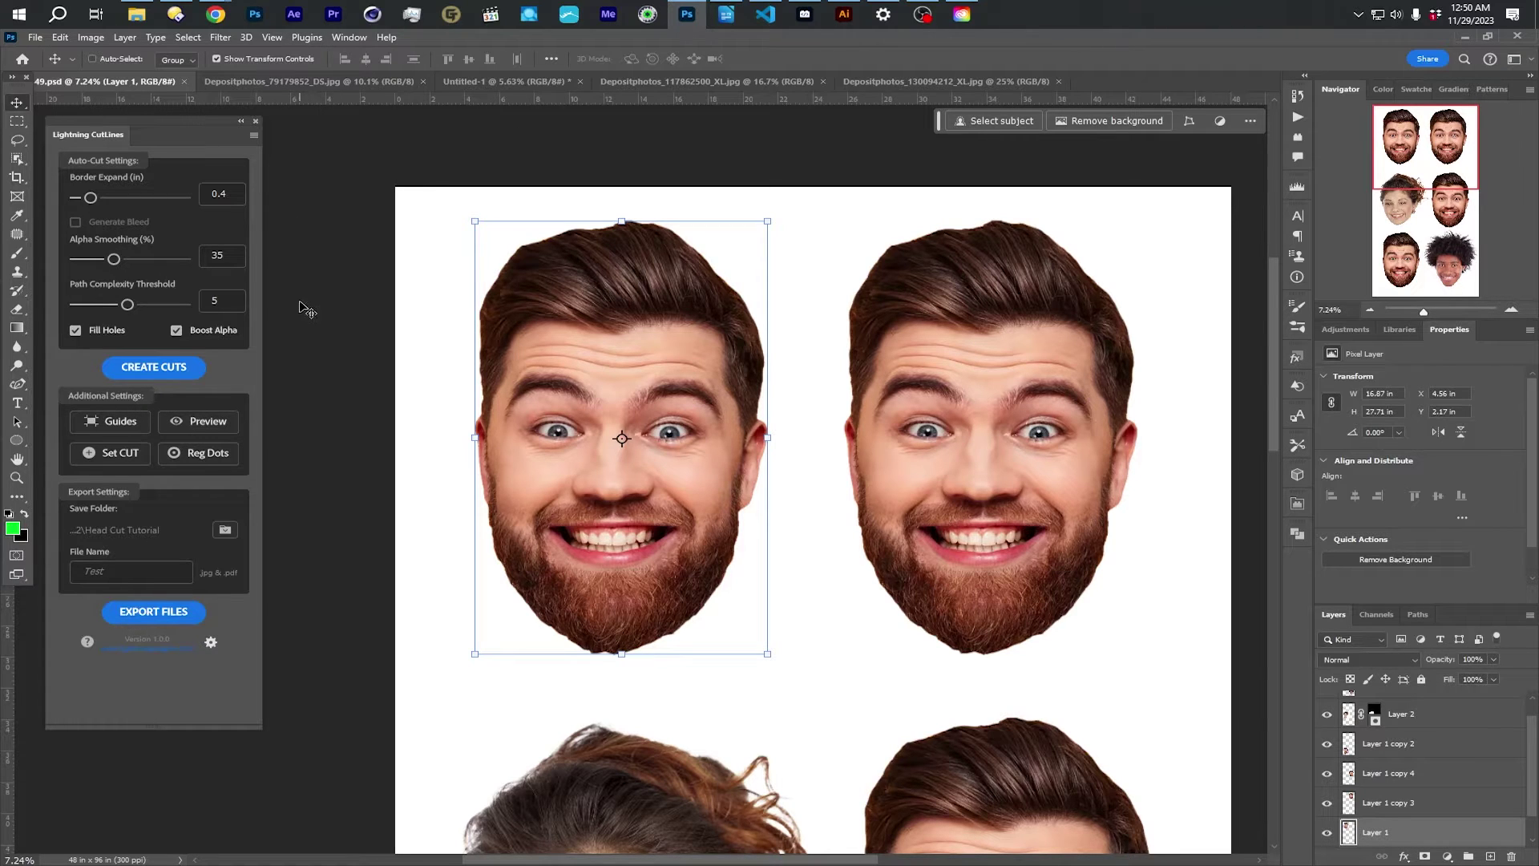
Step: In Lightning CutLines settings, choose Separate Art & Cut Files export and Simple Mode
left_click(211, 644)
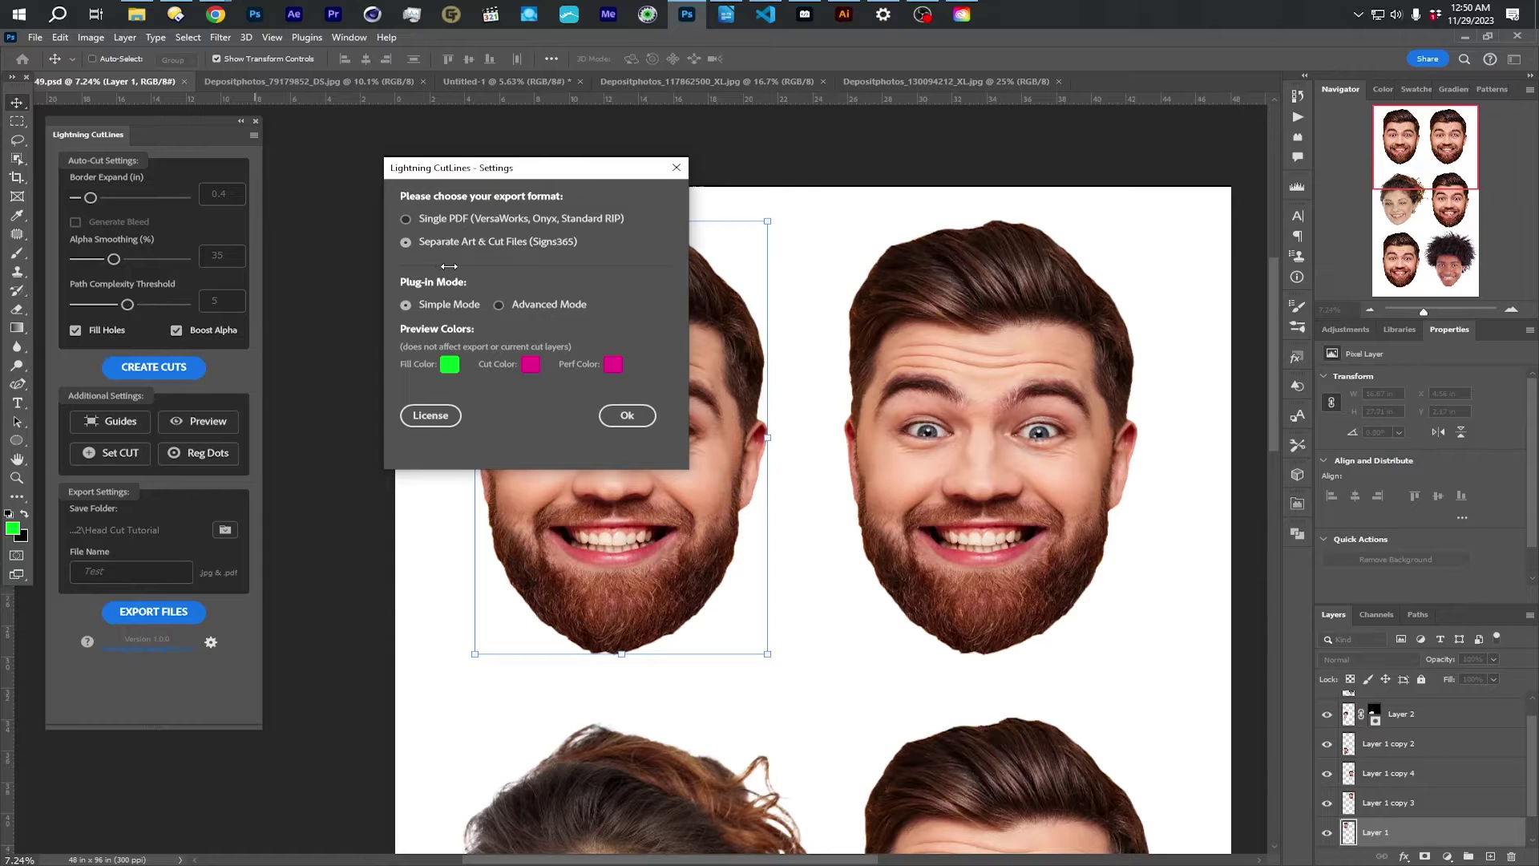
left_click(409, 219)
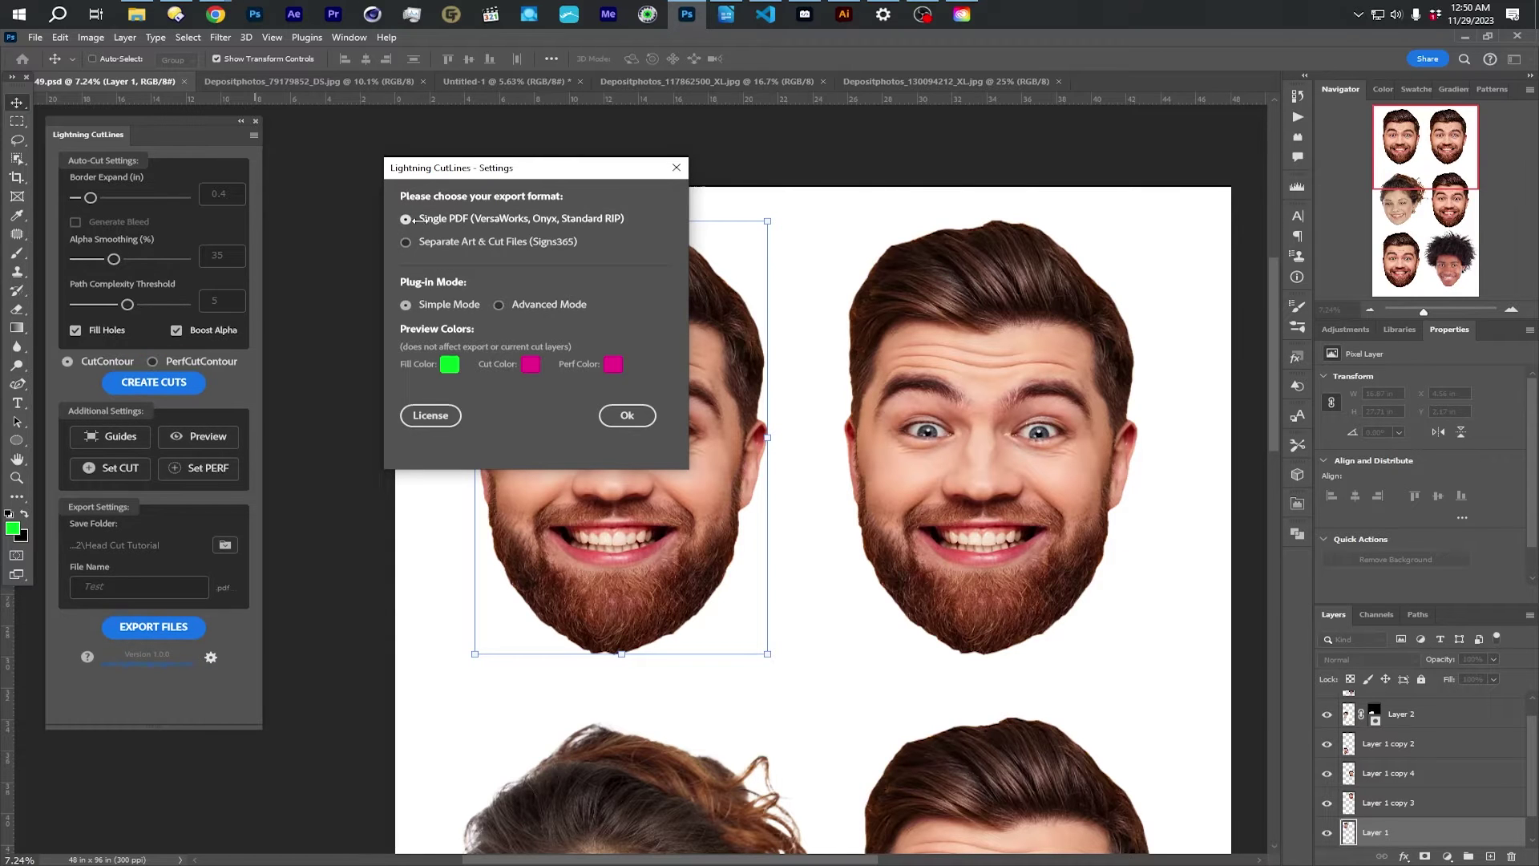
left_click(407, 242)
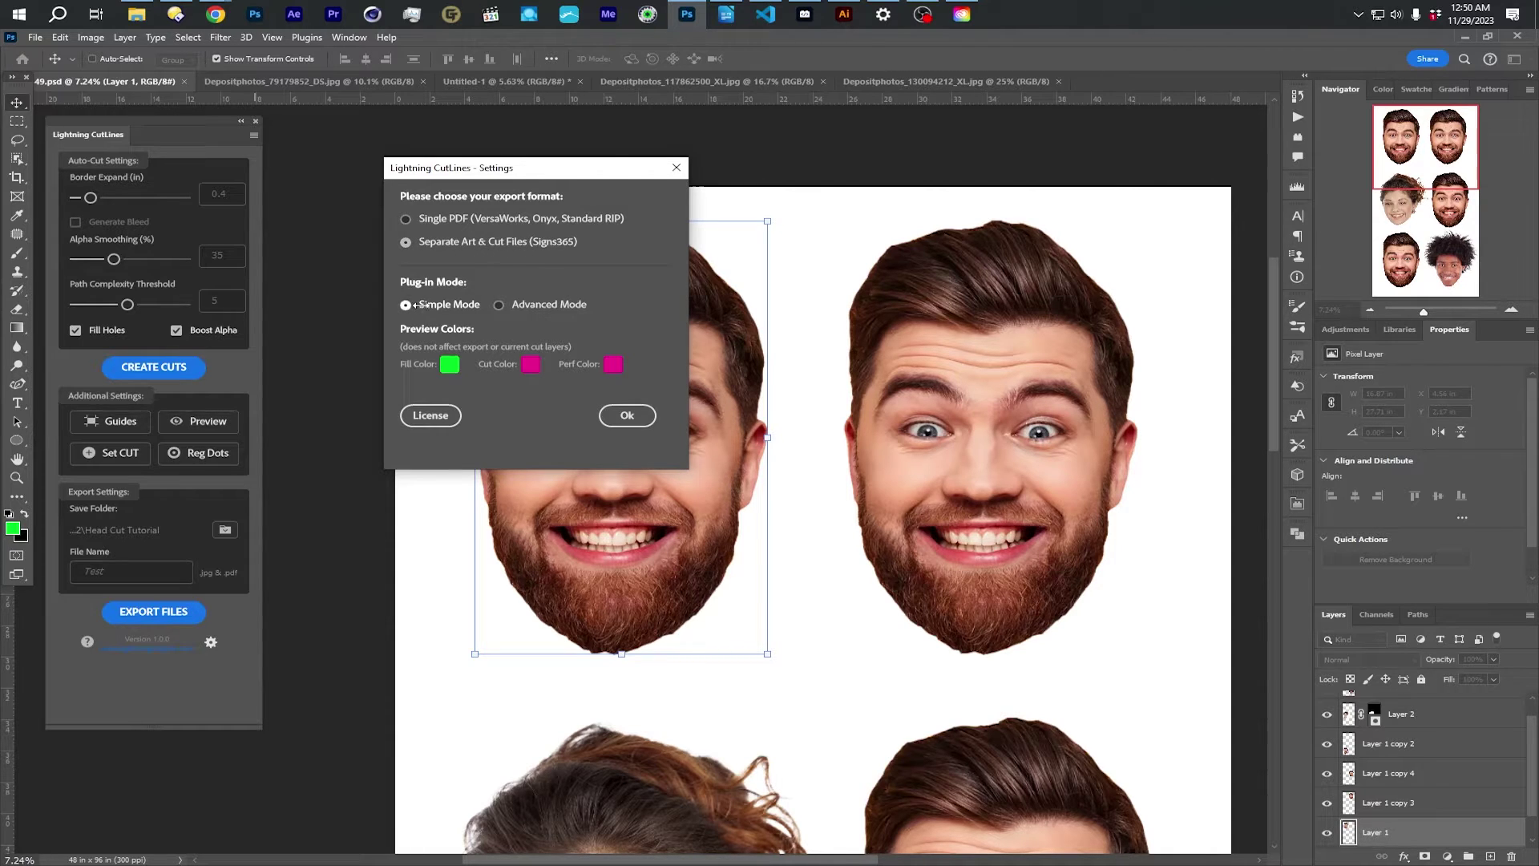
left_click(499, 305)
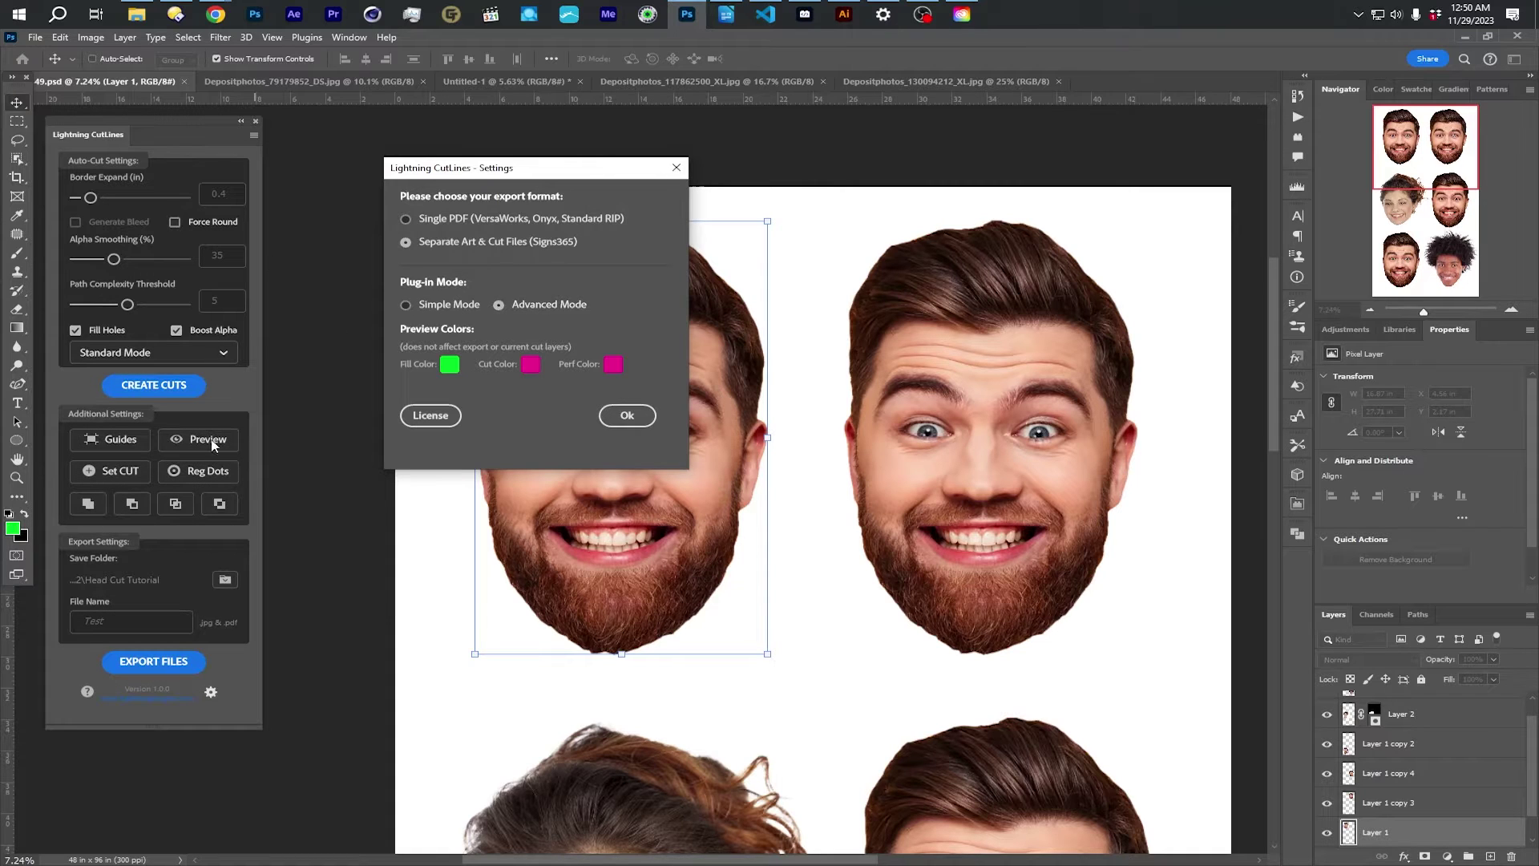
left_click(421, 306)
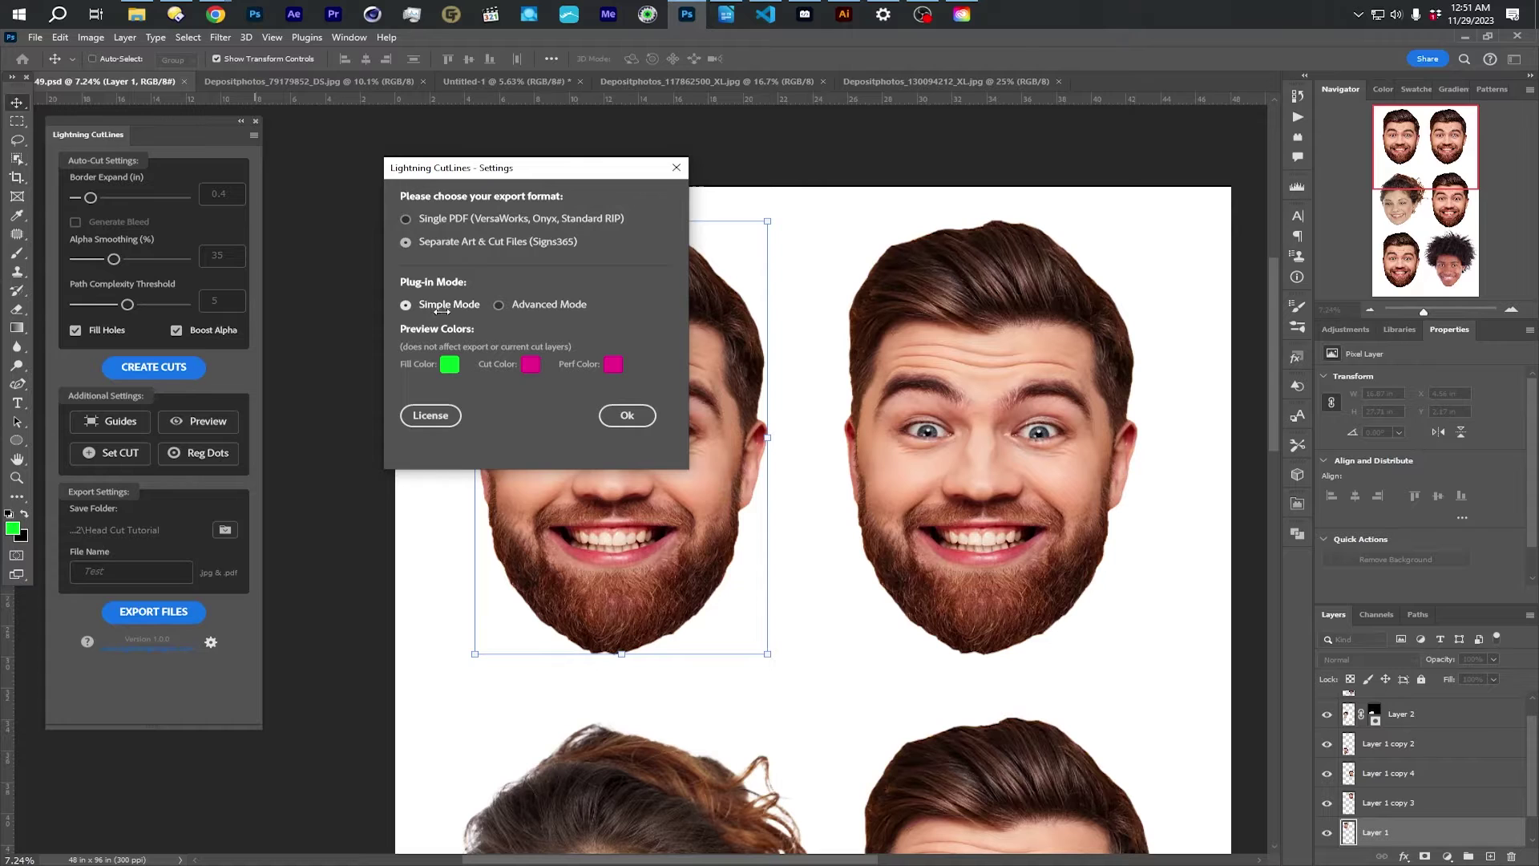
Step: Set the preview Fill Color to magenta and save the settings
left_click(450, 365)
left_click(439, 175)
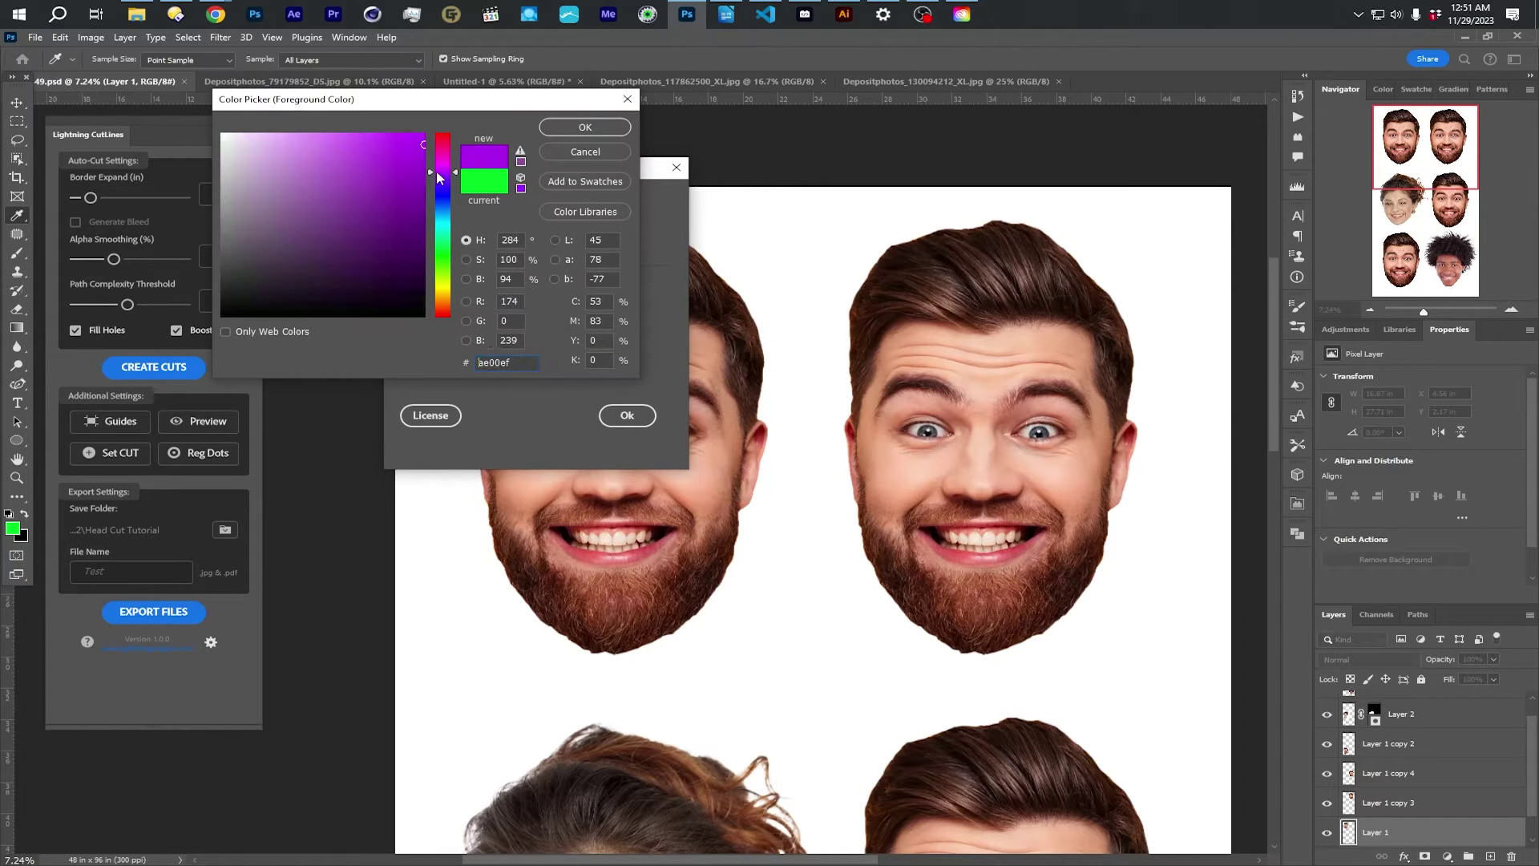
left_click_drag(439, 177, 445, 166)
left_click(571, 127)
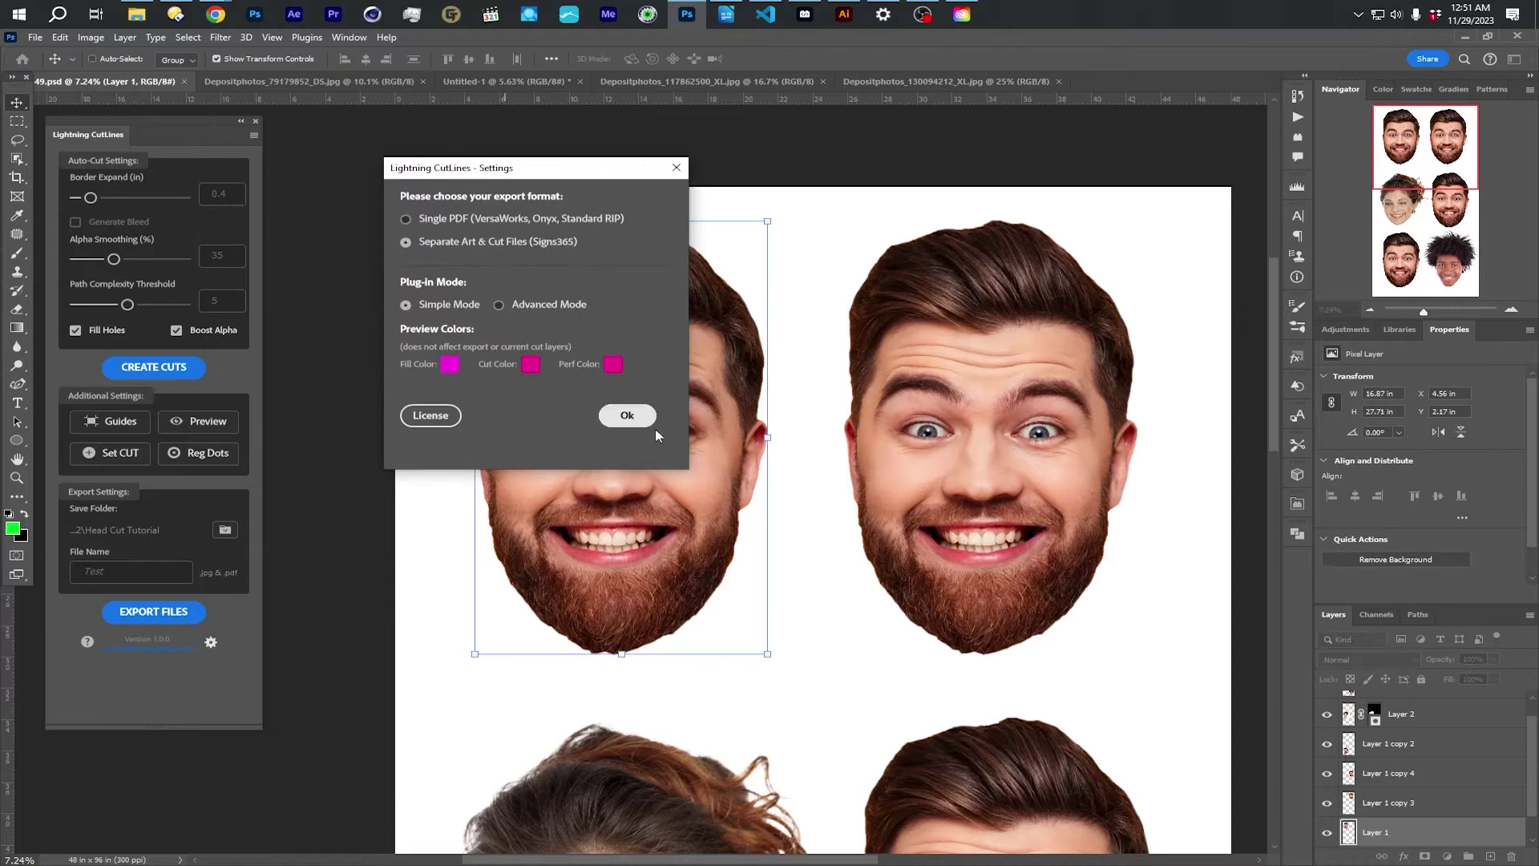
left_click(627, 415)
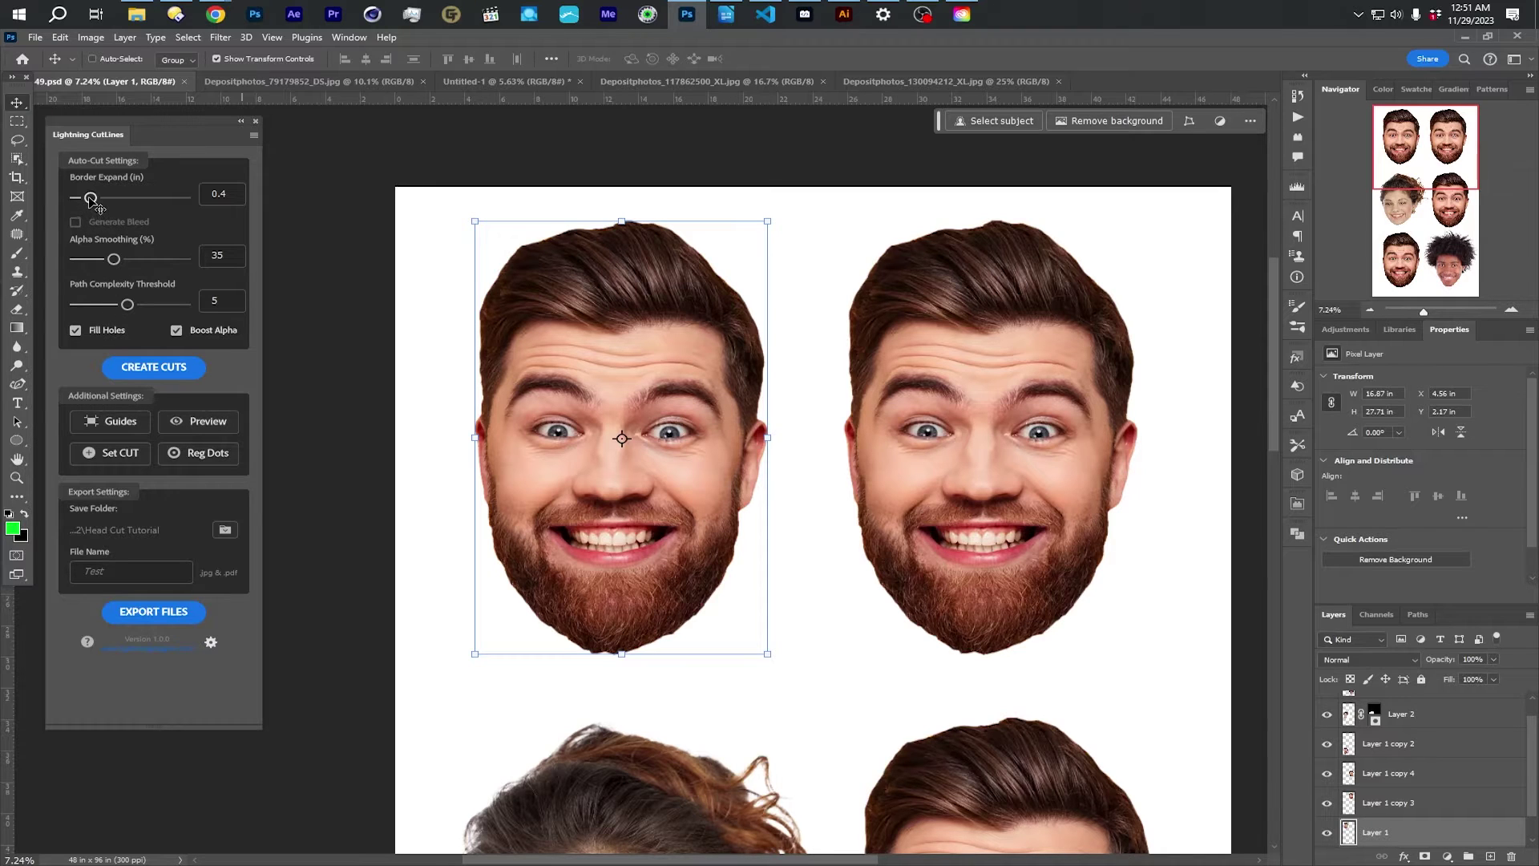
Step: Try Border Expand values of 0 and 0.25, then settle on 0.5 in
left_click_drag(91, 198, 170, 199)
type("0.25")
key("Return")
left_click_drag(77, 198, 74, 197)
scroll(539, 369, "up", 1)
scroll(533, 370, "up", 1)
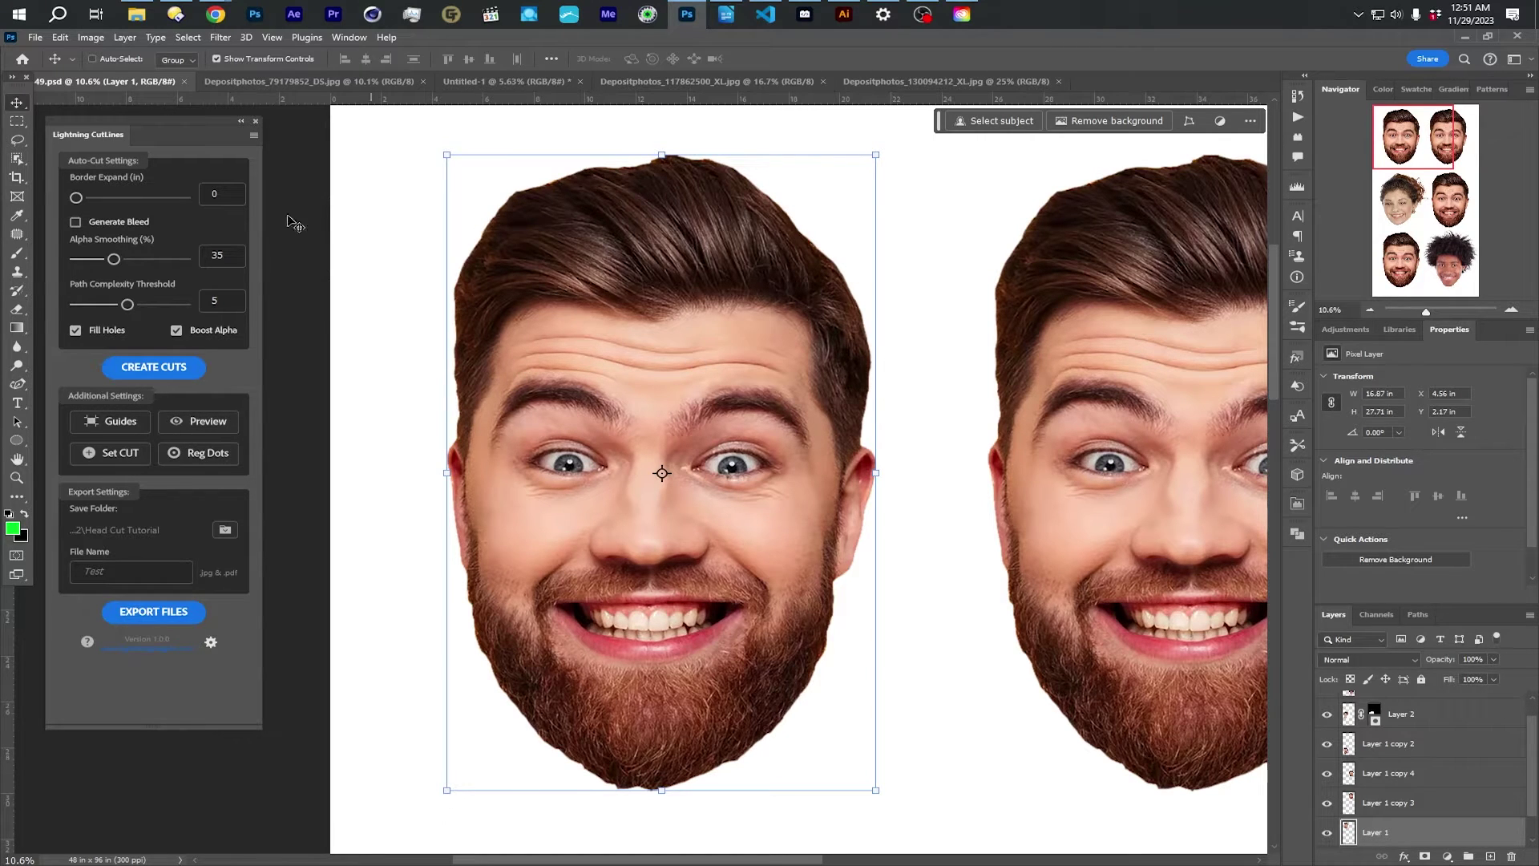
left_click_drag(75, 197, 94, 198)
scroll(1533, 828, "down", 1)
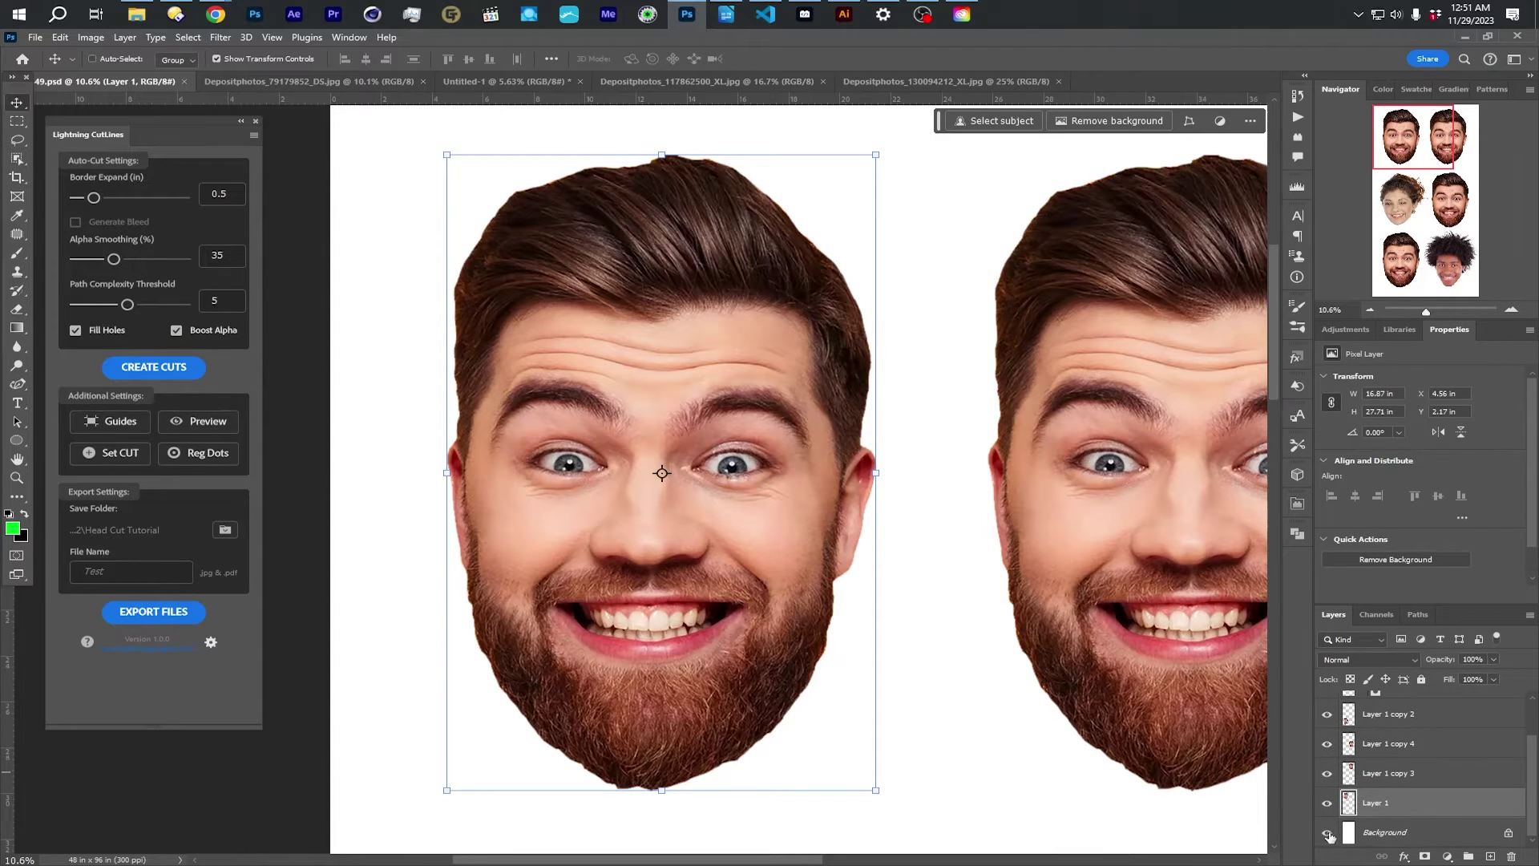
left_click(1328, 833)
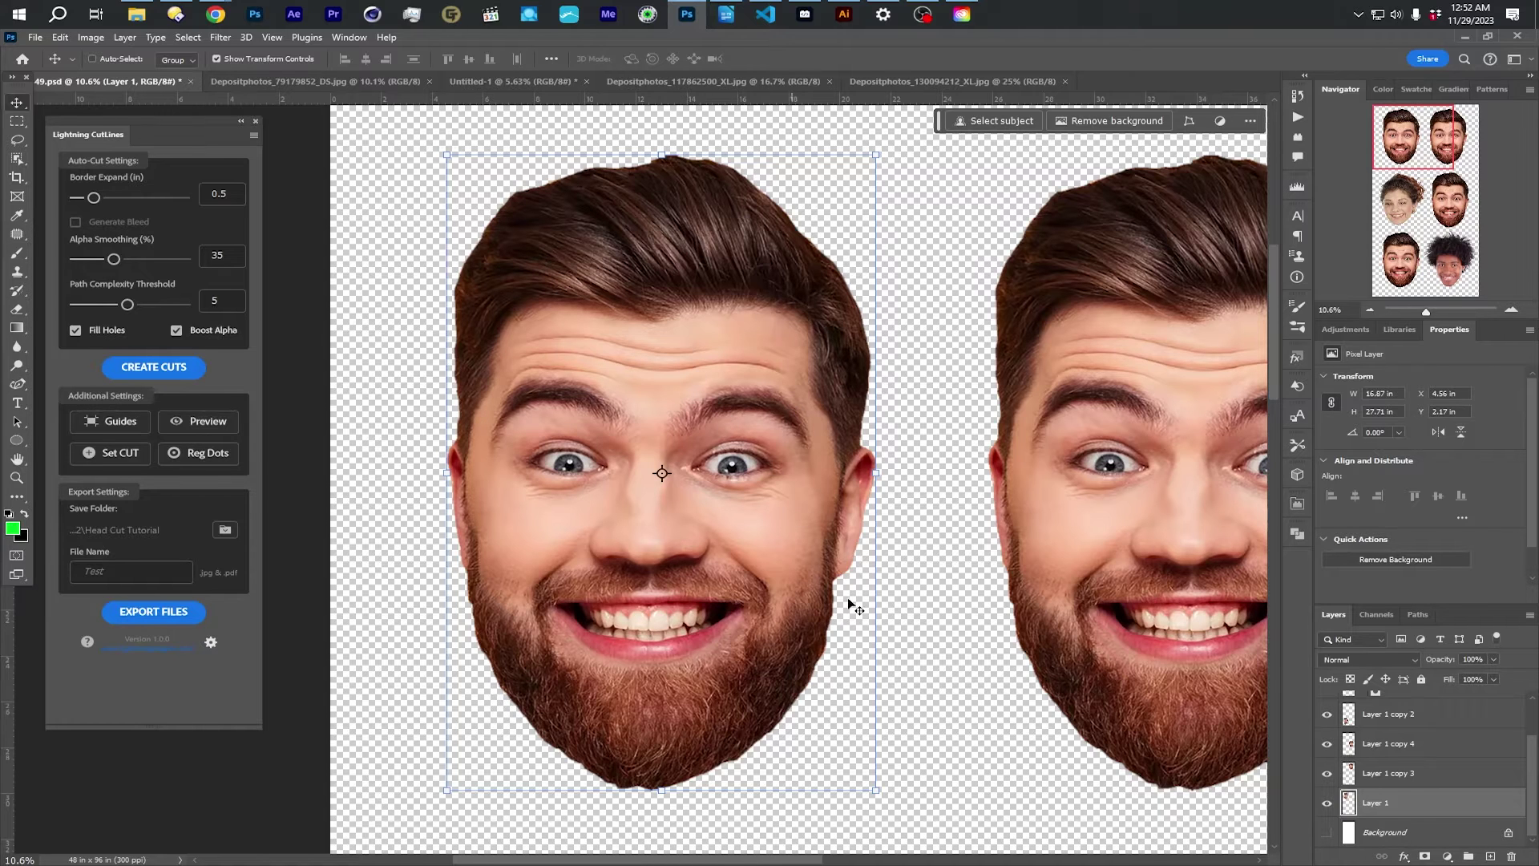
left_click(1327, 834)
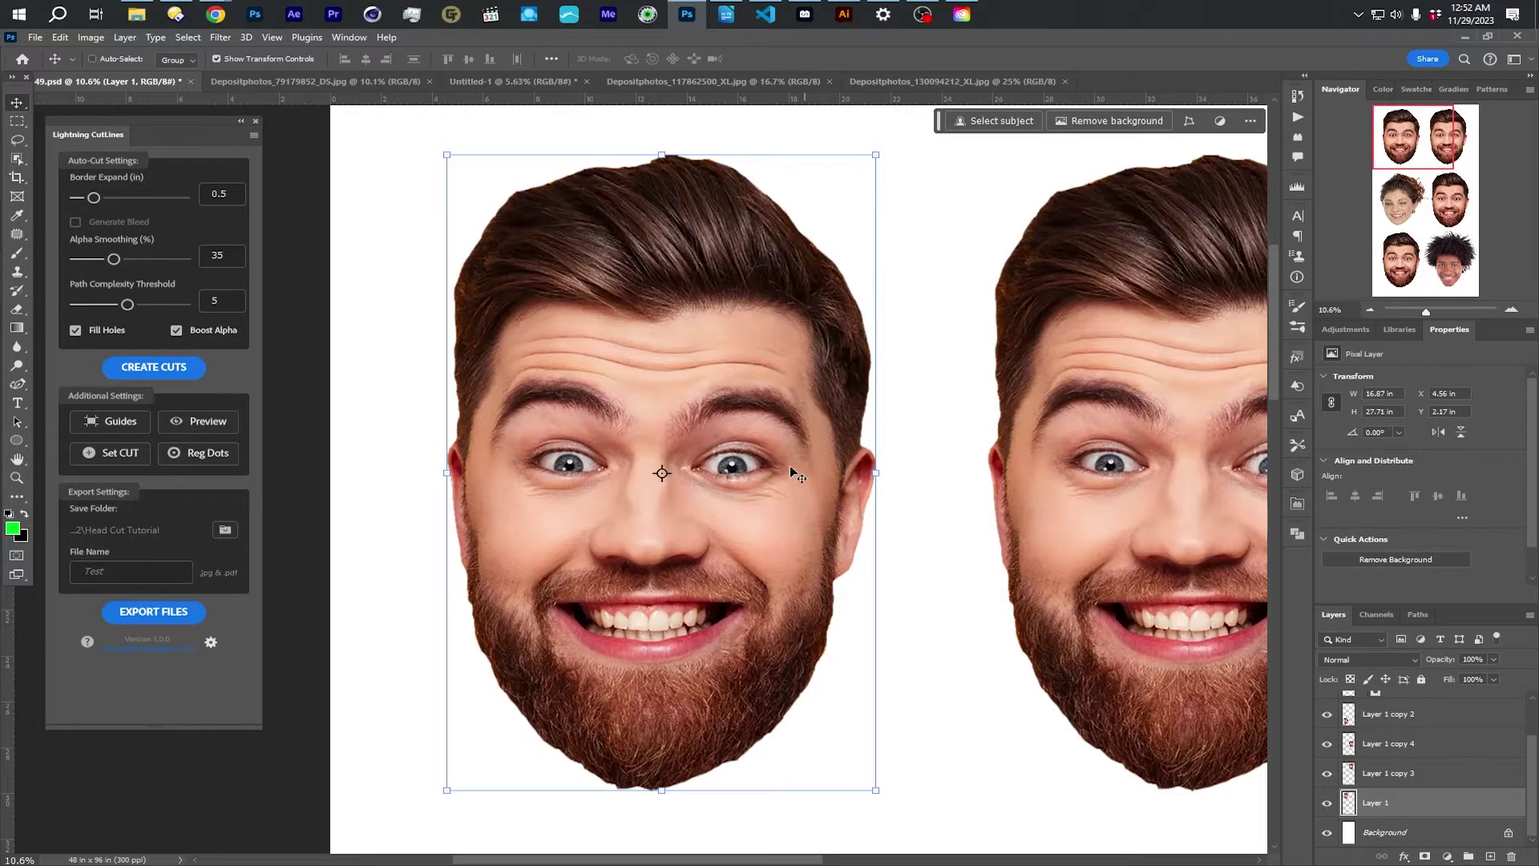
scroll(611, 388, "down", 3)
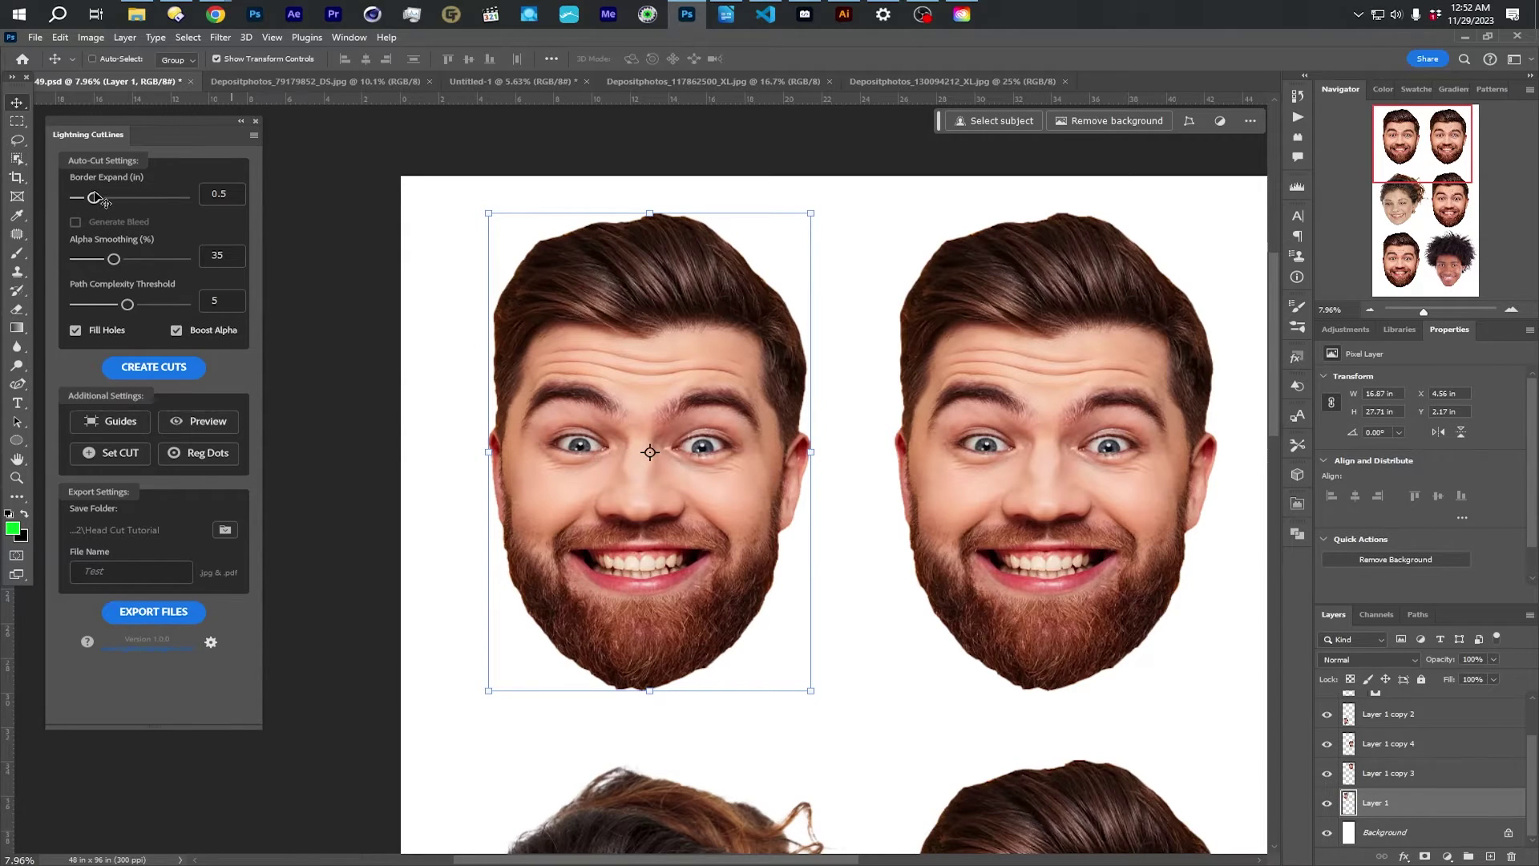
Step: With Border Expand 0 and bleed on, create cuts for the top-left head, then hide Layer 1_BLEED
left_click_drag(94, 198, 60, 202)
left_click(163, 369)
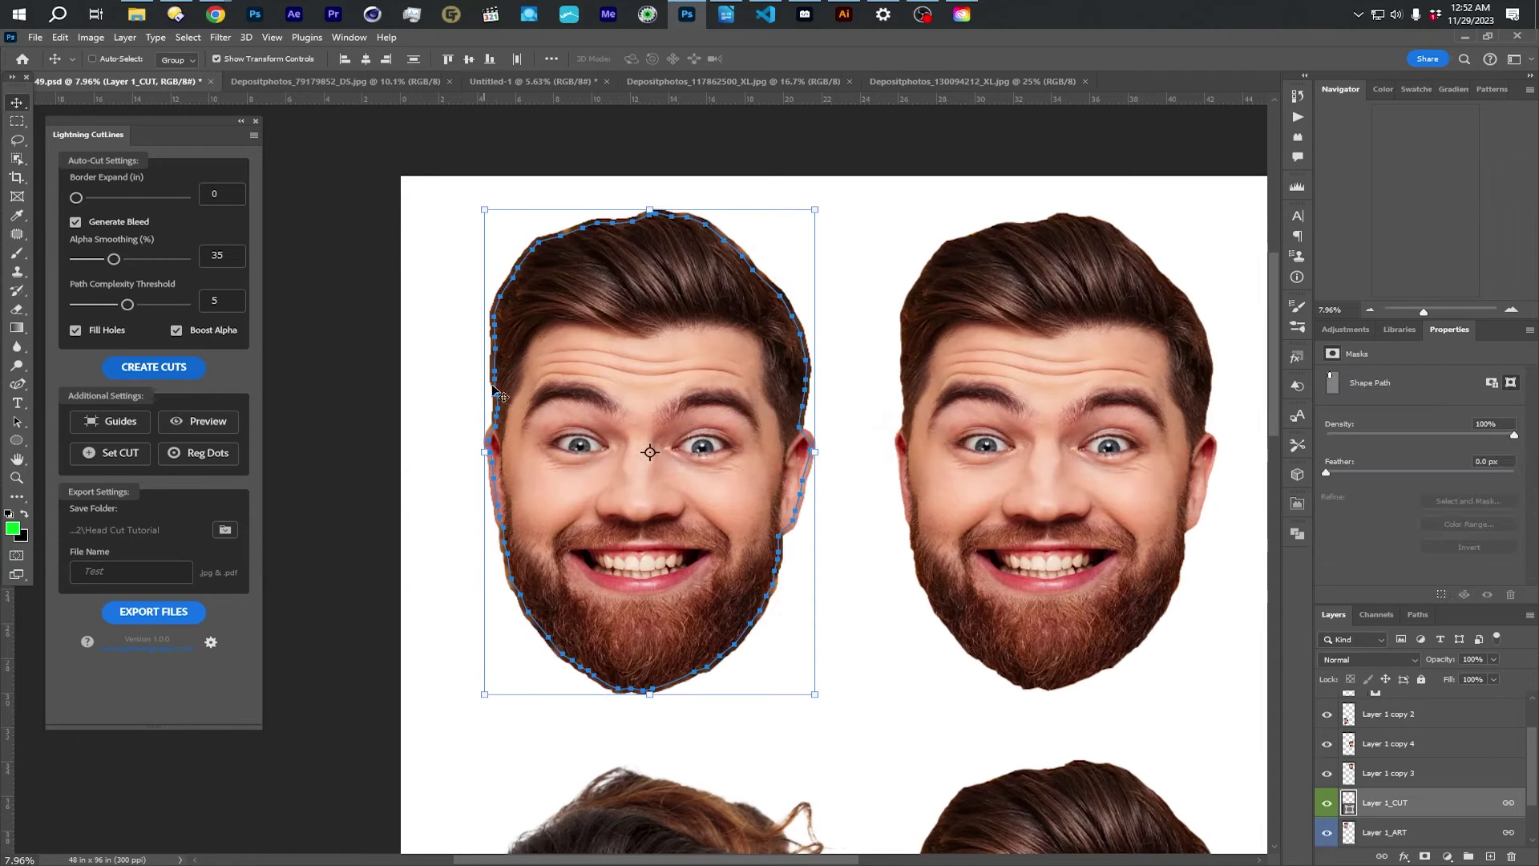
scroll(507, 481, "up", 3)
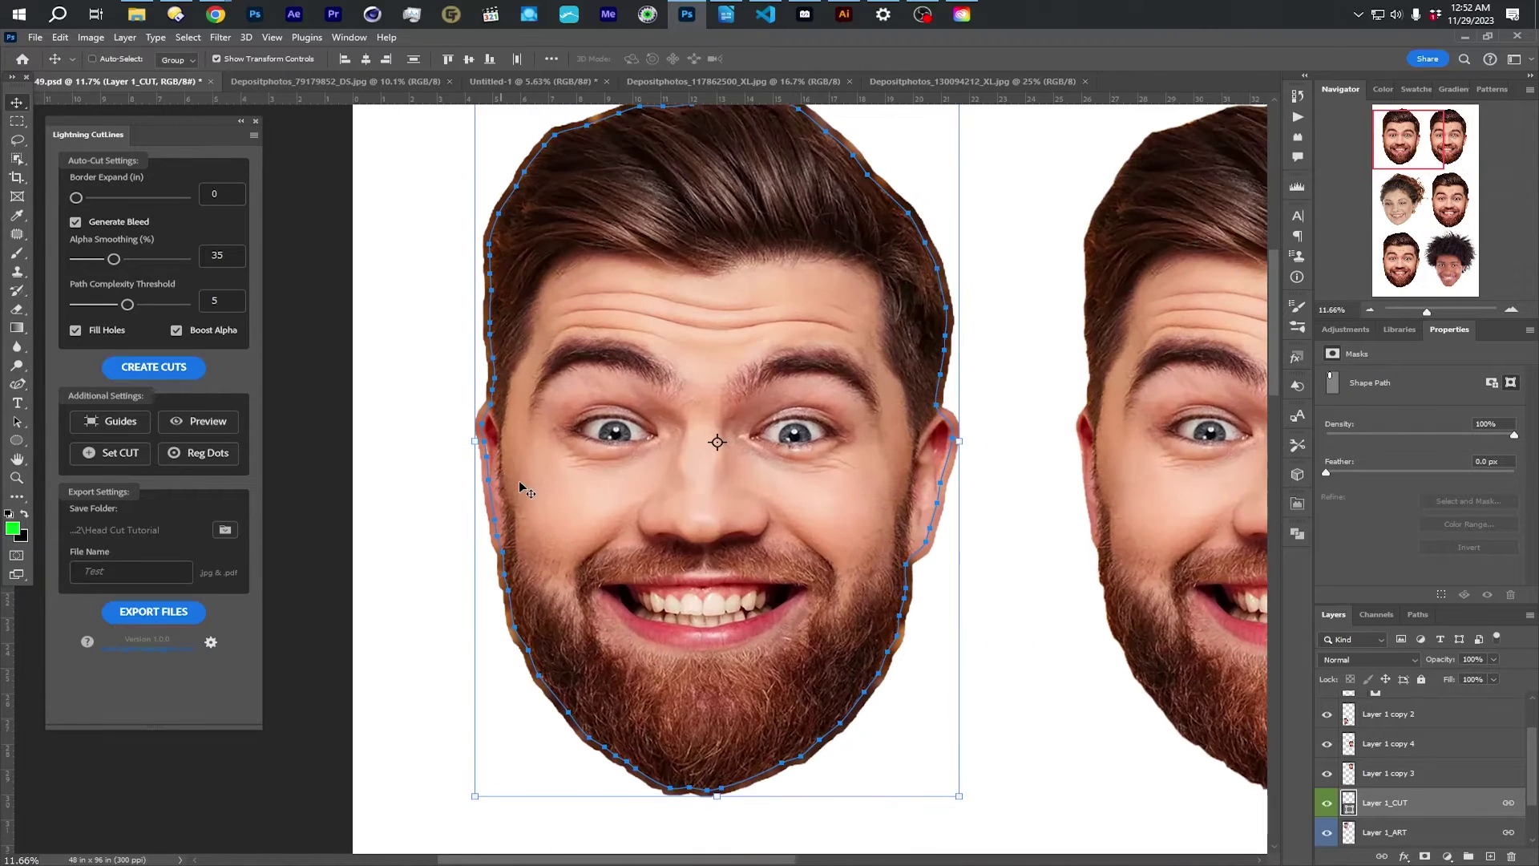
scroll(1405, 819, "down", 2)
left_click(1326, 804)
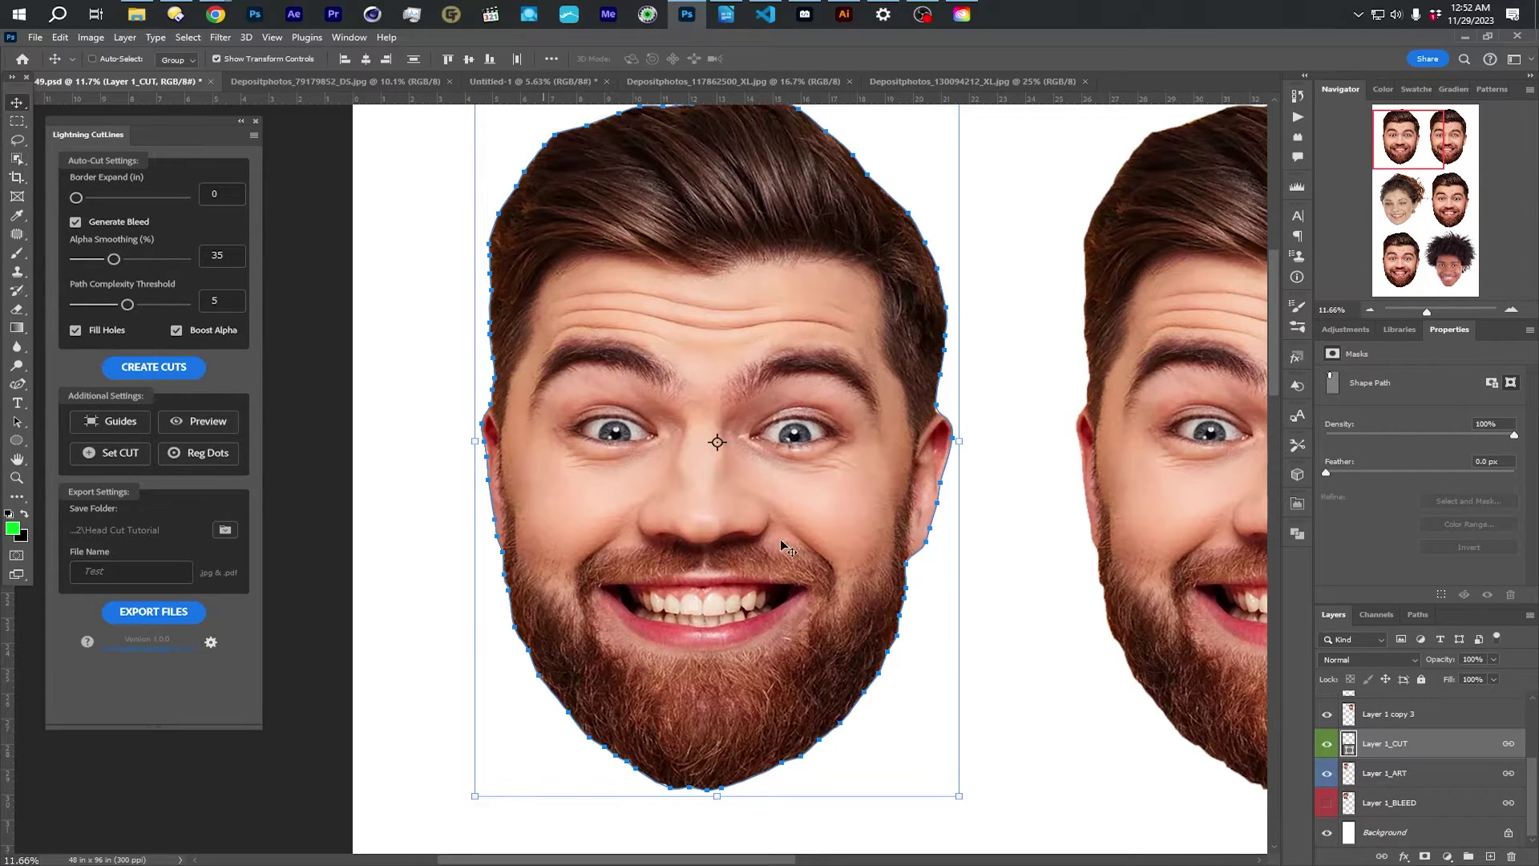
Step: Toggle Layer 1_BLEED and Layer 1_CUT visibility to compare the generated layers
left_click(1327, 803)
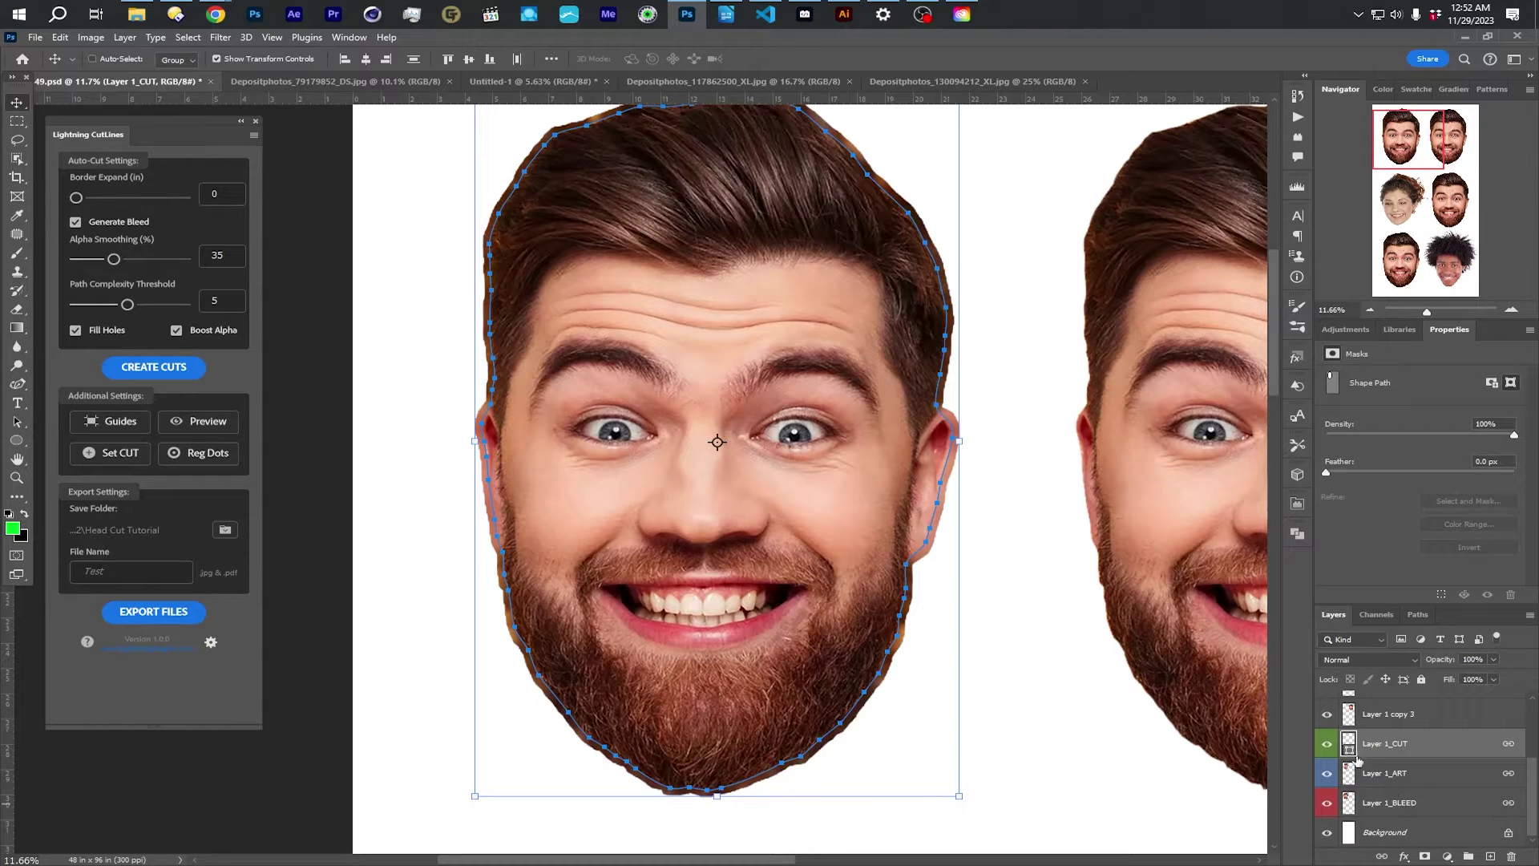
left_click(1388, 774)
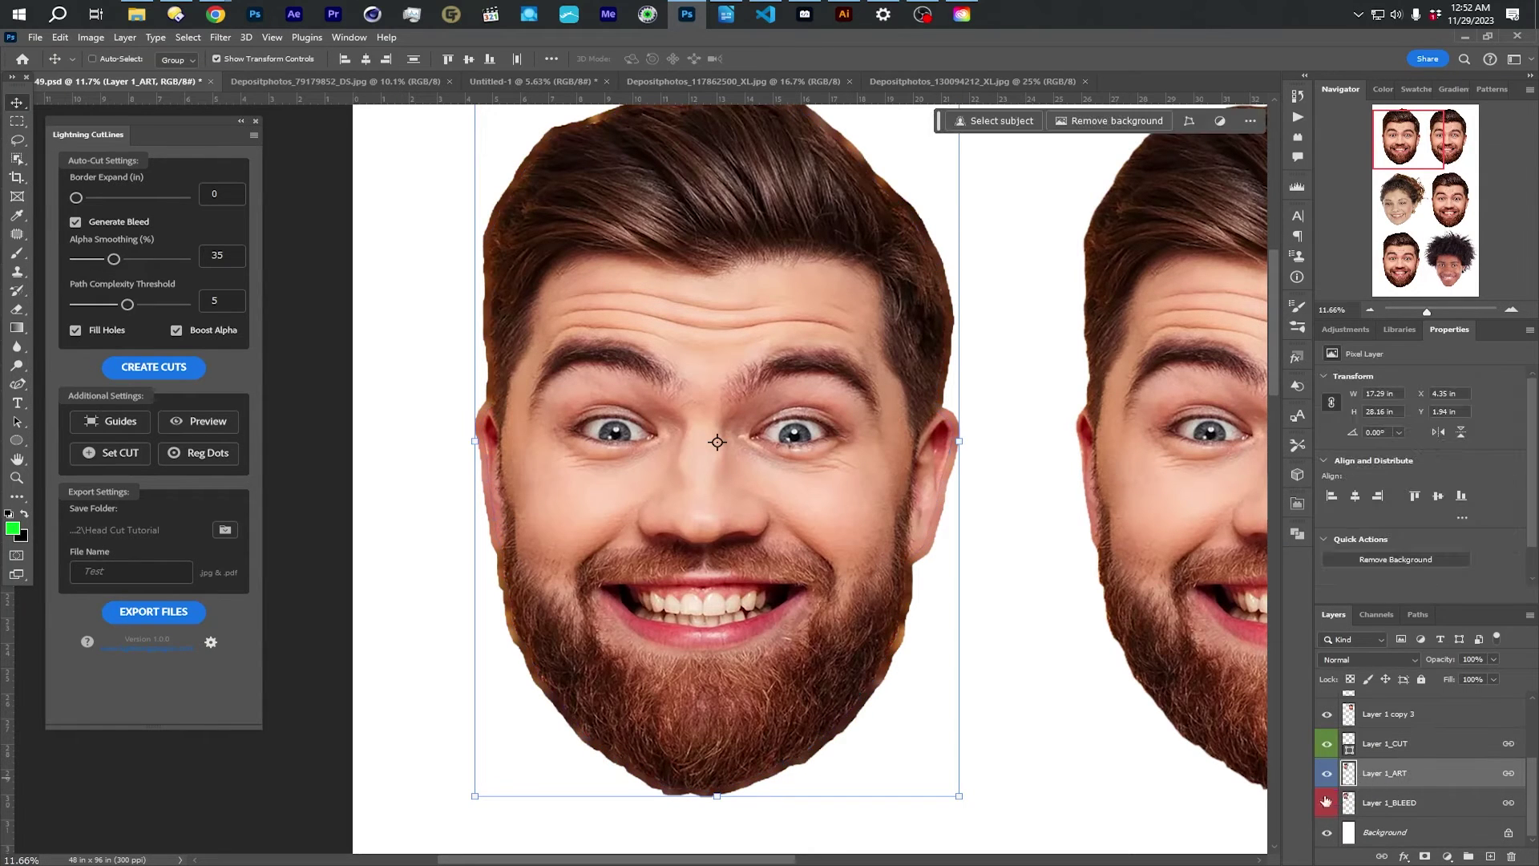
left_click(1327, 802)
left_click(1327, 743)
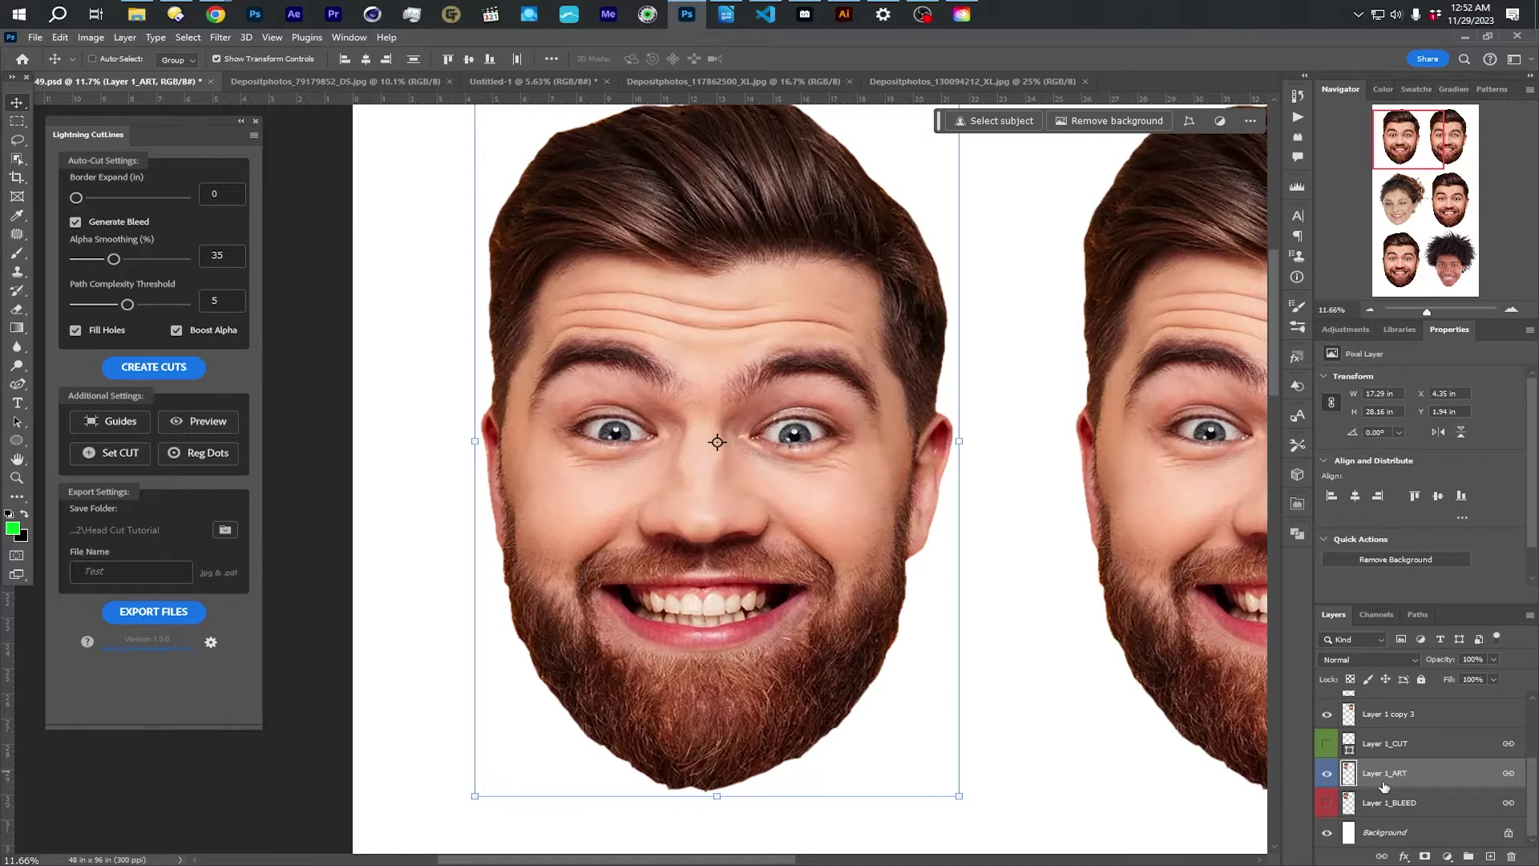
left_click(1326, 744)
left_click(1387, 744)
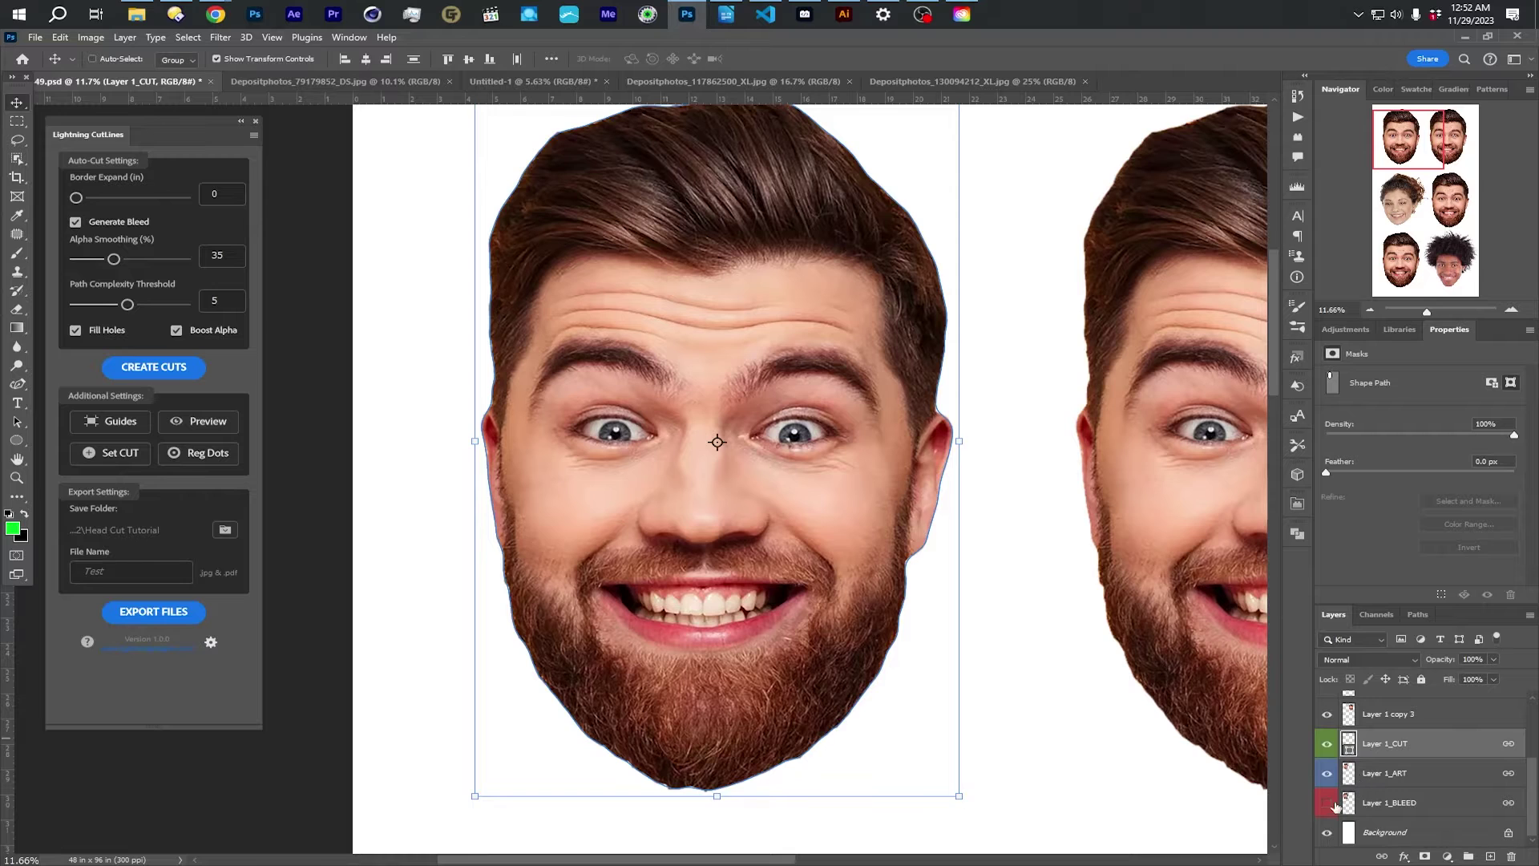
Step: Show Layer 1_BLEED and briefly hide Layer 1_ART to inspect the blurred bleed
left_click(1327, 805)
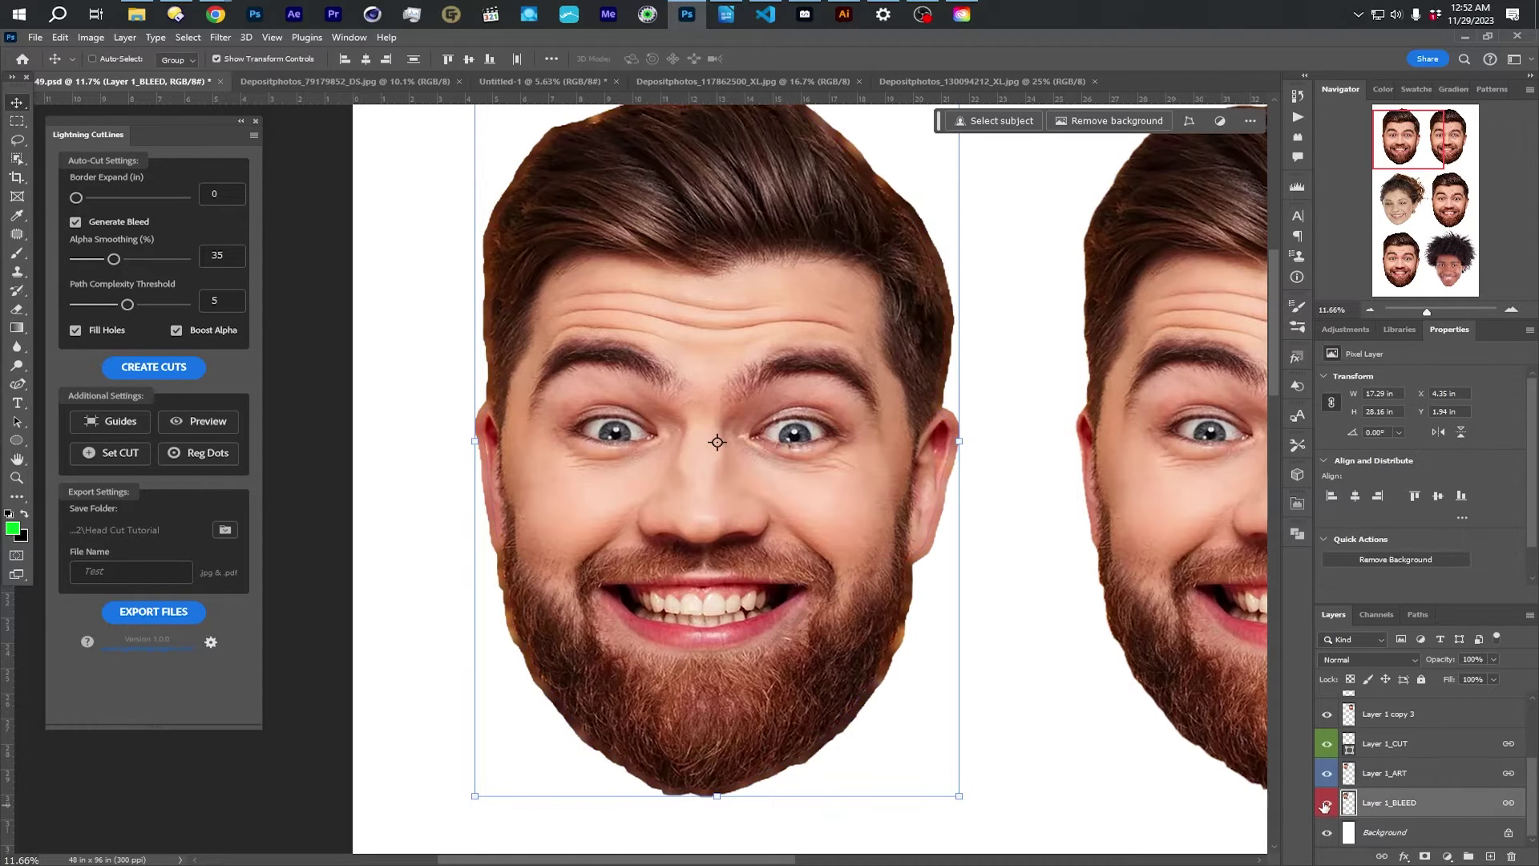
left_click(1327, 775)
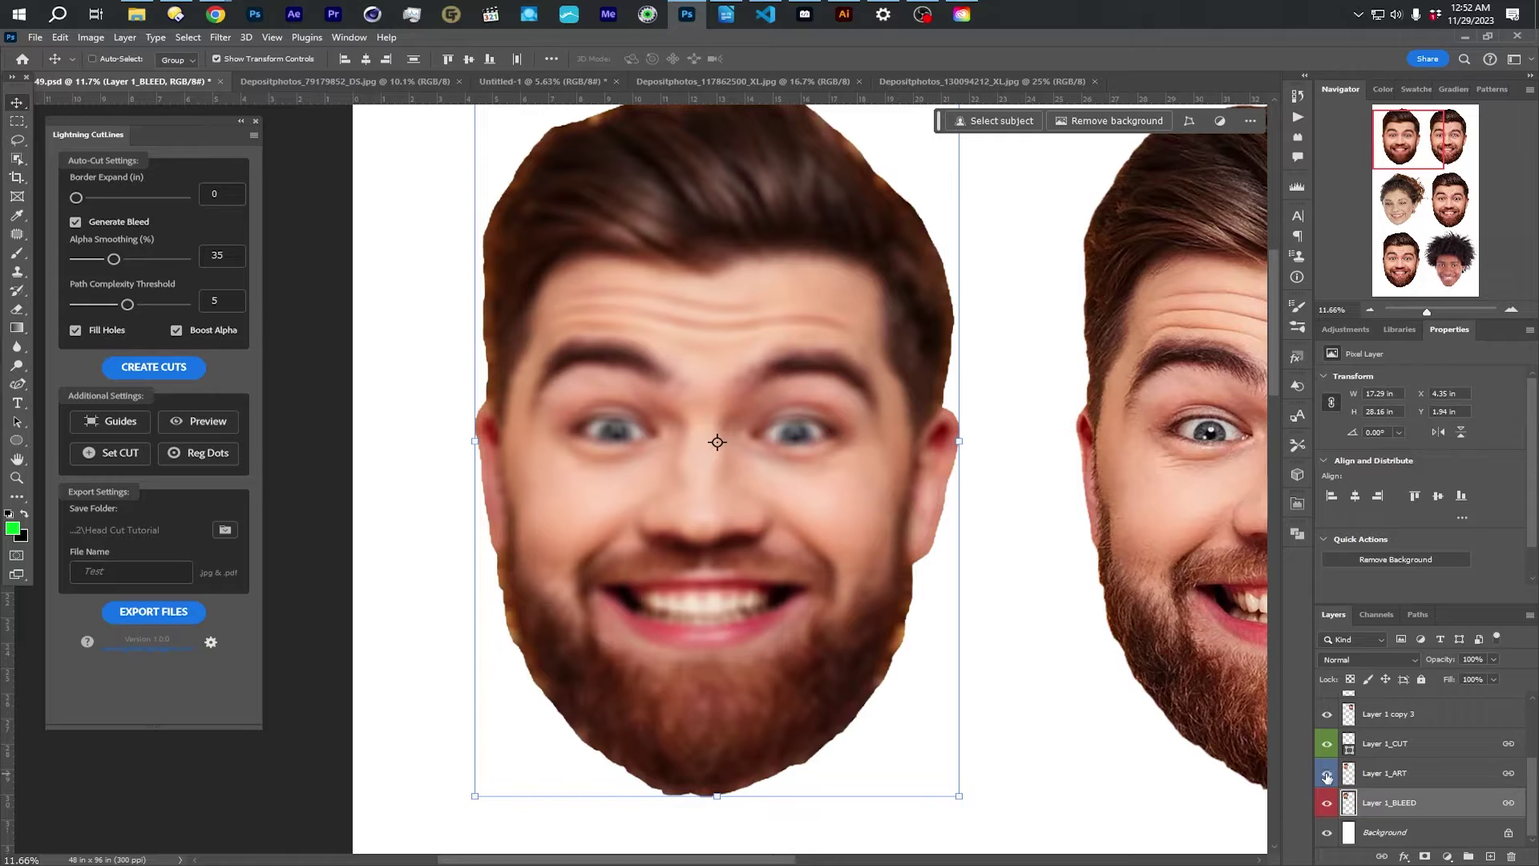
left_click(1327, 774)
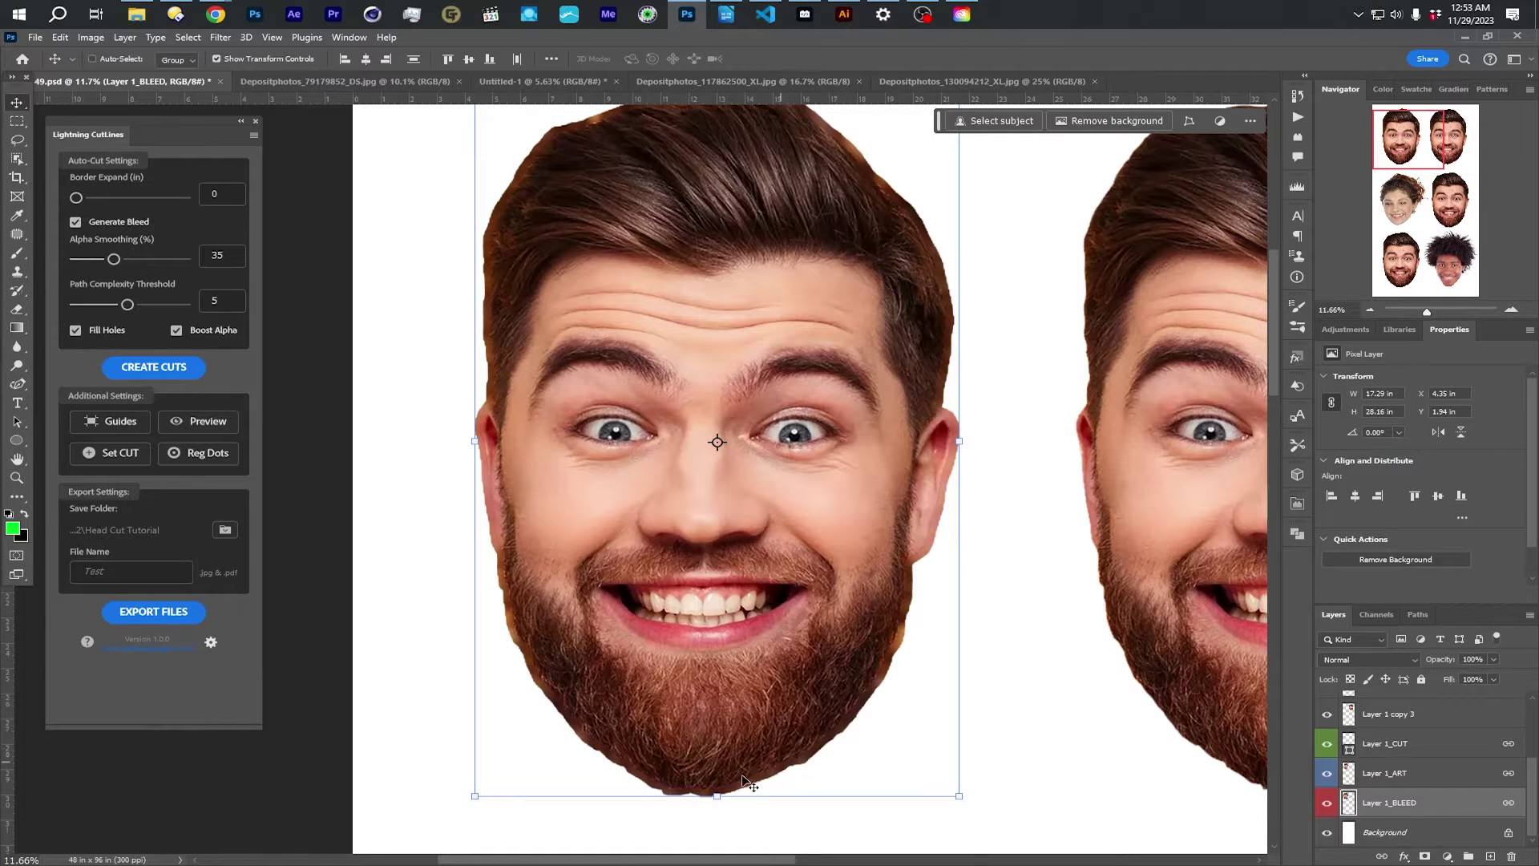
scroll(503, 562, "up", 3)
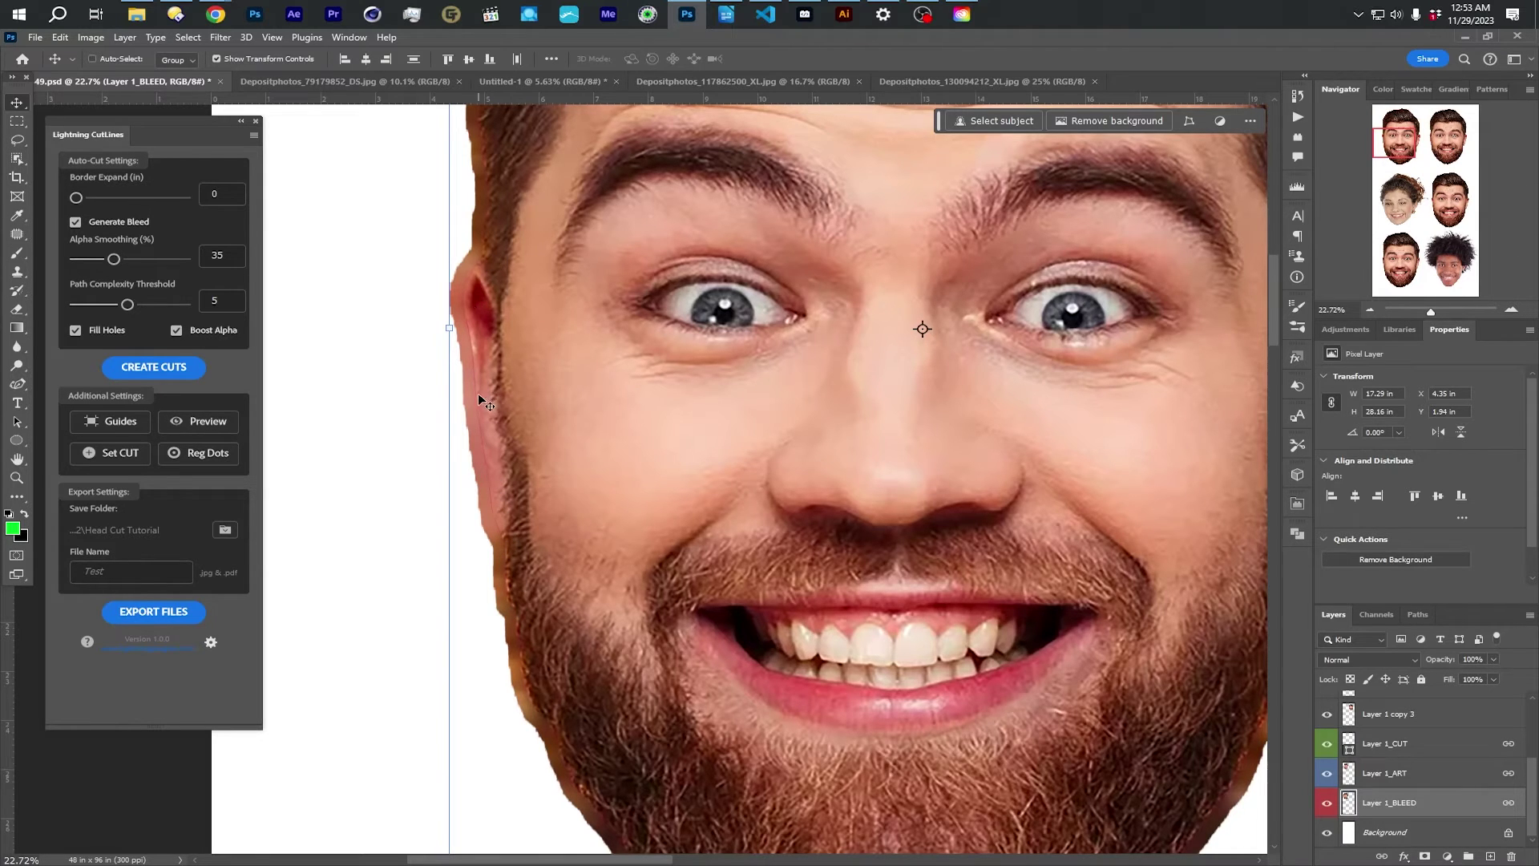
scroll(481, 405, "down", 1)
scroll(481, 414, "down", 1)
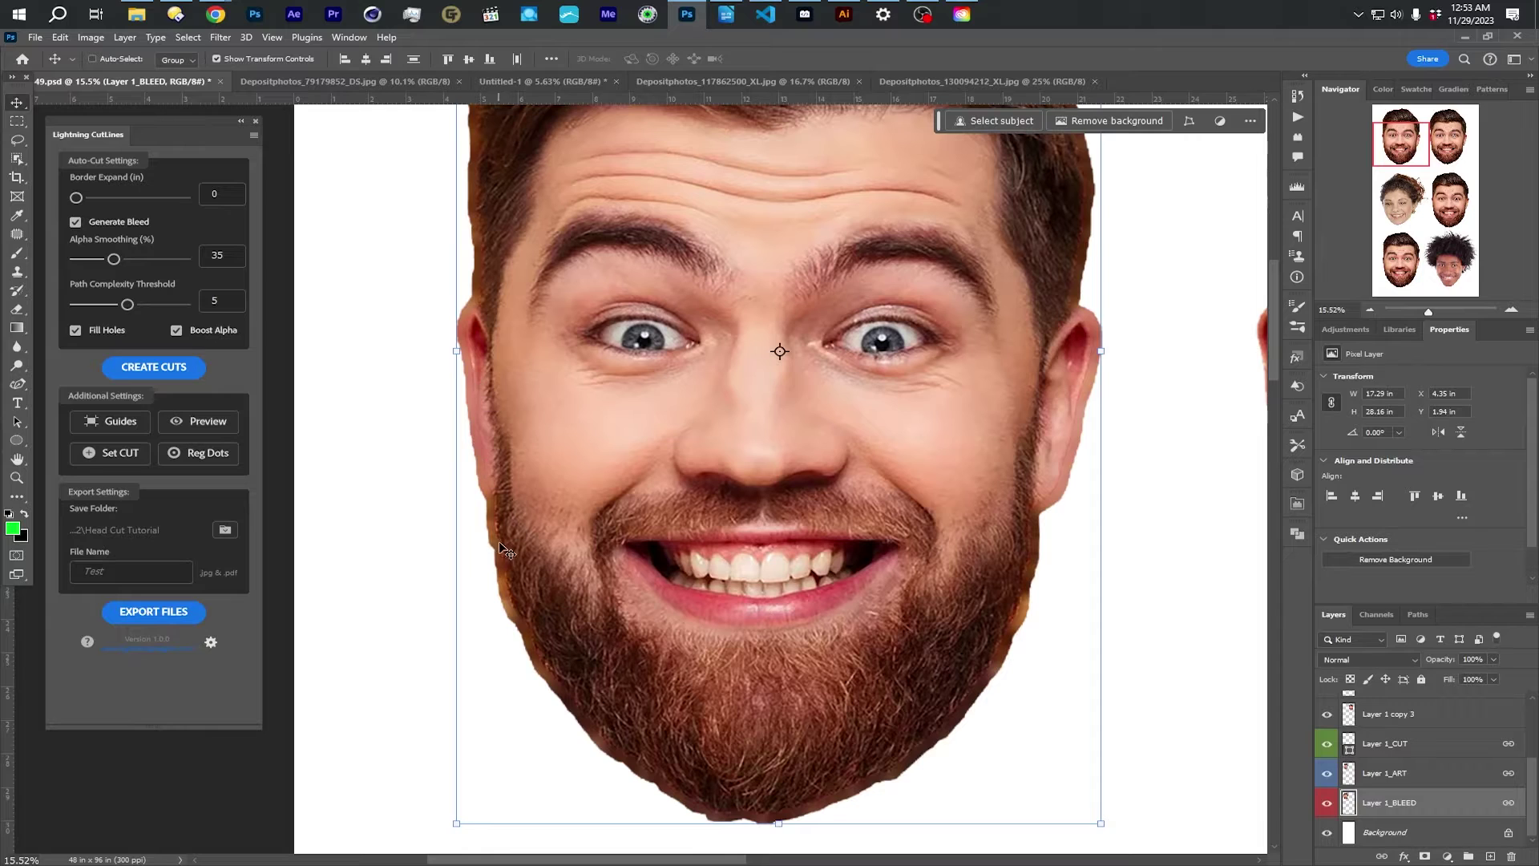
Step: Compare the bearded face's edge without Layer 1_BLEED, then leave the bleed visible
left_click(1325, 805)
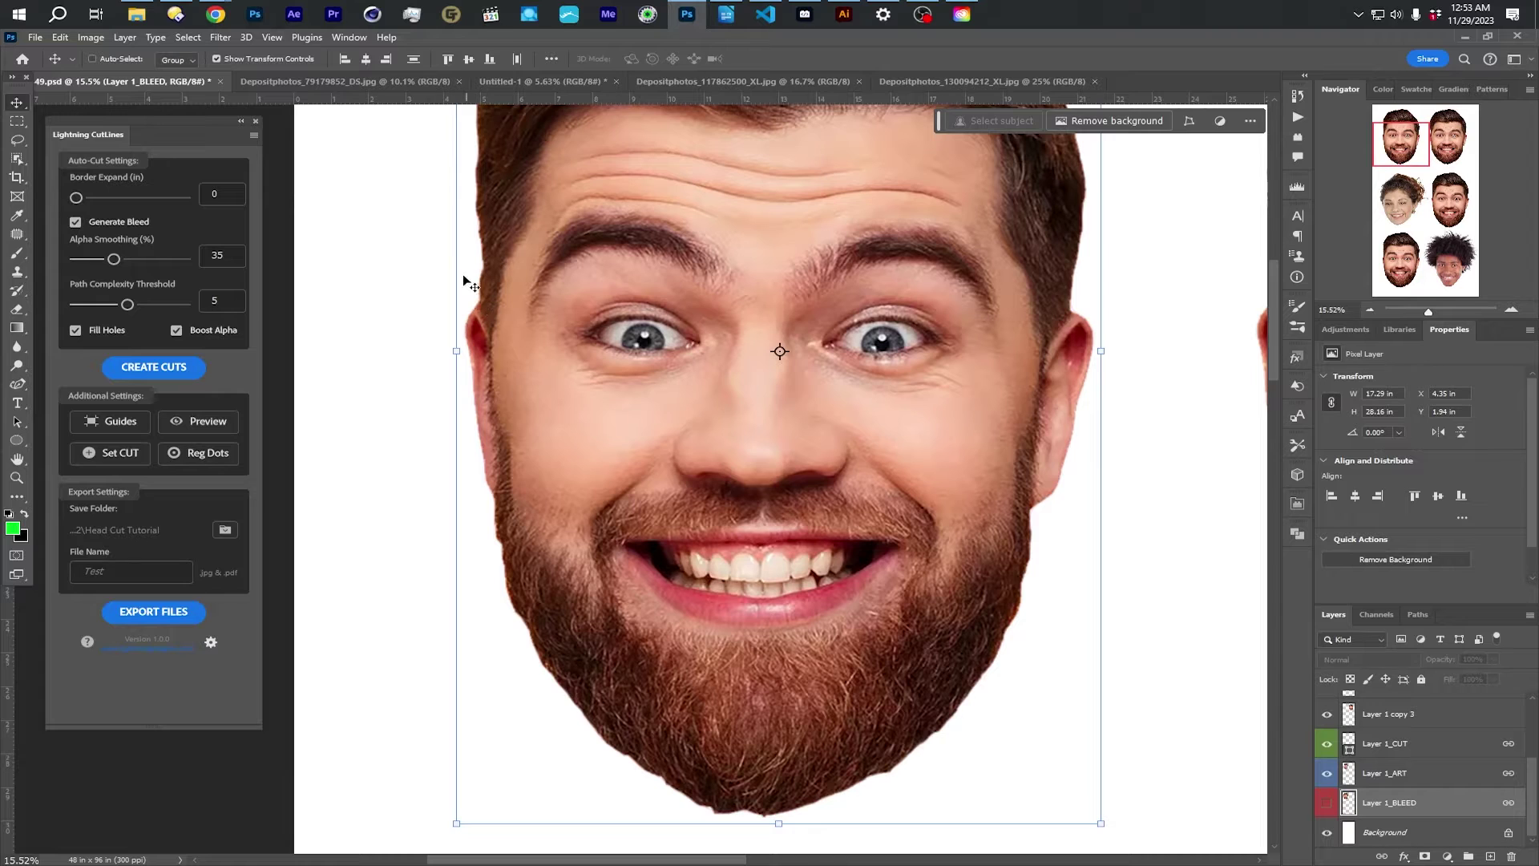
left_click(1327, 802)
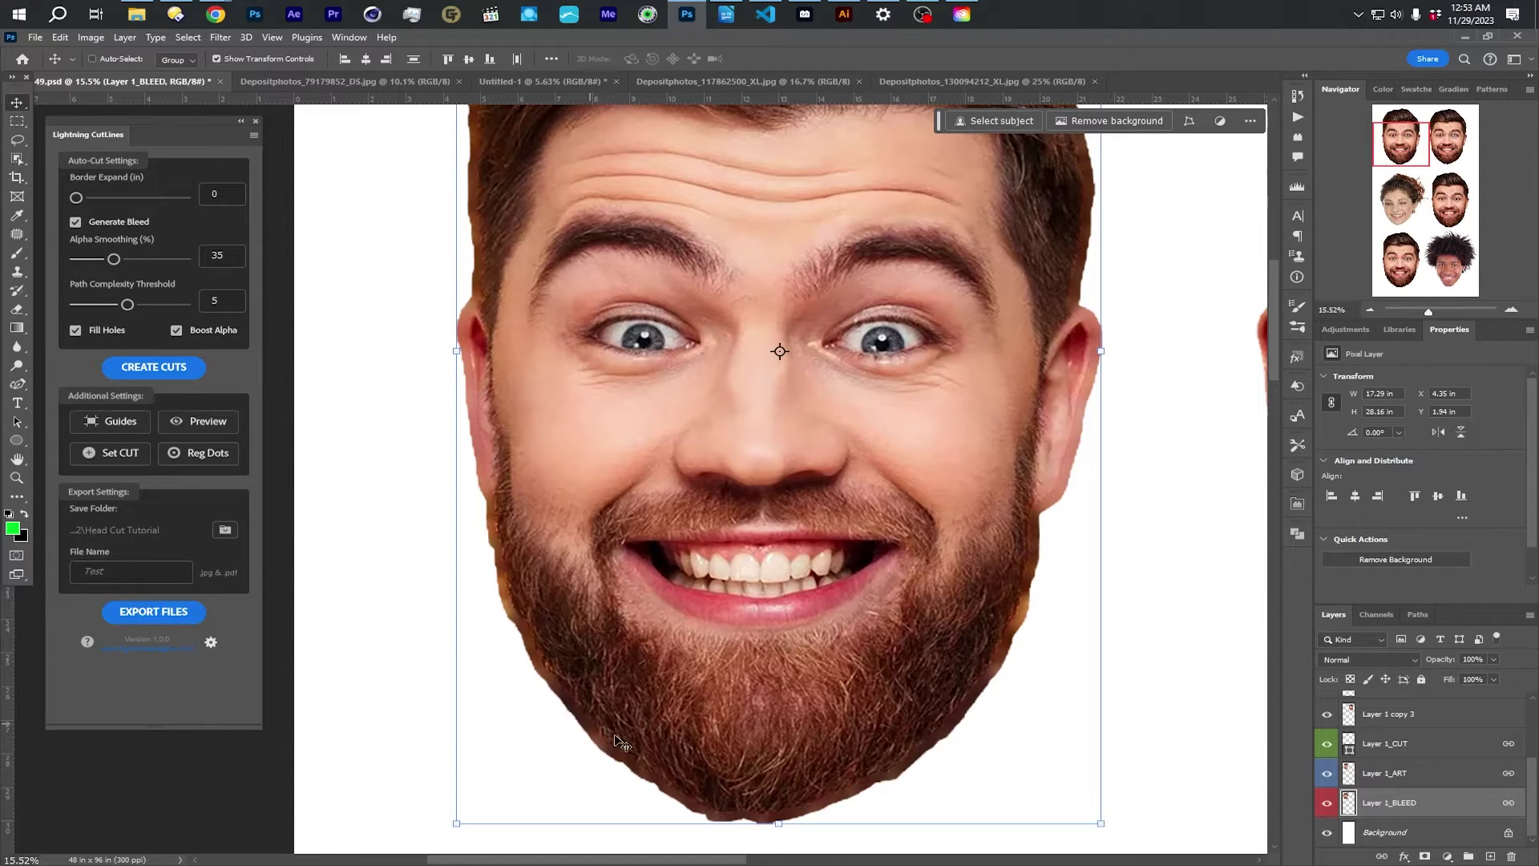
scroll(620, 407, "down", 1)
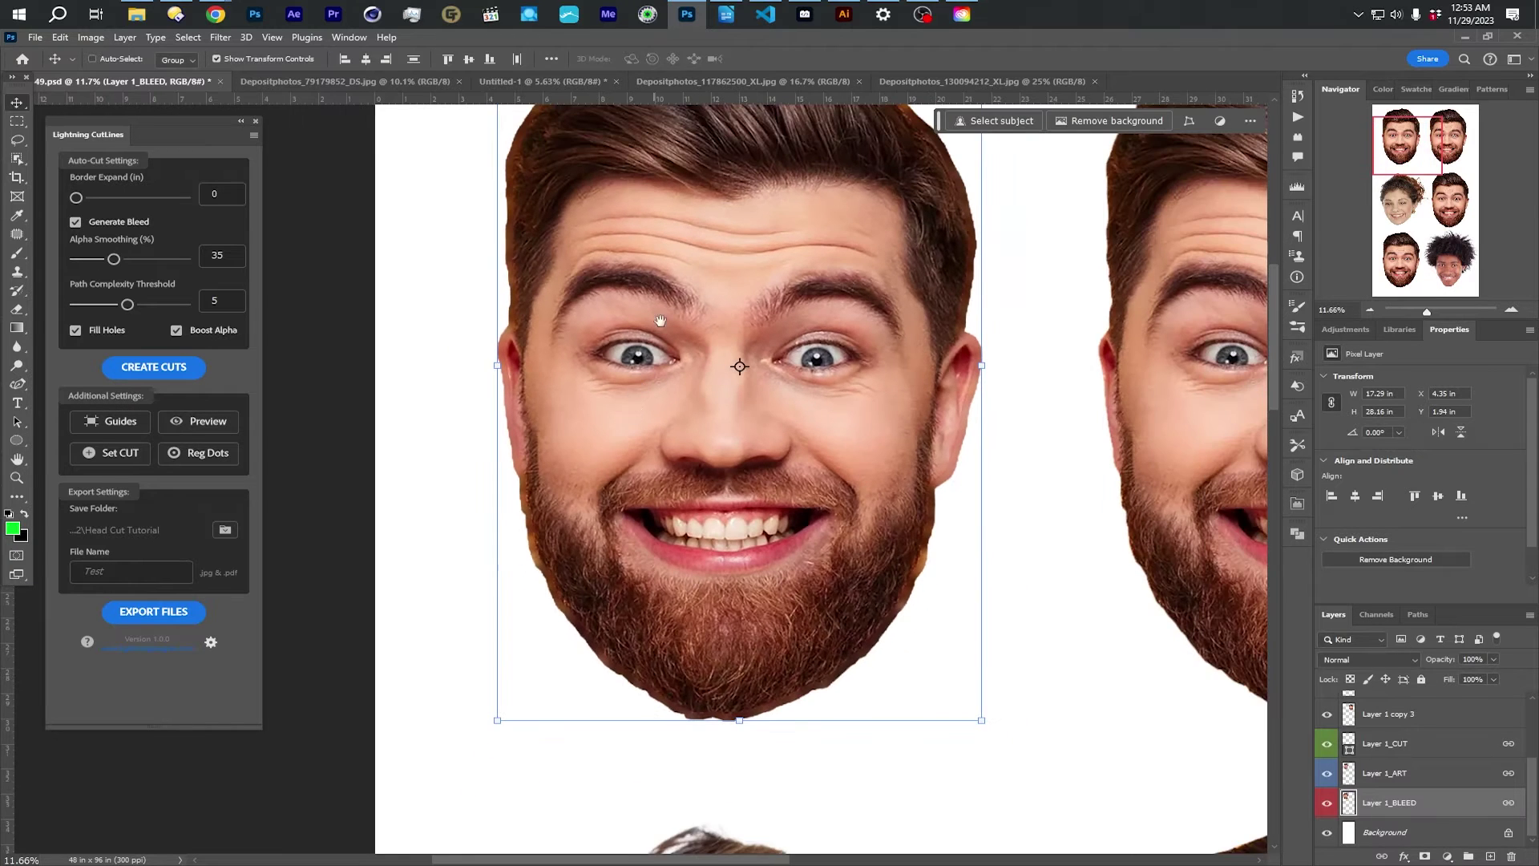
scroll(620, 407, "down", 1)
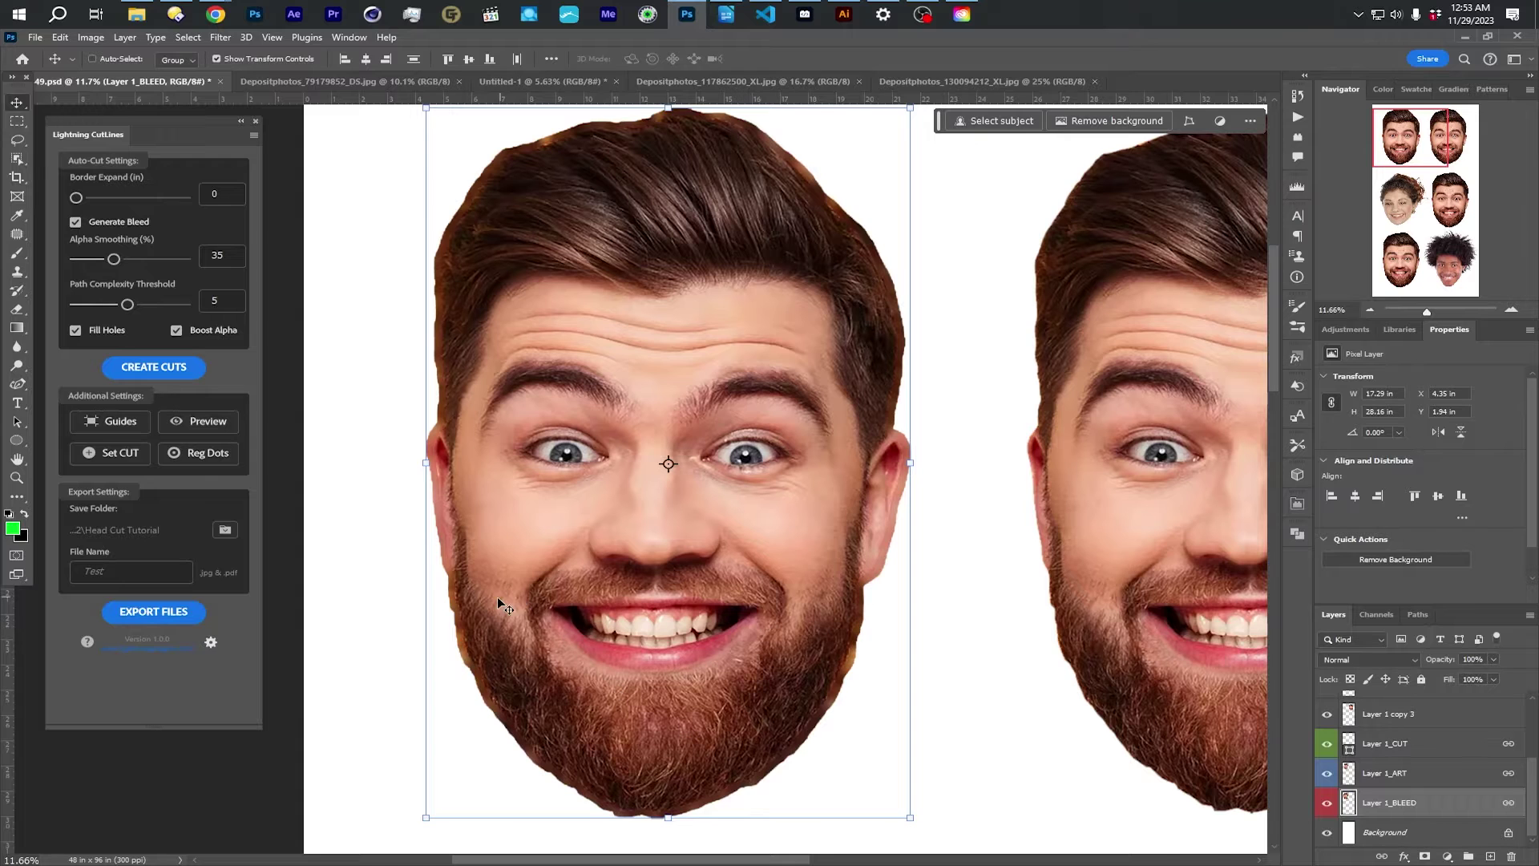
Step: Move the top-left bearded head down and slightly left
scroll(796, 599, "down", 2)
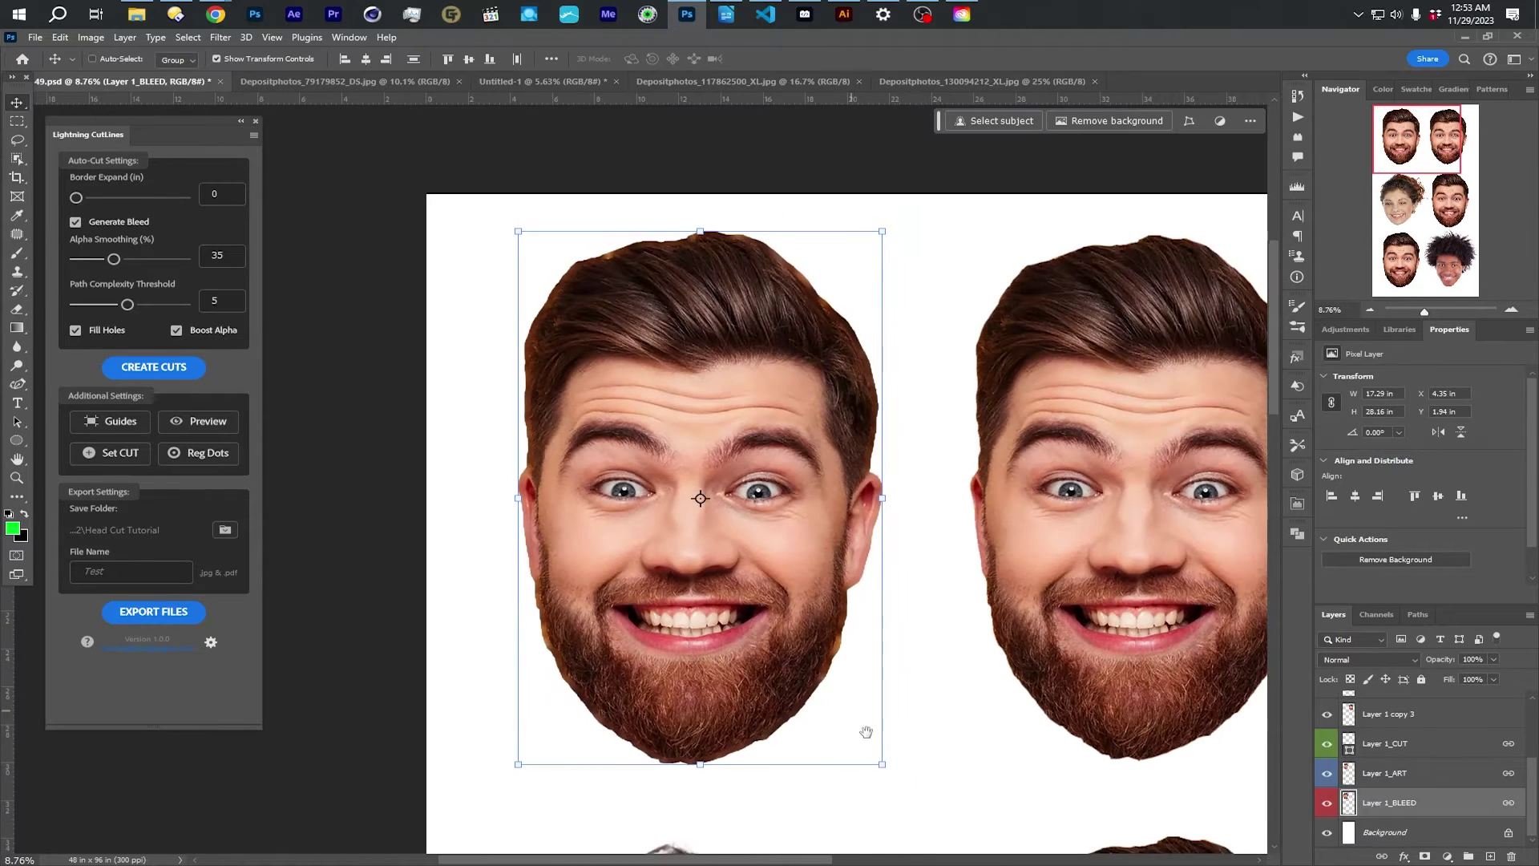
scroll(766, 481, "down", 5)
left_click_drag(766, 473, 719, 538)
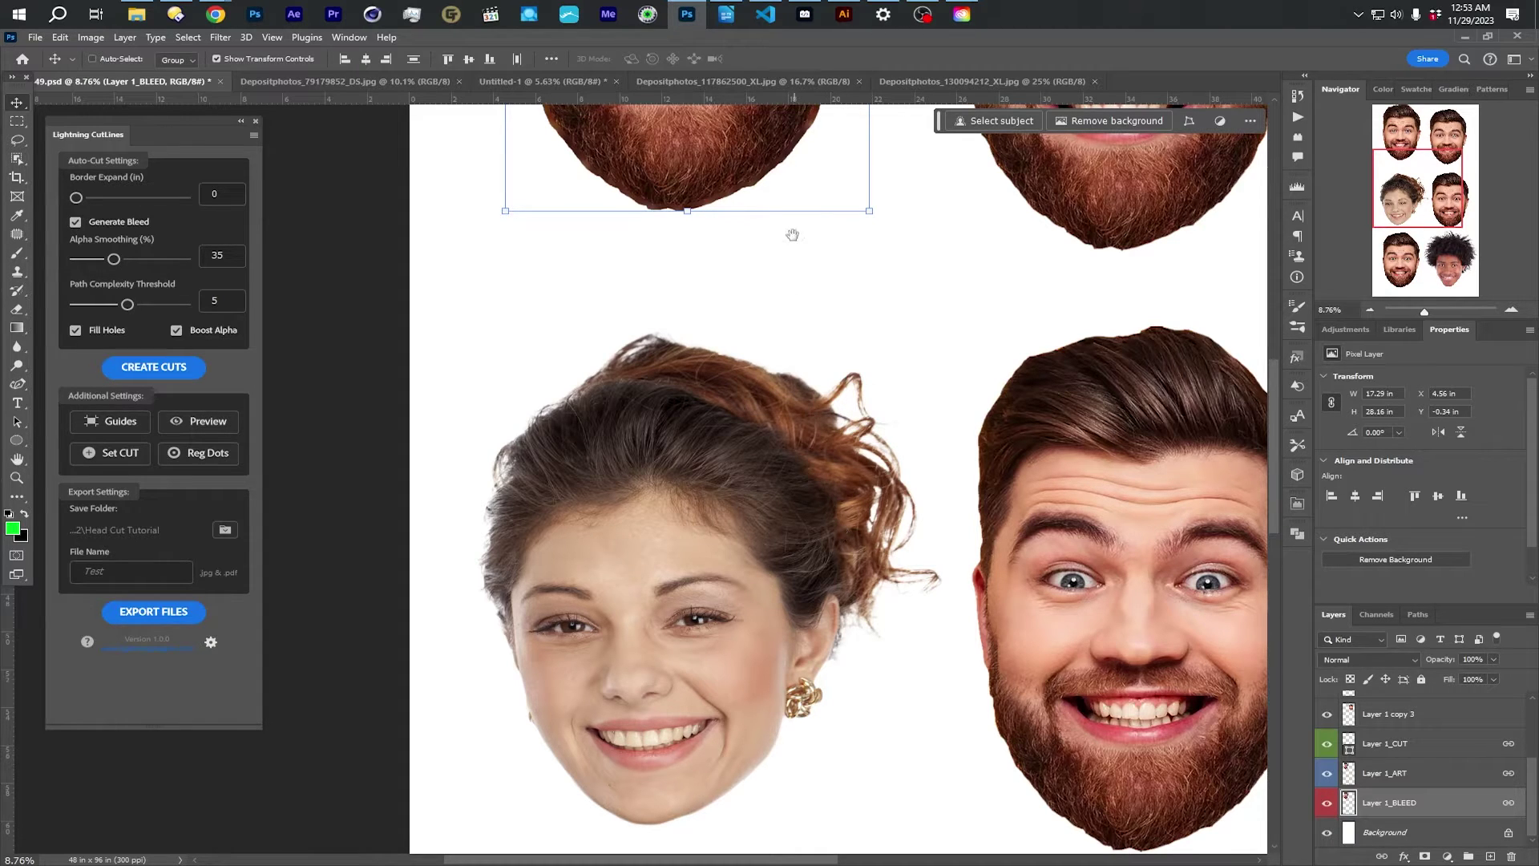
left_click_drag(791, 233, 698, 449)
scroll(685, 365, "down", 5)
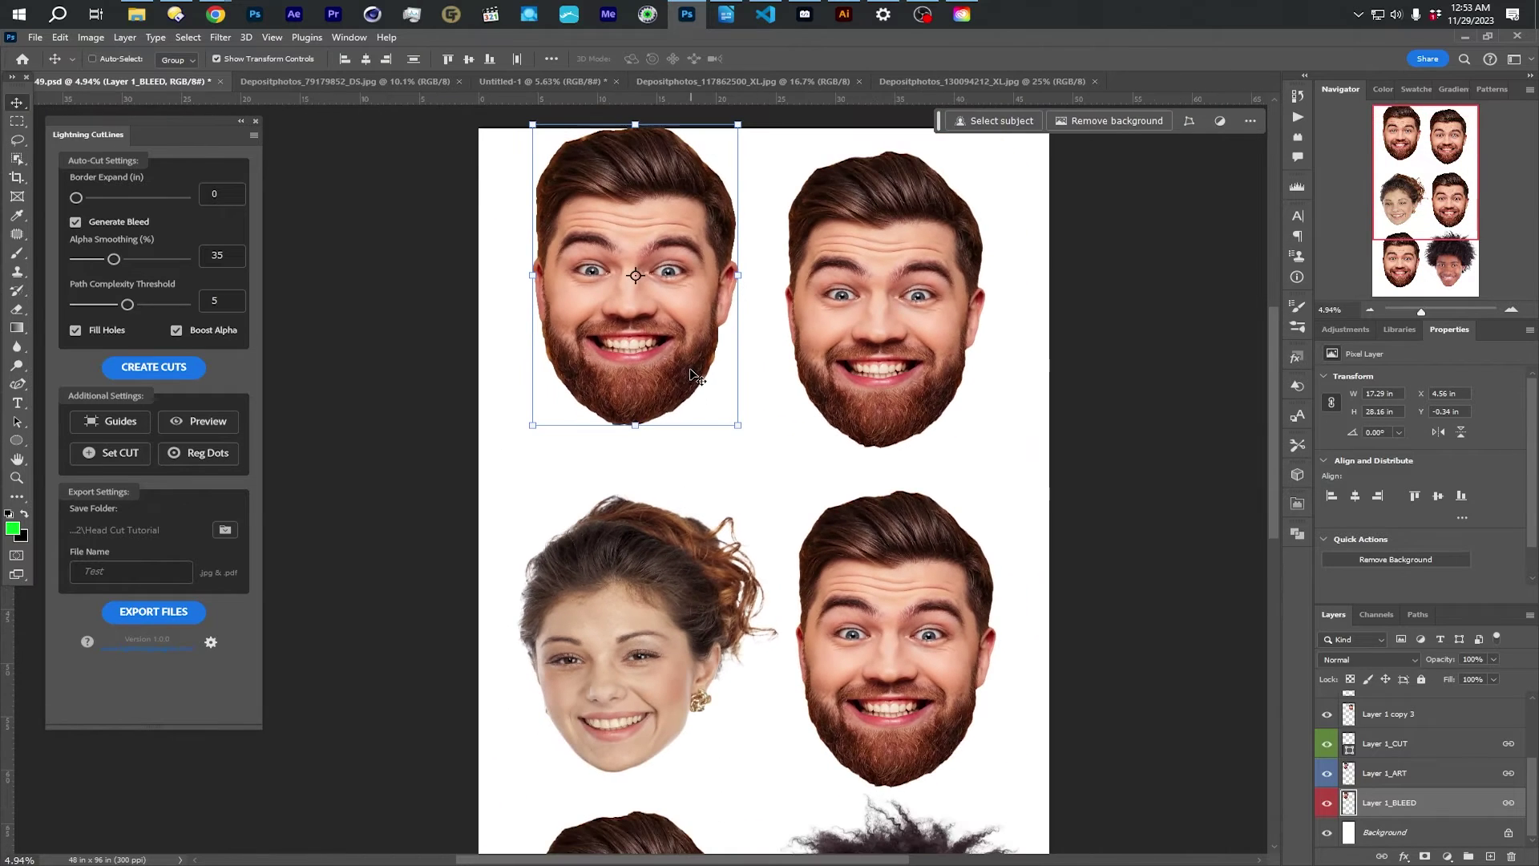
left_click_drag(662, 302, 622, 335)
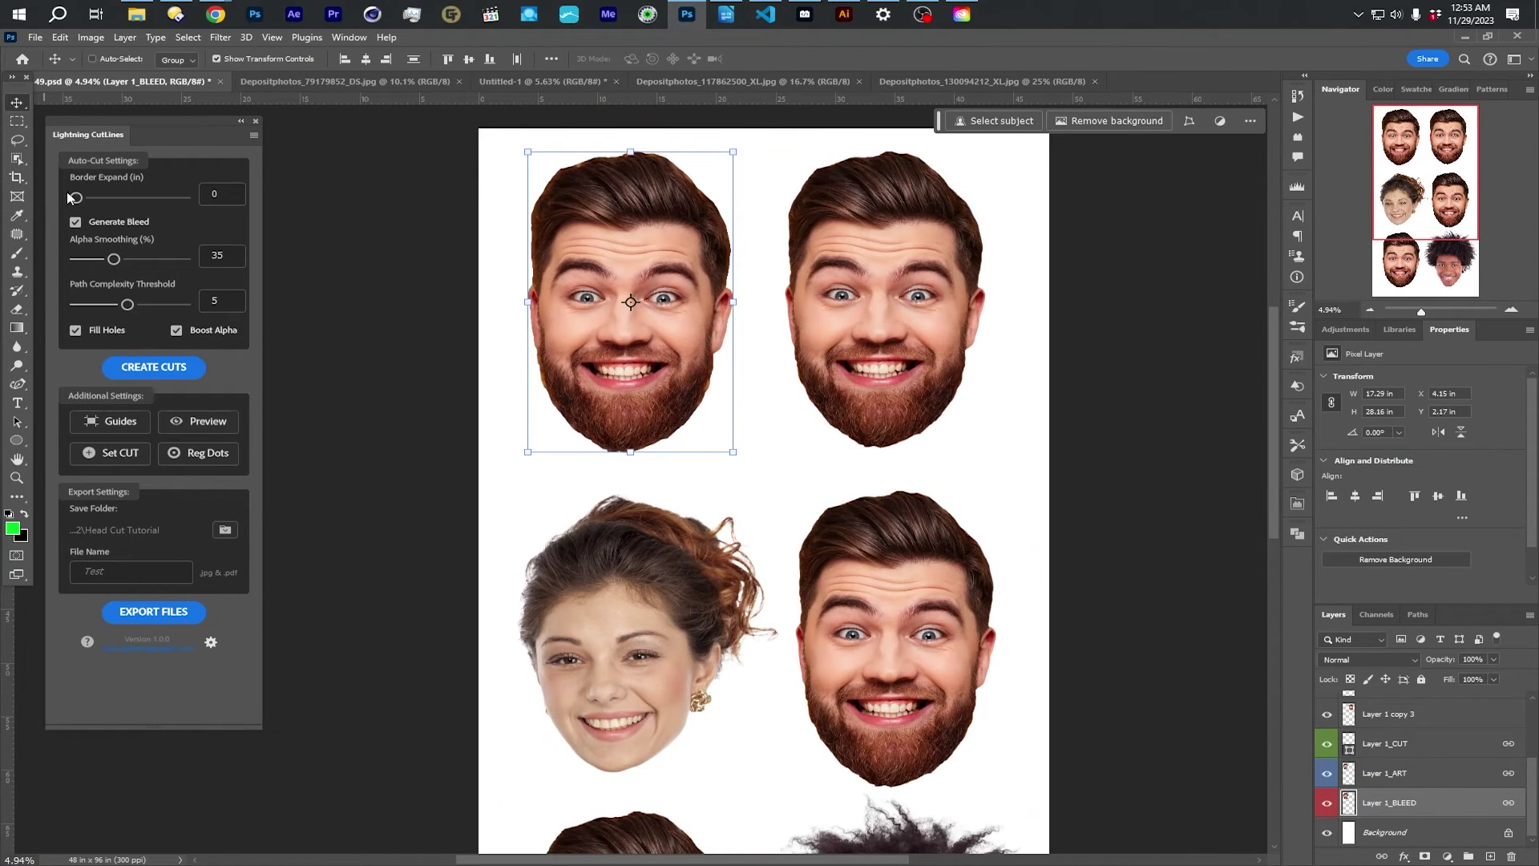
Step: Generate the top-left head's cut line with a 0.45 in Border Expand
left_click_drag(74, 197, 100, 202)
left_click(169, 370)
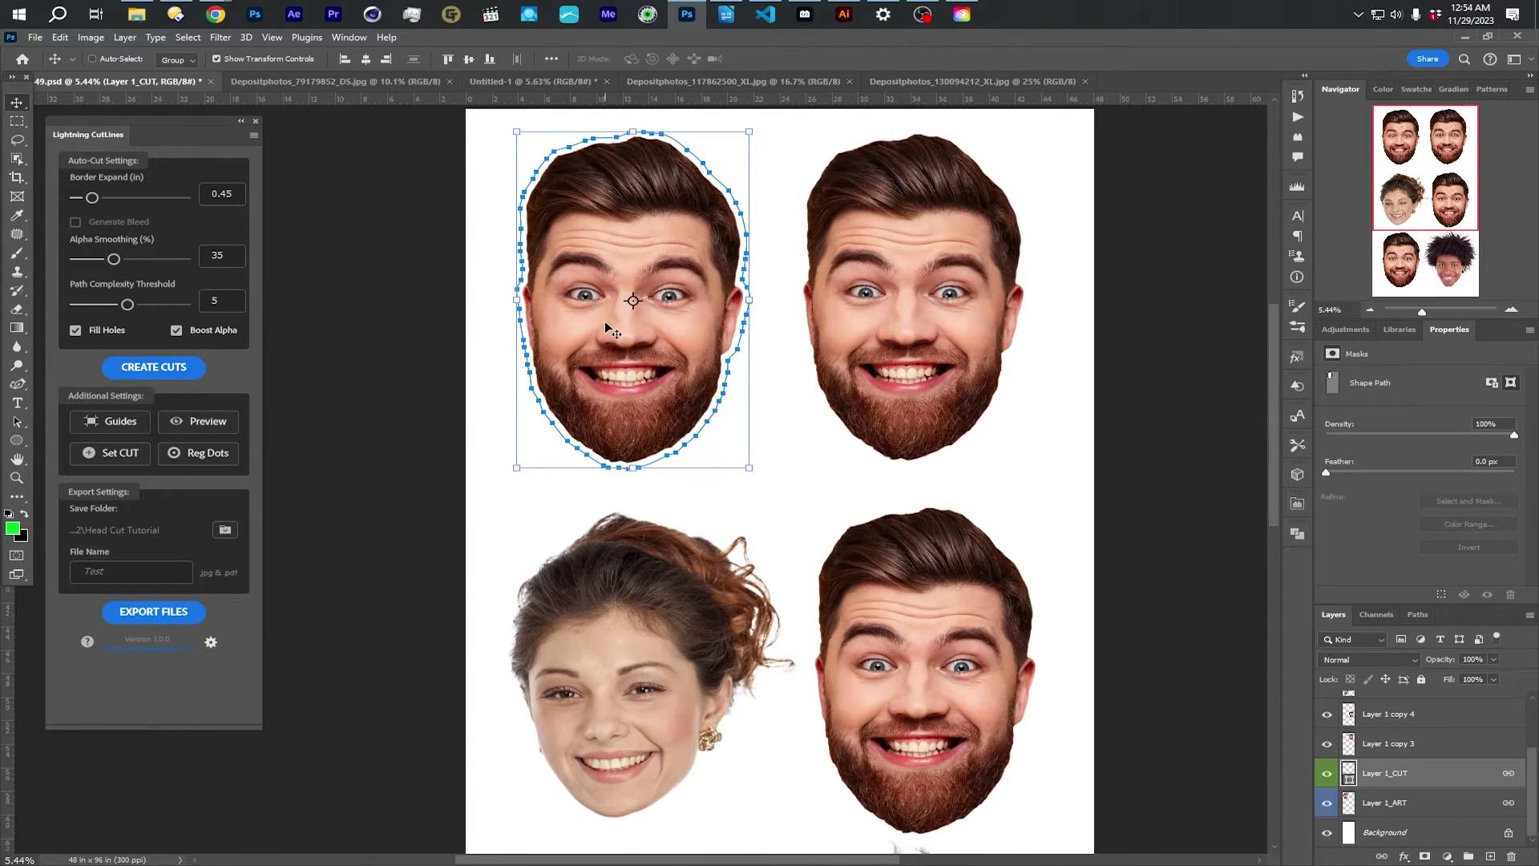
scroll(607, 327, "up", 1)
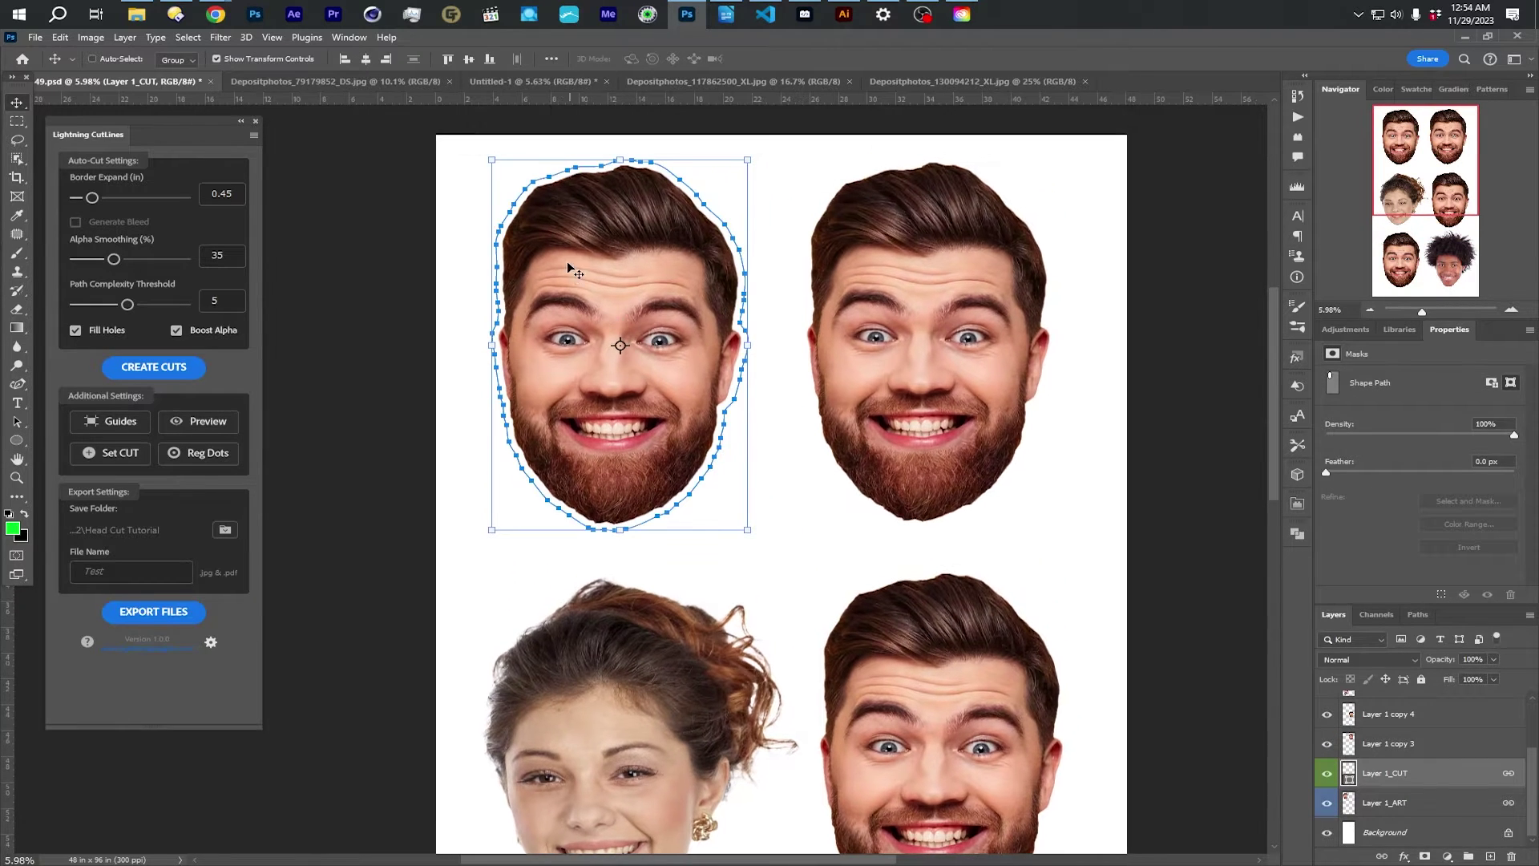
right_click(624, 662)
Step: Select the woman's face layer, create her cut line, then set Alpha Smoothing to 0
left_click(651, 670)
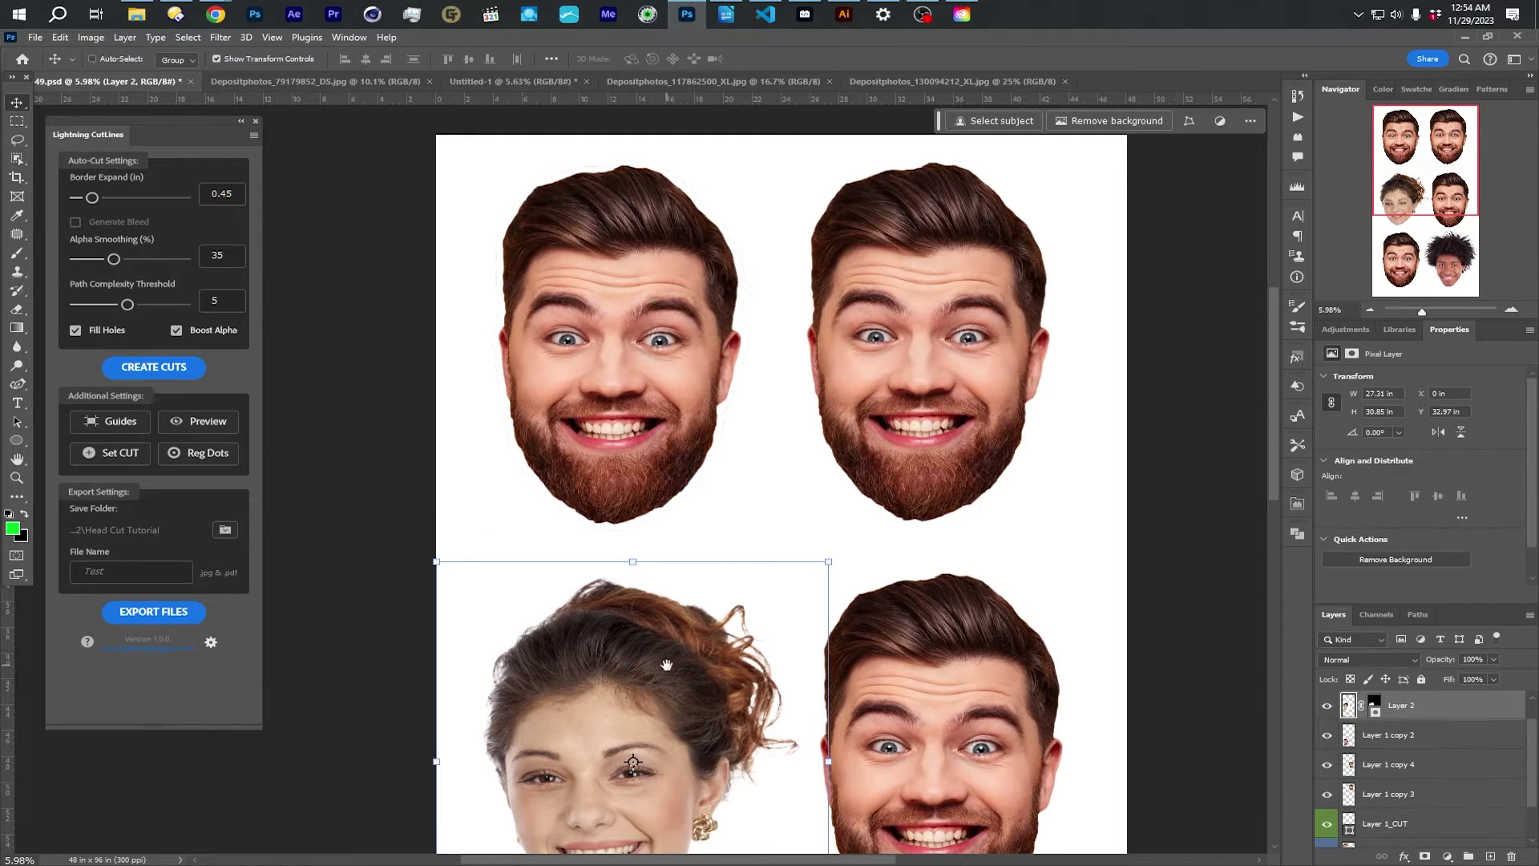
left_click_drag(666, 659, 725, 448)
left_click(153, 367)
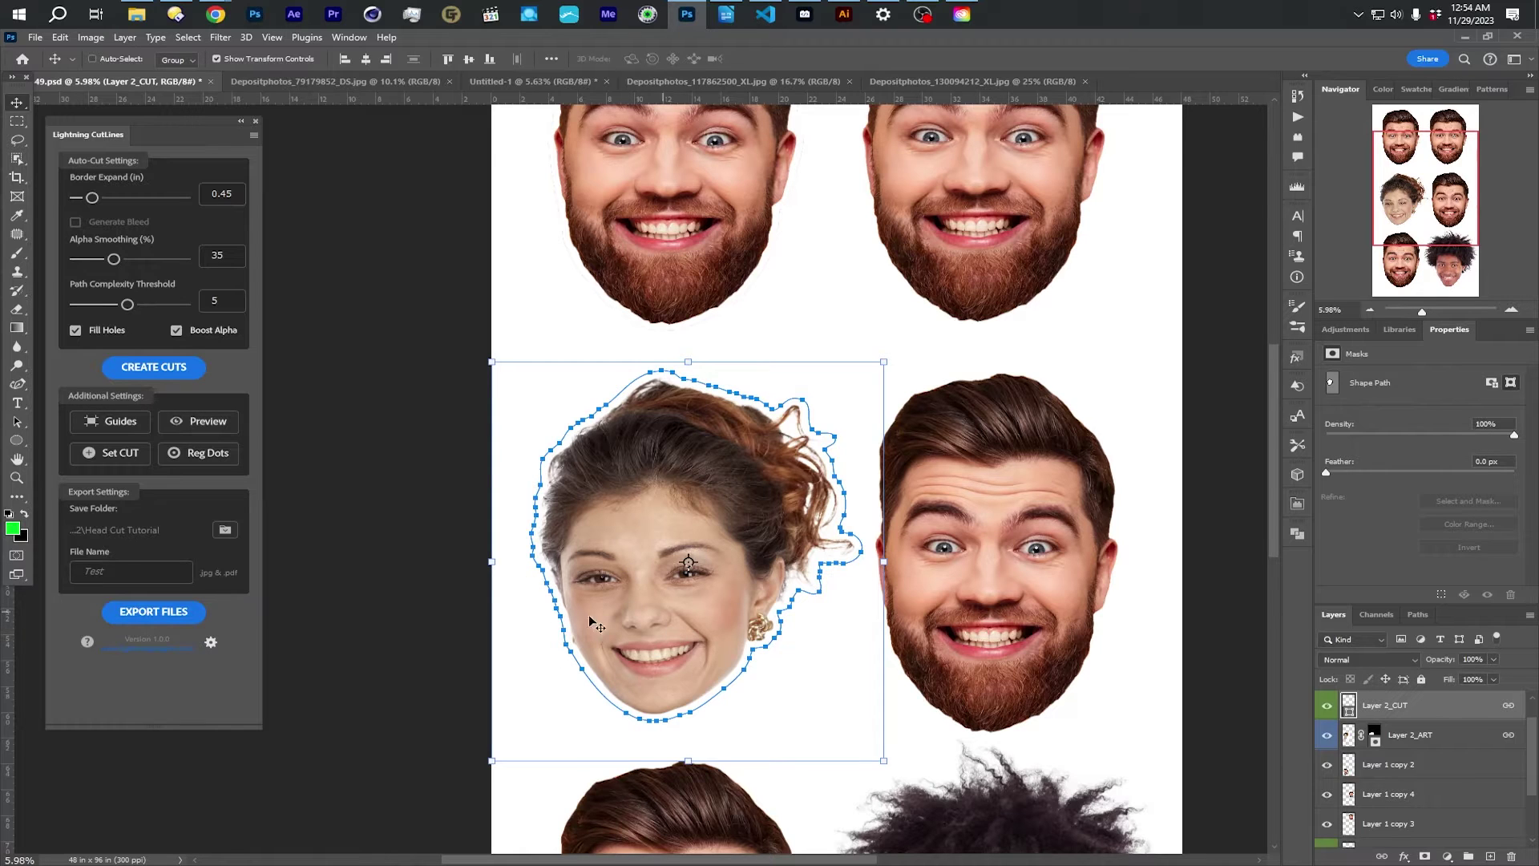
left_click_drag(113, 258, 129, 258)
left_click_drag(129, 258, 76, 258)
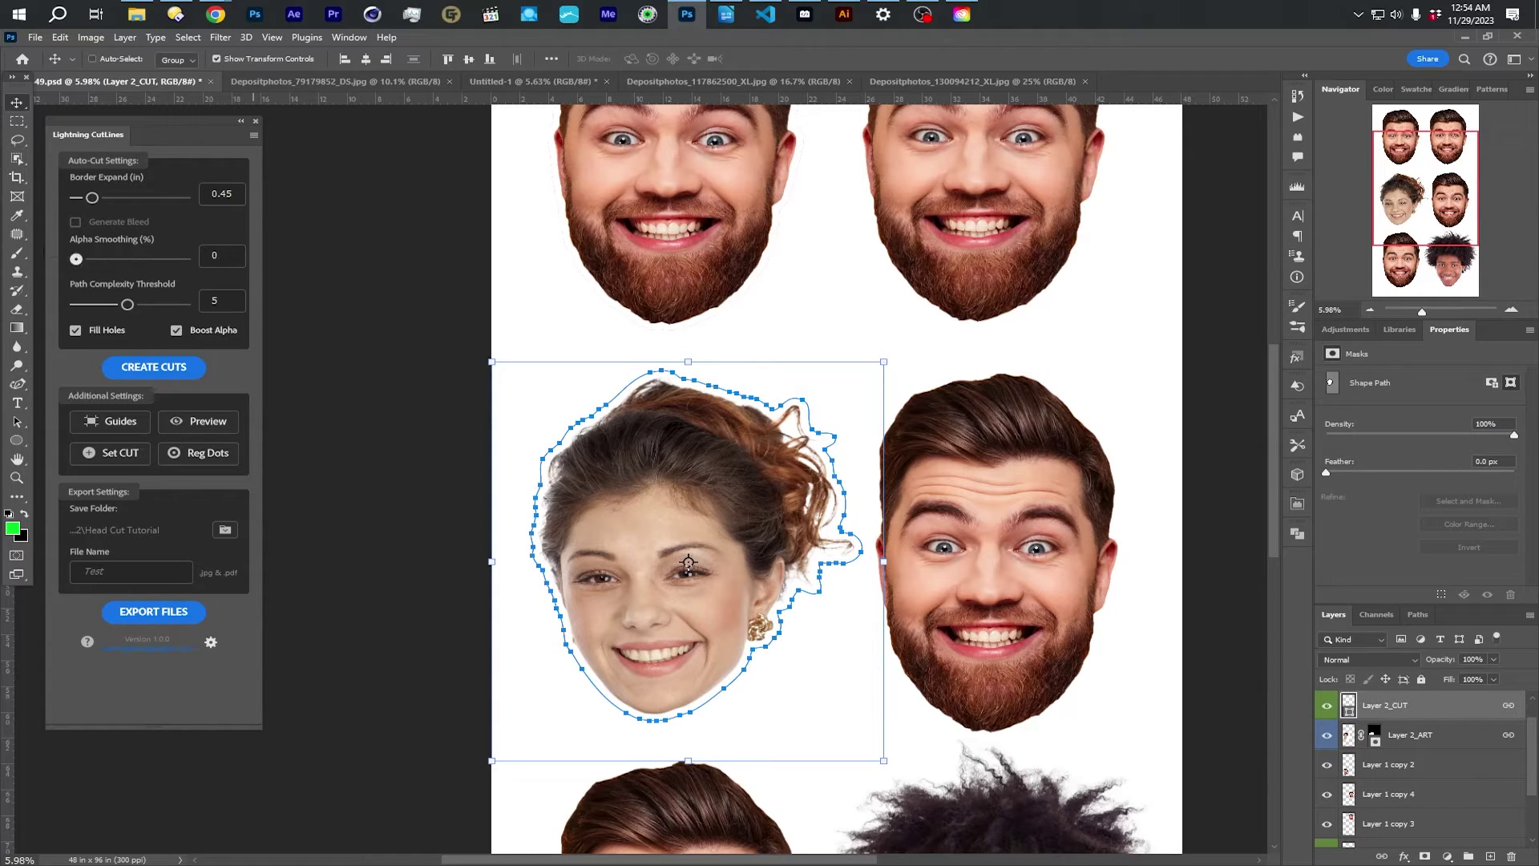
Step: Regenerate the woman's cut line at alpha smoothing 0, then again at 100
left_click(150, 369)
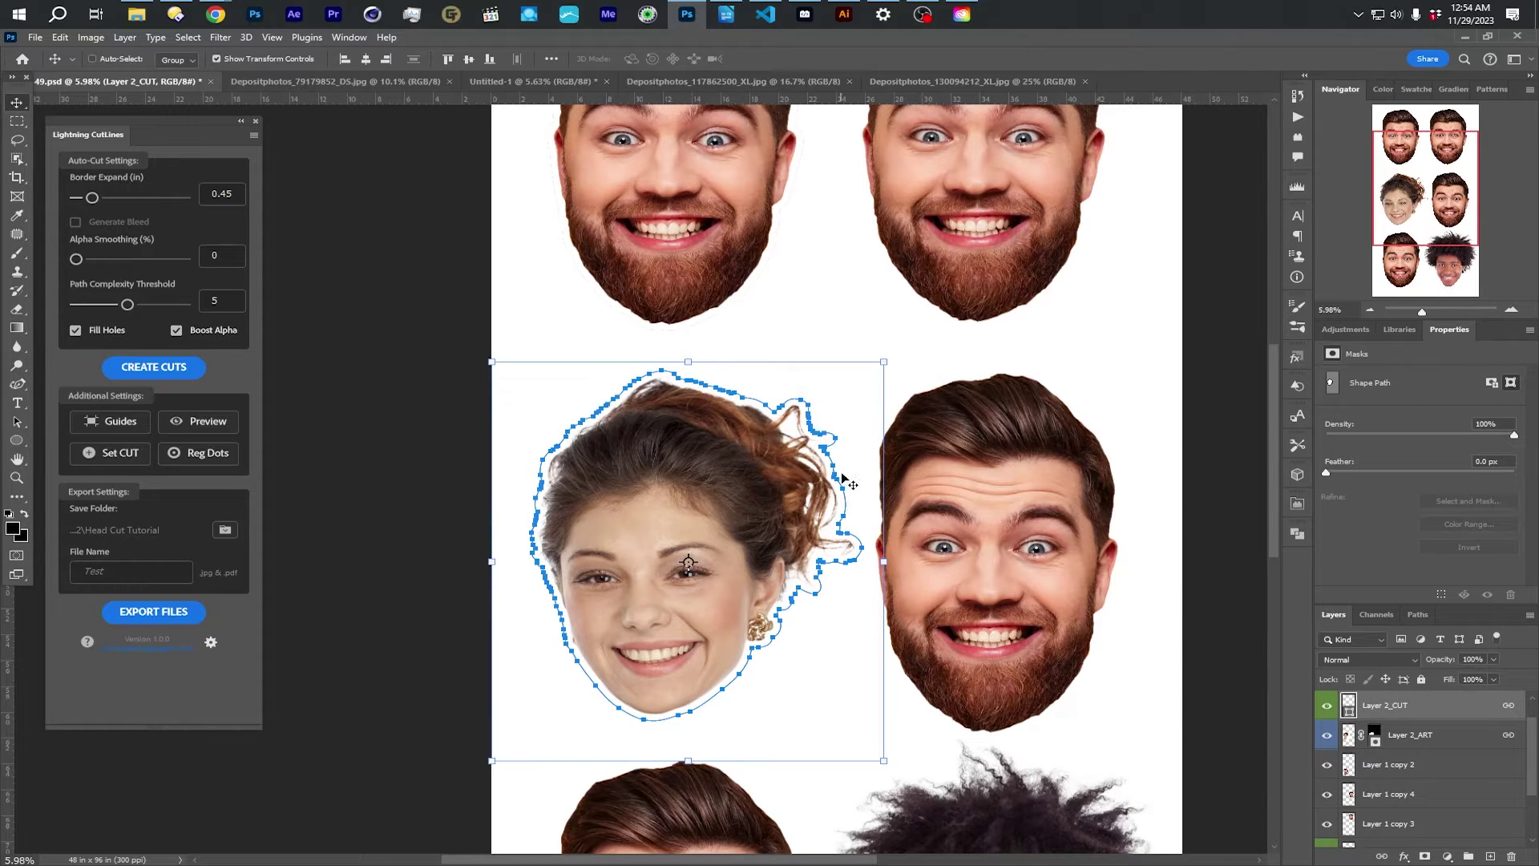
scroll(843, 477, "up", 3)
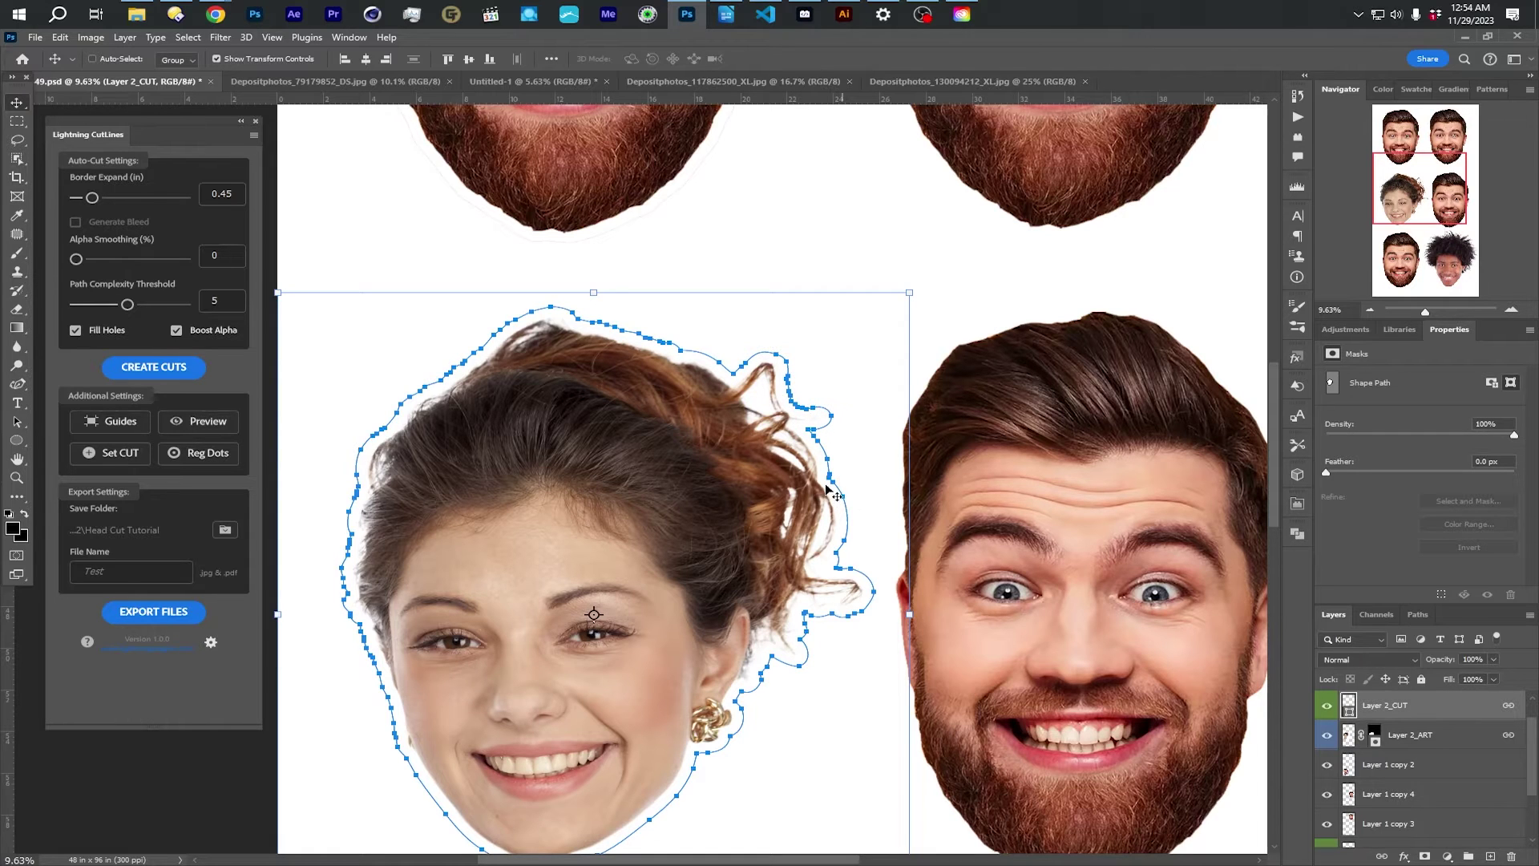
left_click_drag(76, 259, 197, 259)
left_click(187, 369)
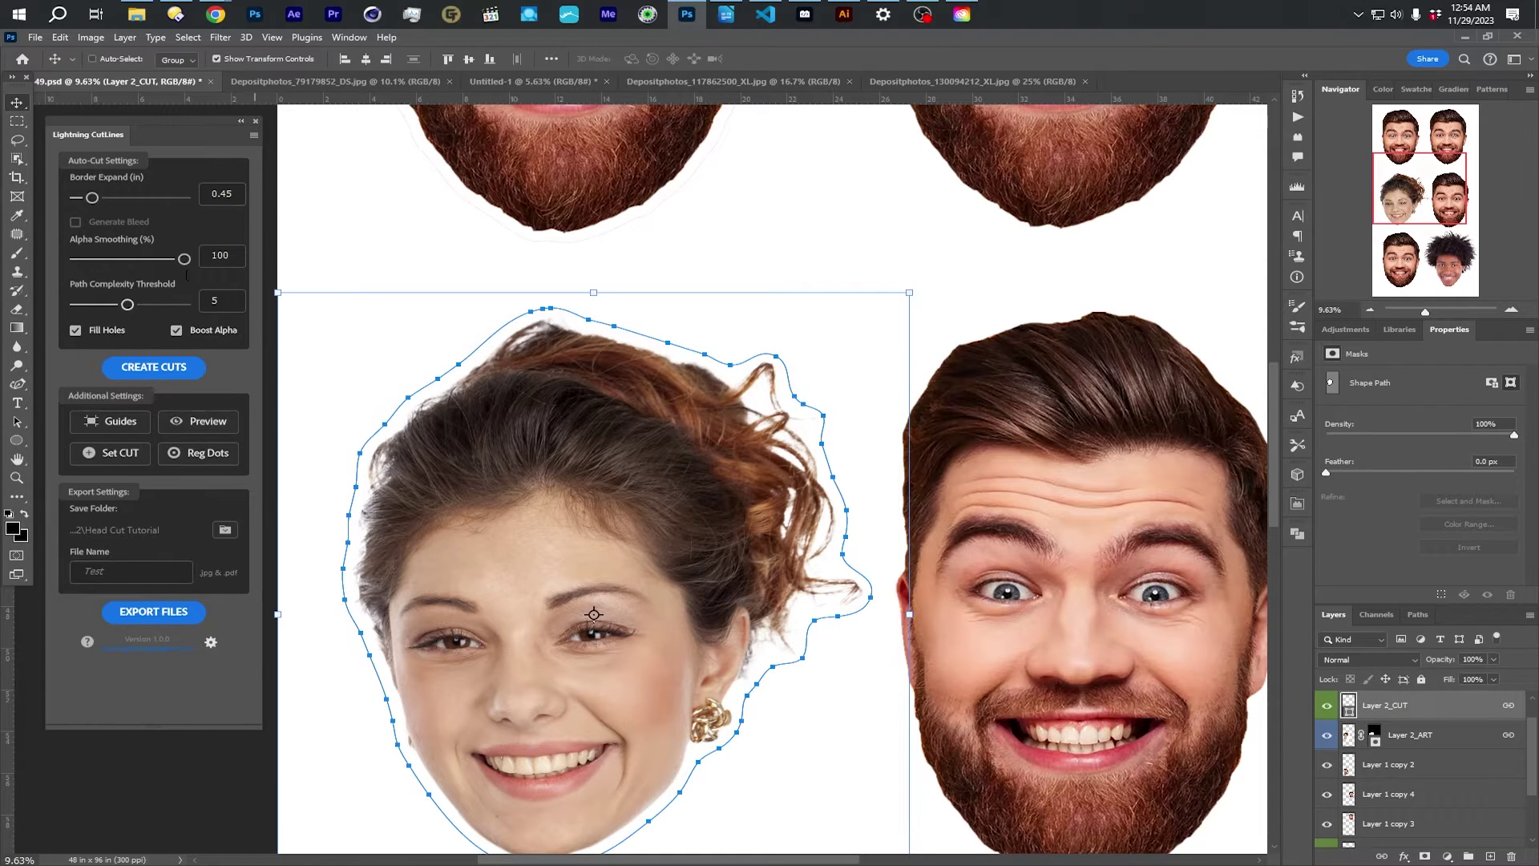
Step: Try alpha smoothing 500, then regenerate the cut with smoothing 50 and complexity threshold 0.5
left_click_drag(687, 514, 730, 449)
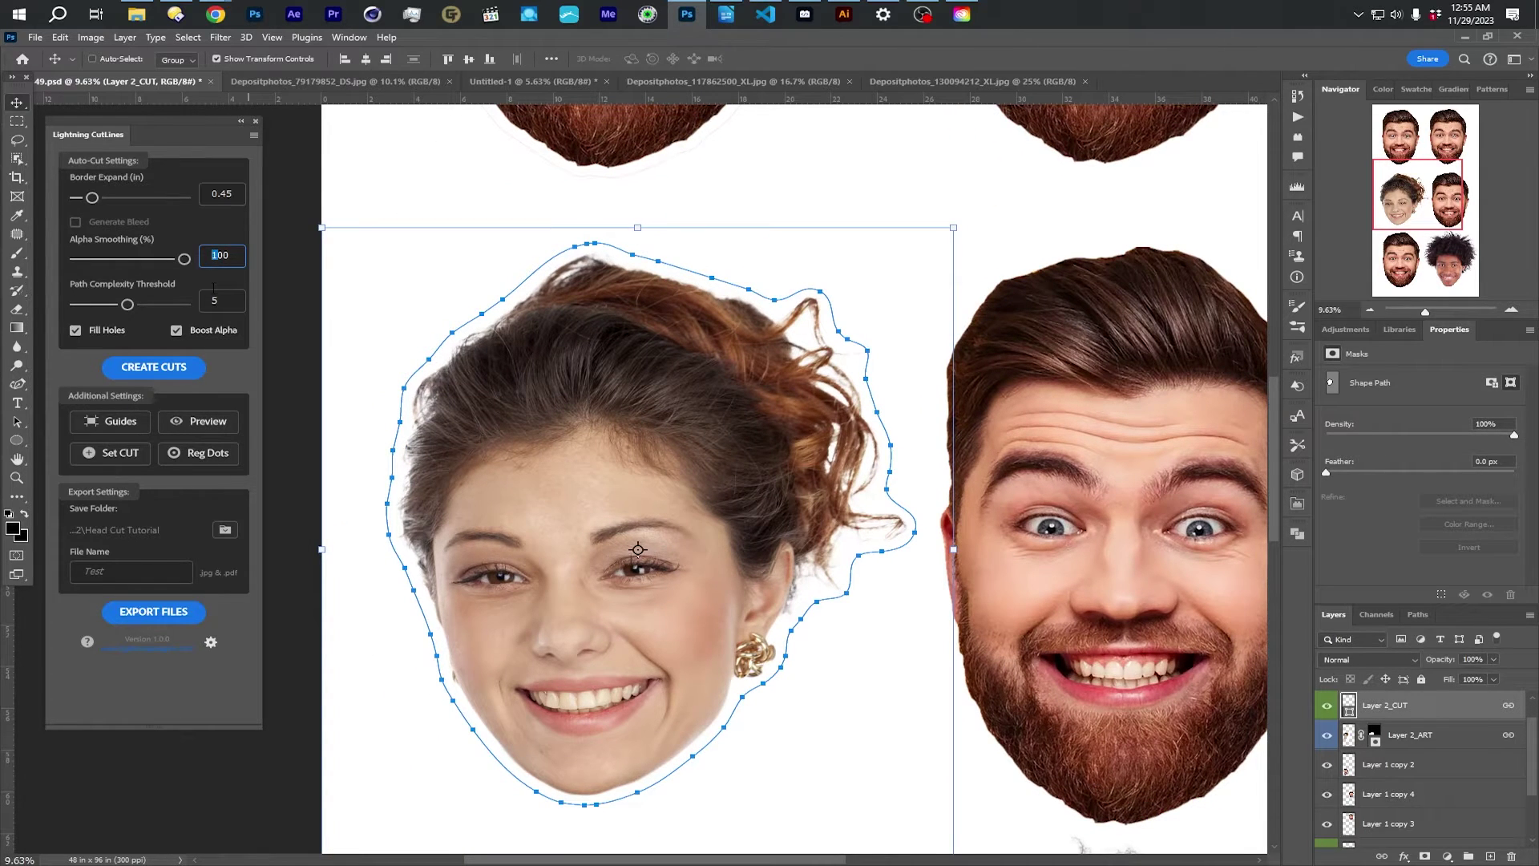
key("Return")
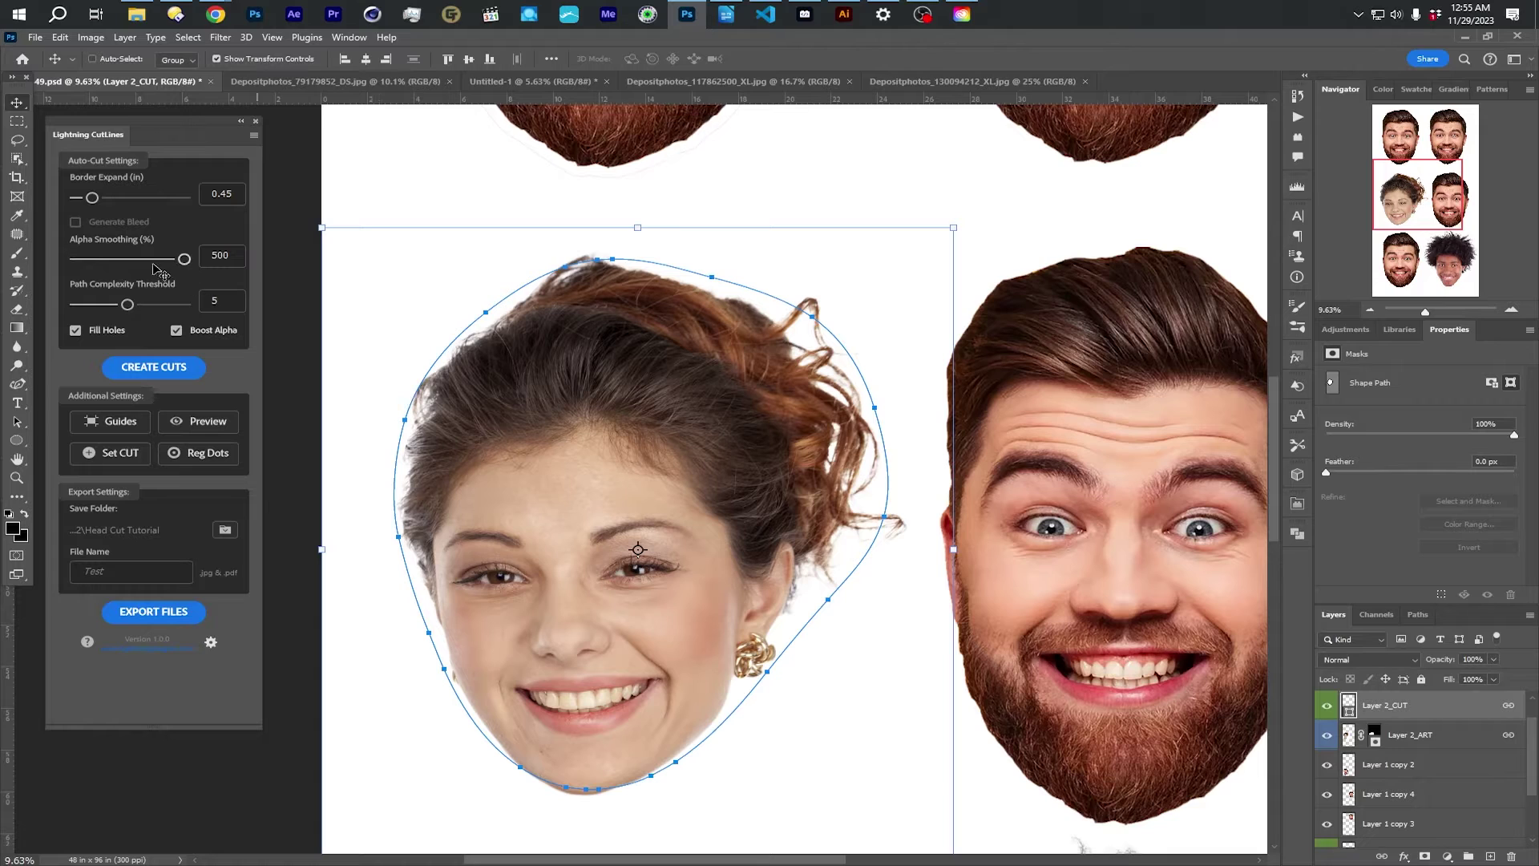
left_click_drag(185, 259, 132, 261)
left_click_drag(127, 305, 67, 306)
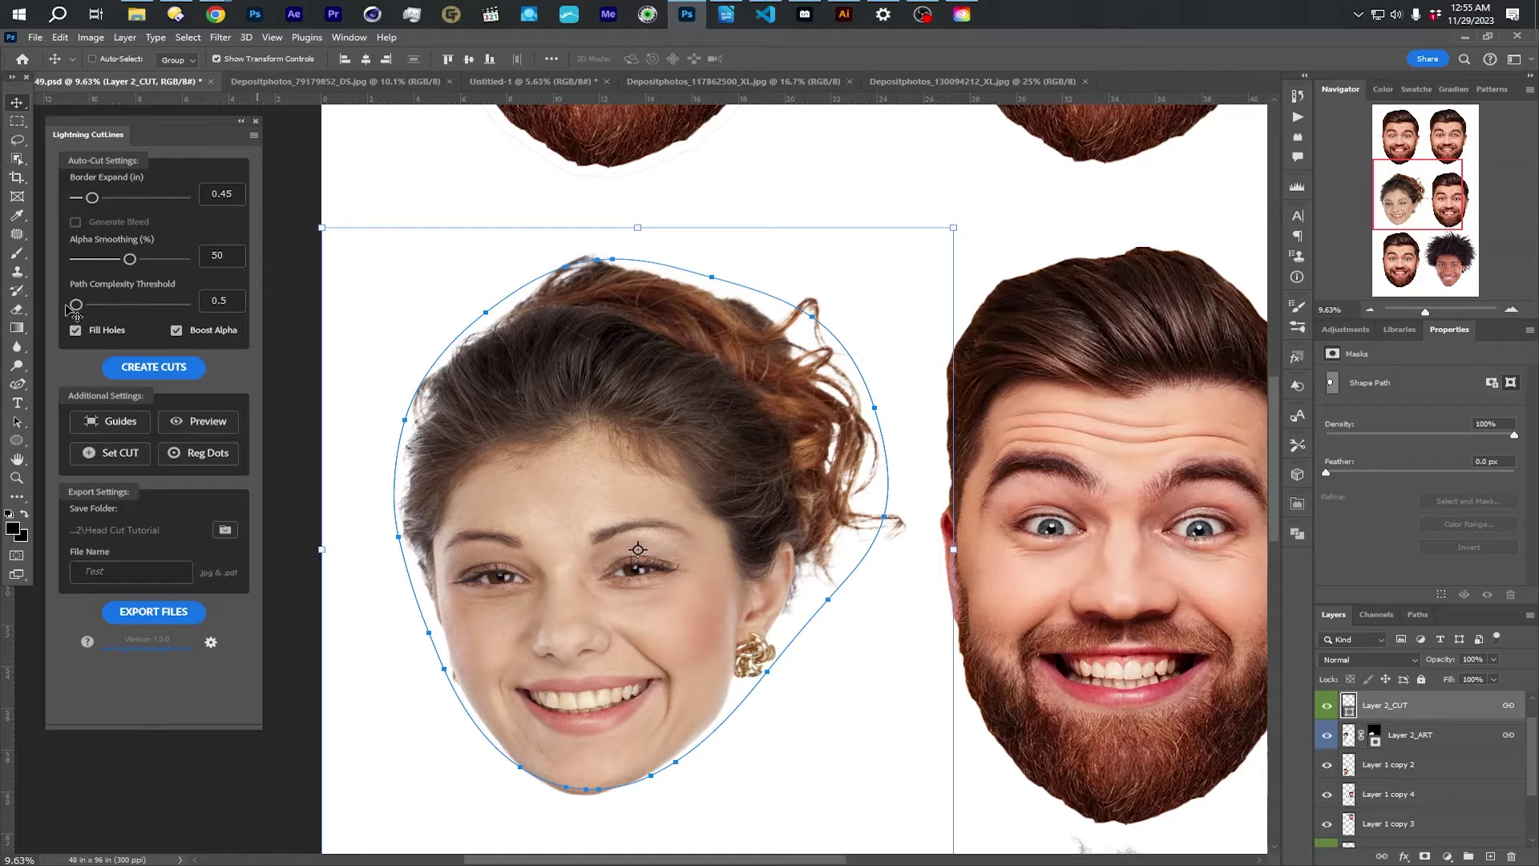
left_click(154, 367)
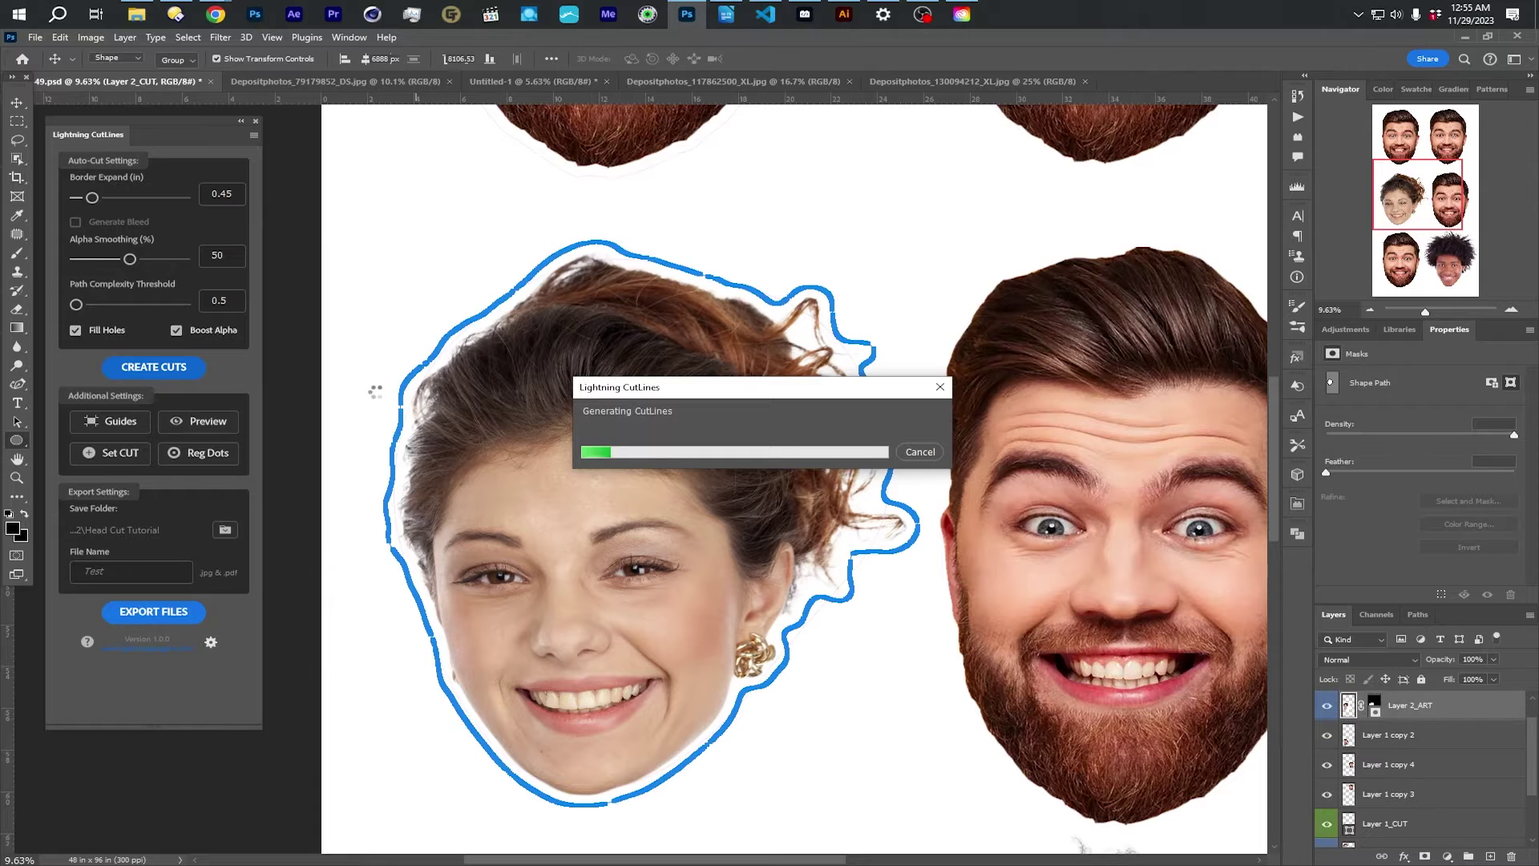
Step: Inspect the dense cut, then regenerate it with Path Complexity Threshold 10
scroll(417, 401, "up", 5)
scroll(417, 400, "up", 2)
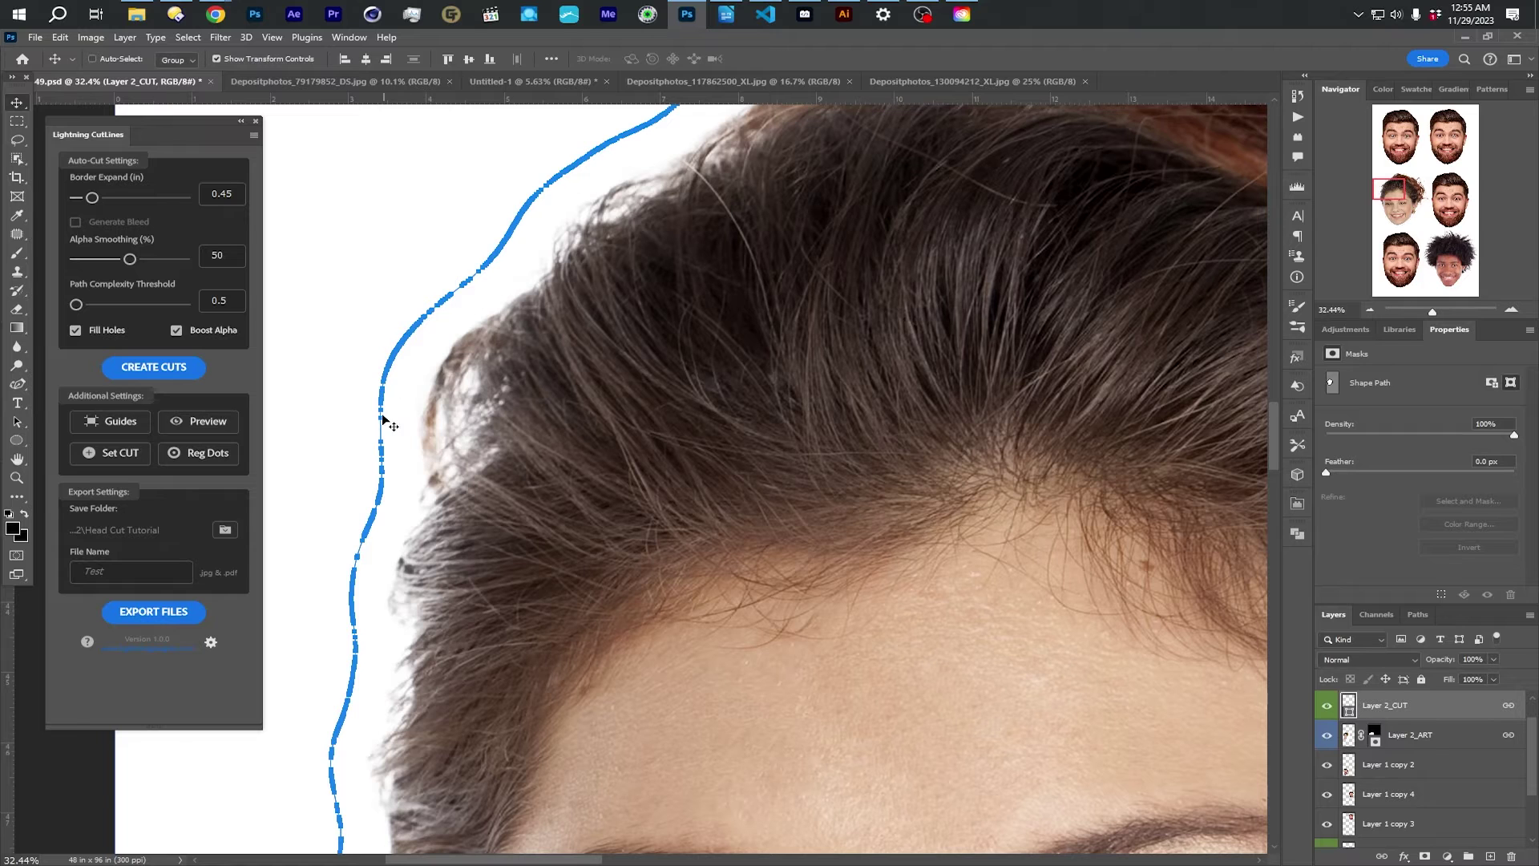
scroll(433, 345, "down", 4)
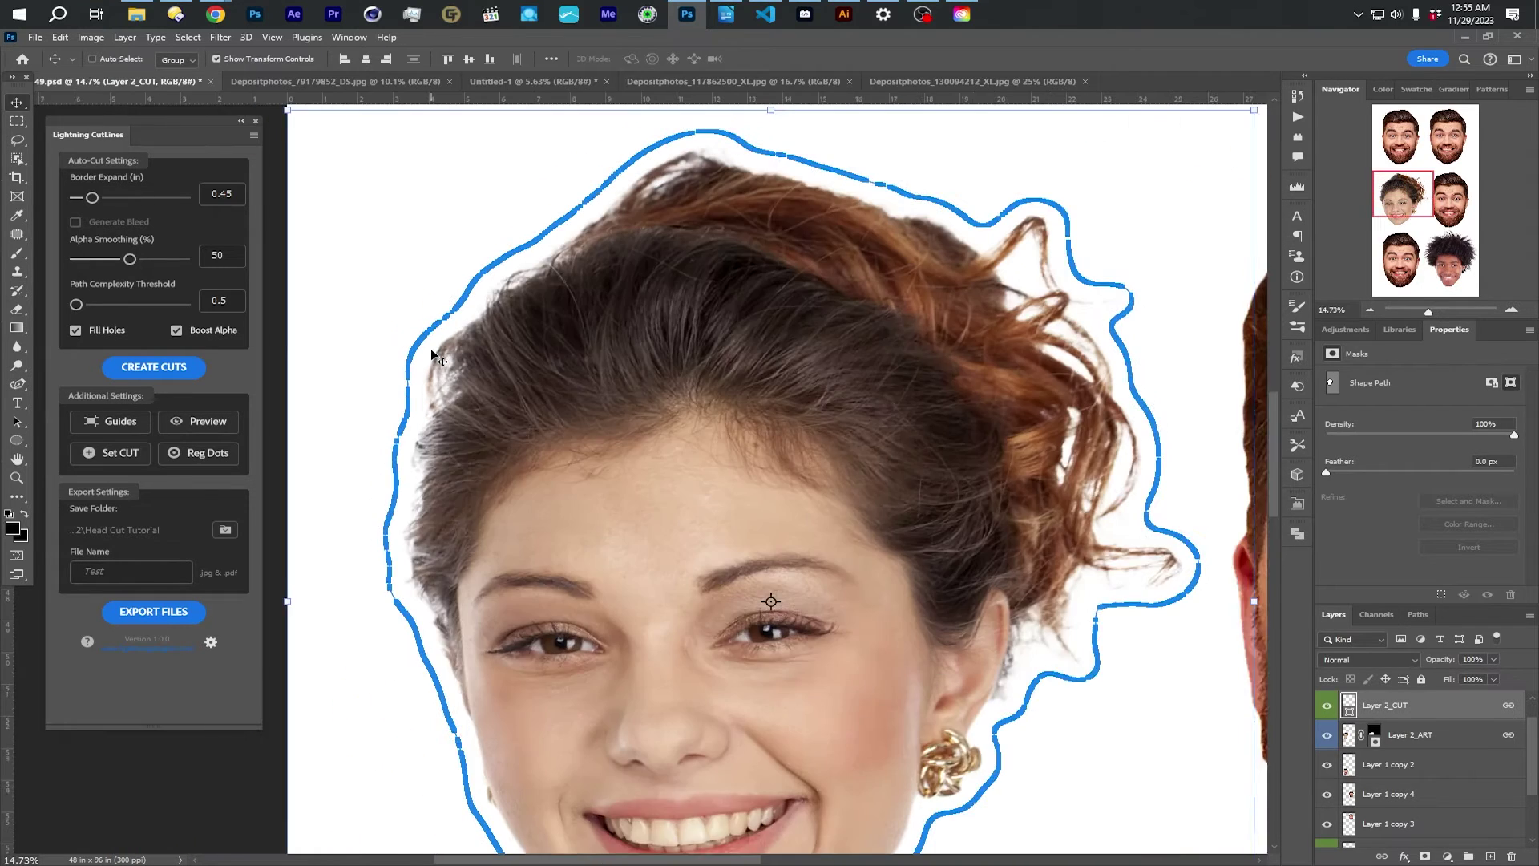
scroll(431, 354, "down", 2)
left_click_drag(76, 304, 215, 294)
left_click(183, 366)
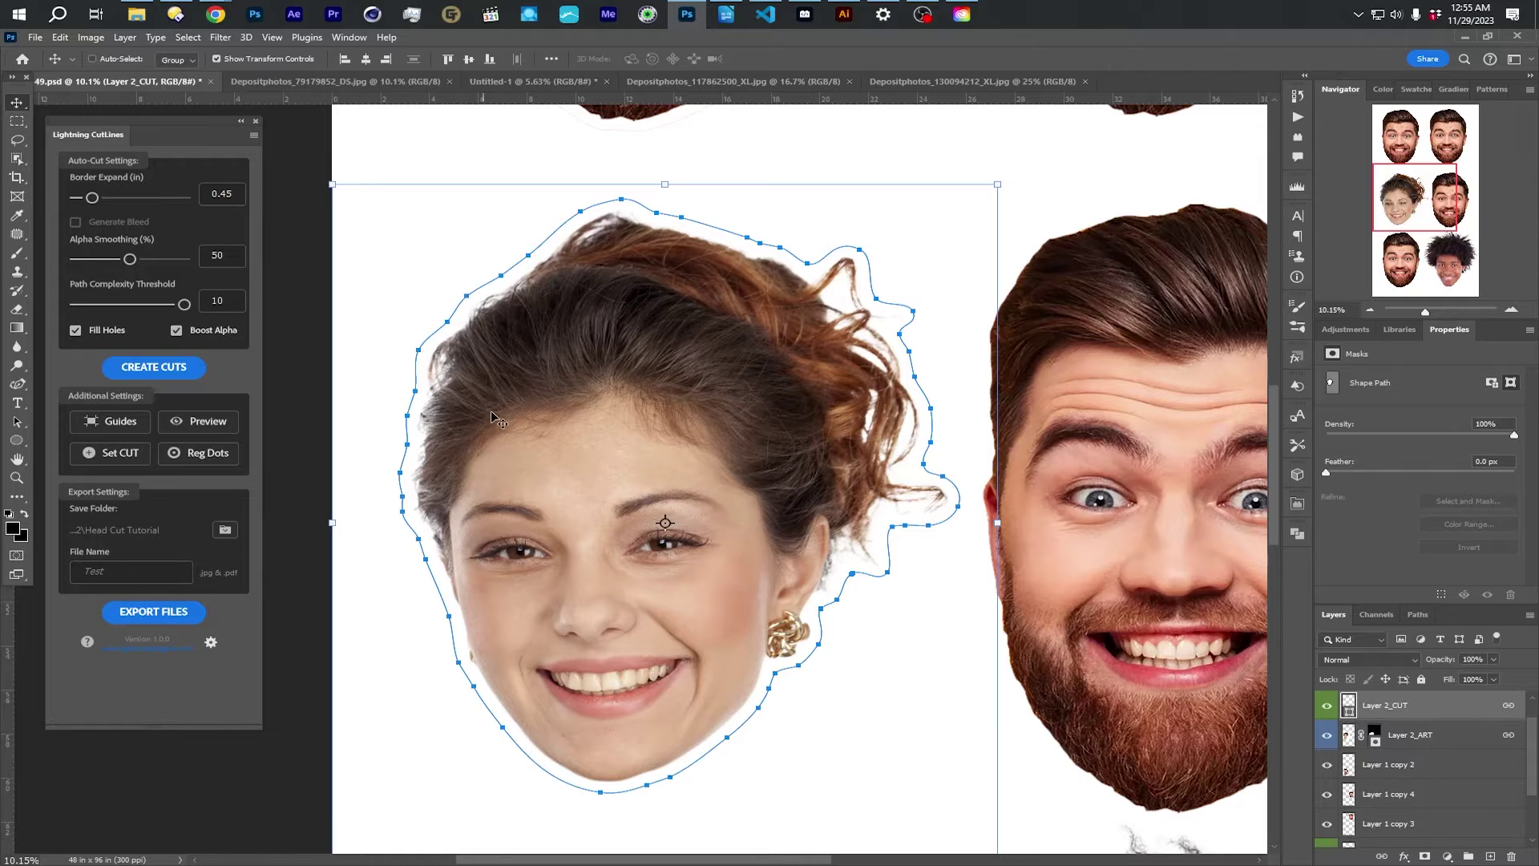
Step: Try lower path complexity thresholds of 1.5, 0.5, 1 and 2
left_click(88, 304)
left_click(82, 307)
left_click_drag(77, 309, 134, 302)
left_click(93, 308)
Step: Set Path Complexity Threshold to 2.5, turn off Fill Holes, and regenerate the cut
left_click_drag(128, 307, 78, 267)
left_click(75, 331)
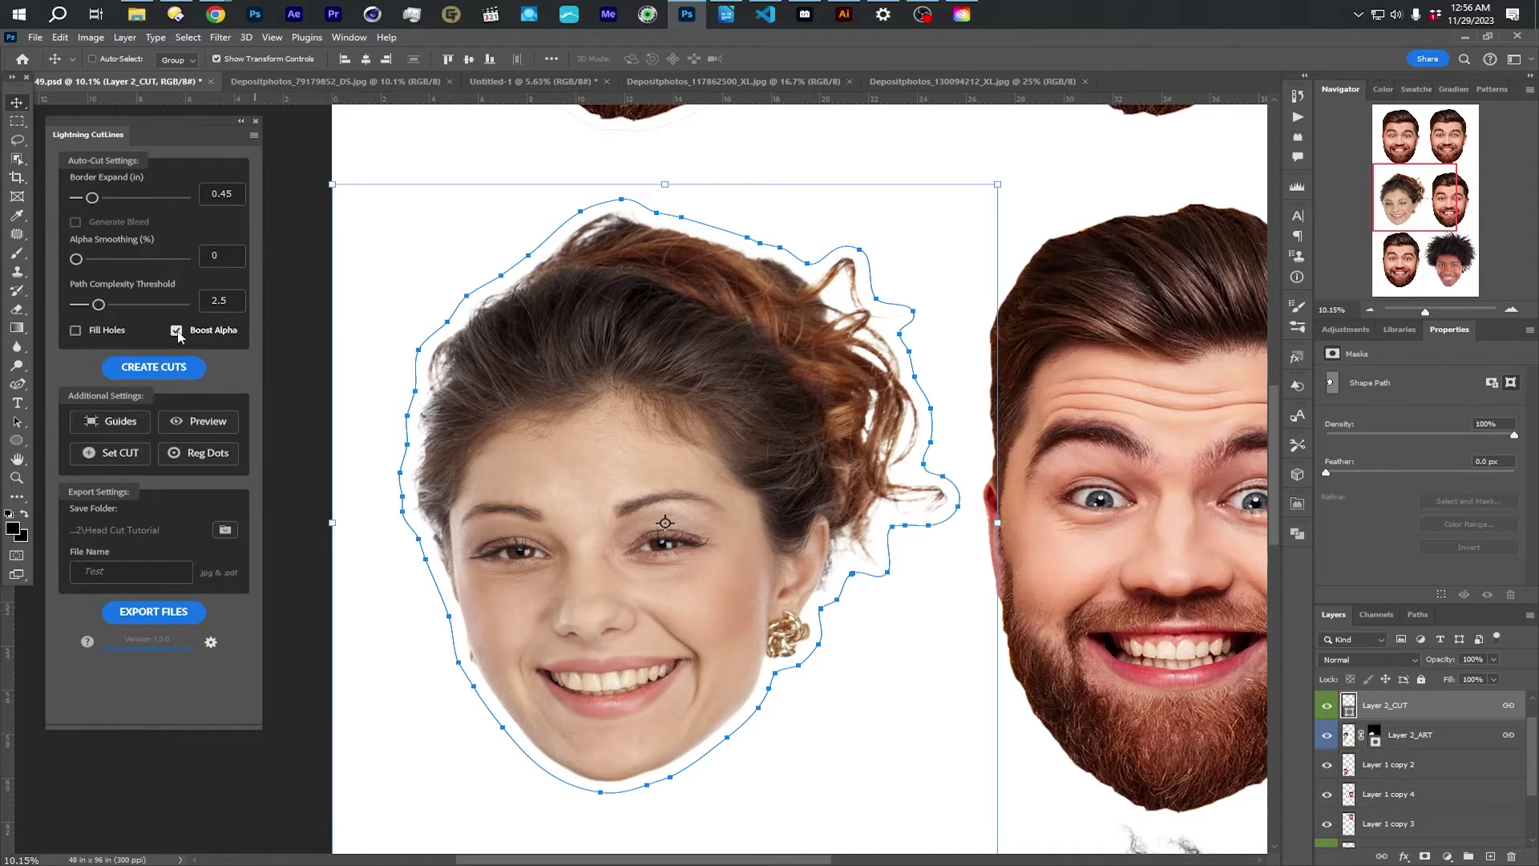
left_click(156, 367)
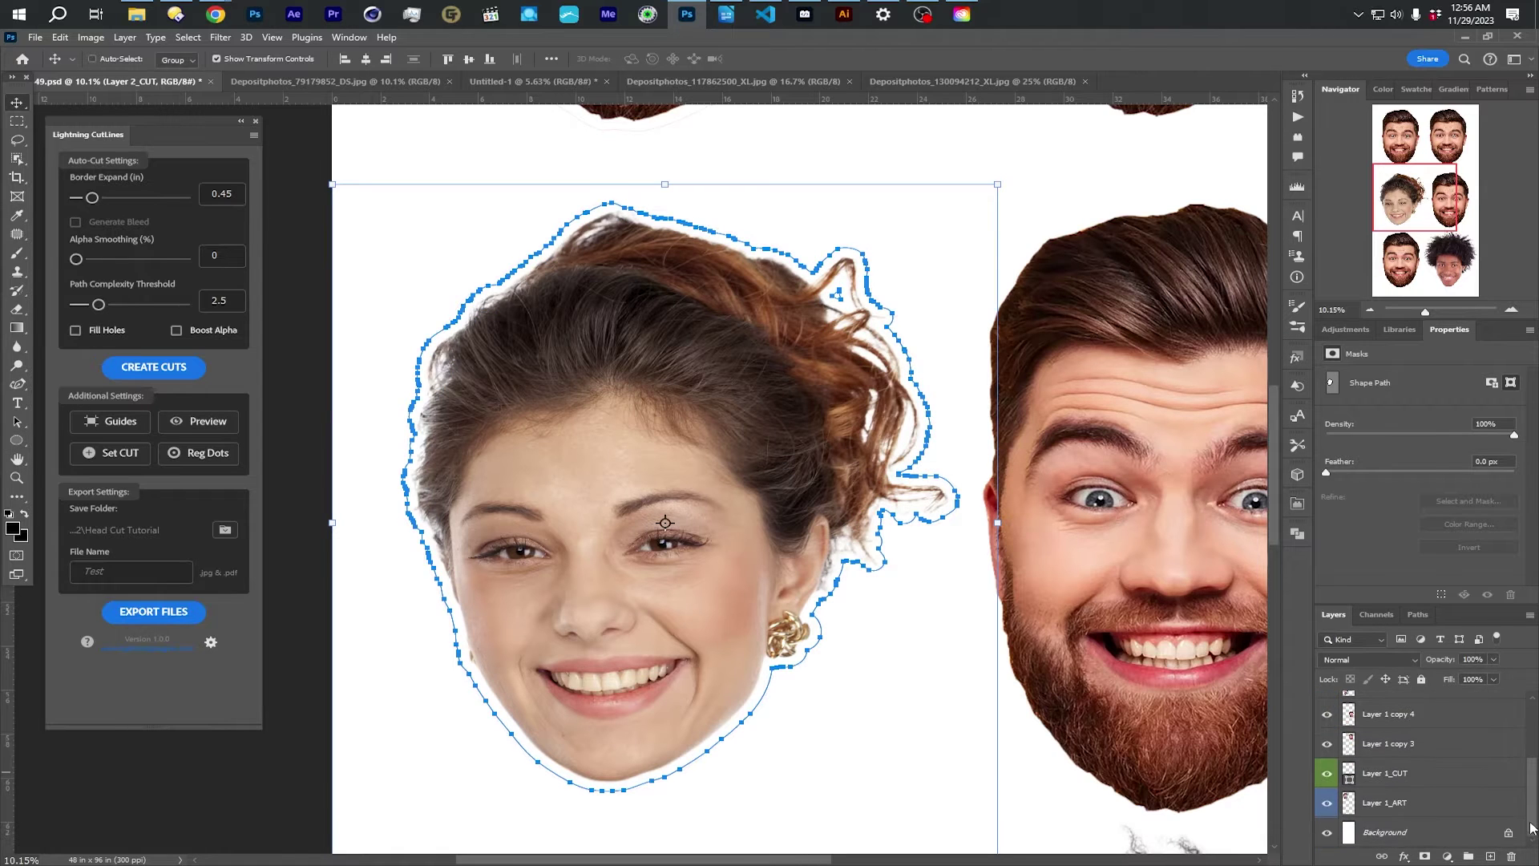
Step: Hide the Background, regenerate the cut at 0.2 in Border Expand, then restore the background
left_click(1328, 833)
scroll(853, 290, "up", 4)
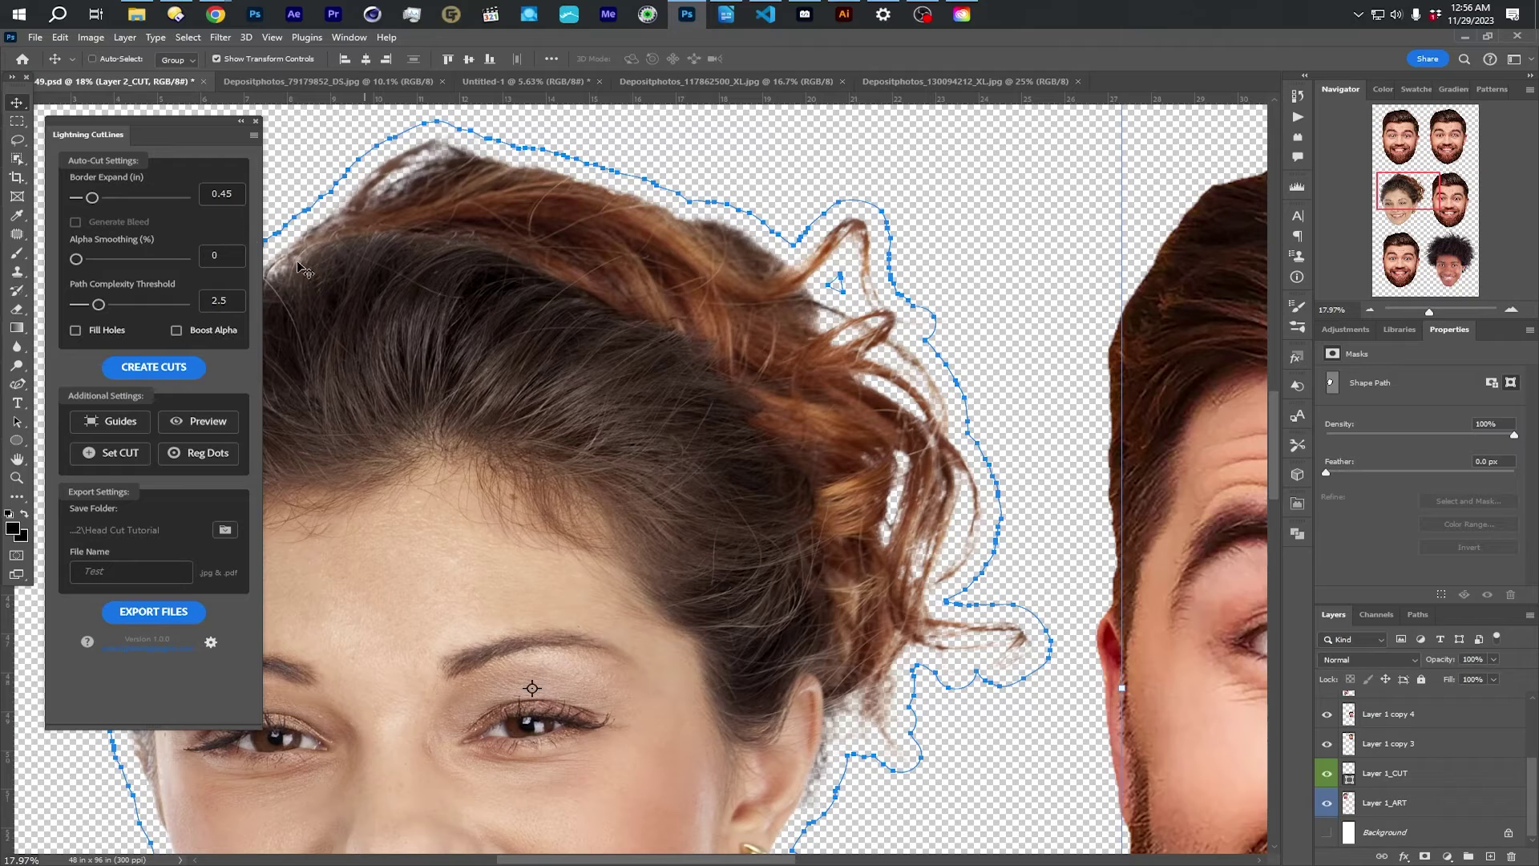
left_click_drag(92, 198, 82, 198)
left_click(164, 368)
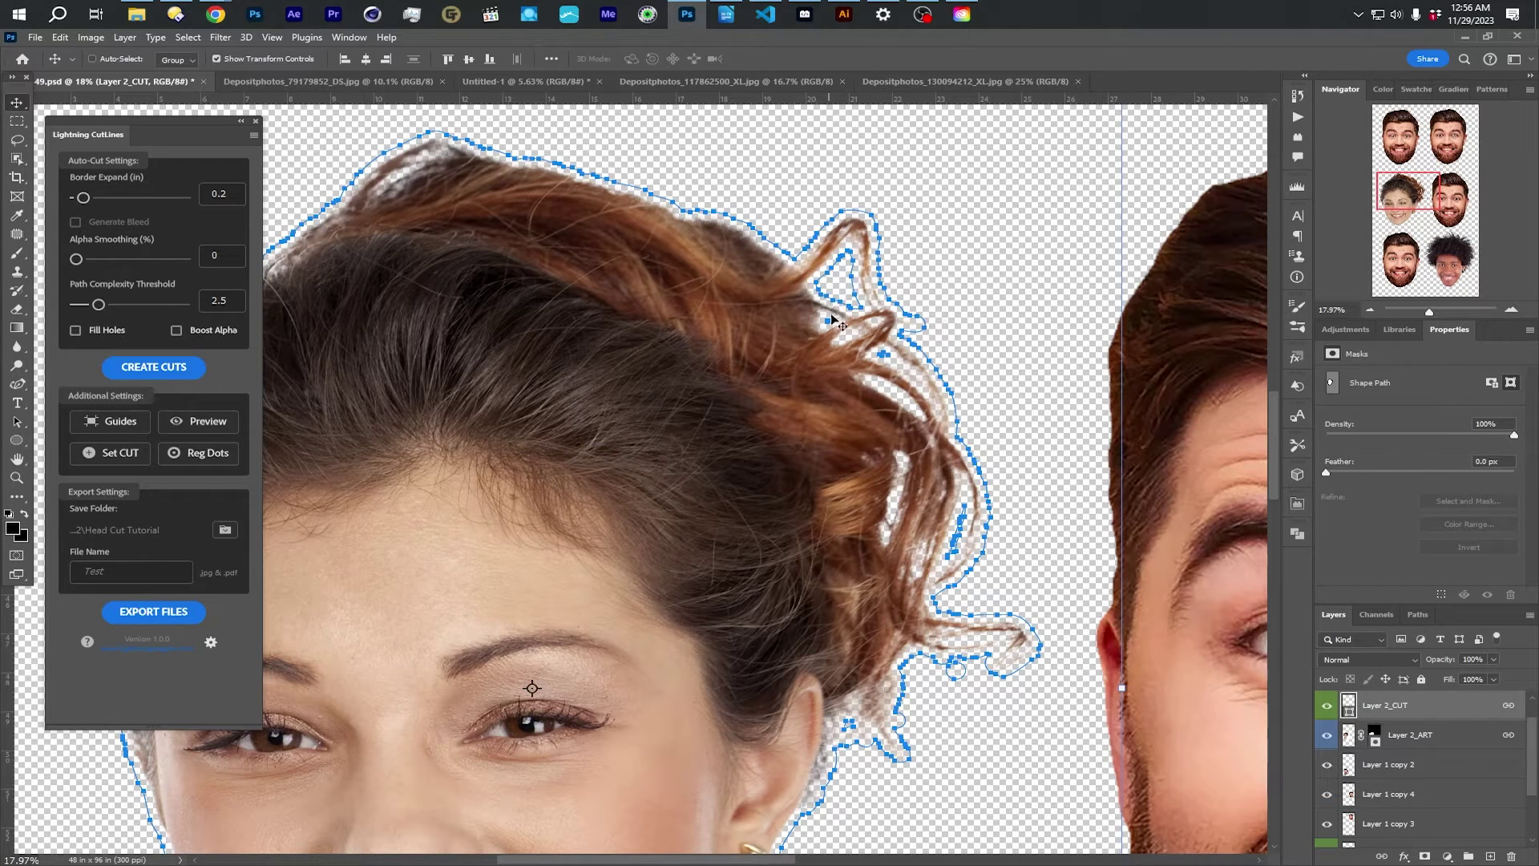
scroll(1416, 834, "down", 3)
left_click(1327, 810)
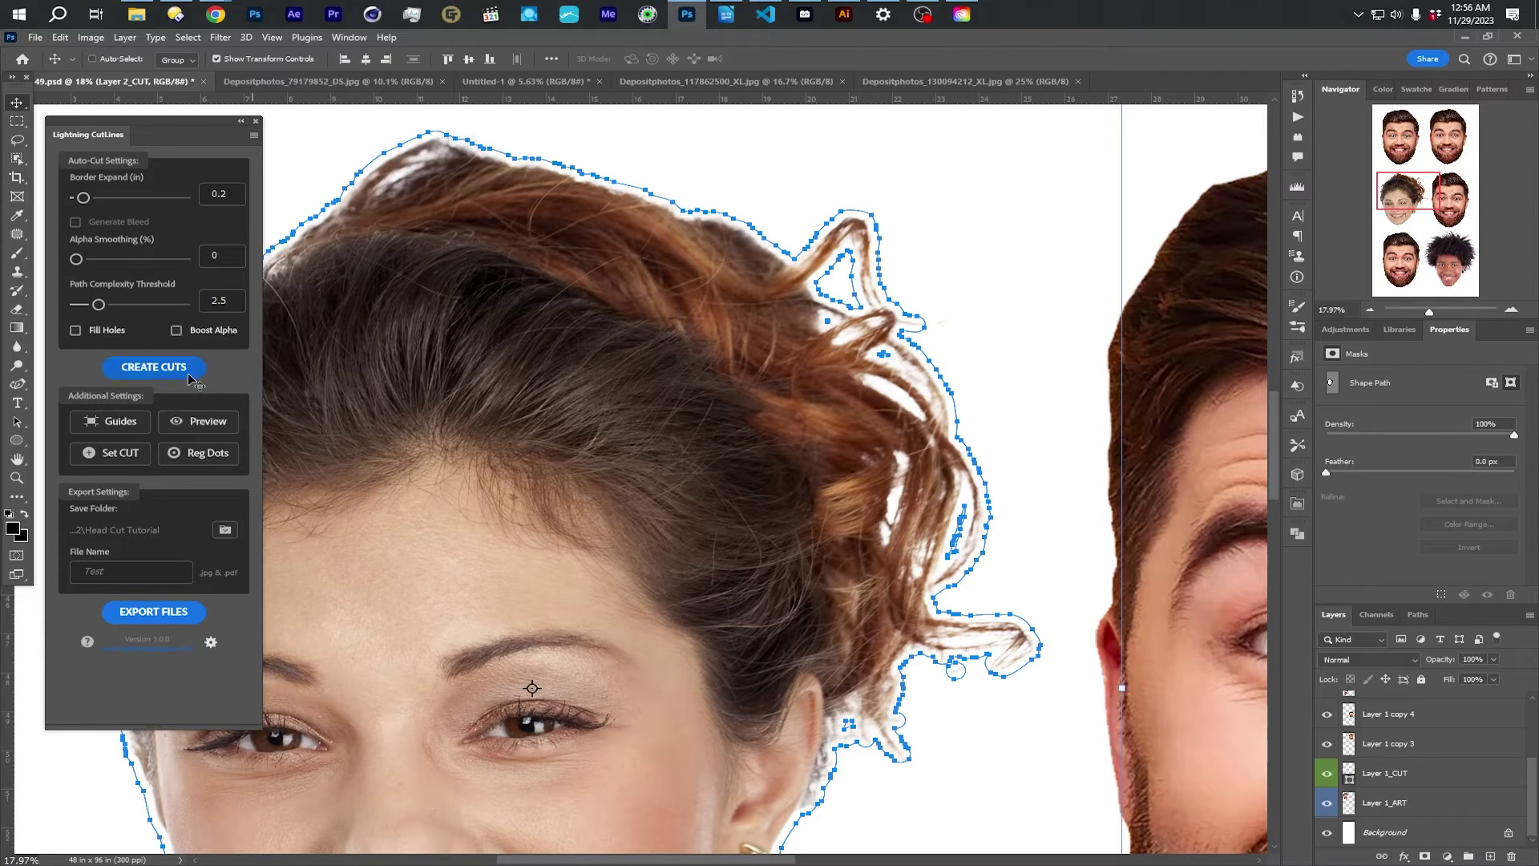
Step: Turn Fill Holes back on and regenerate the woman's cut line
left_click(75, 330)
left_click(145, 370)
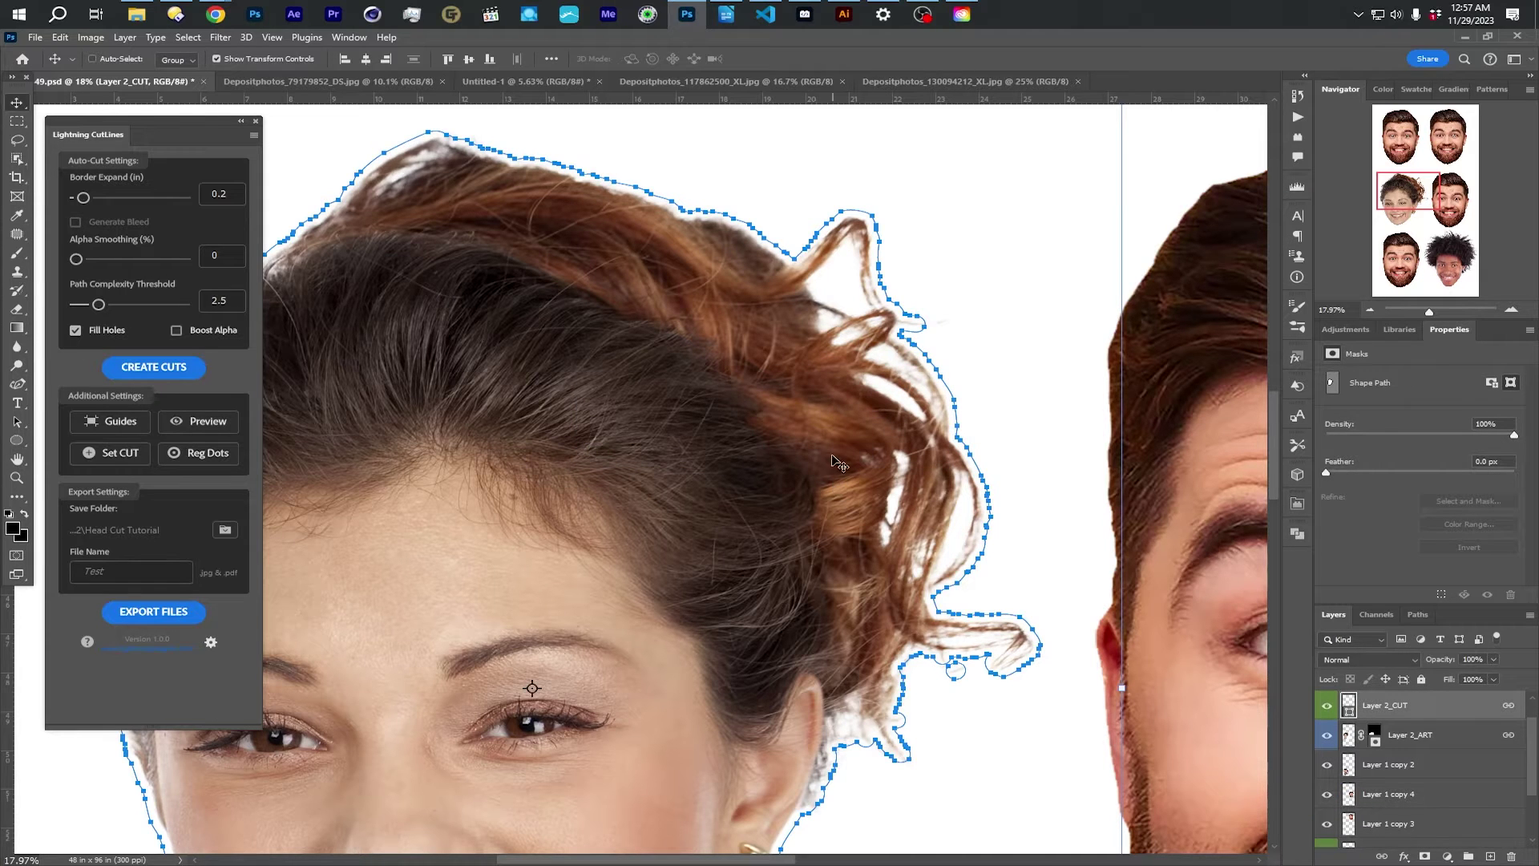
scroll(827, 457, "down", 1)
scroll(911, 542, "up", 4)
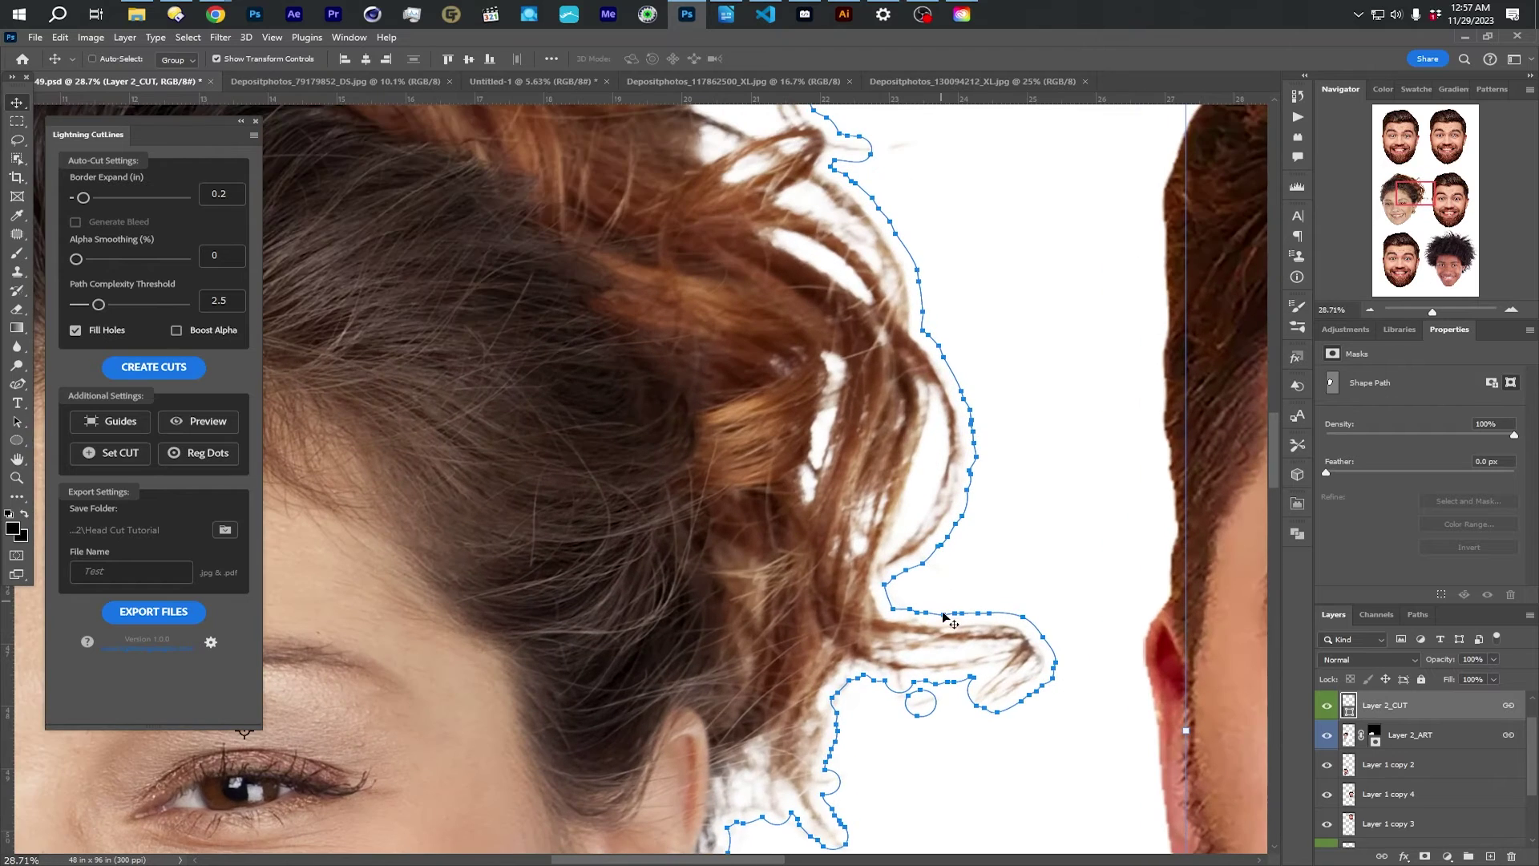
scroll(921, 536, "up", 3)
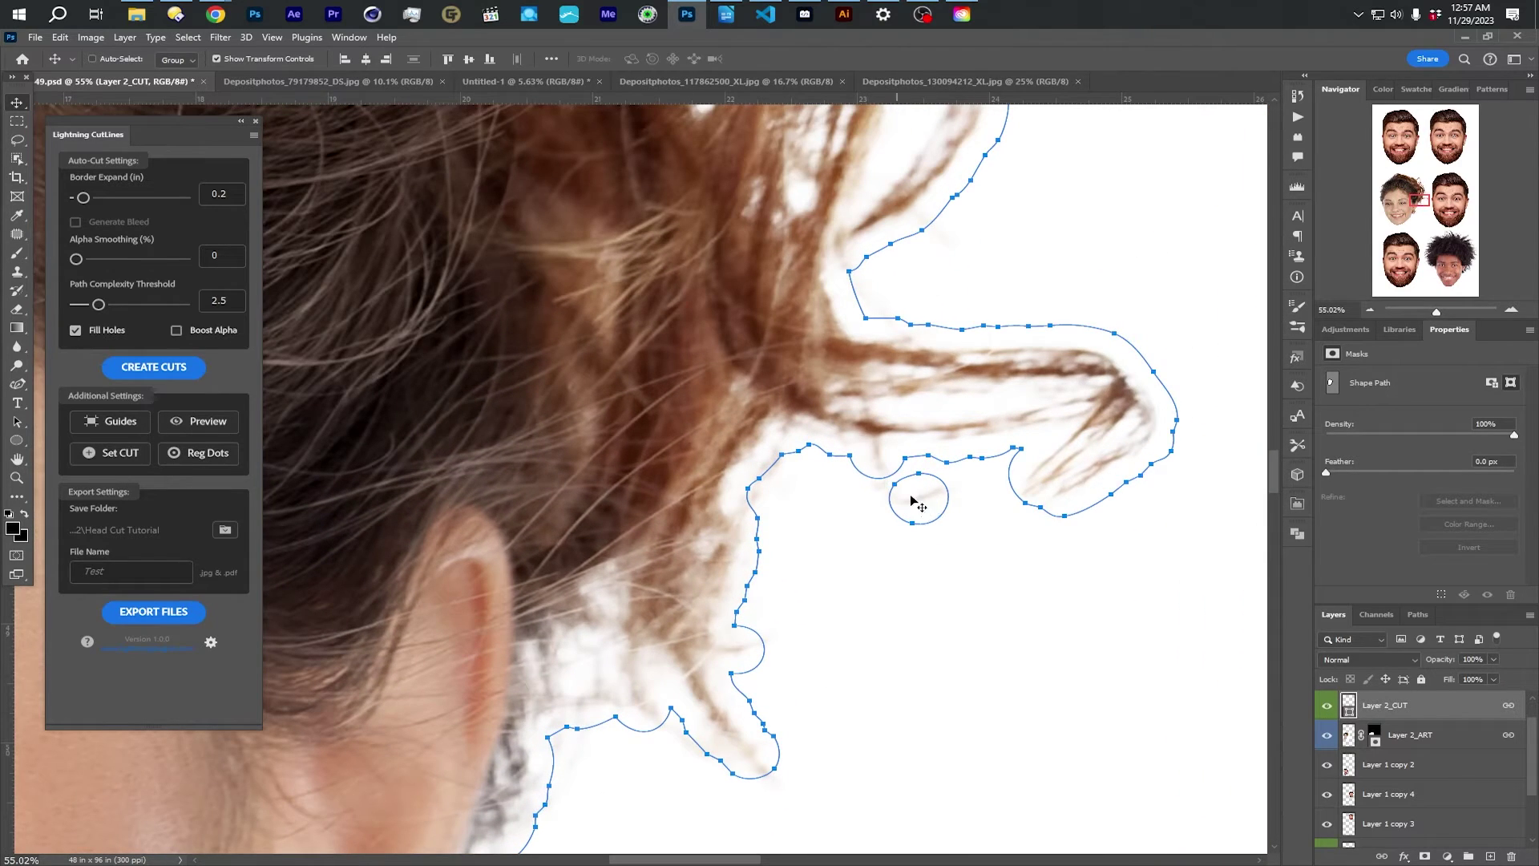
scroll(921, 499, "down", 5)
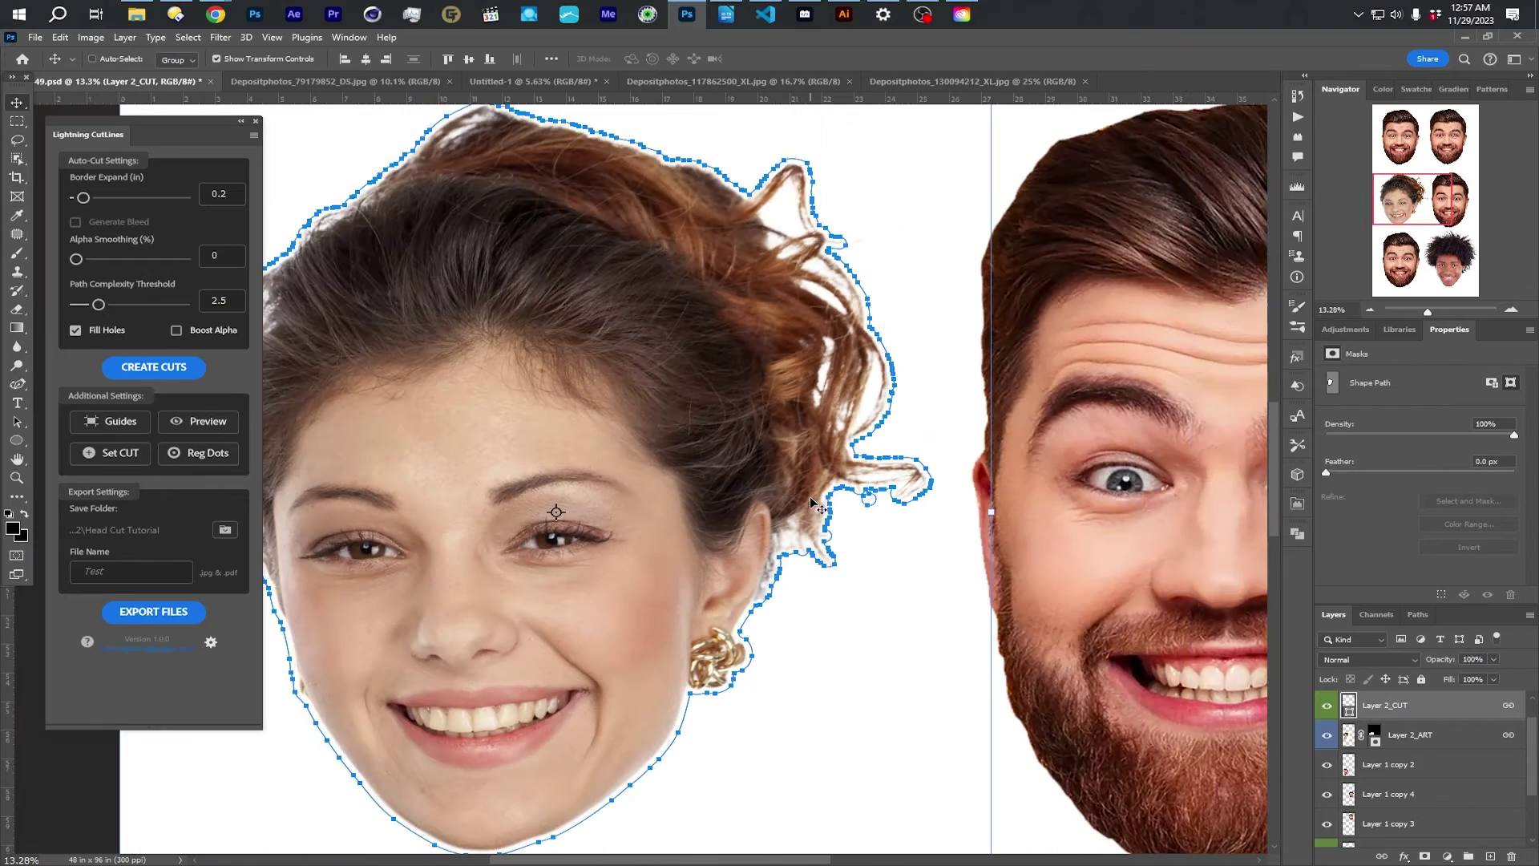
scroll(742, 450, "down", 1)
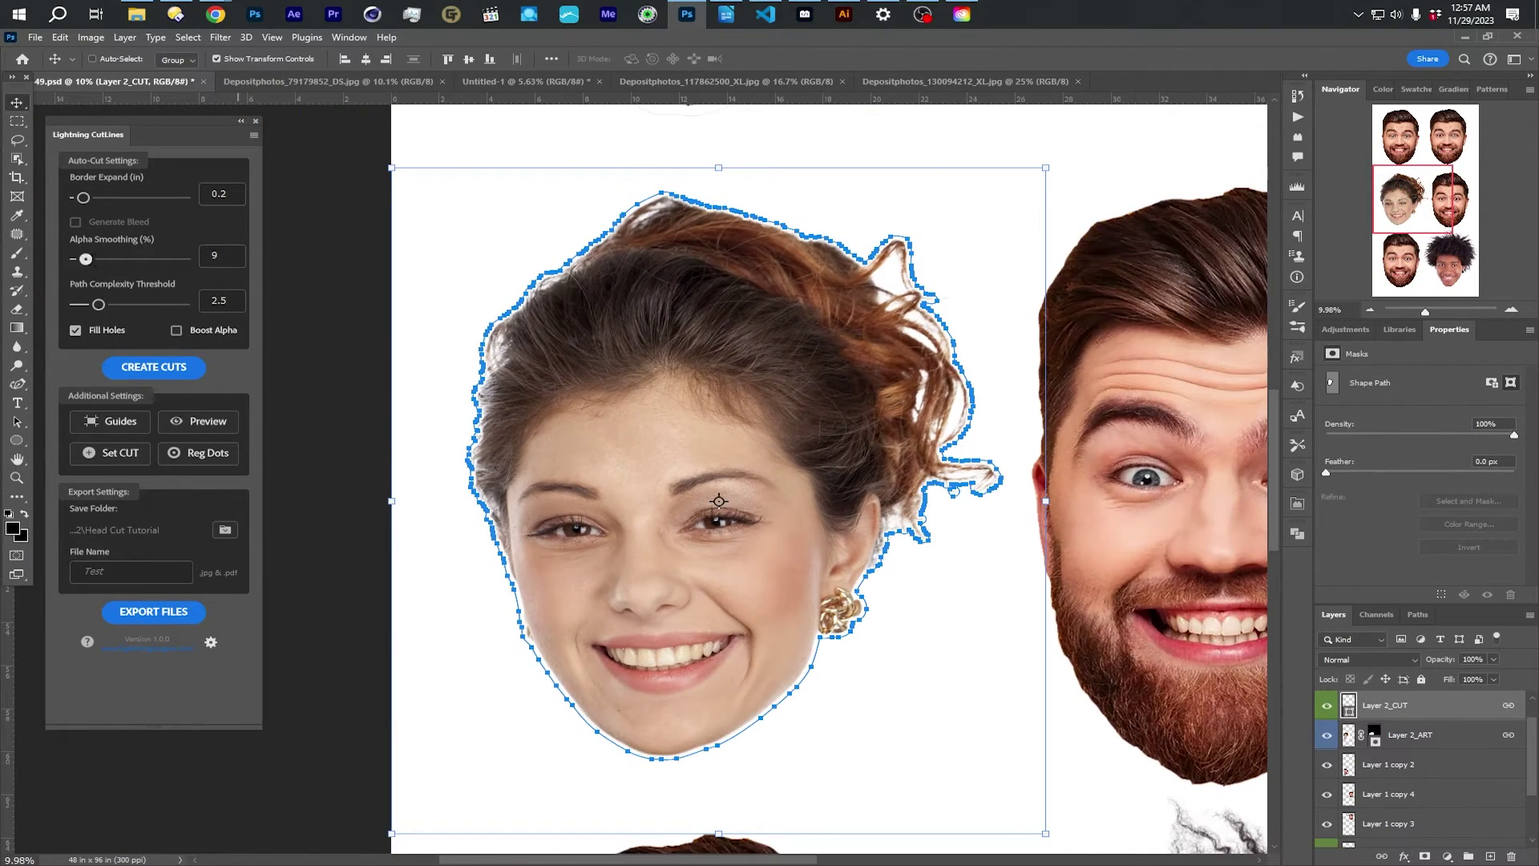
Step: Regenerate her cut with Alpha Smoothing 43, Path Complexity 5.5 and a 0.45 in border
left_click_drag(85, 258, 133, 304)
left_click(153, 367)
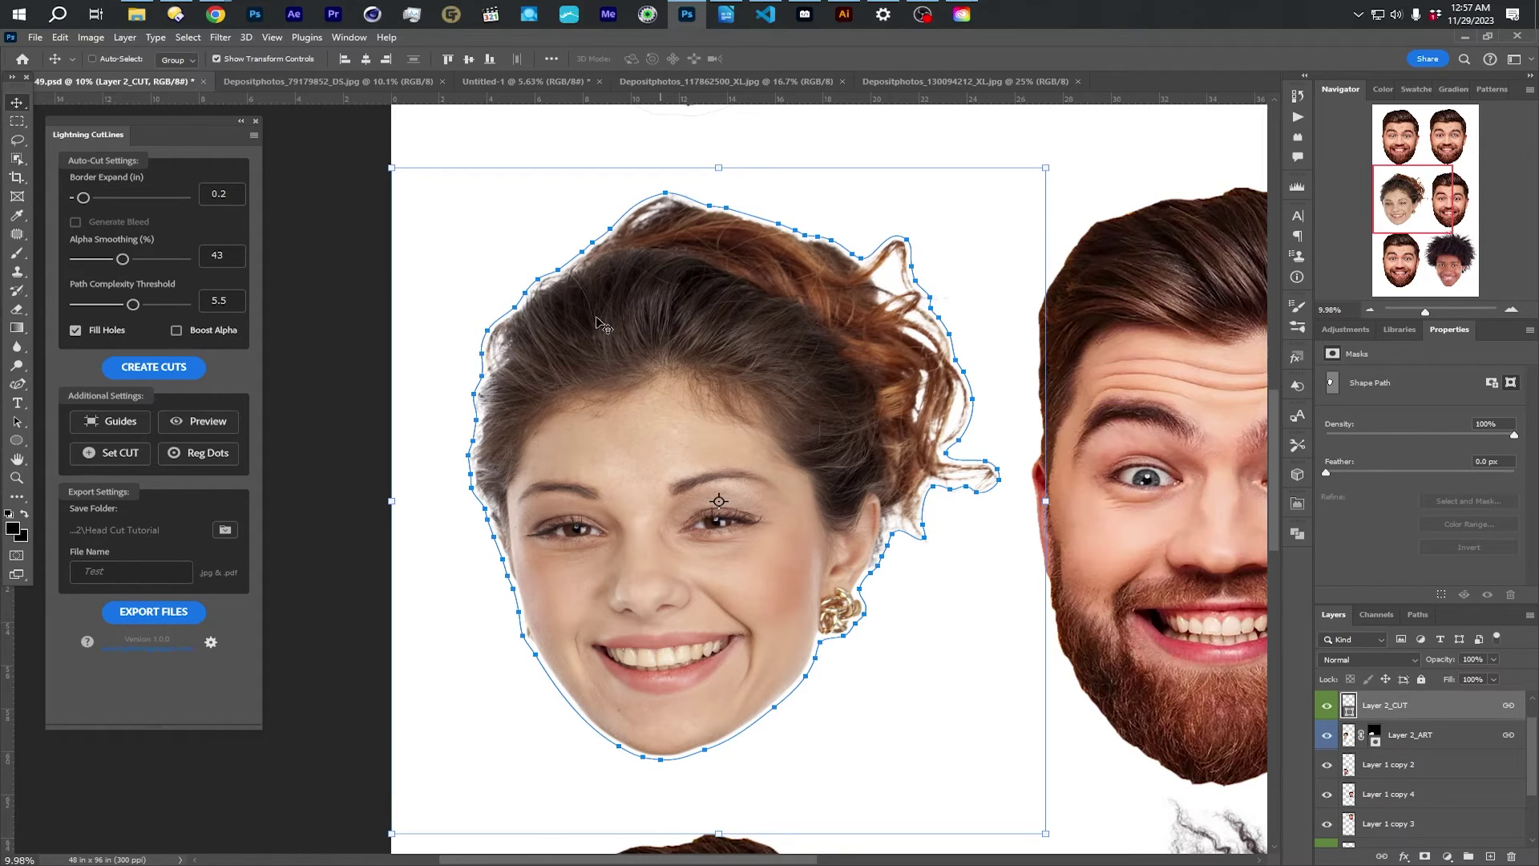
left_click_drag(85, 197, 92, 197)
left_click(165, 367)
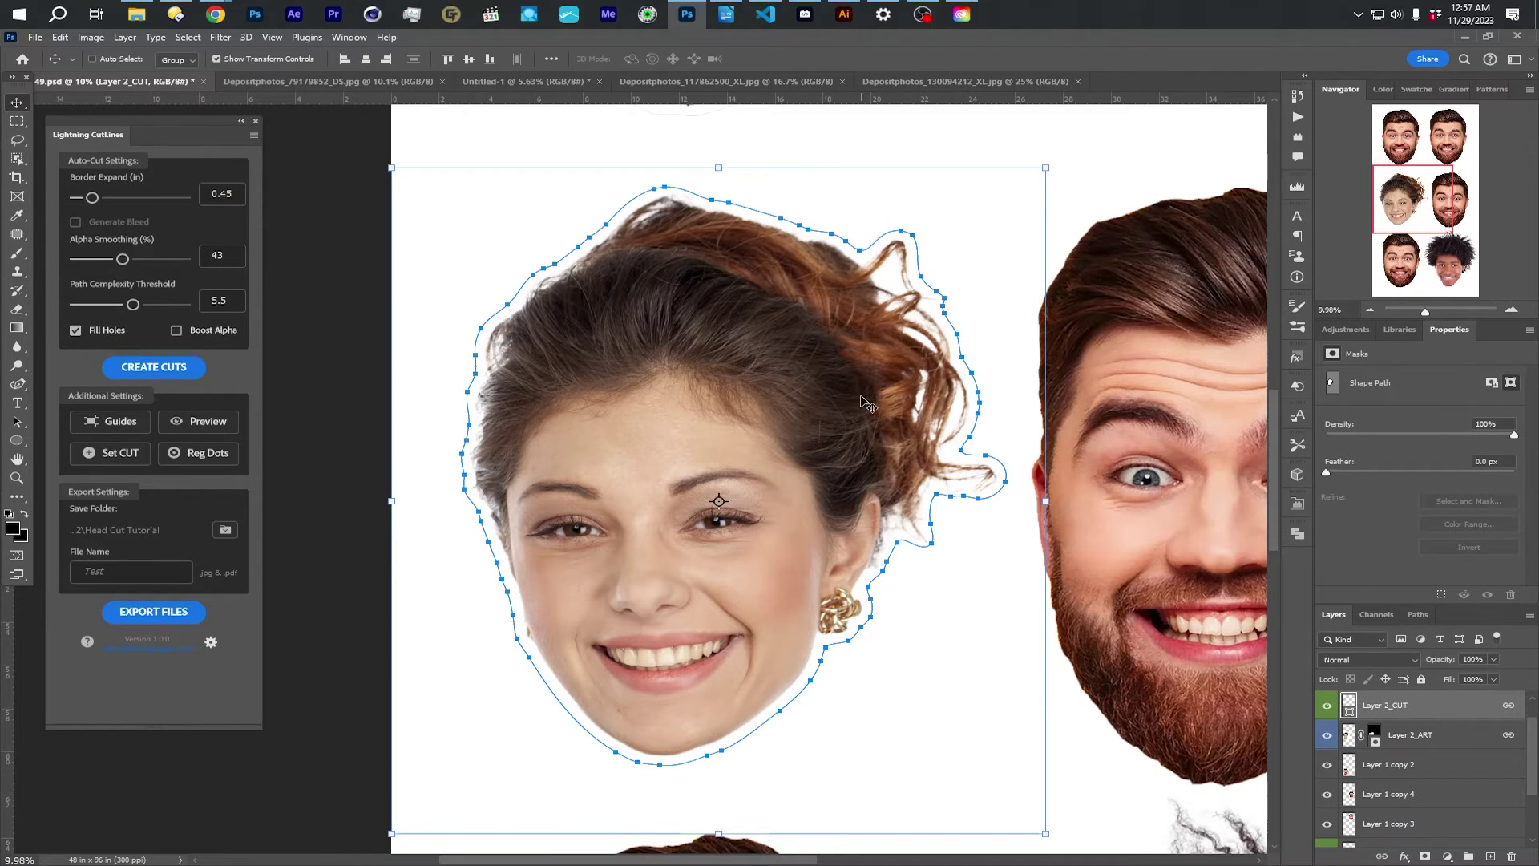
Step: Select the frizzy layer and create its cut line with Border Expand at 0
scroll(914, 449, "down", 10)
scroll(914, 449, "right", 8)
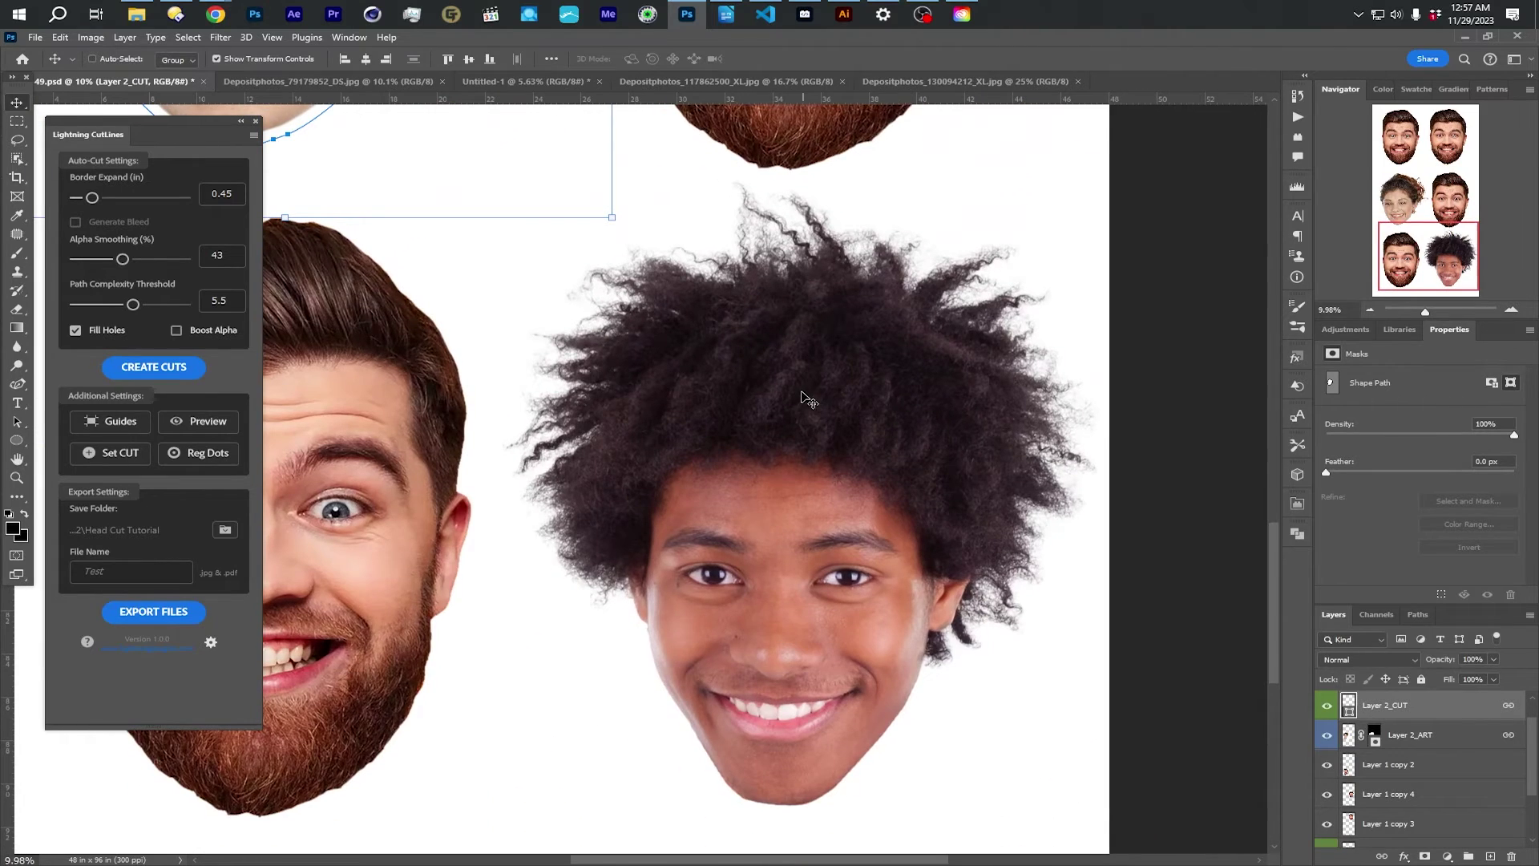
right_click(806, 399)
left_click(829, 406)
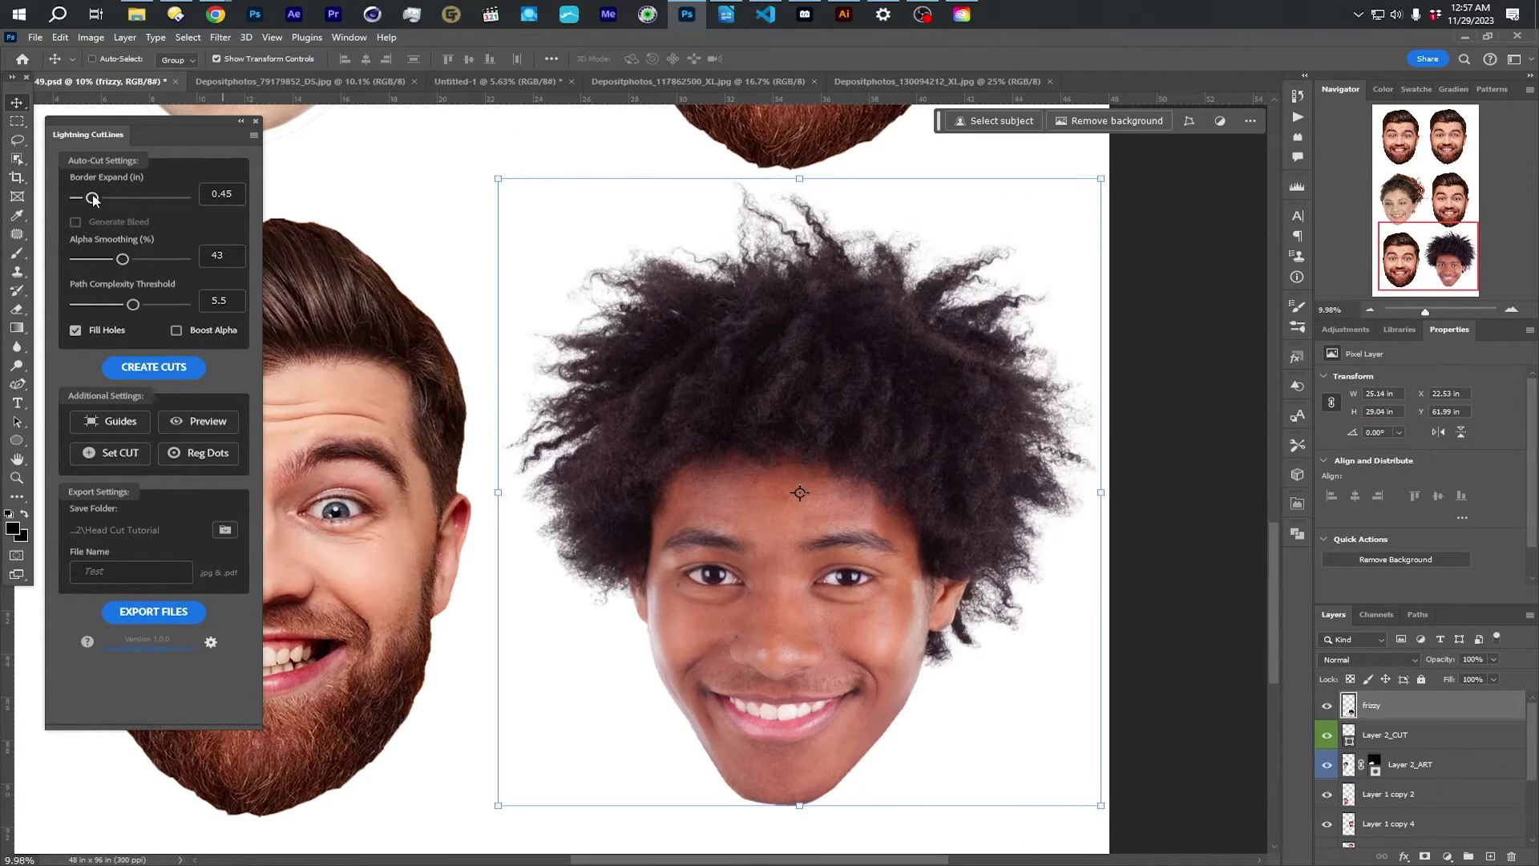
left_click_drag(93, 198, 75, 198)
left_click(168, 368)
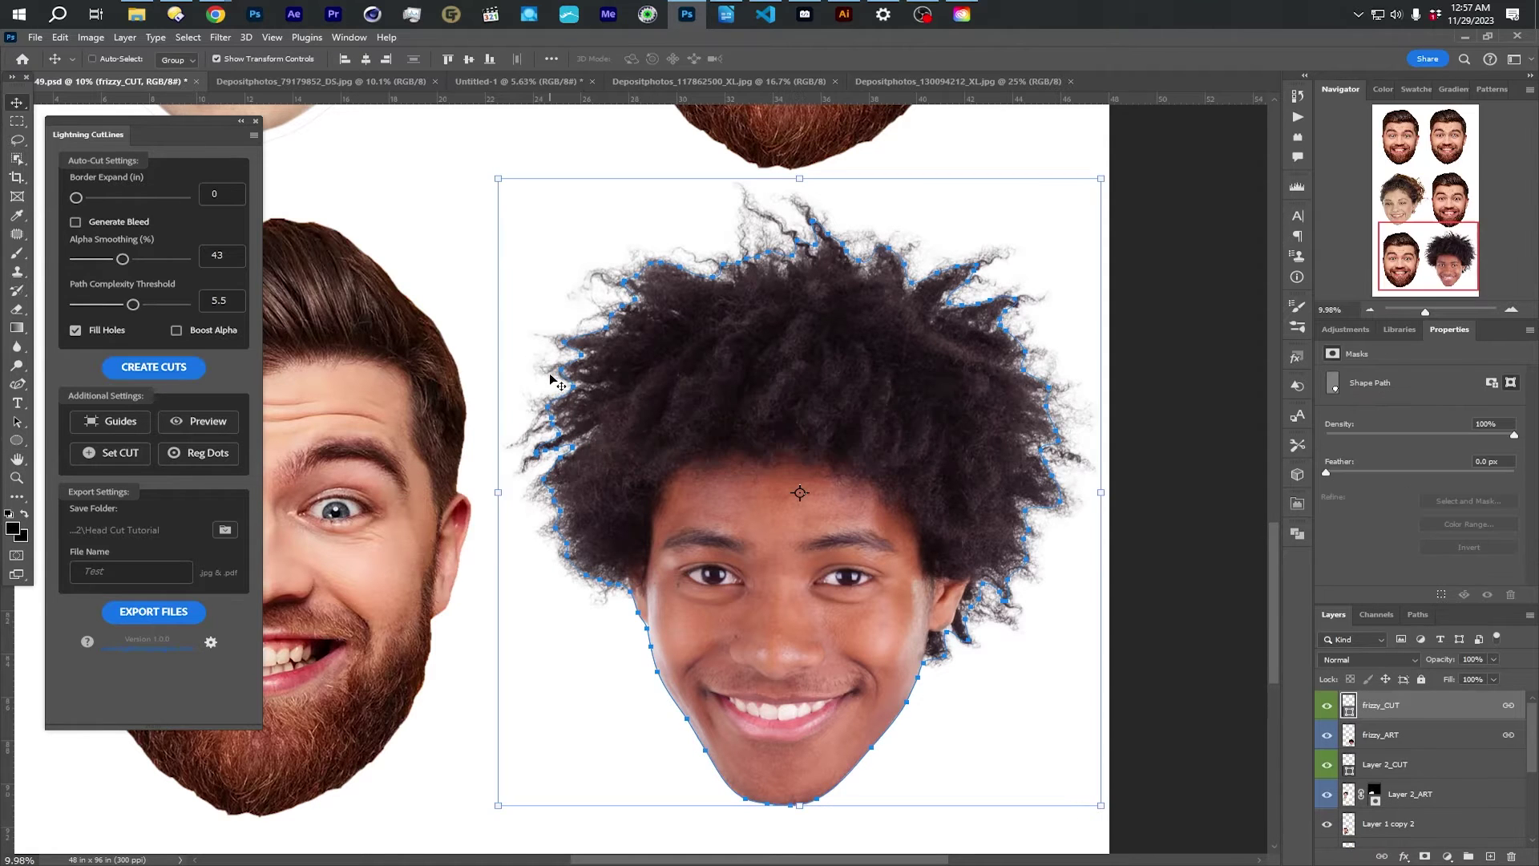
Step: Preview the frizzy head's cut areas and dismiss the preview notice
scroll(549, 377, "up", 3)
scroll(551, 378, "up", 2)
scroll(541, 439, "down", 3)
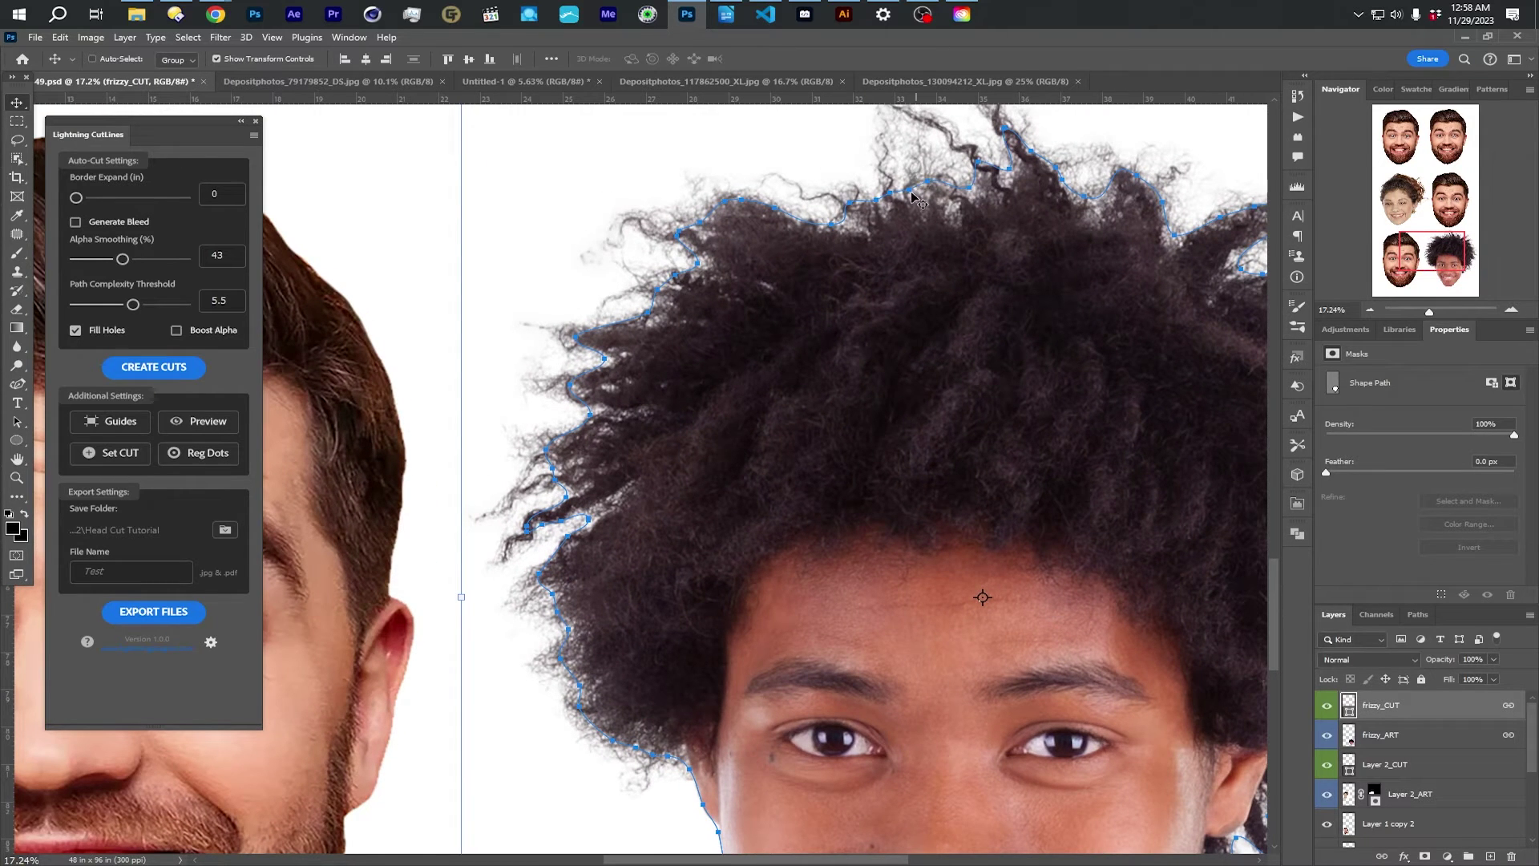
left_click(218, 425)
left_click_drag(810, 251, 294, 201)
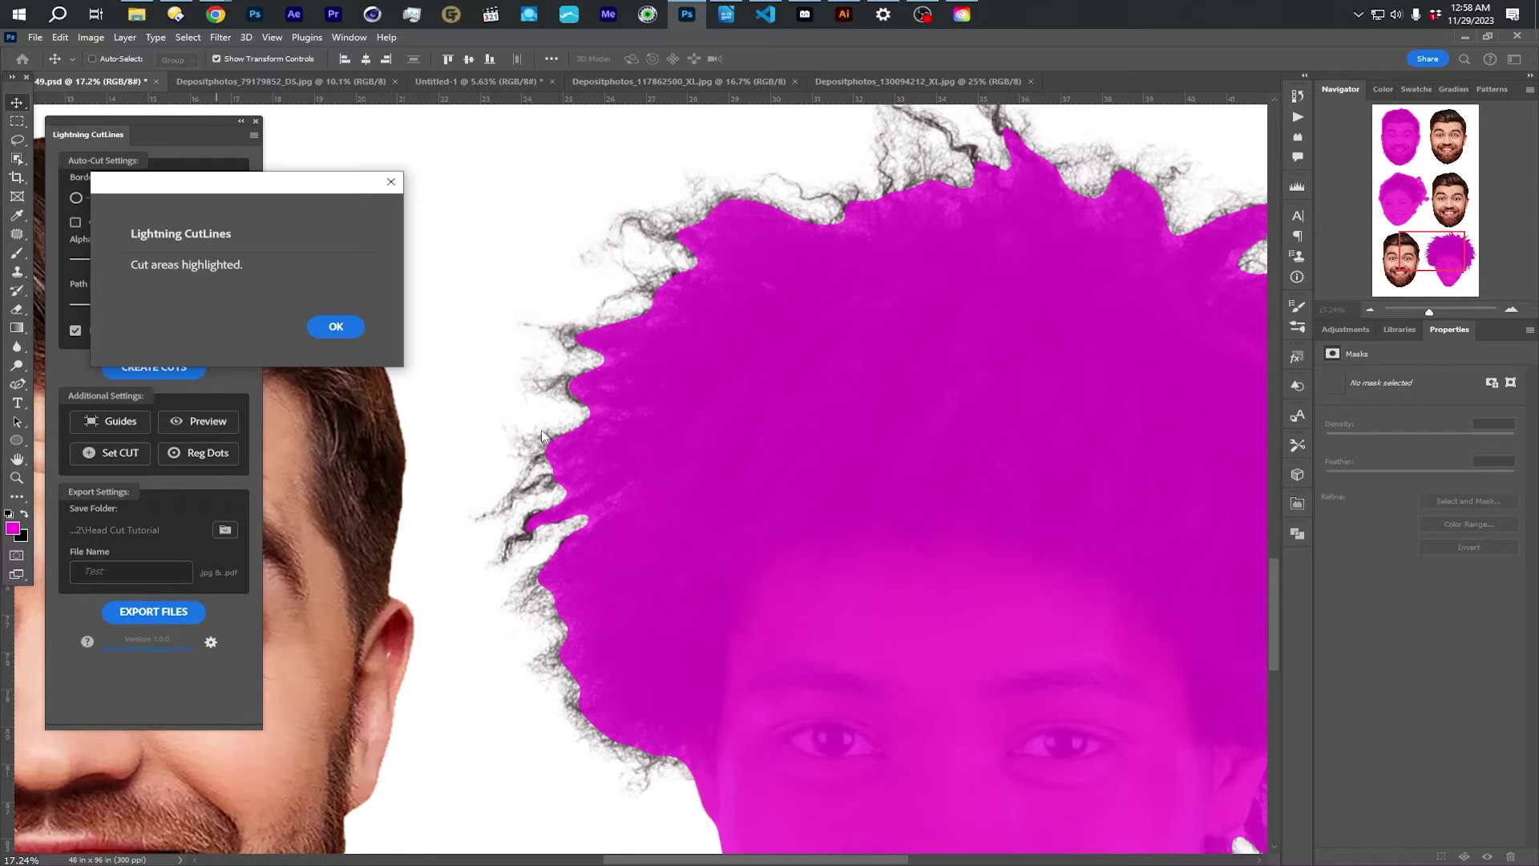
left_click(336, 327)
Step: Regenerate the frizzy head's cut with Boost Alpha on and preview the cut areas
scroll(593, 380, "down", 1)
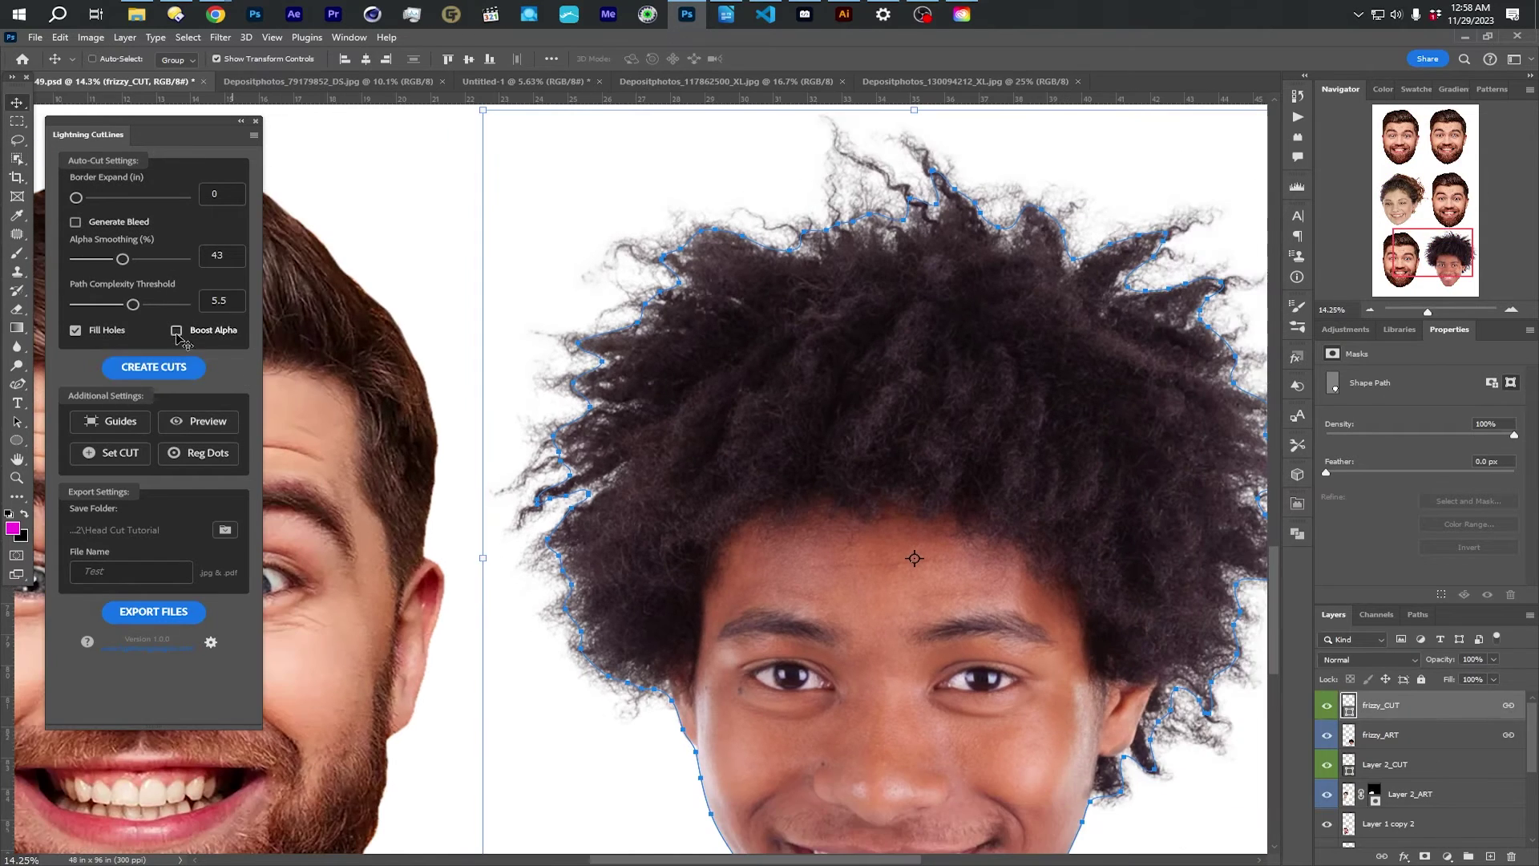
left_click(172, 366)
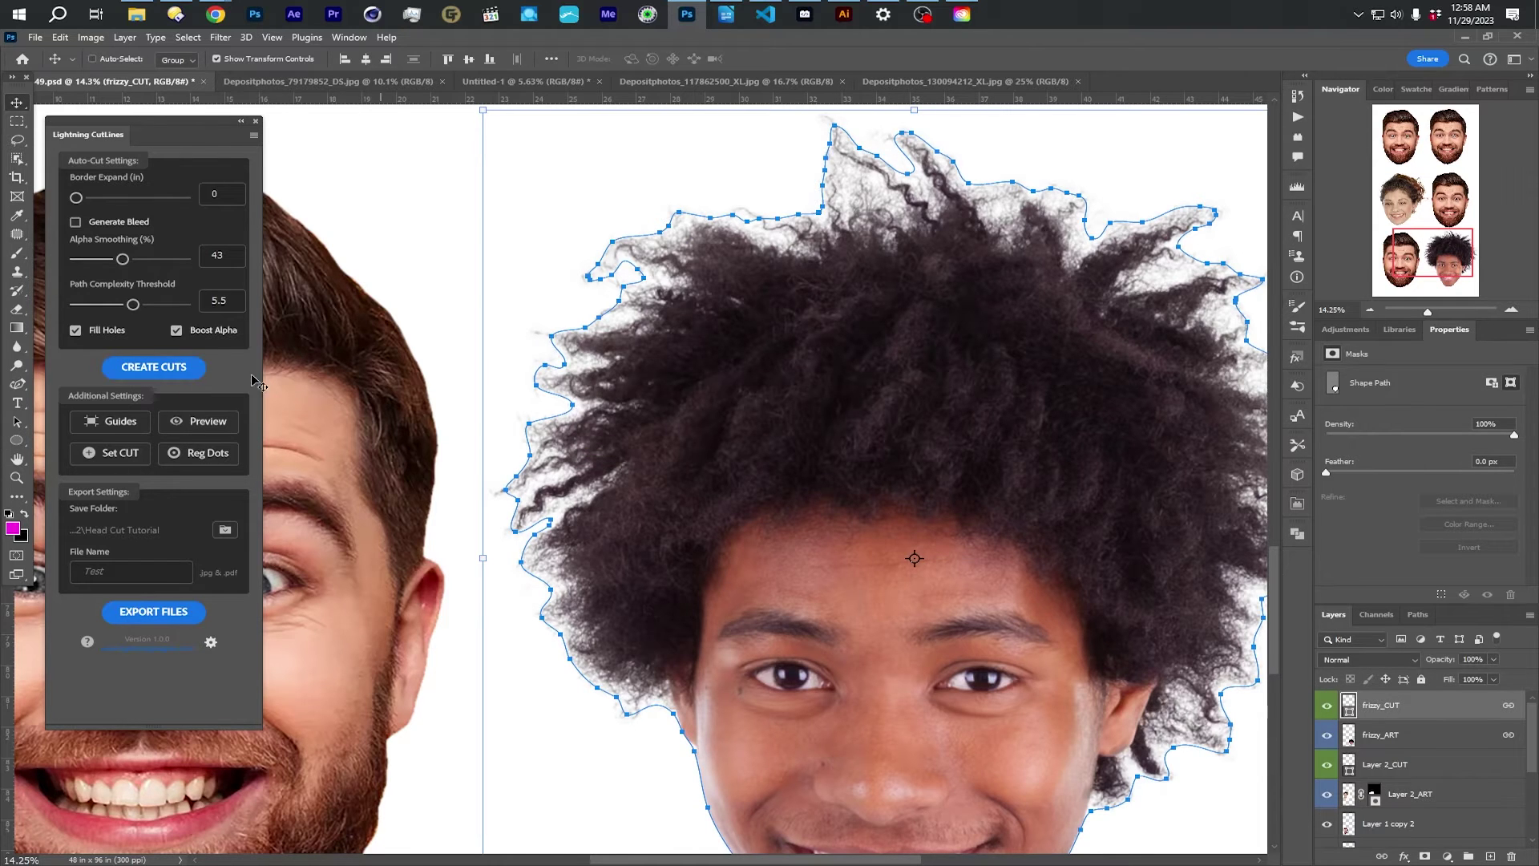
left_click(207, 421)
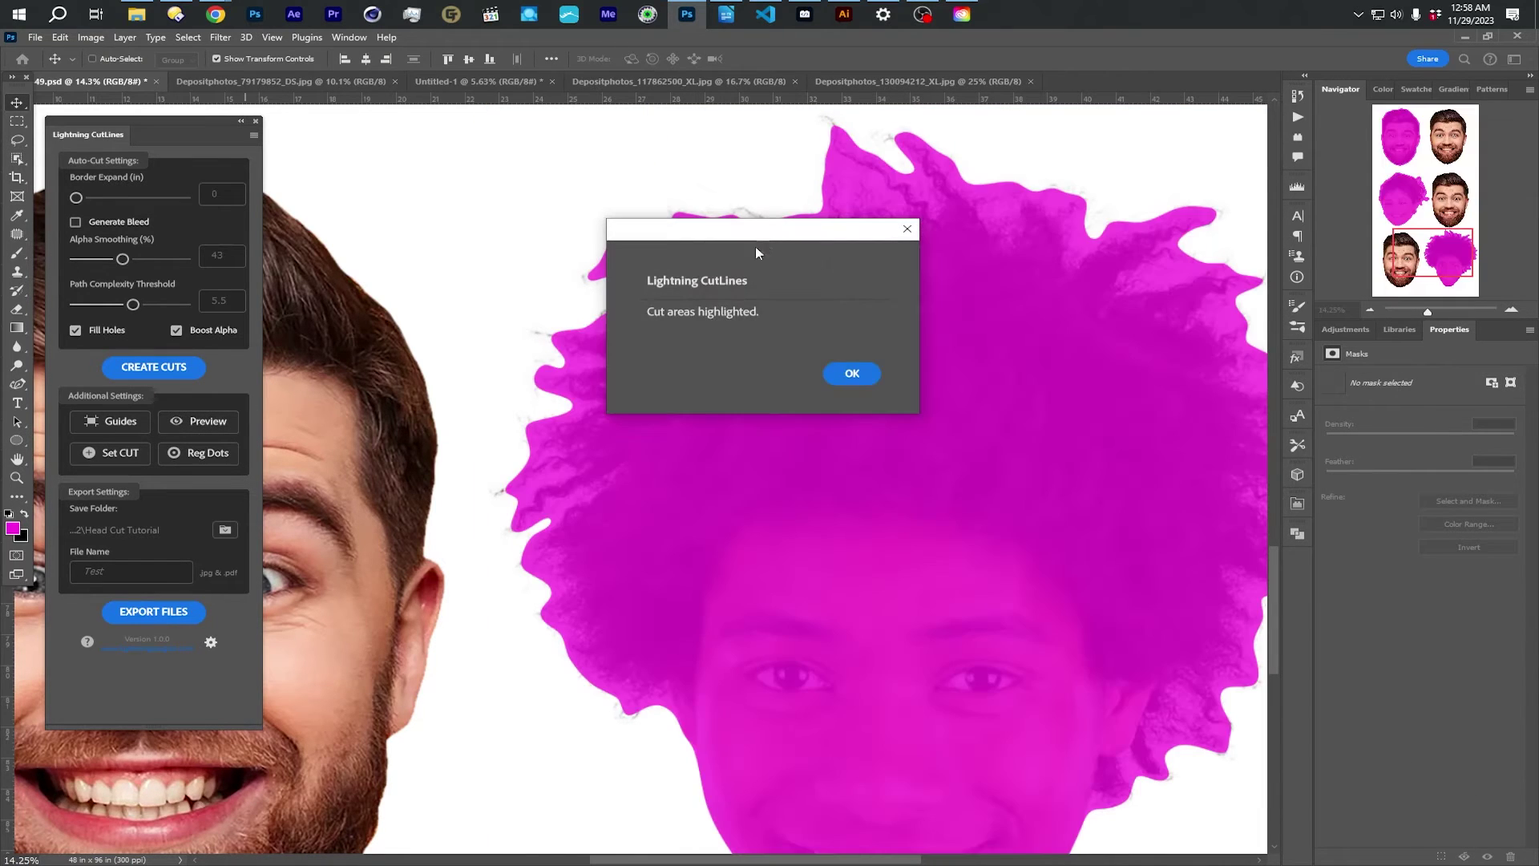
left_click_drag(762, 243, 305, 208)
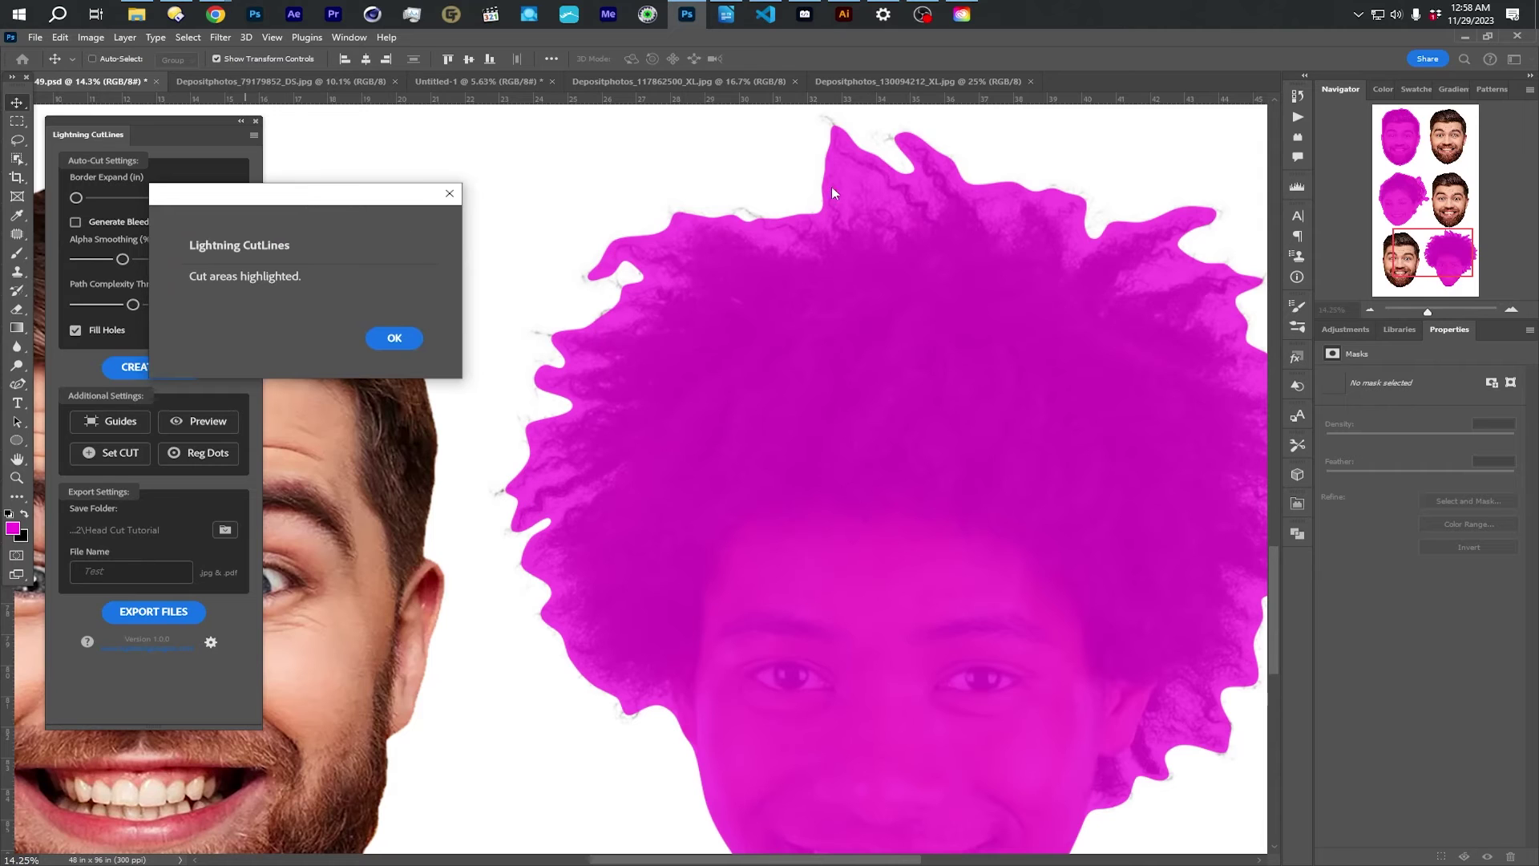
left_click(382, 338)
Step: Regenerate the frizzy cut line with Border Expand raised to 0.45 in
left_click_drag(76, 197, 93, 199)
left_click(151, 367)
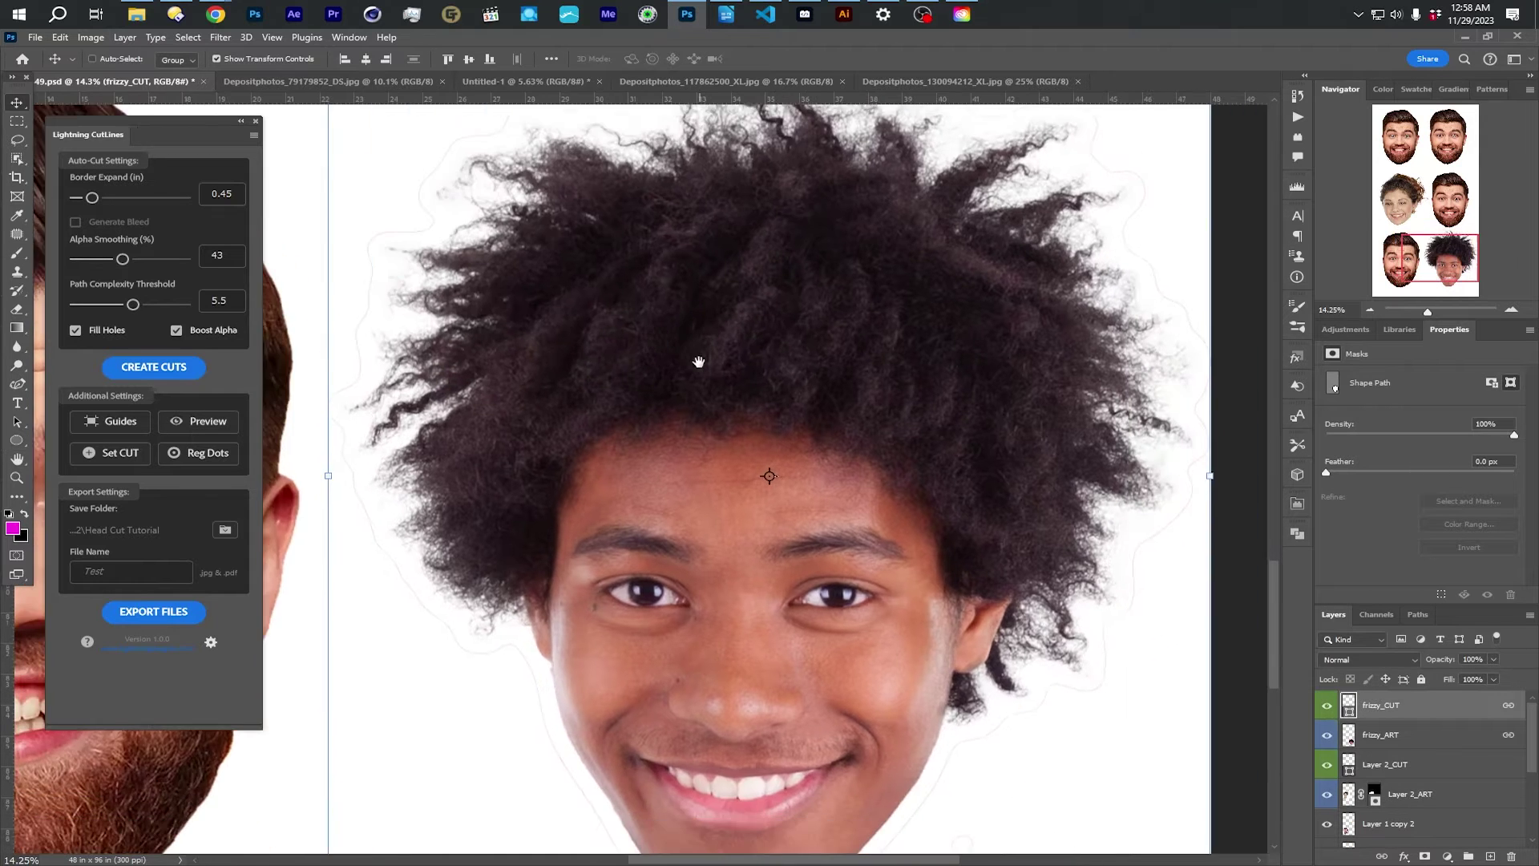
scroll(708, 377, "down", 3)
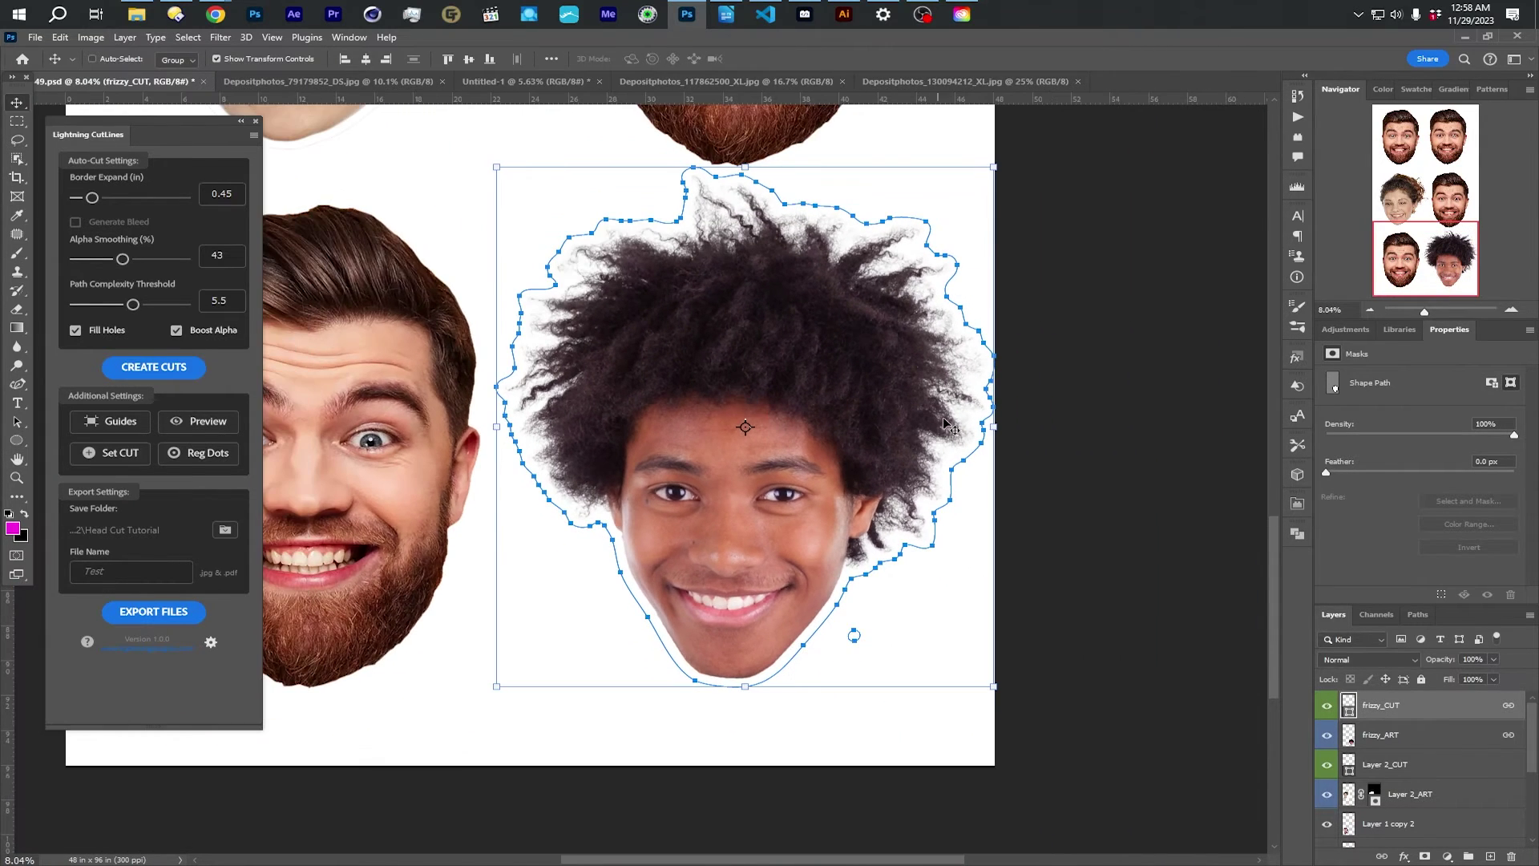
Step: Select frizzy_ART from the canvas and nudge the head artwork left and down
right_click(840, 397)
left_click(848, 410)
left_click_drag(856, 392, 835, 400)
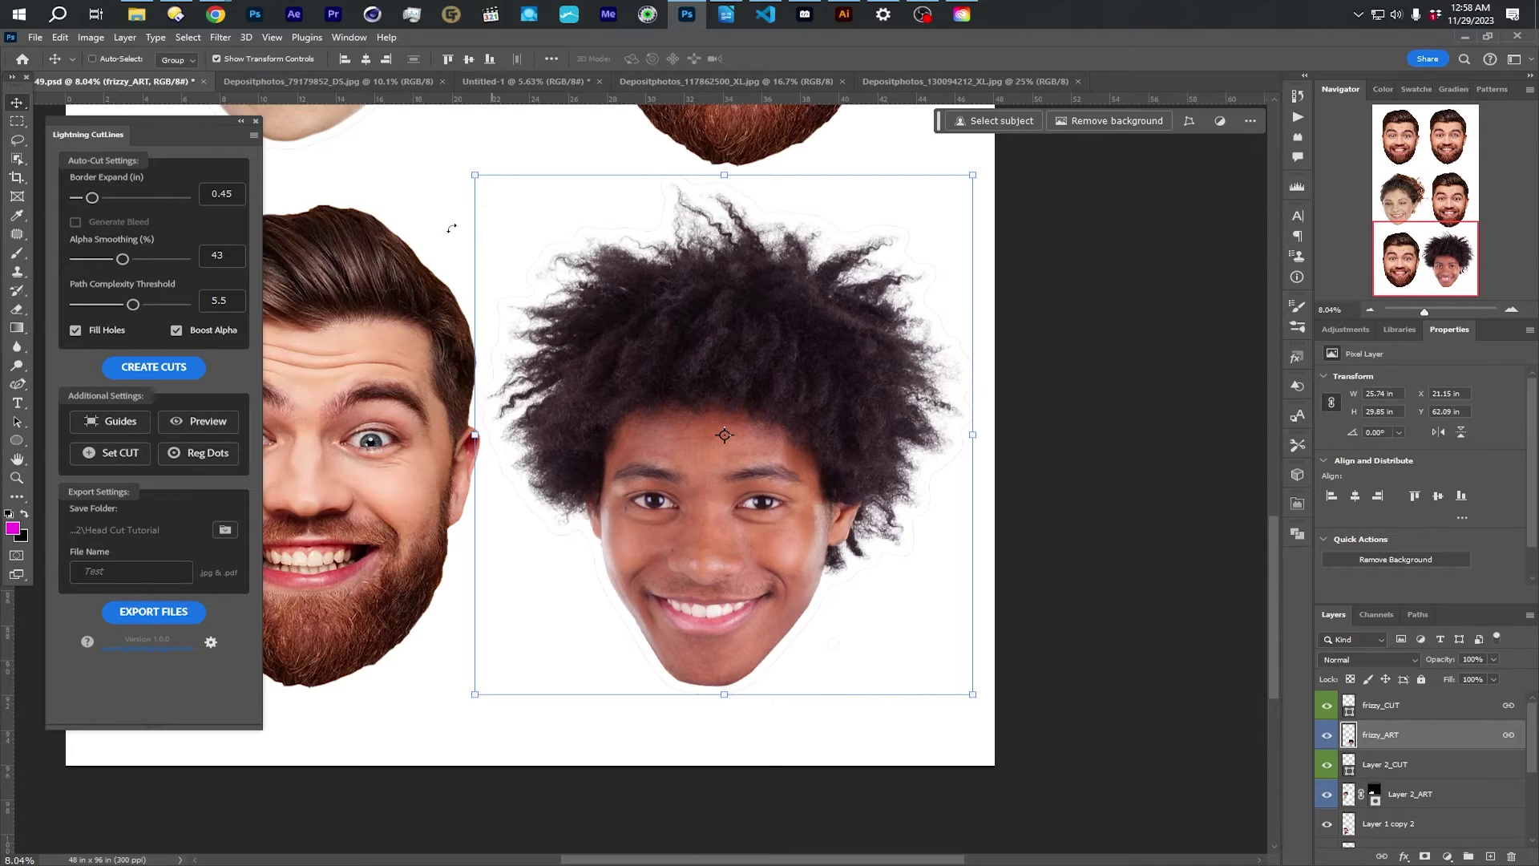
Step: Reselect frizzy_ART and nudge the head artwork slightly left and down again
right_click(417, 163)
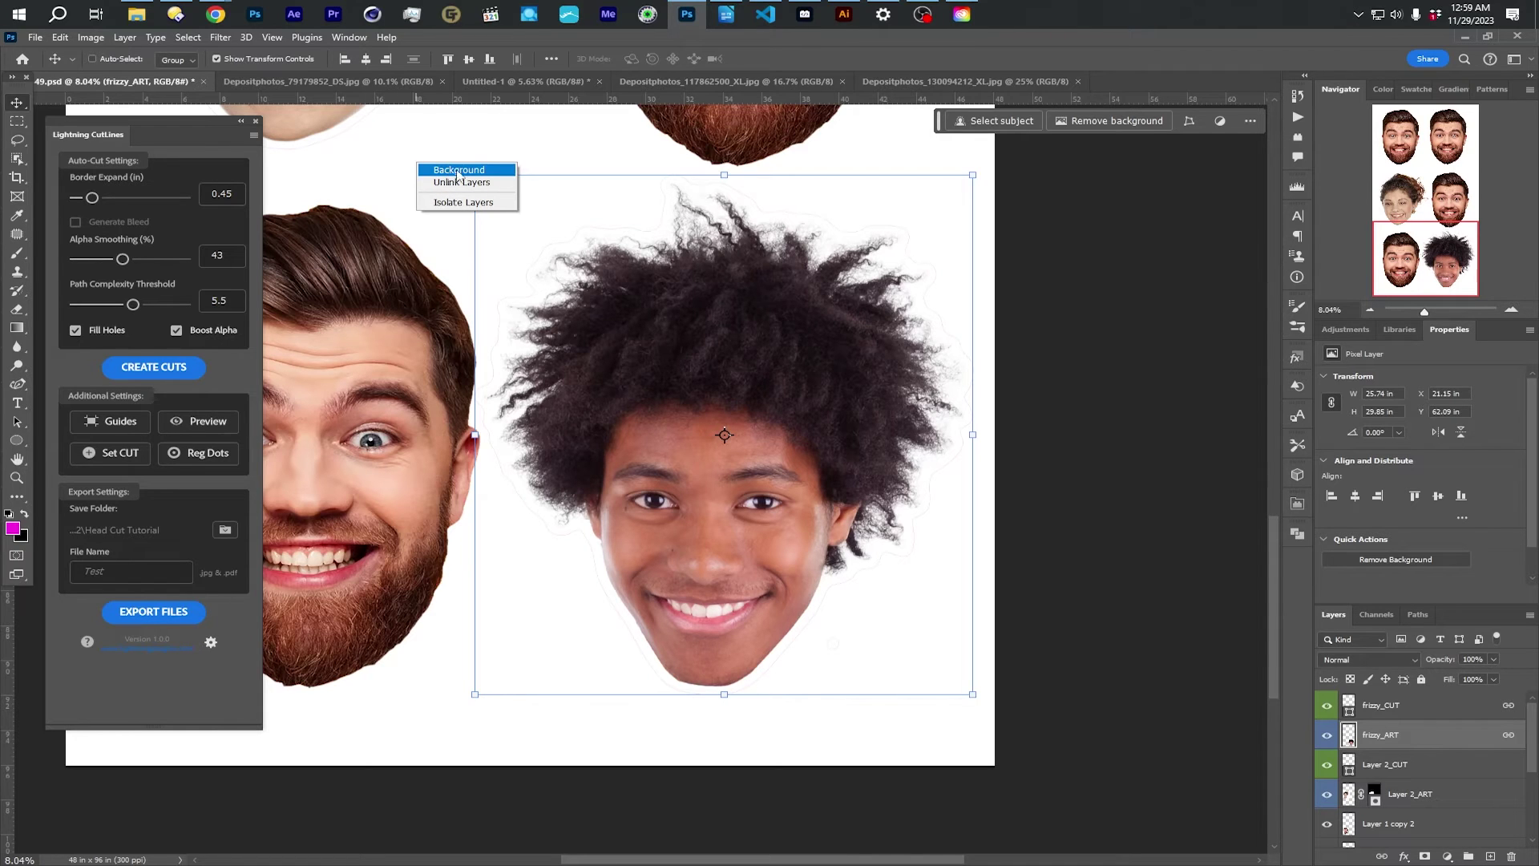
right_click(357, 295)
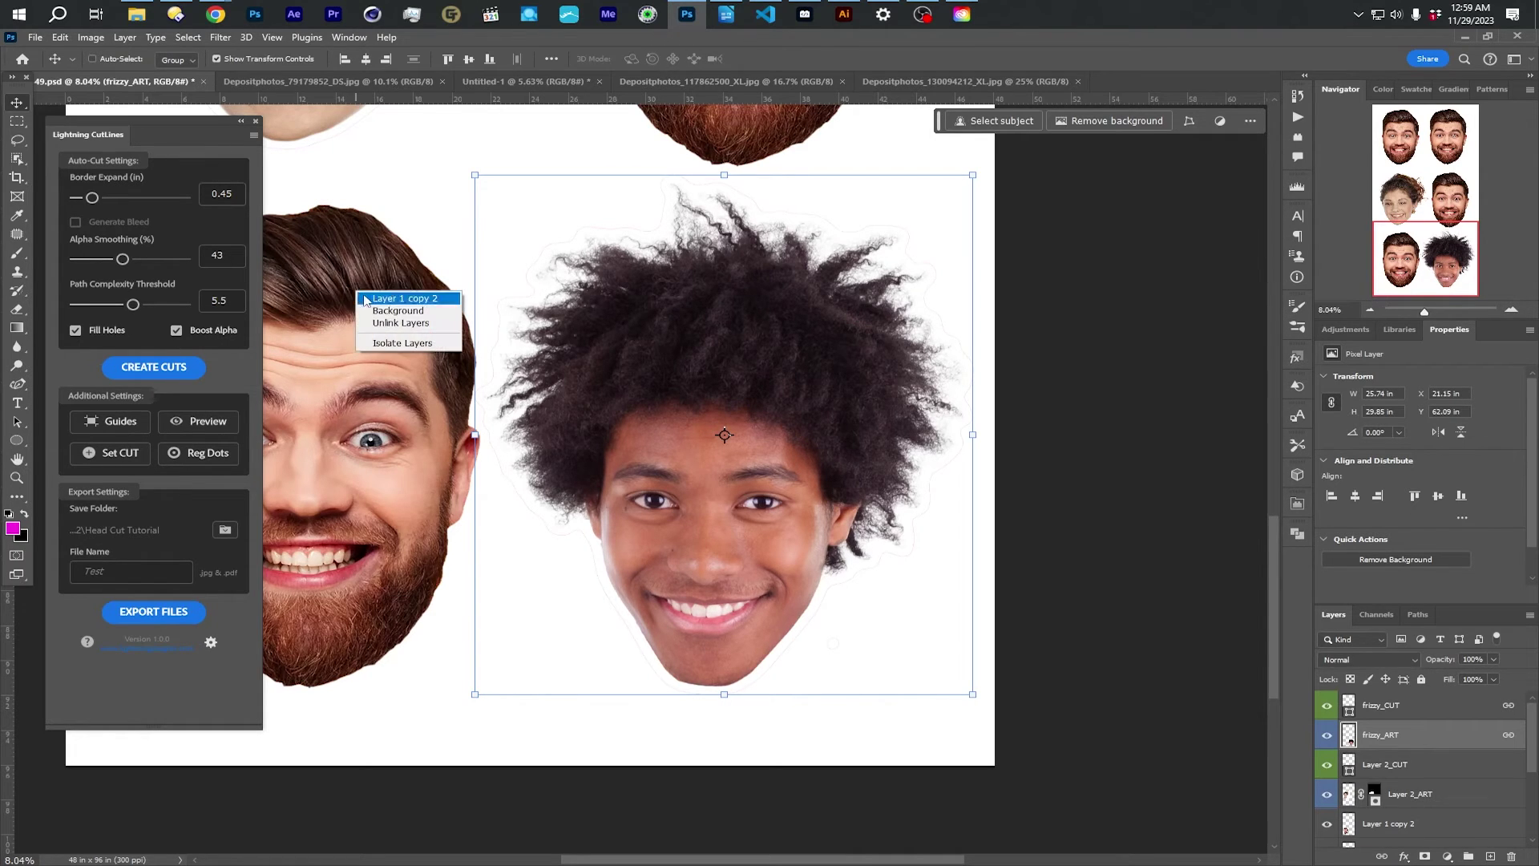
right_click(354, 273)
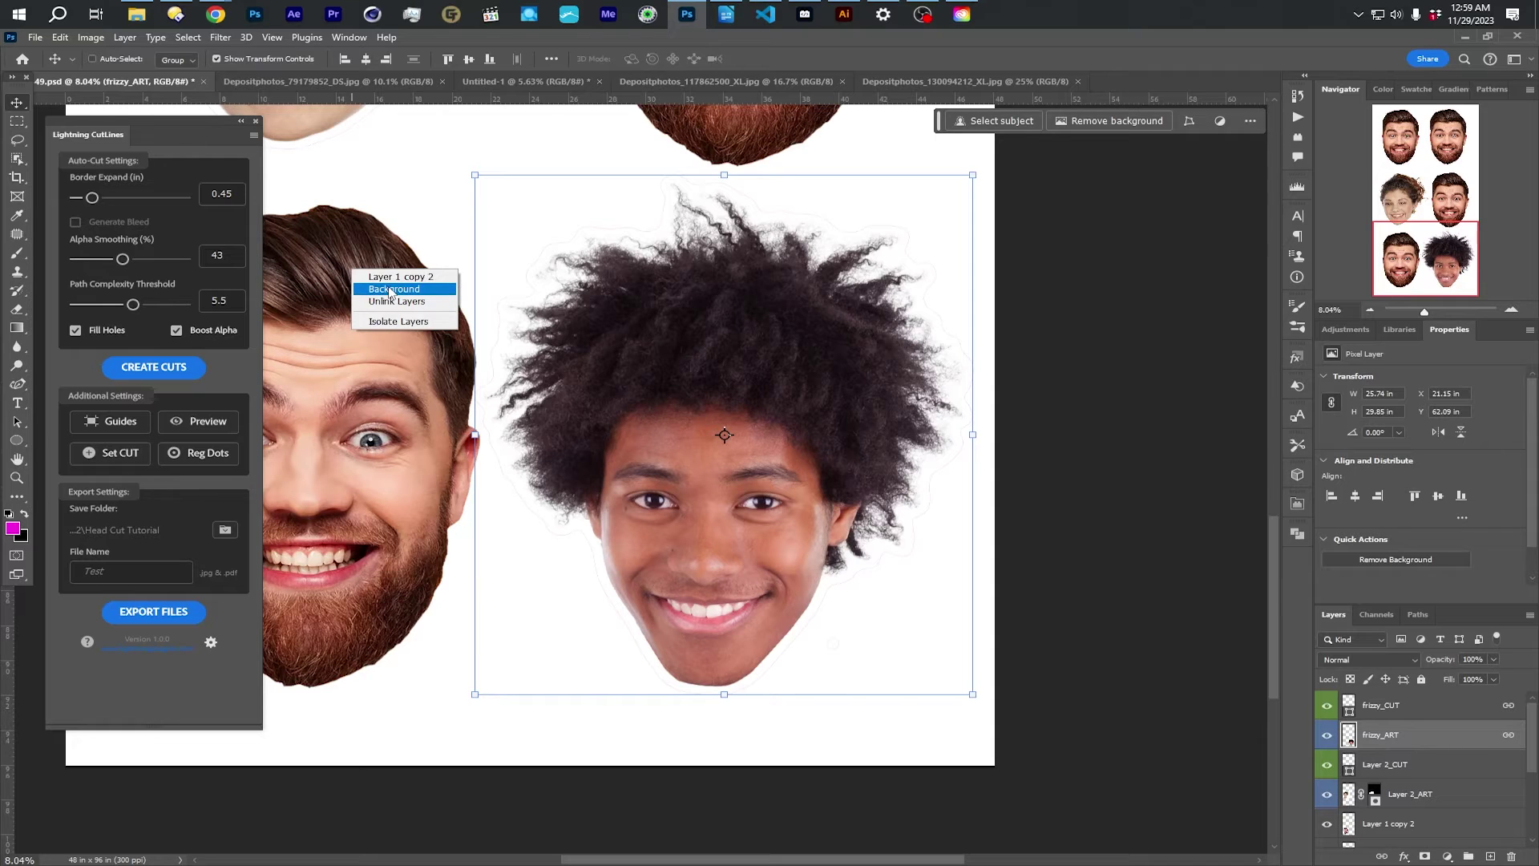
left_click(382, 266)
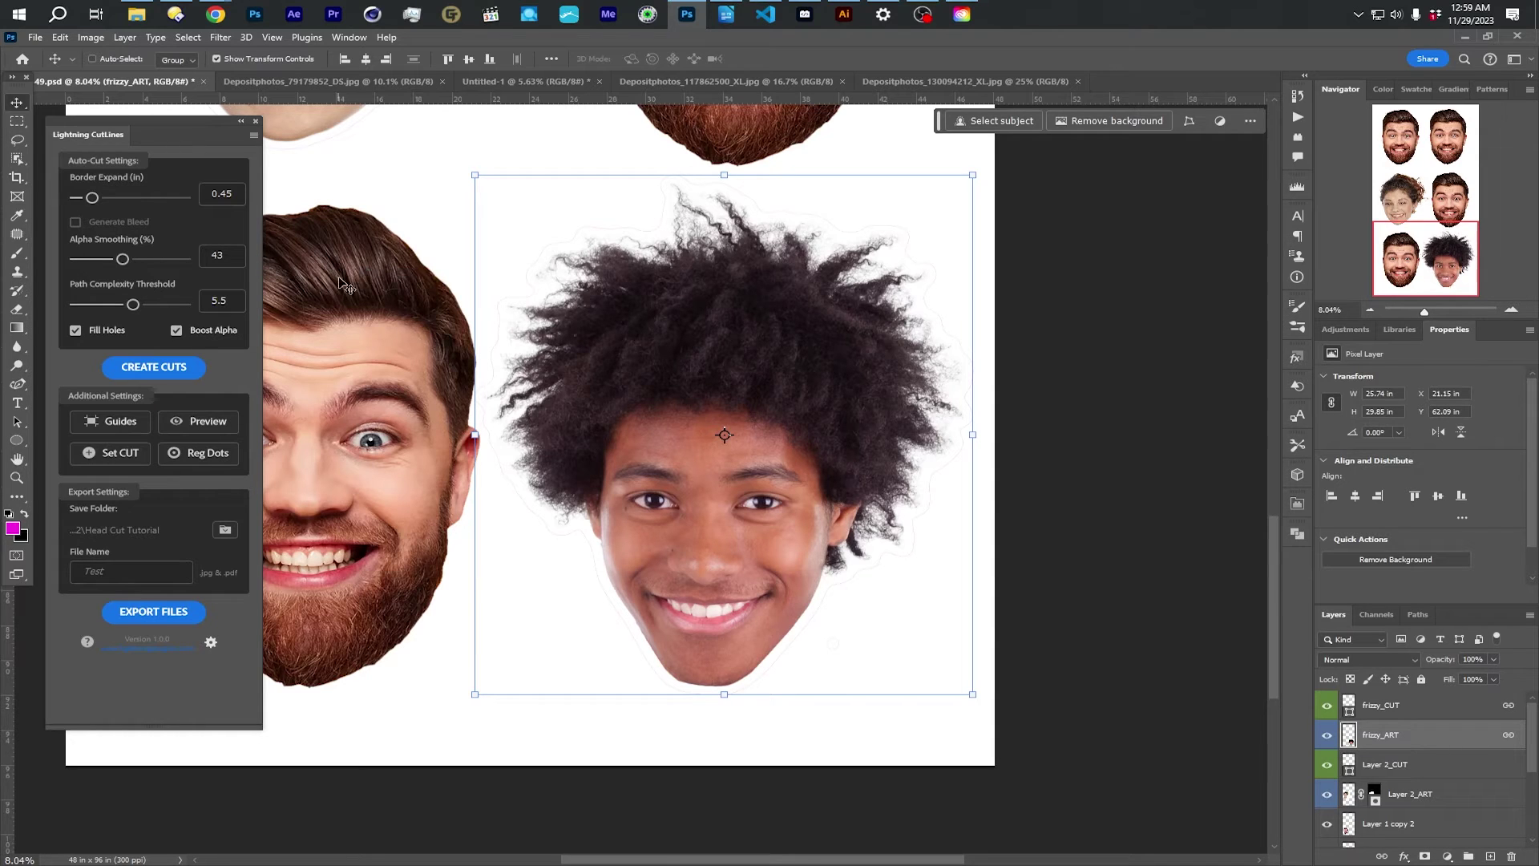
right_click(658, 315)
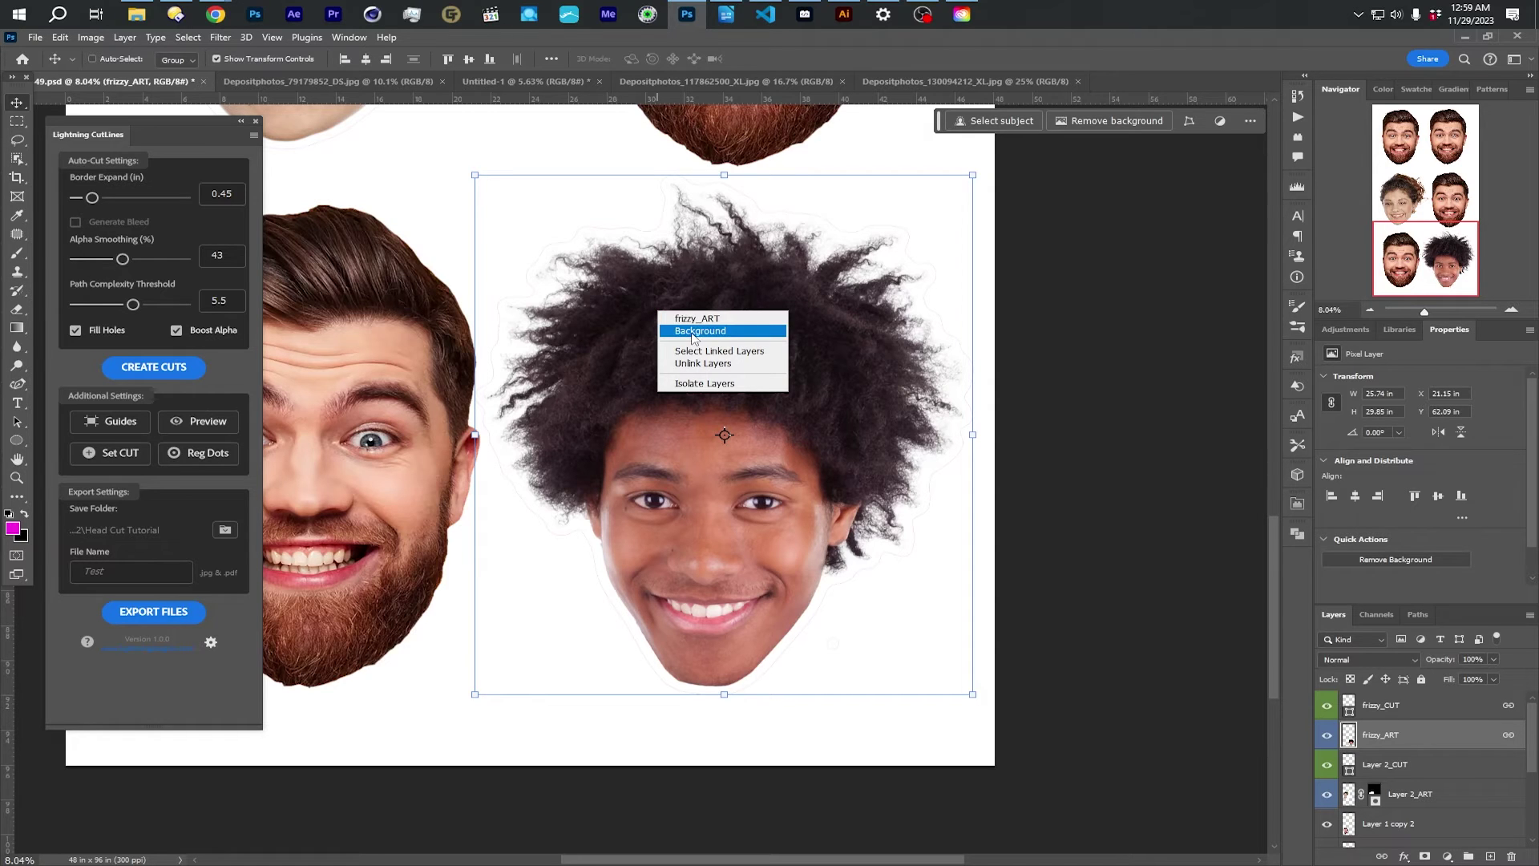
left_click(696, 318)
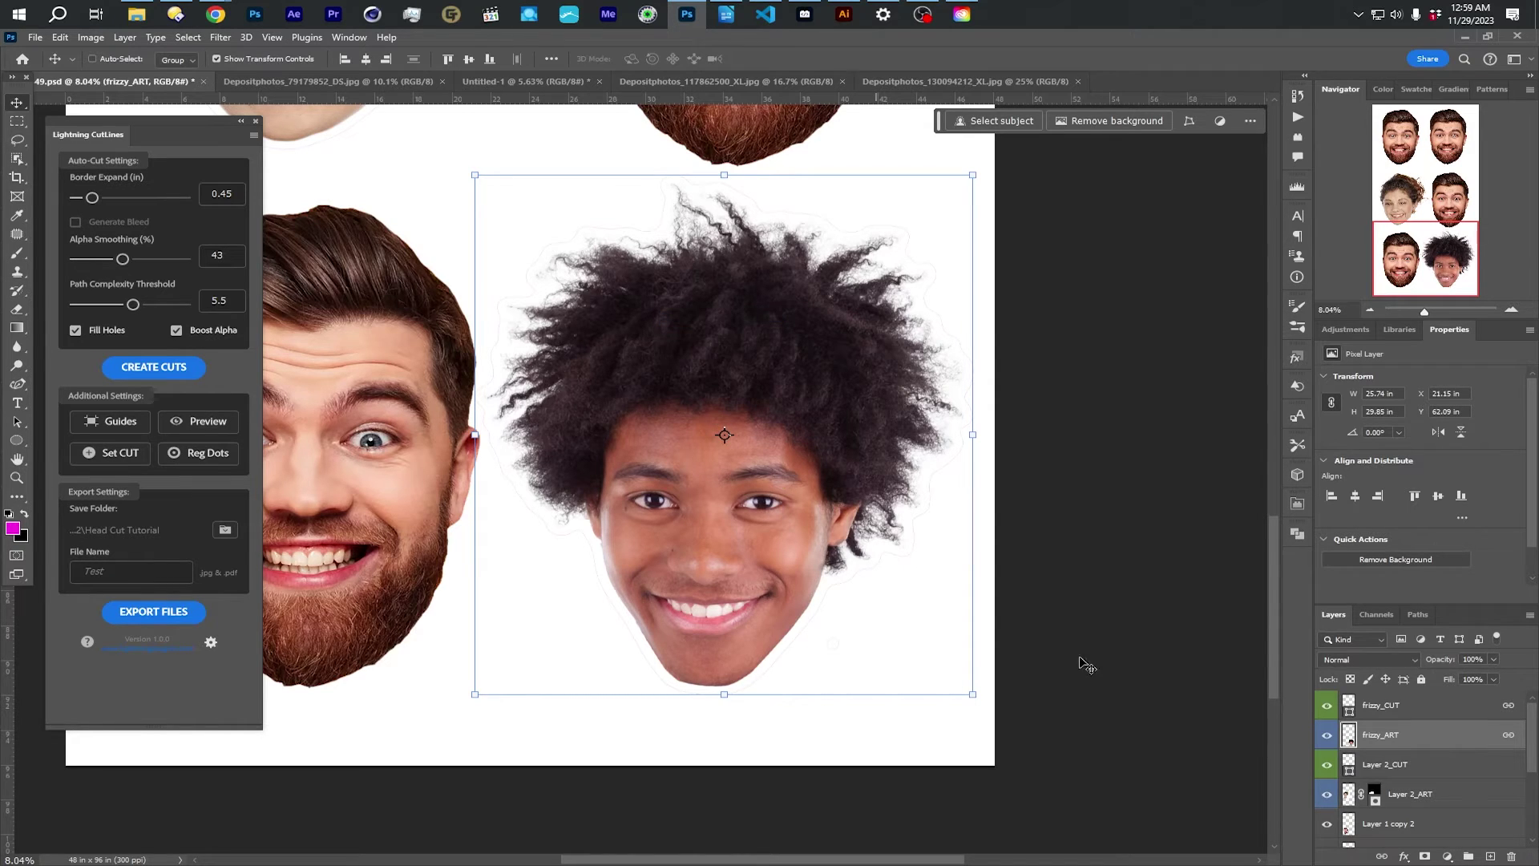
left_click_drag(789, 414, 784, 422)
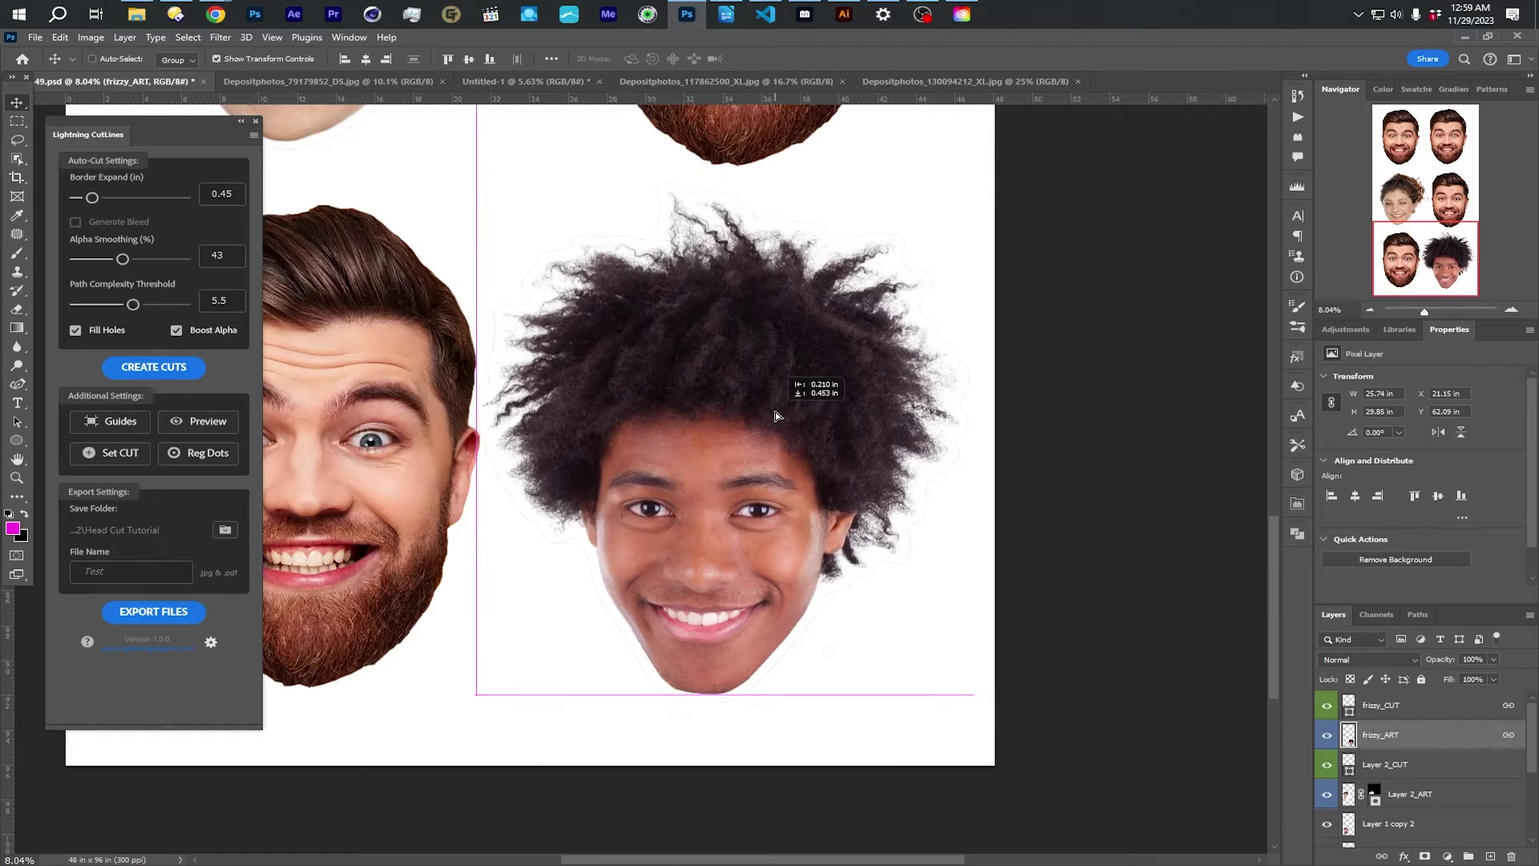
Step: Compare frizzy_CUT with frizzy_ART and shift the artwork slightly right to centre it
left_click(1410, 713)
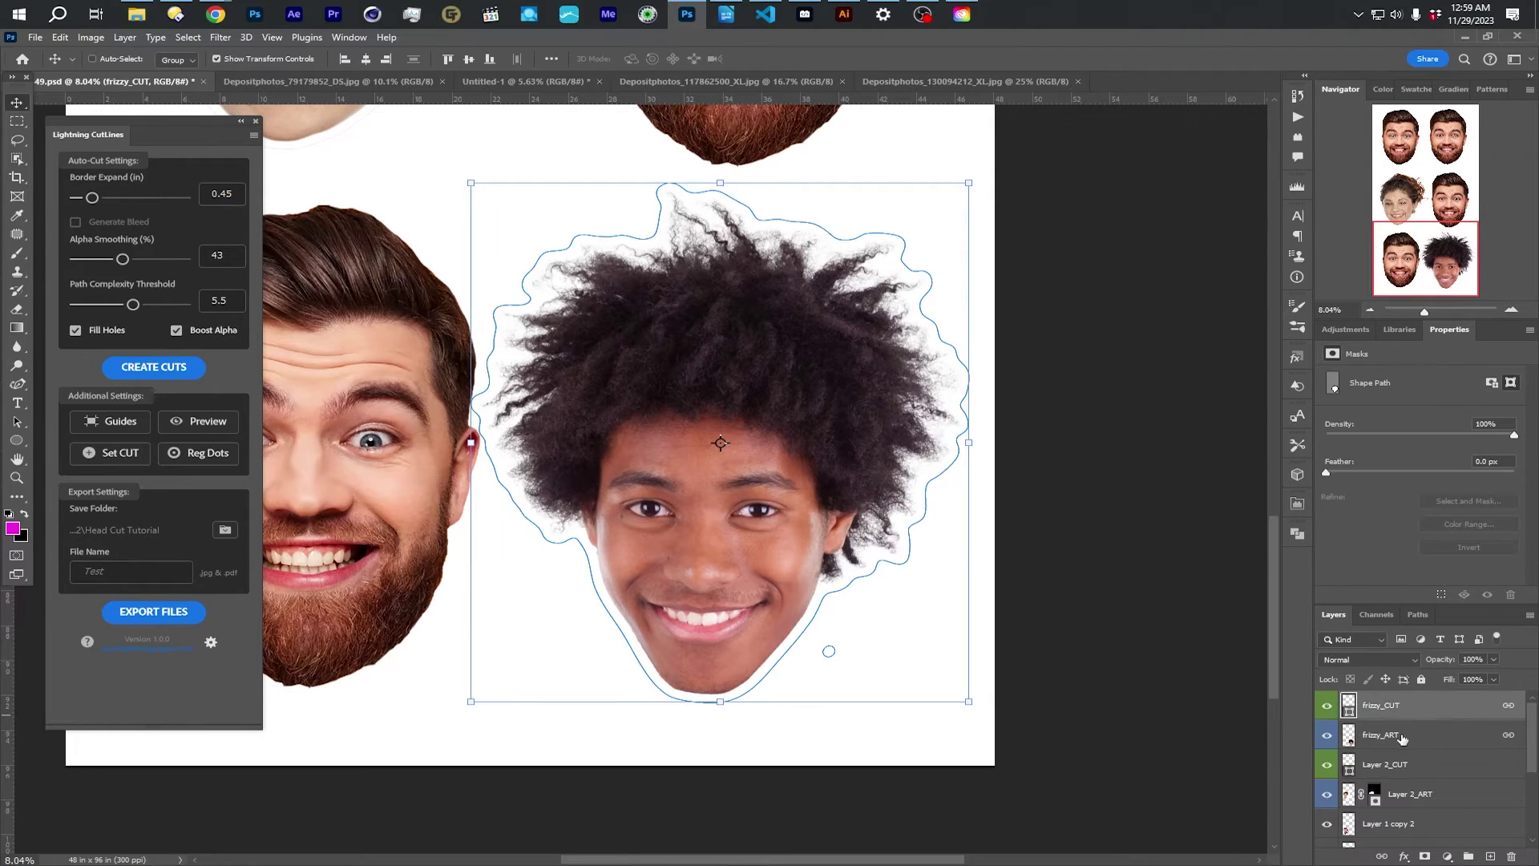
left_click(1403, 741)
left_click(1419, 715)
left_click(1416, 735)
left_click(1418, 713)
left_click(1415, 735)
left_click(1416, 712)
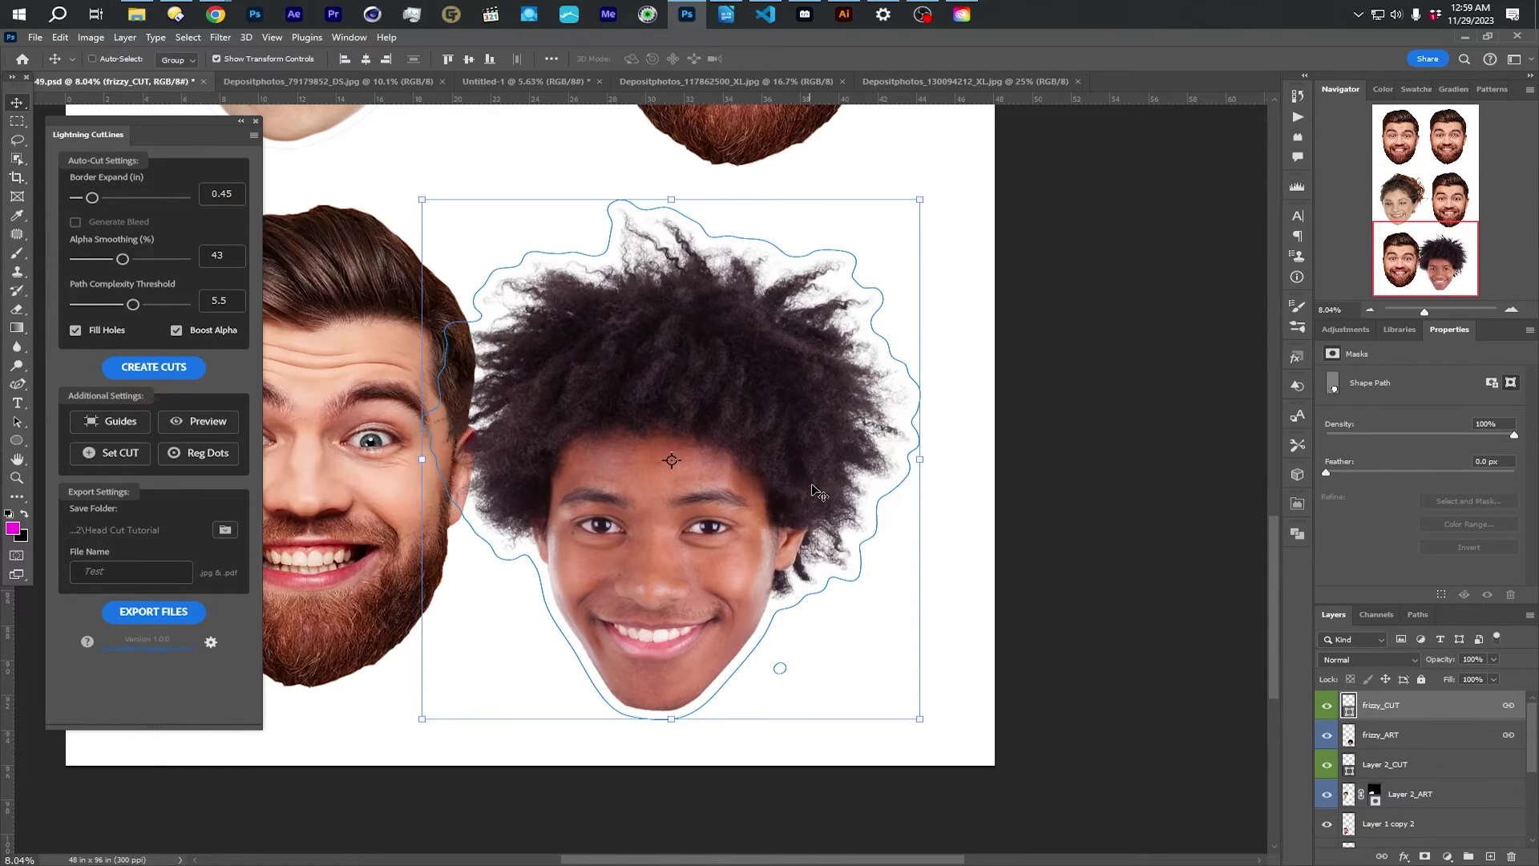
left_click(1479, 735)
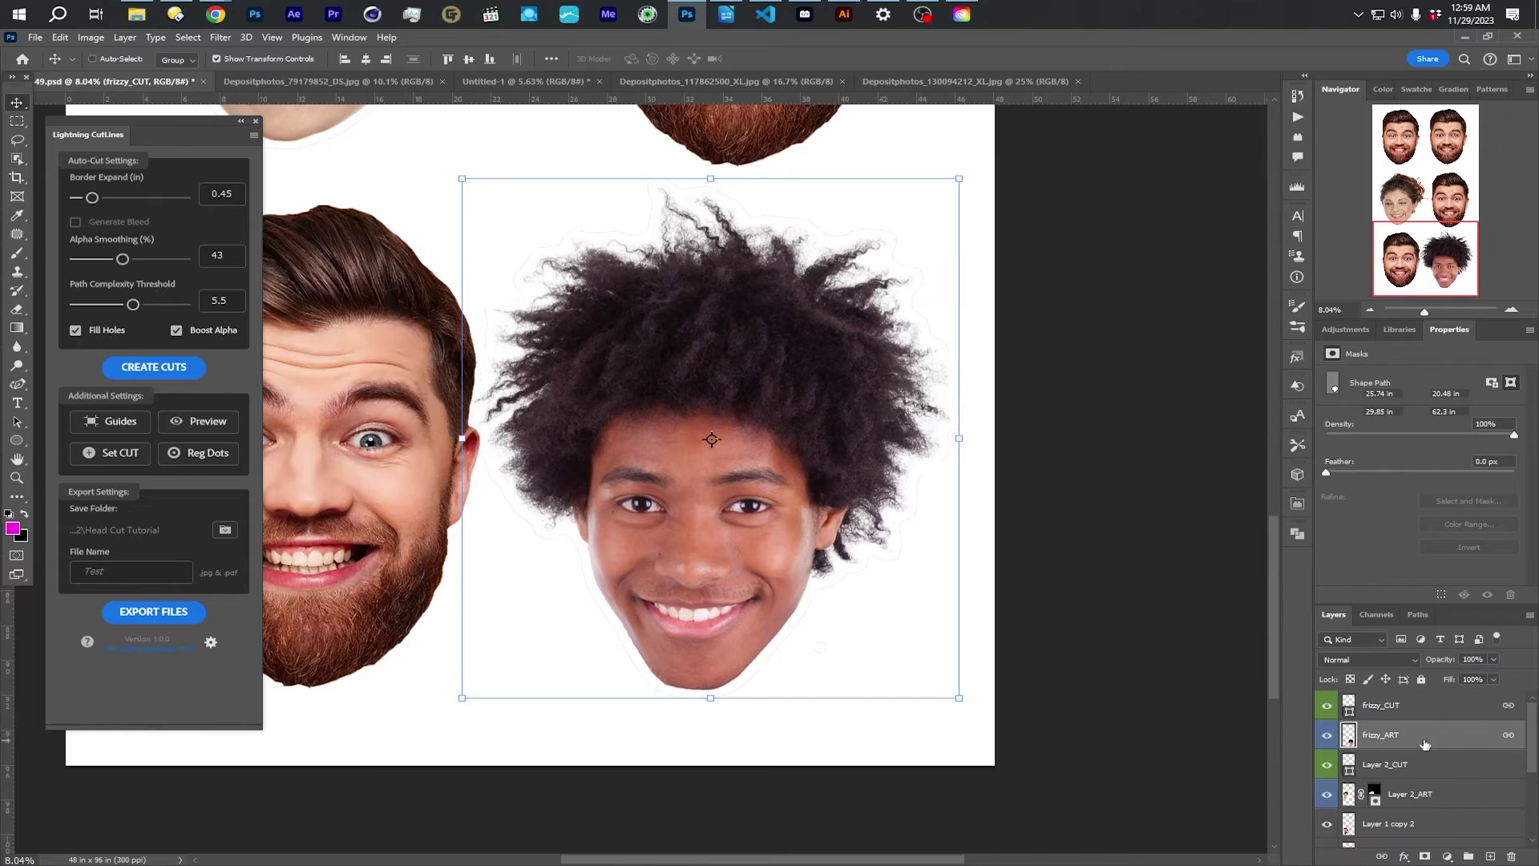
left_click_drag(762, 422, 833, 435)
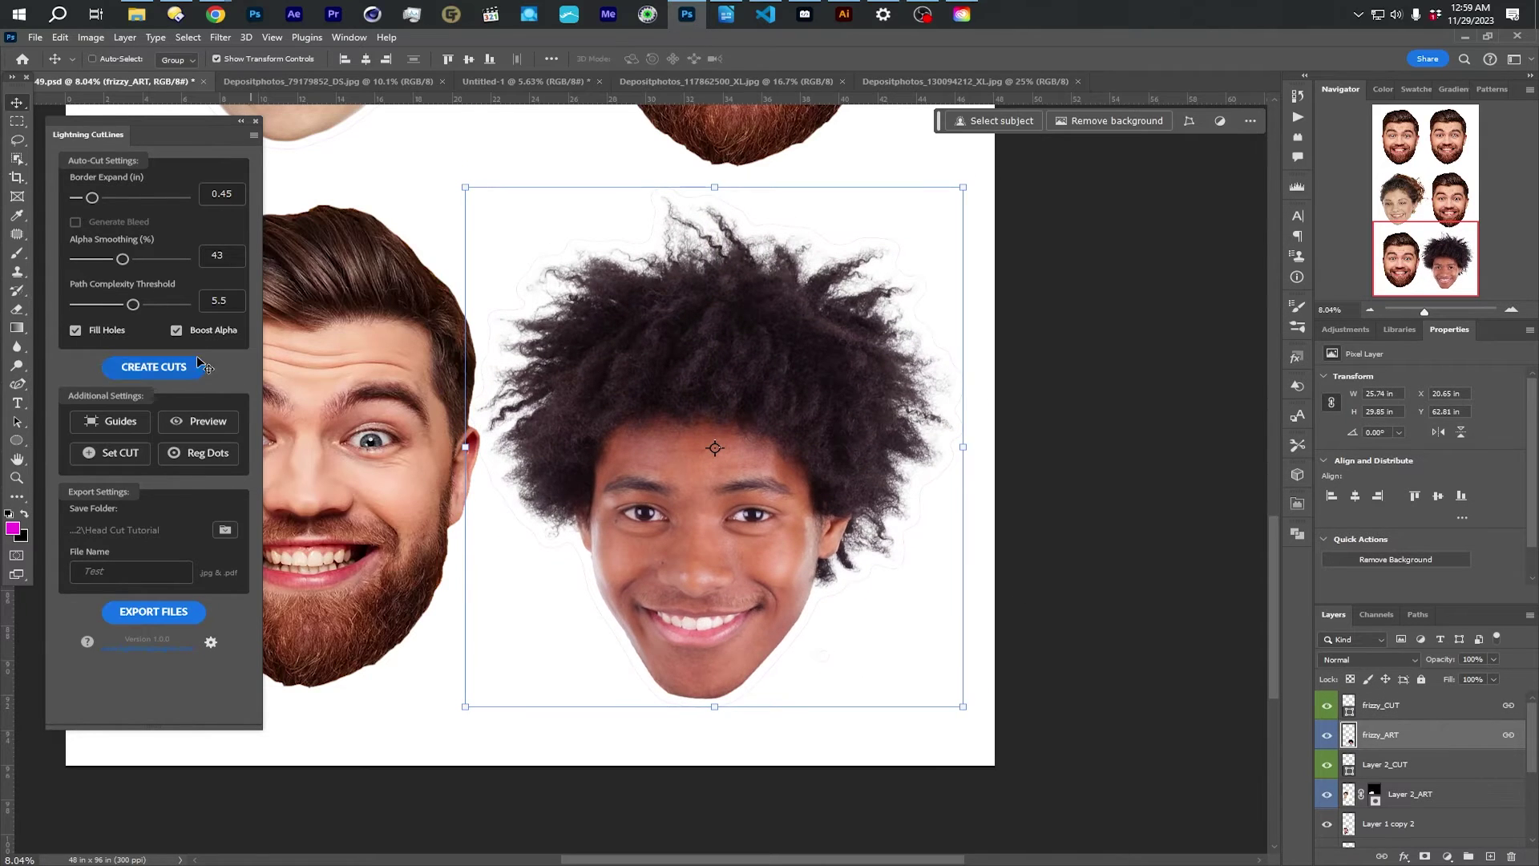
Step: Preview the cut areas of the repositioned frizzy head and dismiss the notice
left_click(205, 427)
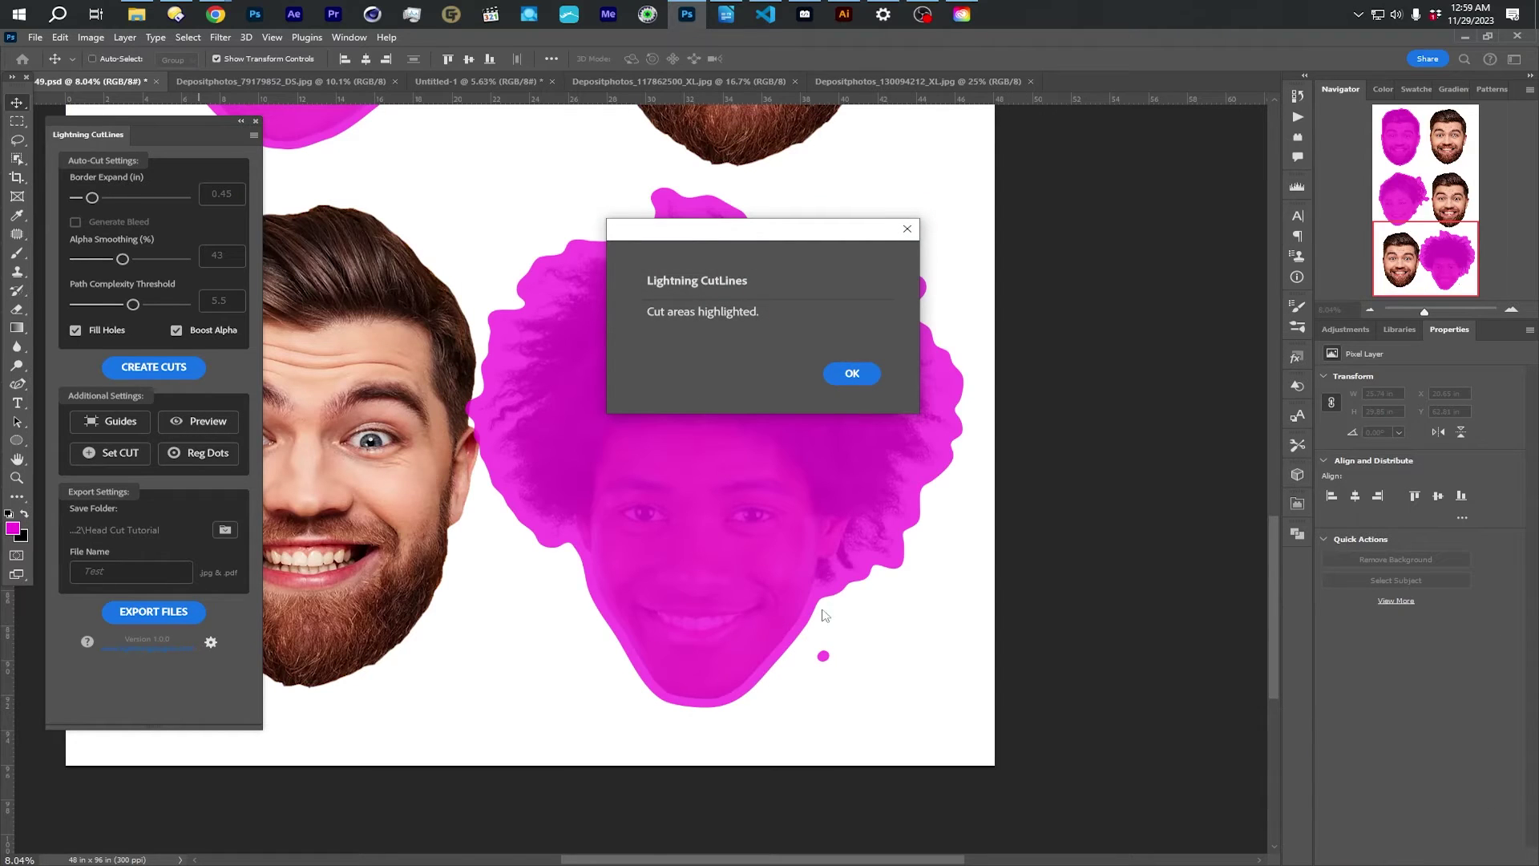
left_click(852, 373)
scroll(805, 669, "up", 3)
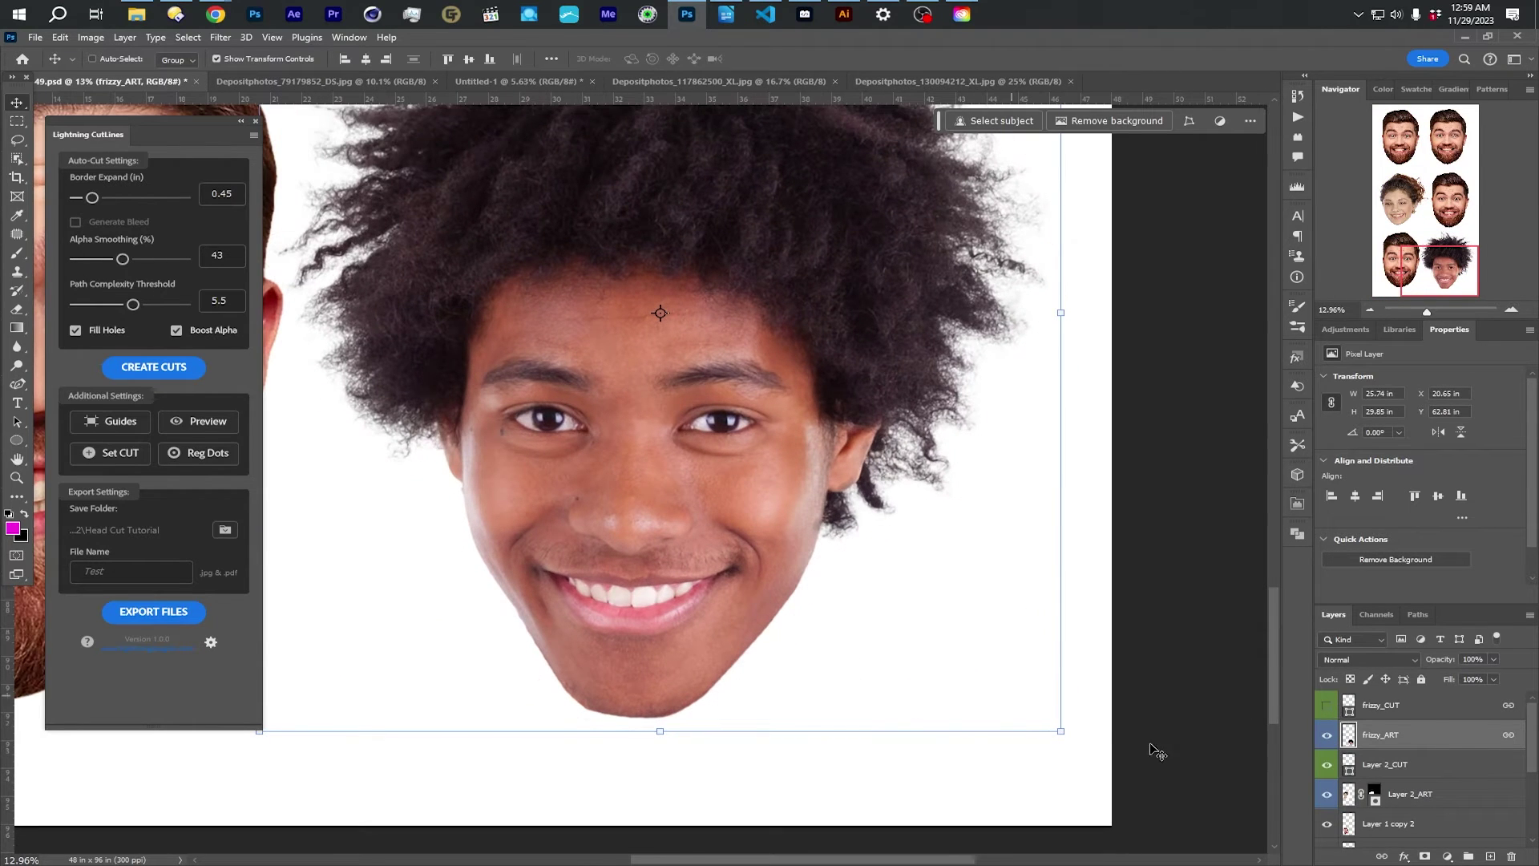
scroll(1379, 816, "down", 5)
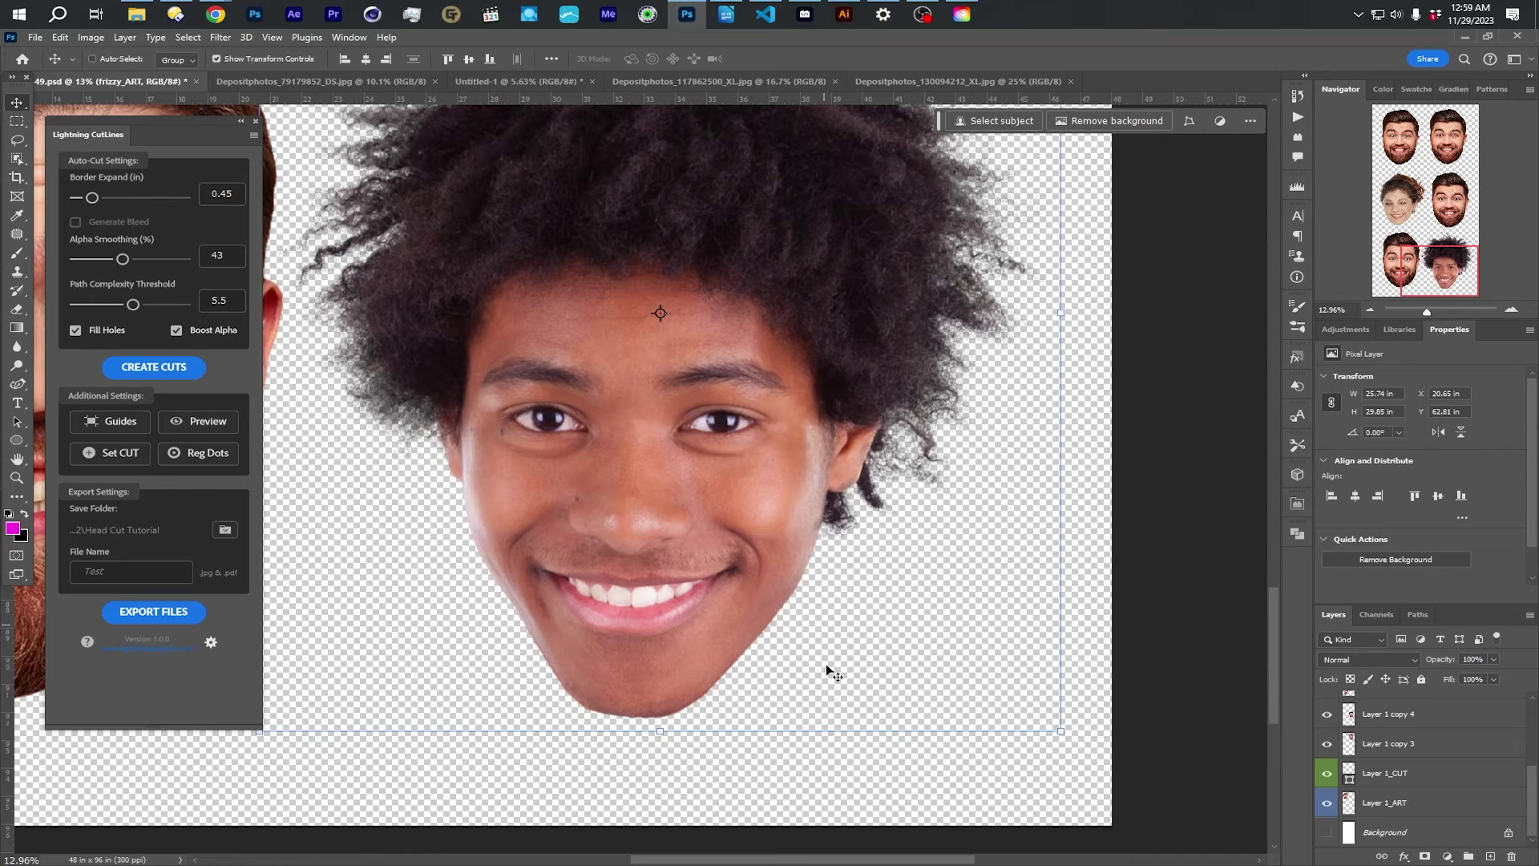
Step: Show the white background and enable a Stroke in frizzy_ART's Blending Options
left_click(1329, 833)
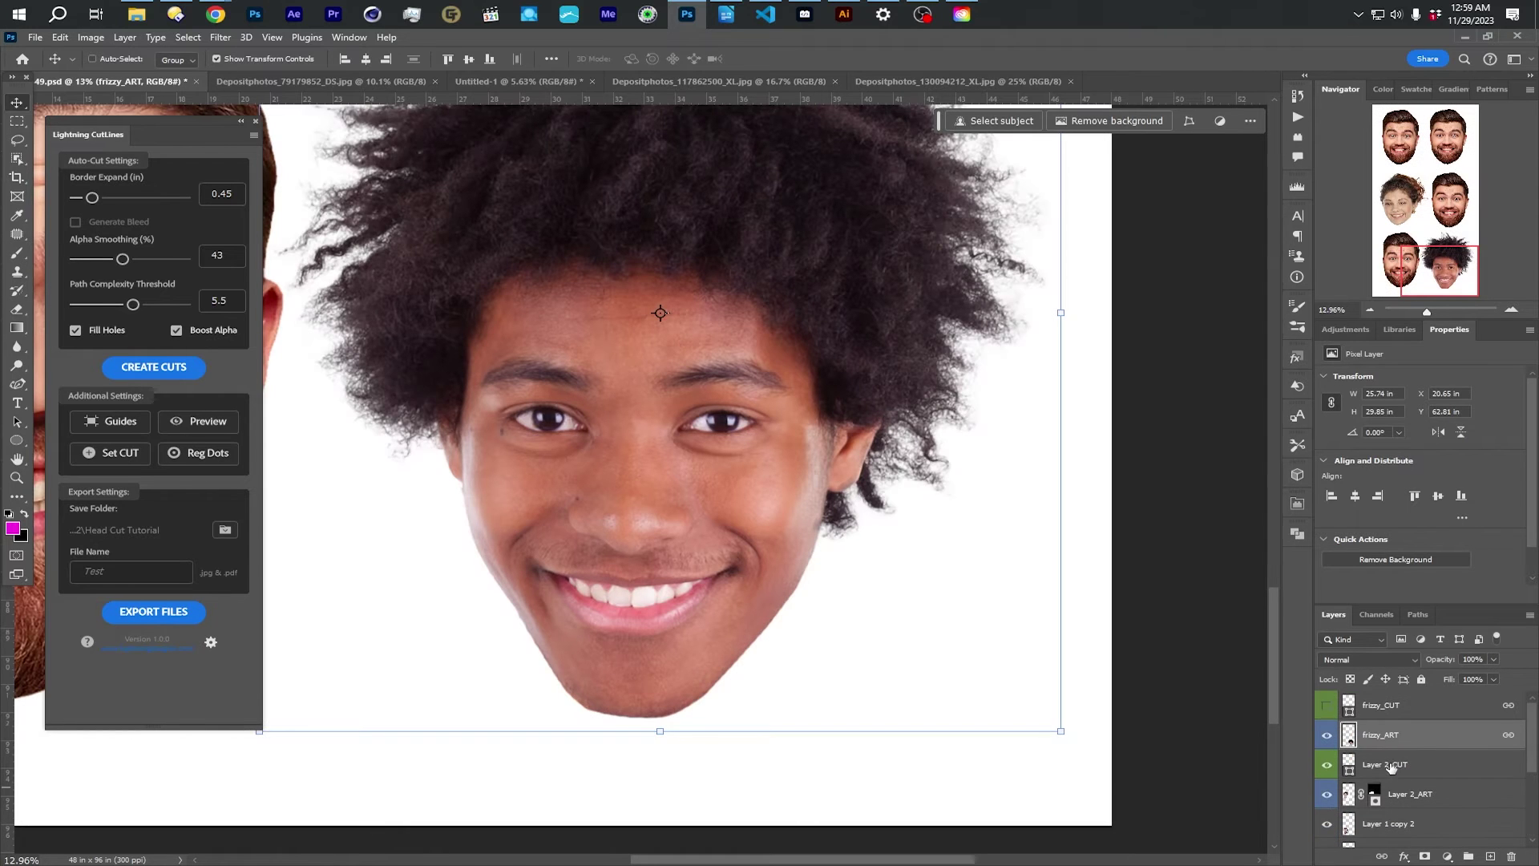
right_click(1404, 739)
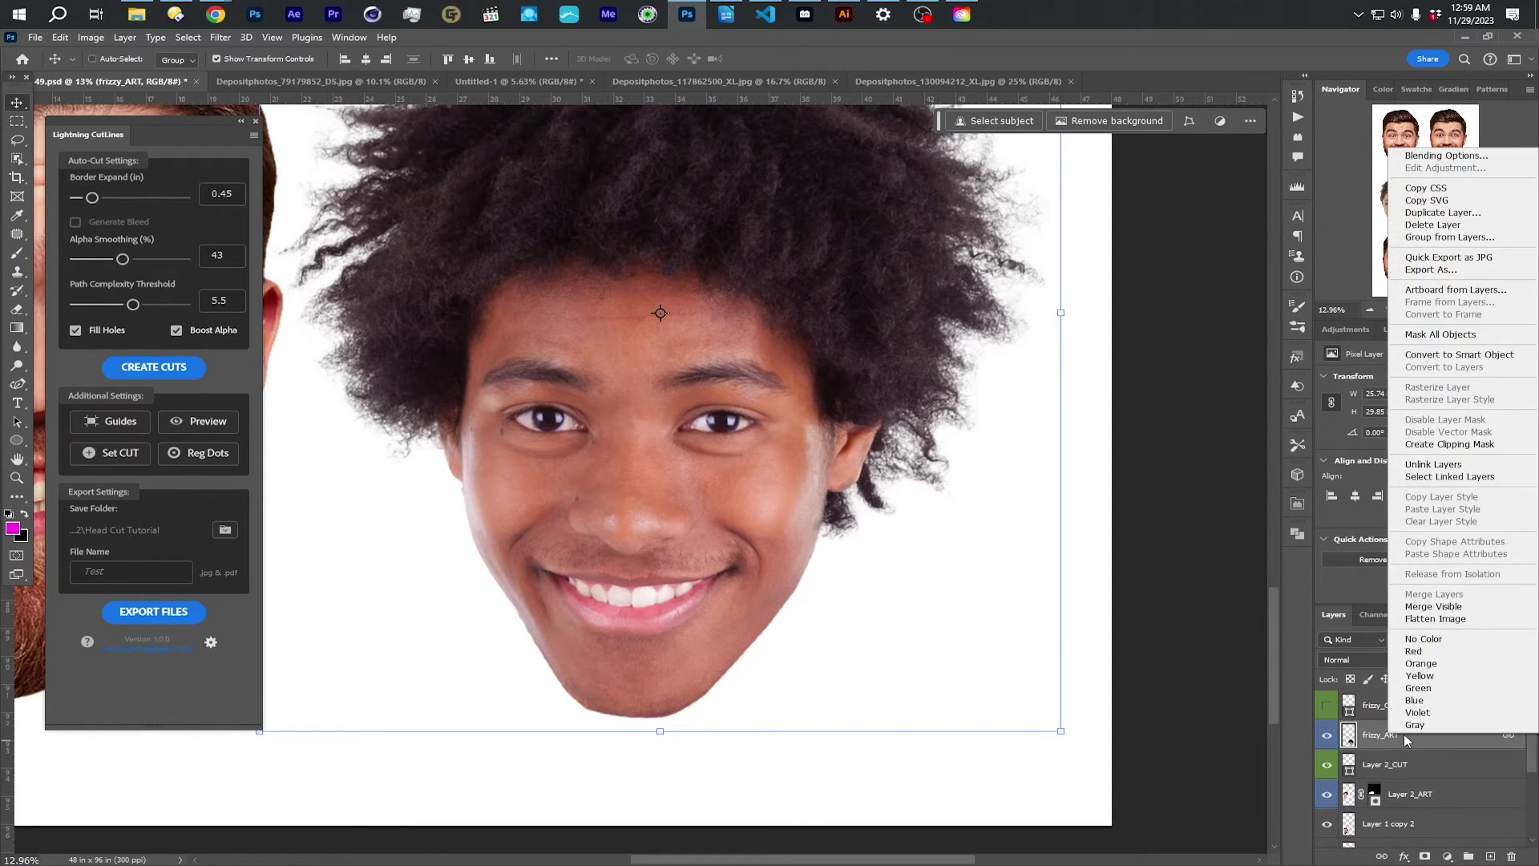
left_click(1435, 156)
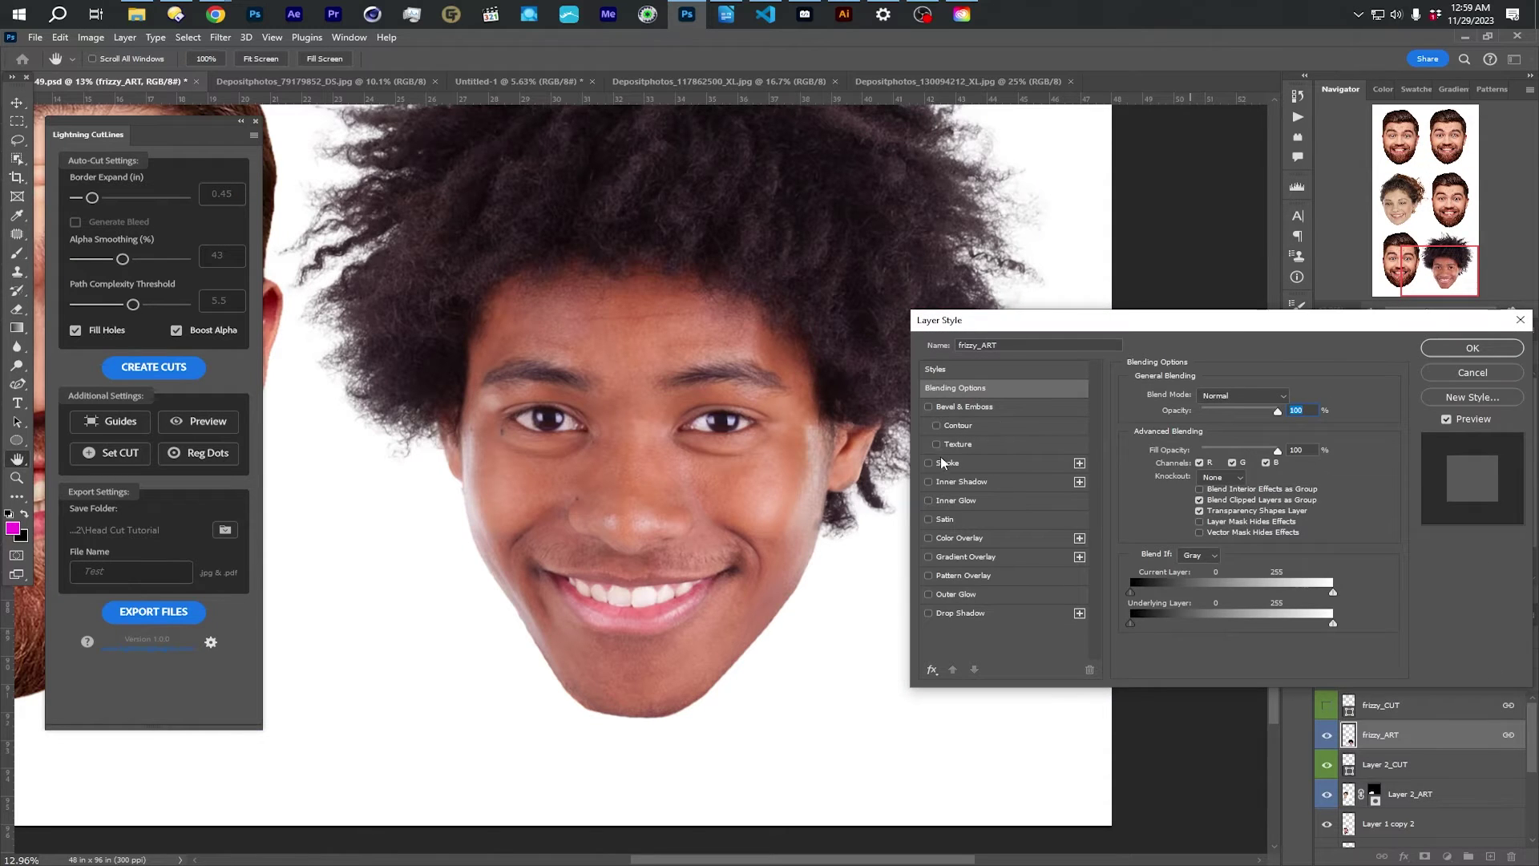
left_click(946, 461)
left_click_drag(1052, 331, 1187, 311)
Step: Set the teal stroke to Outside at about 57 px and apply it
left_click(1344, 391)
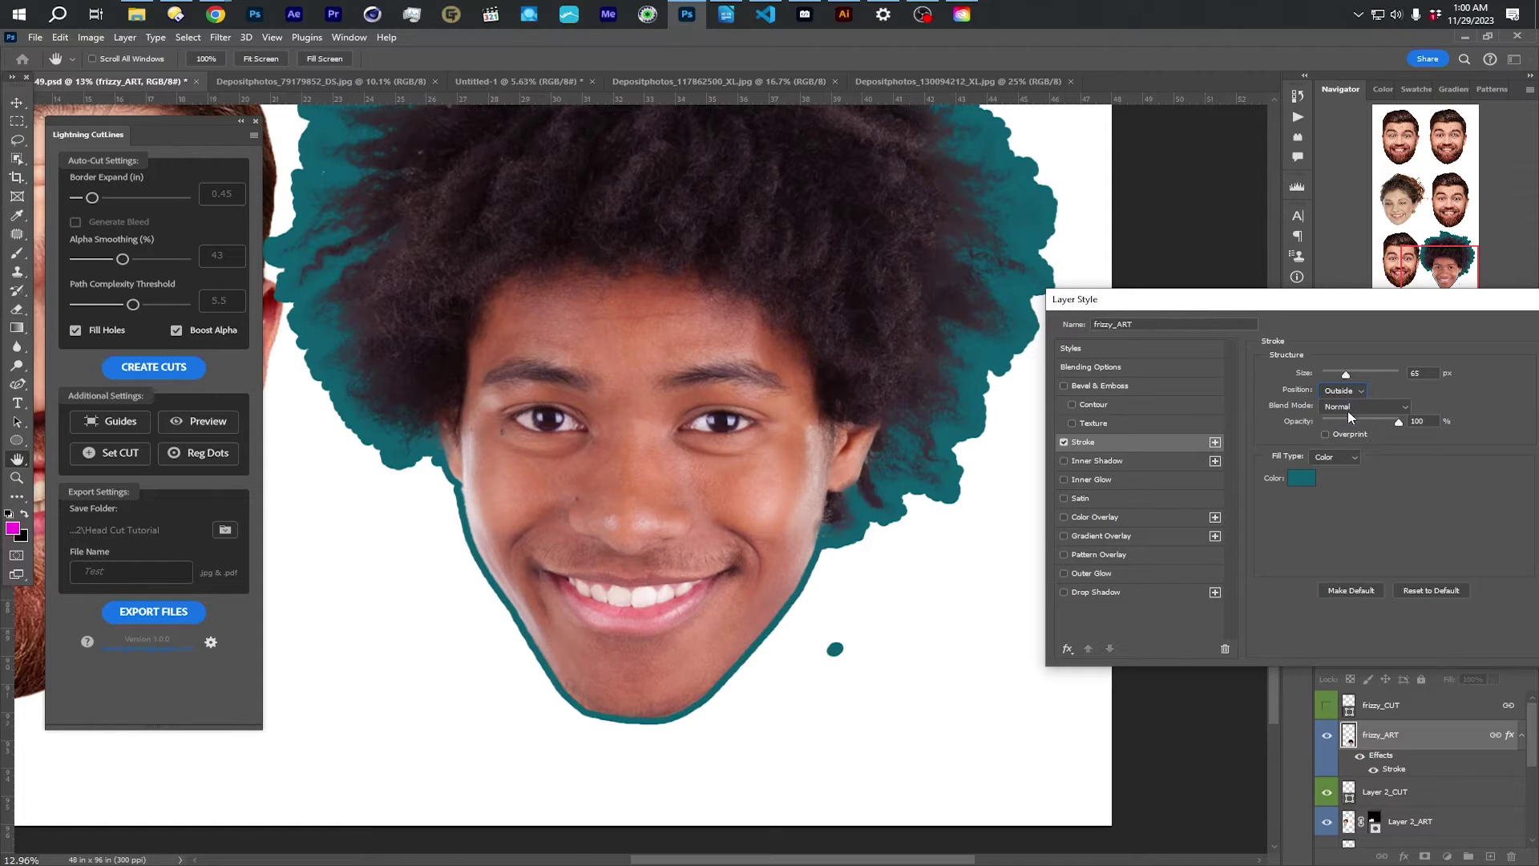
mouse_move(1348, 380)
left_mouse_down()
mouse_move(1334, 380)
mouse_move(1347, 383)
left_mouse_up()
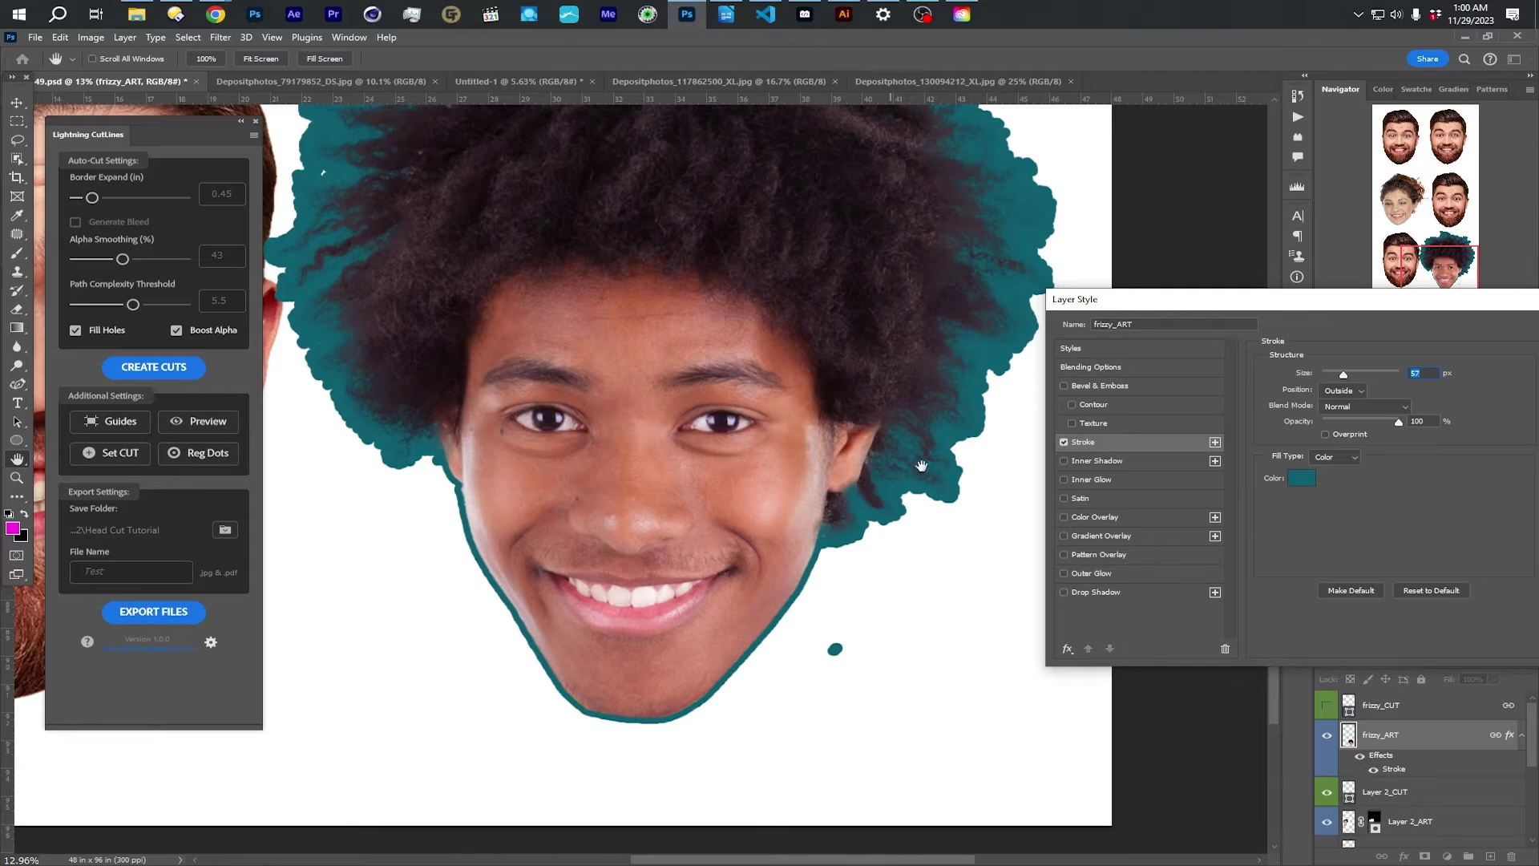
left_click_drag(1472, 330, 1334, 323)
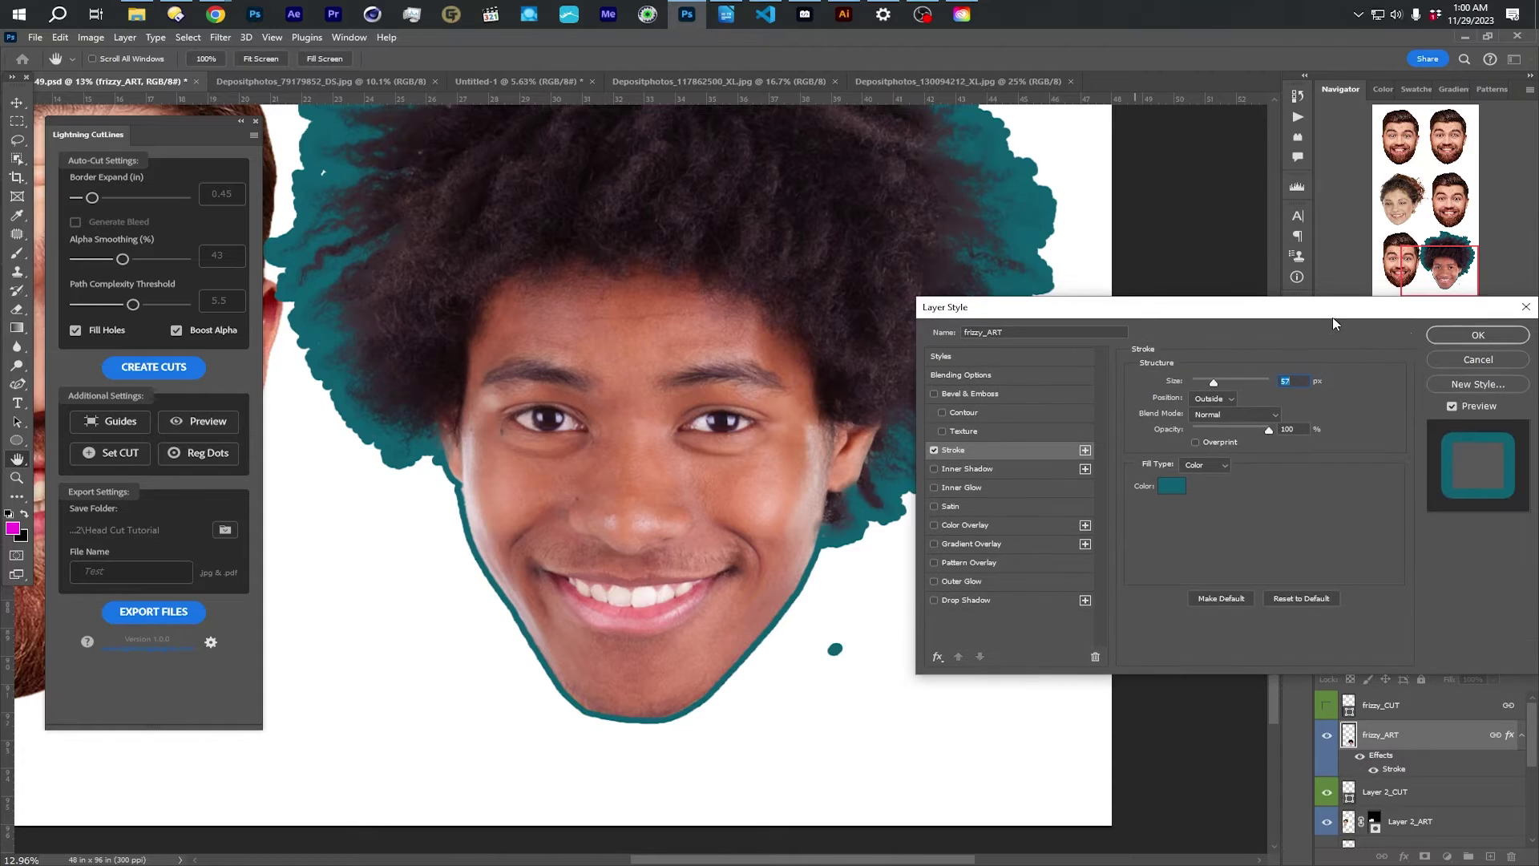
left_click(1438, 335)
left_click_drag(752, 268, 834, 406)
key("v")
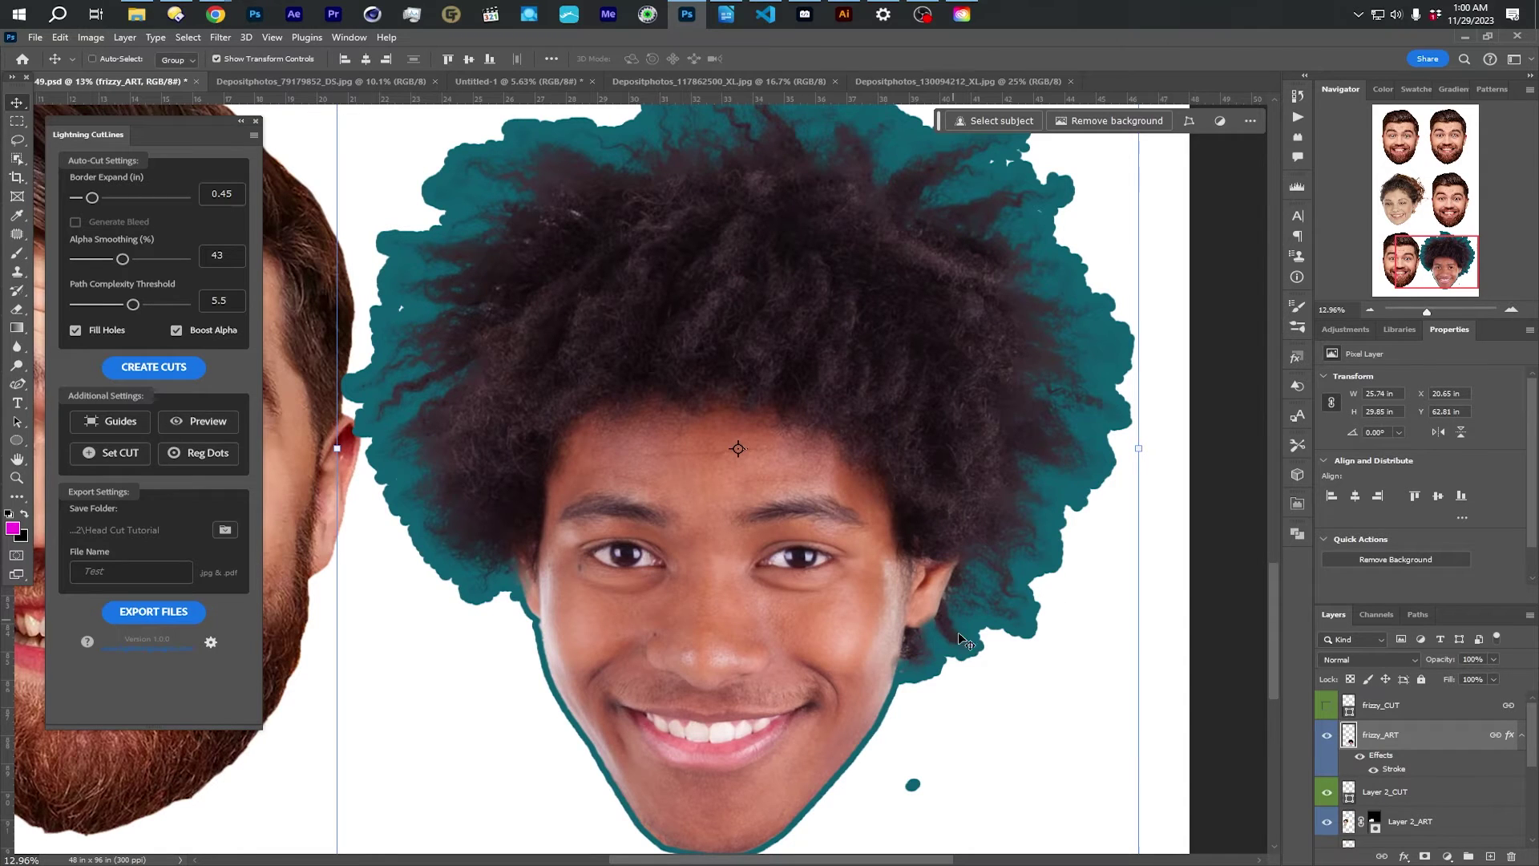
Step: Delete frizzy_ART's Stroke effect and regenerate the frizzy head's cut line
left_click(16, 308)
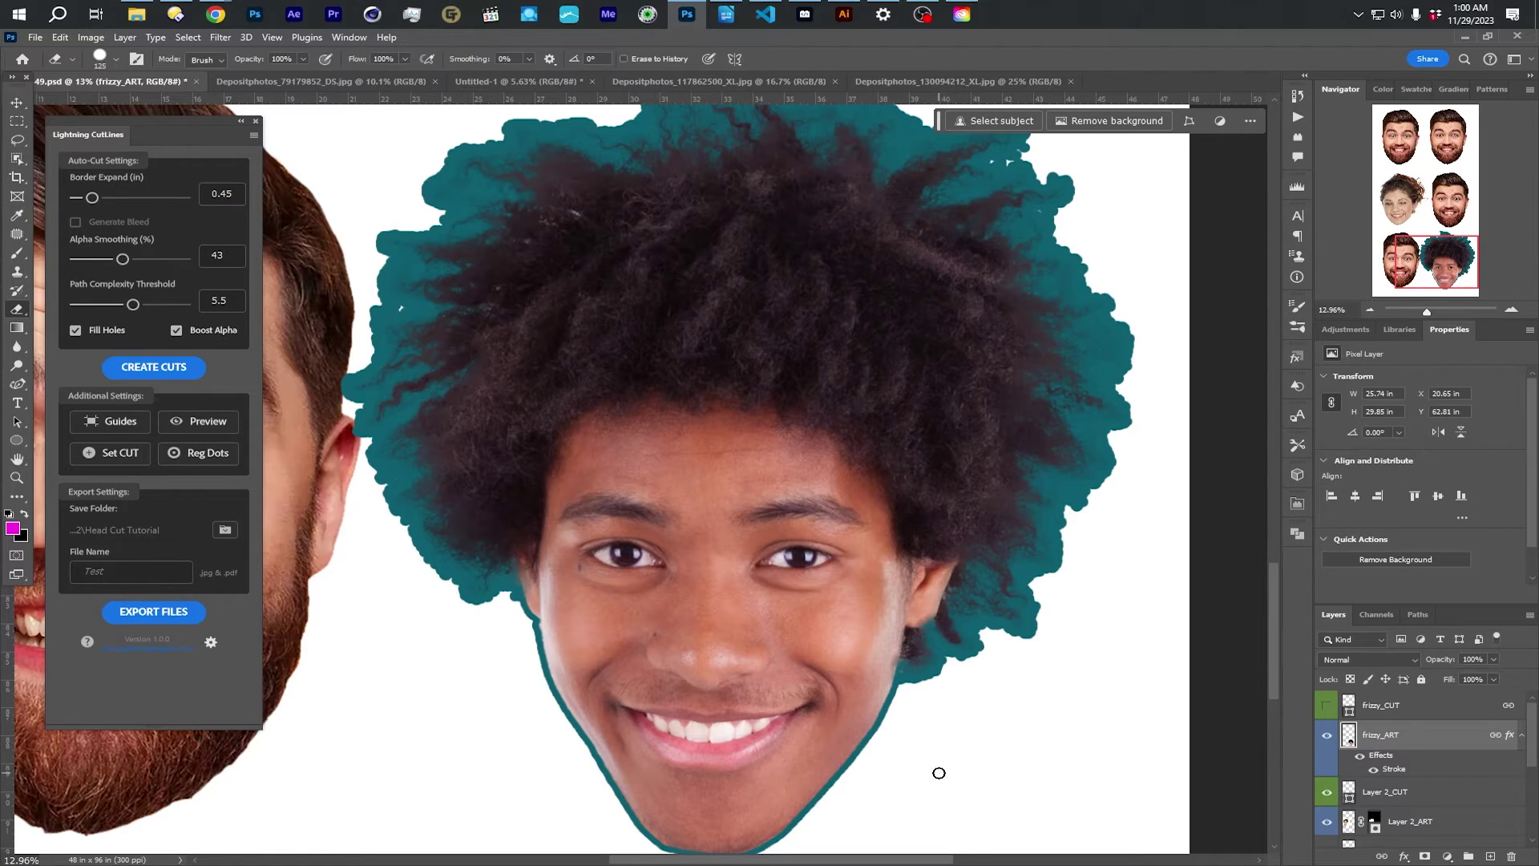
scroll(882, 611, "down", 2)
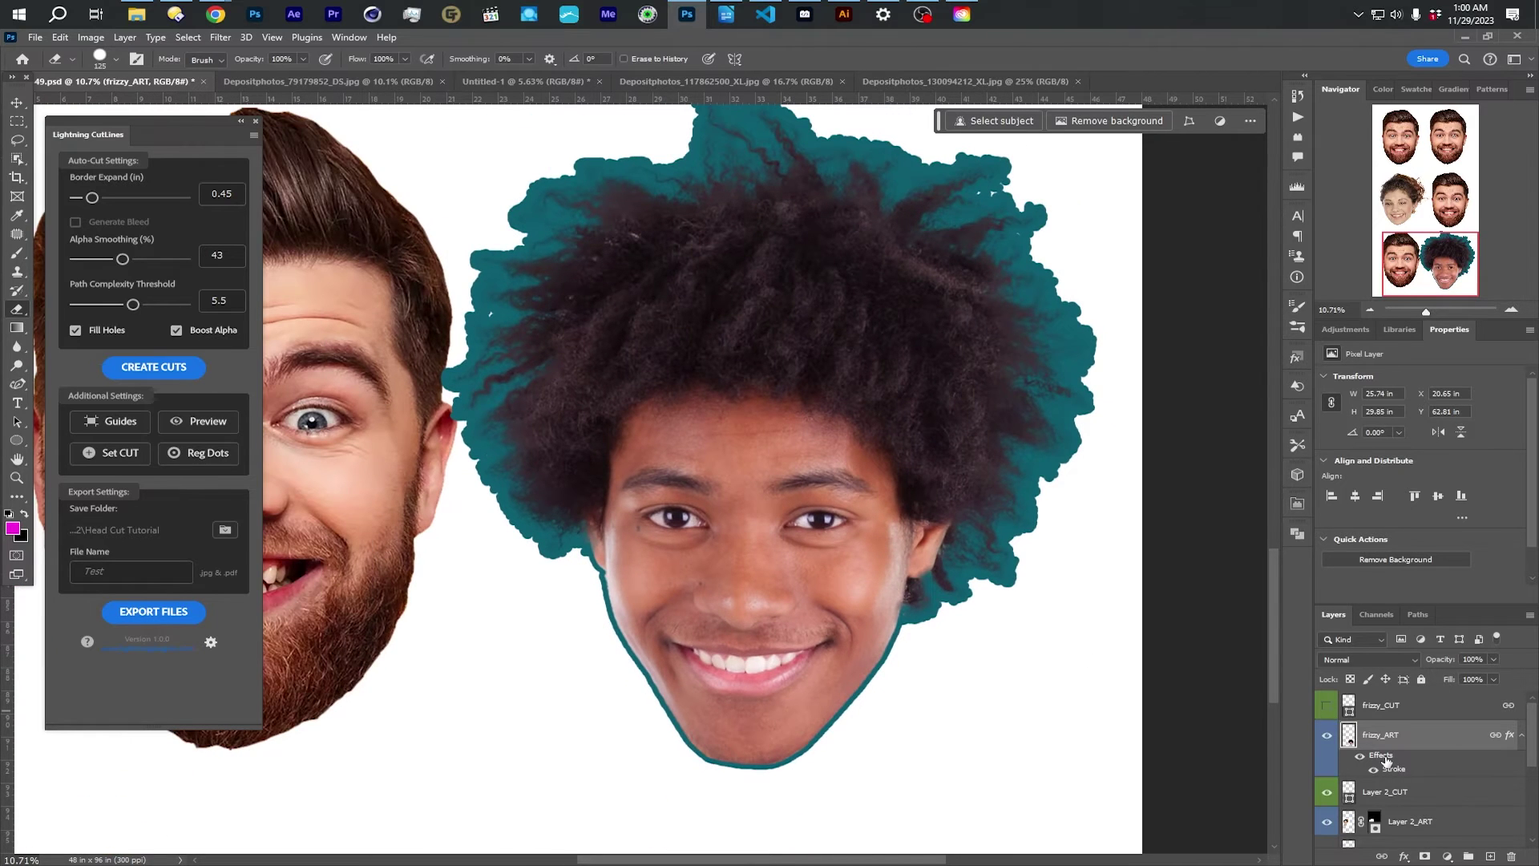
mouse_move(1387, 760)
left_mouse_down()
mouse_move(1479, 788)
mouse_move(1515, 861)
left_mouse_up()
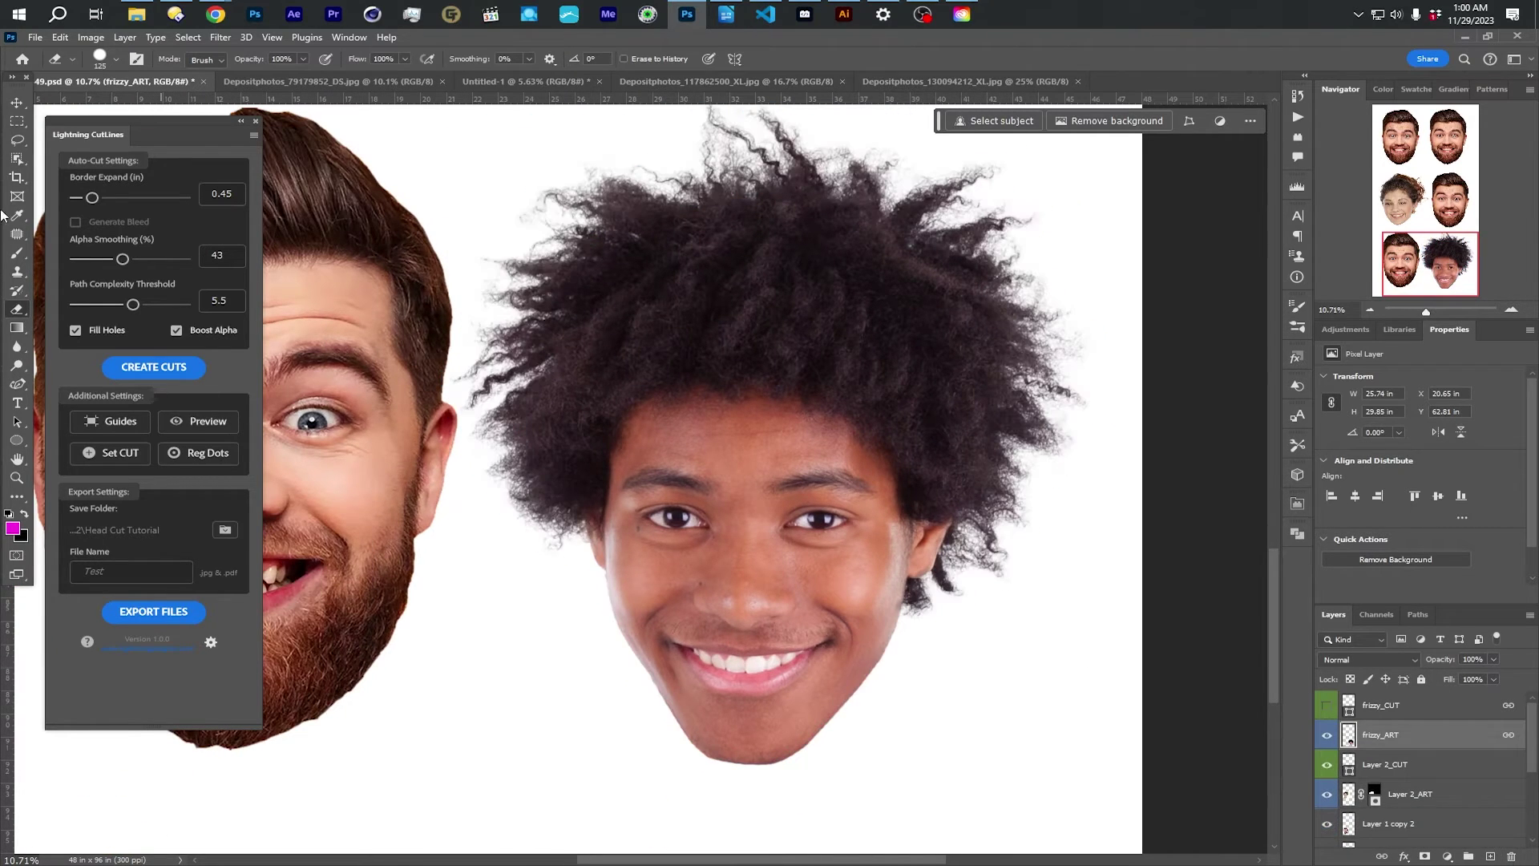
left_click(16, 103)
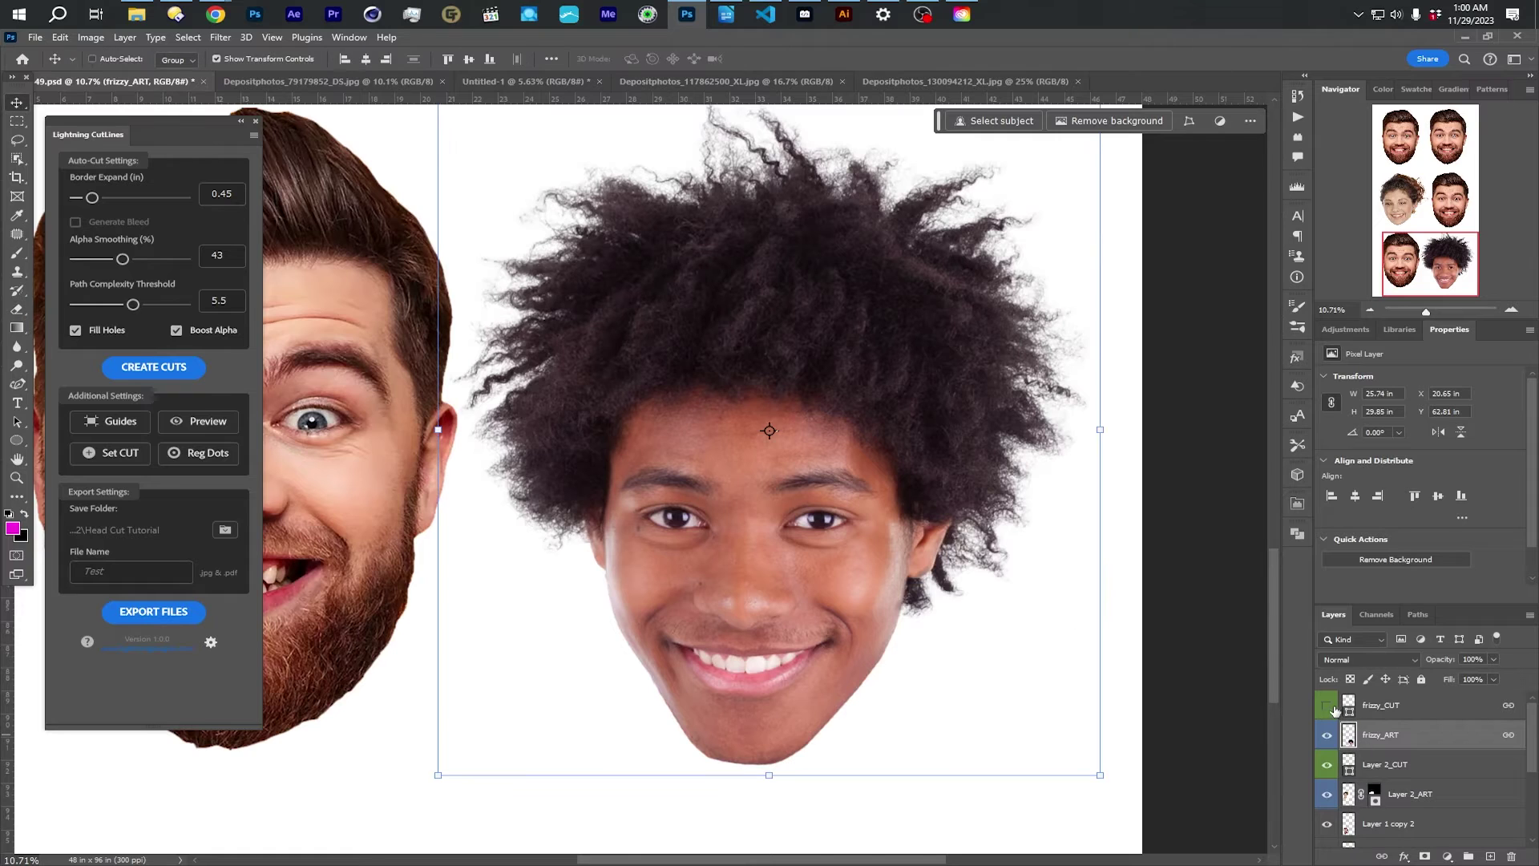
left_click(170, 368)
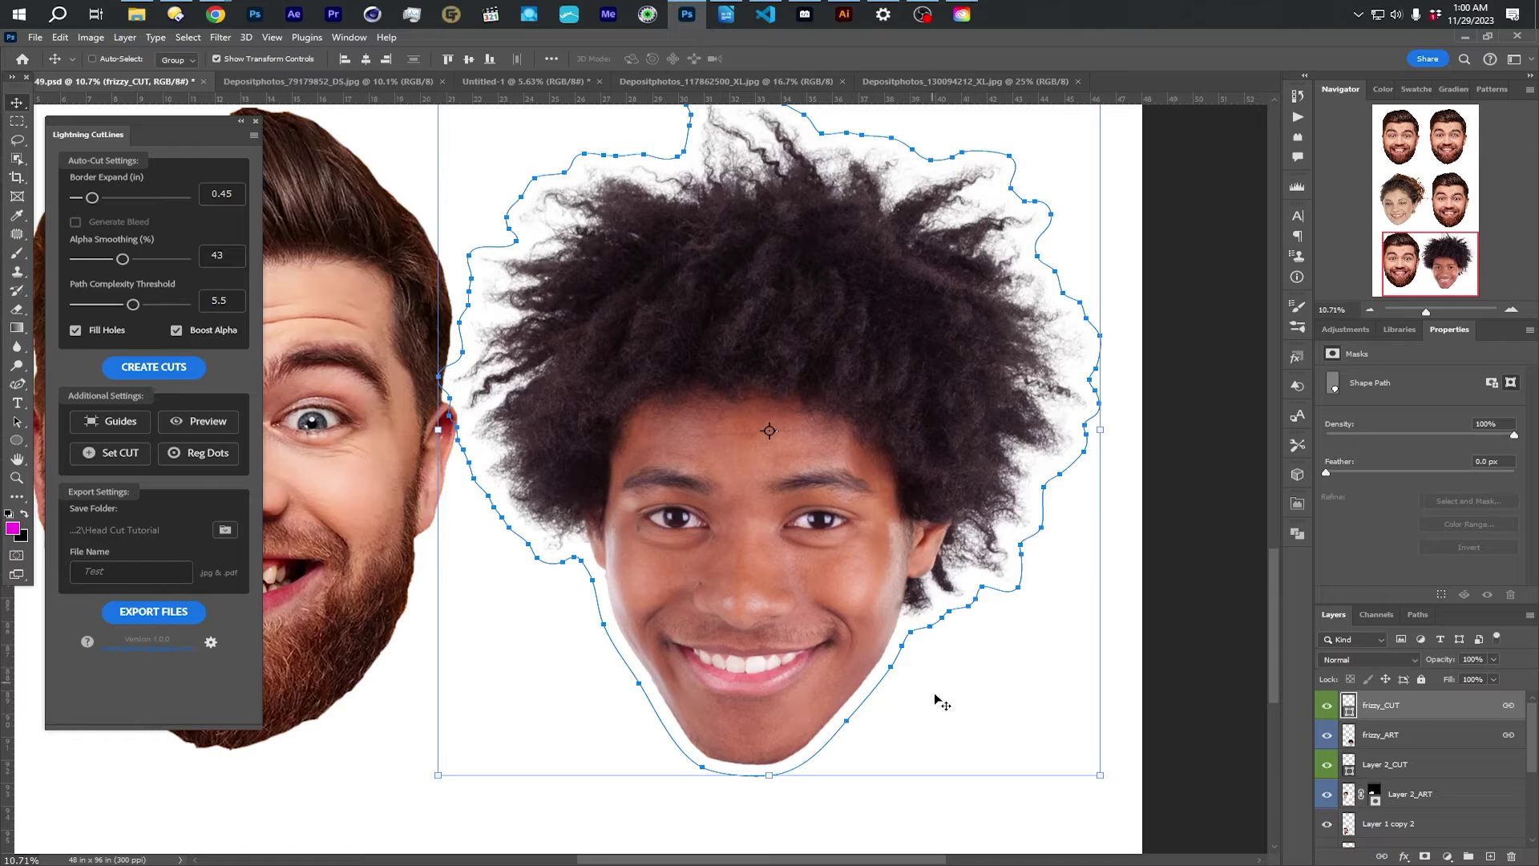
Step: Select Layer 1 copy 2, shift the bearded head slightly left, and create its cut line
left_click_drag(560, 535, 665, 537)
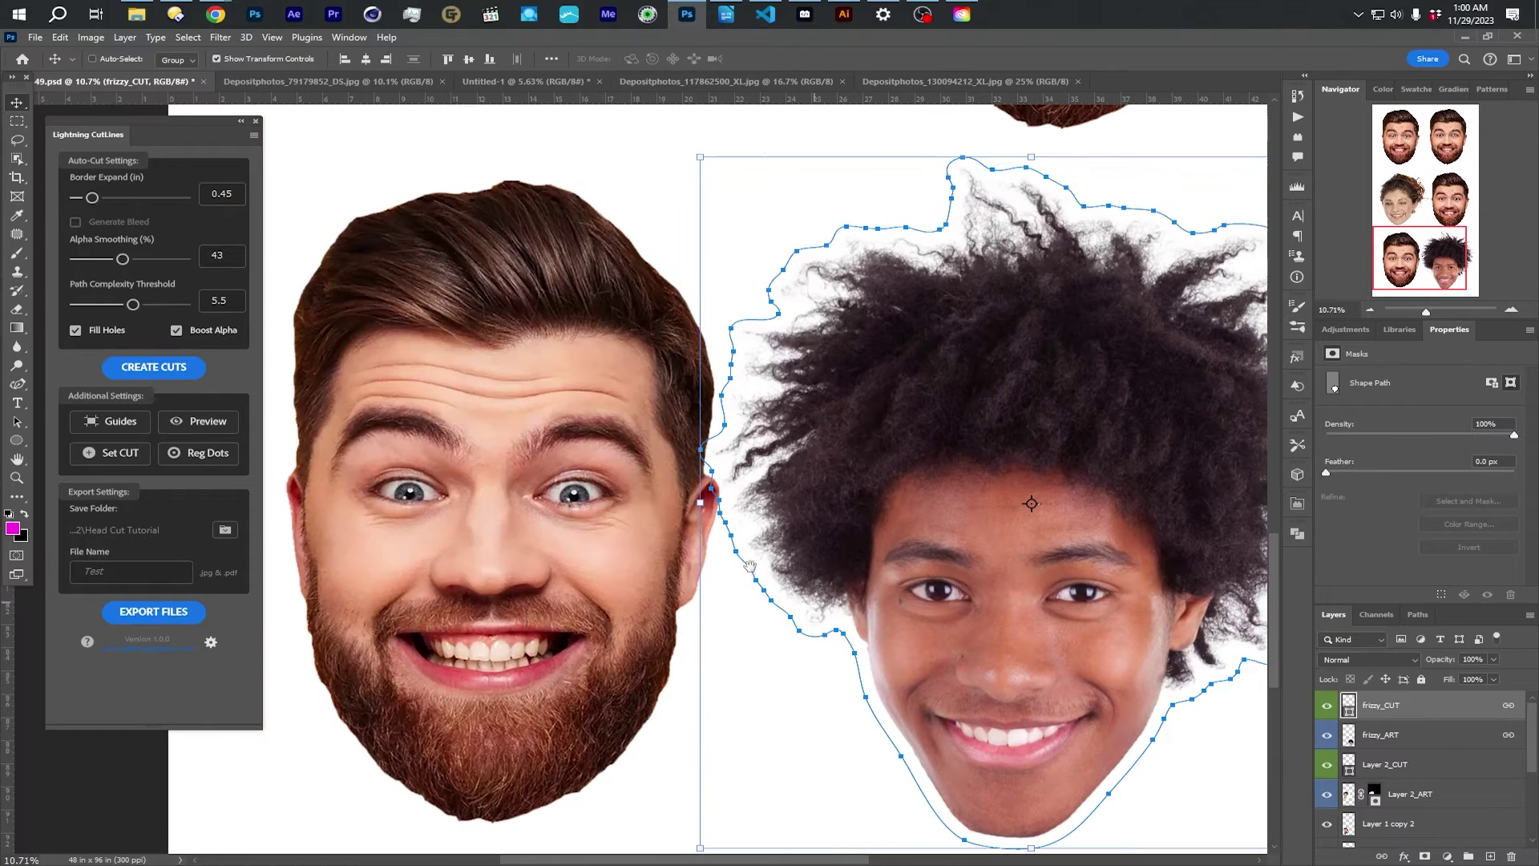
right_click(465, 428)
left_click(493, 447)
left_click_drag(543, 433, 502, 446)
scroll(519, 545, "down", 5)
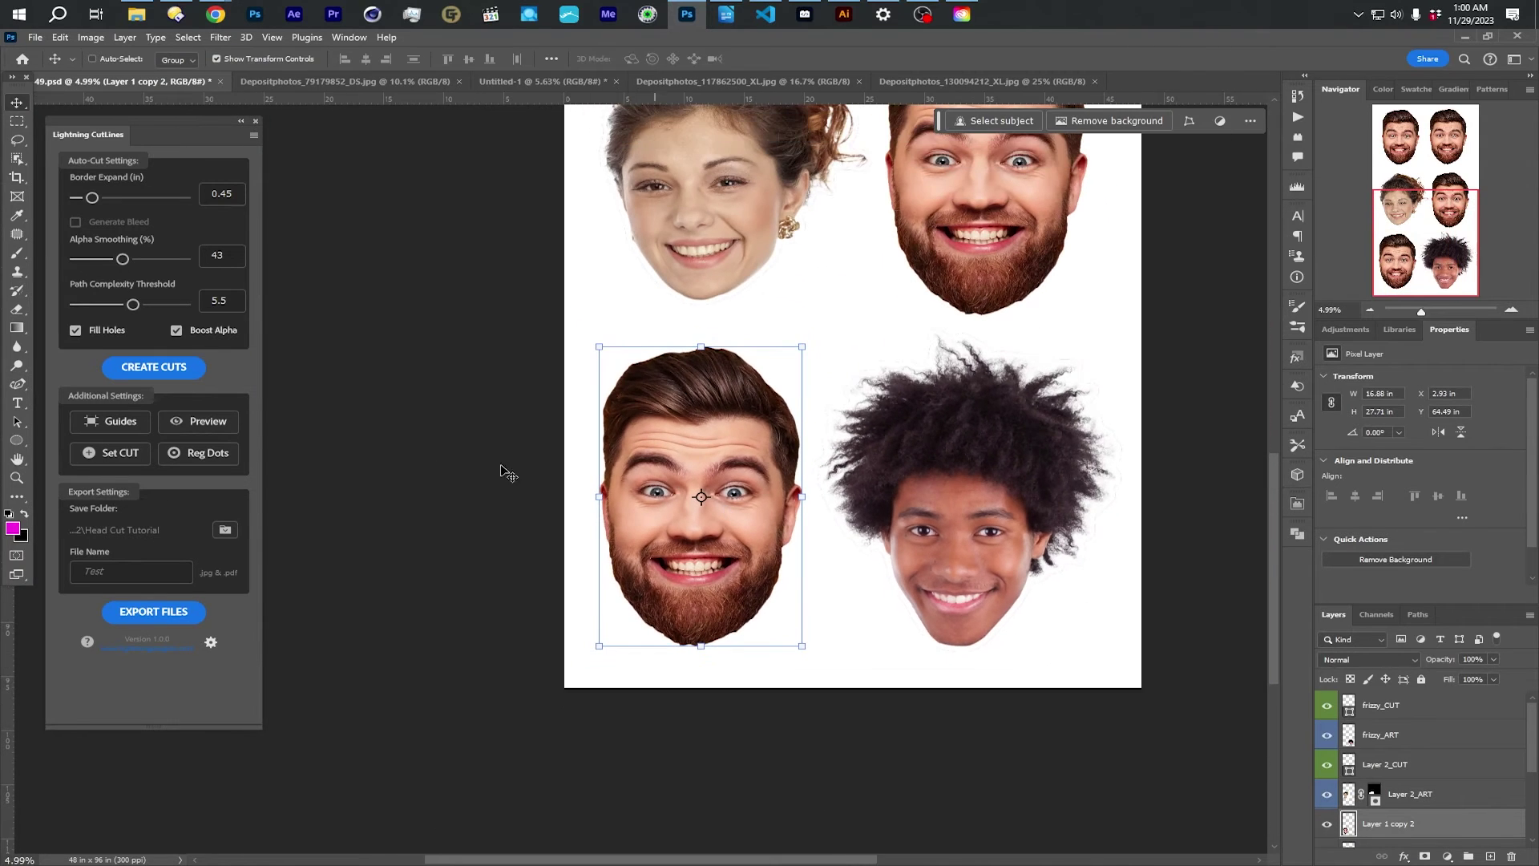
left_click(186, 369)
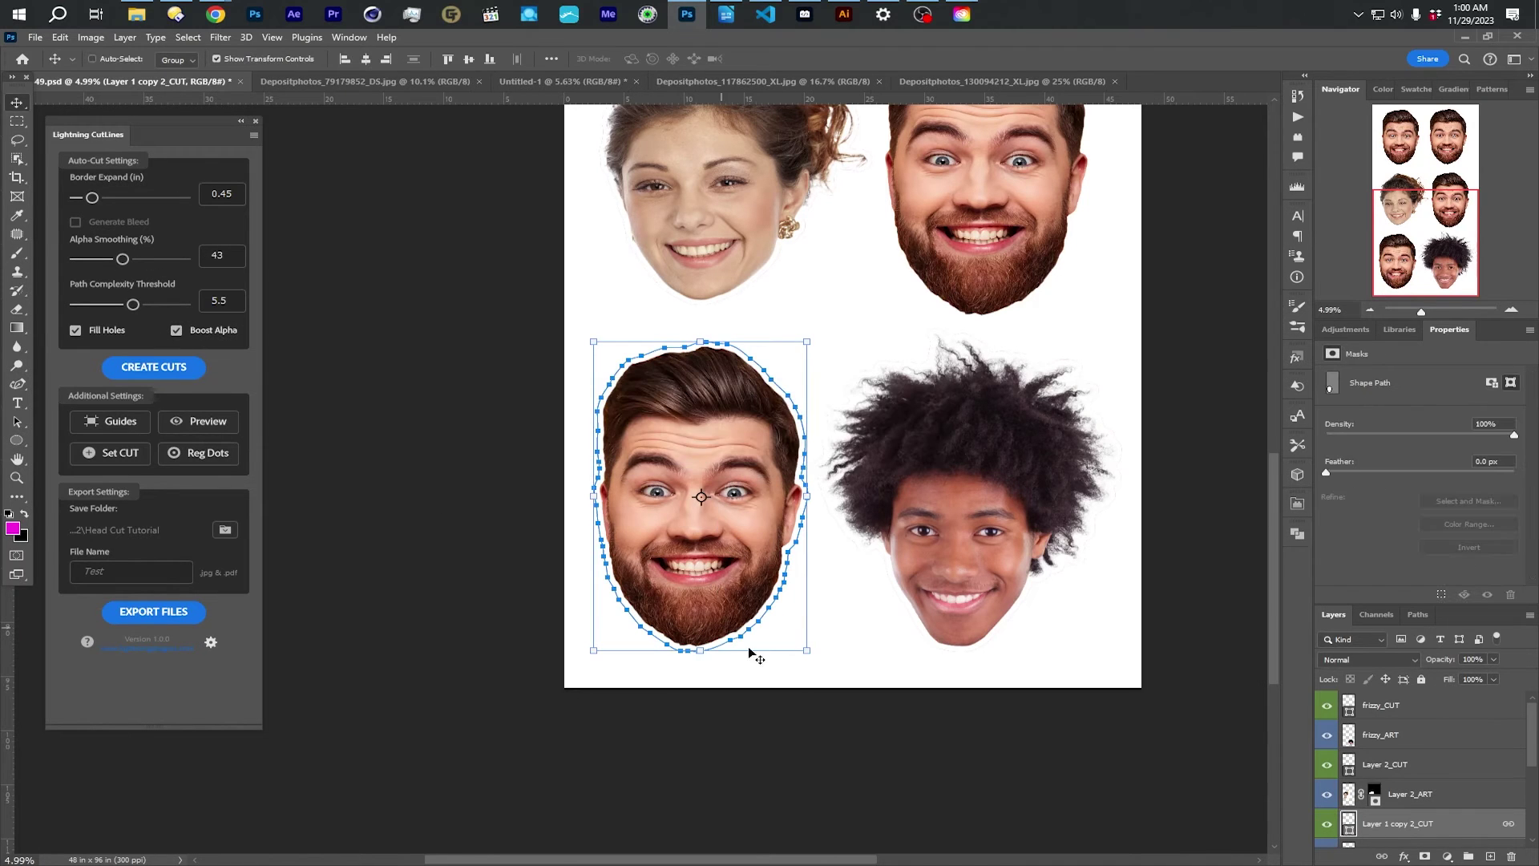
Step: Preview all cut areas on the sheet and dismiss the notice
scroll(751, 424, "down", 2)
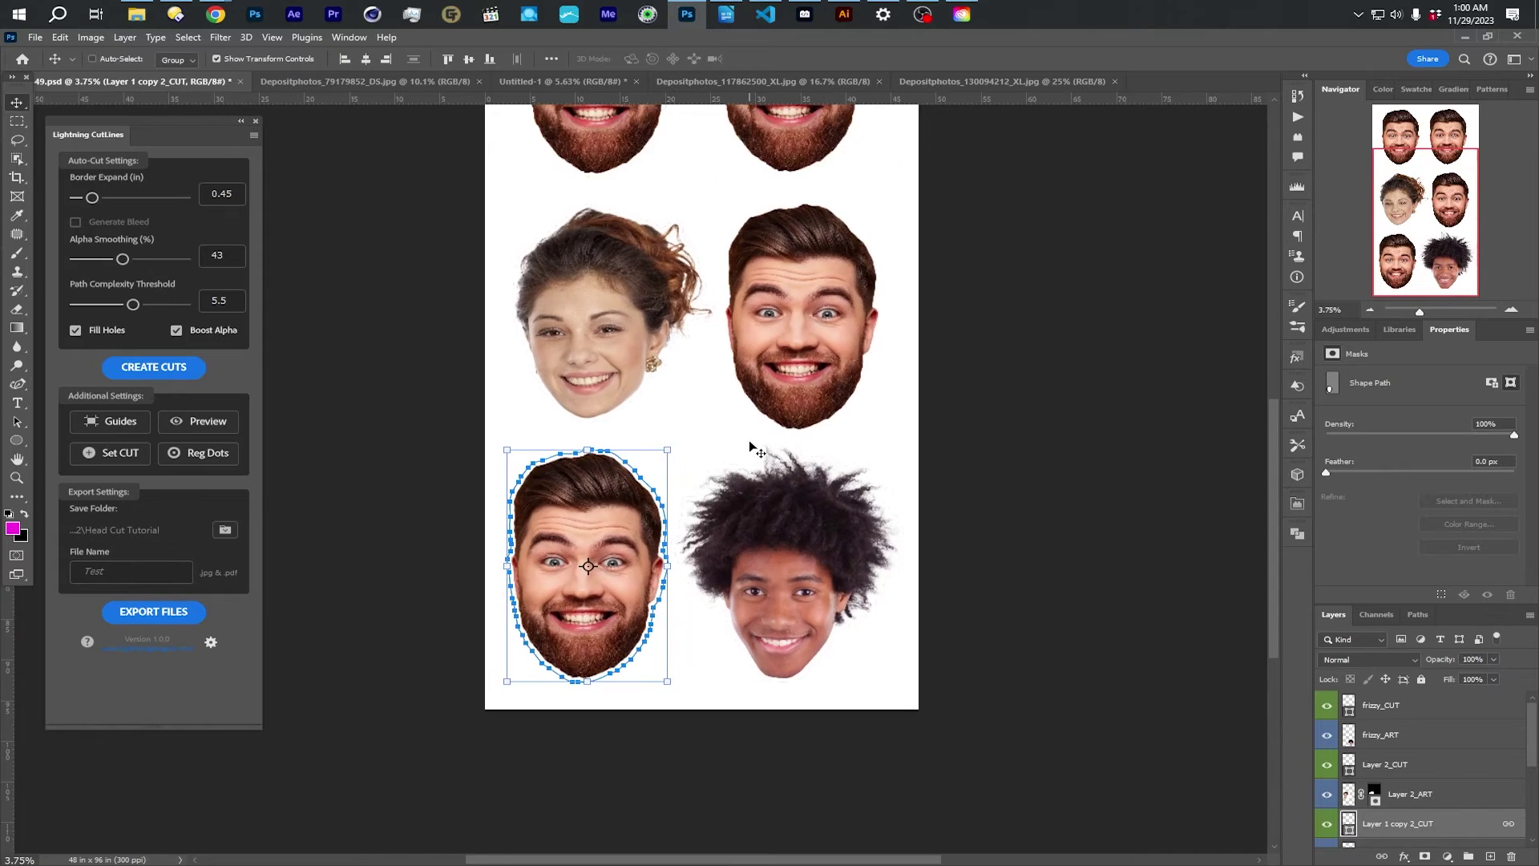
scroll(758, 448, "down", 1)
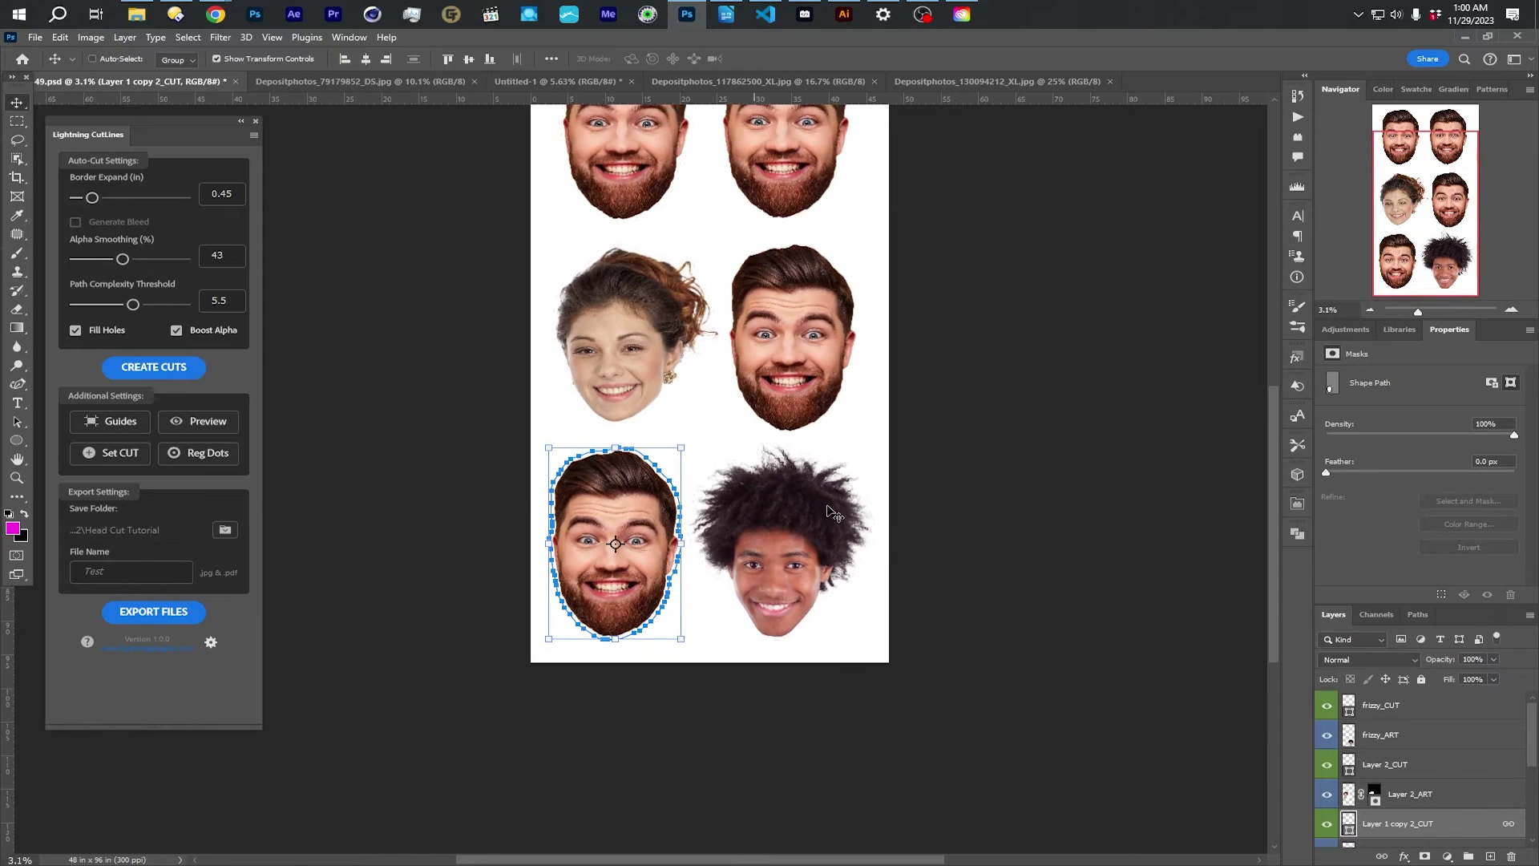
left_click(202, 428)
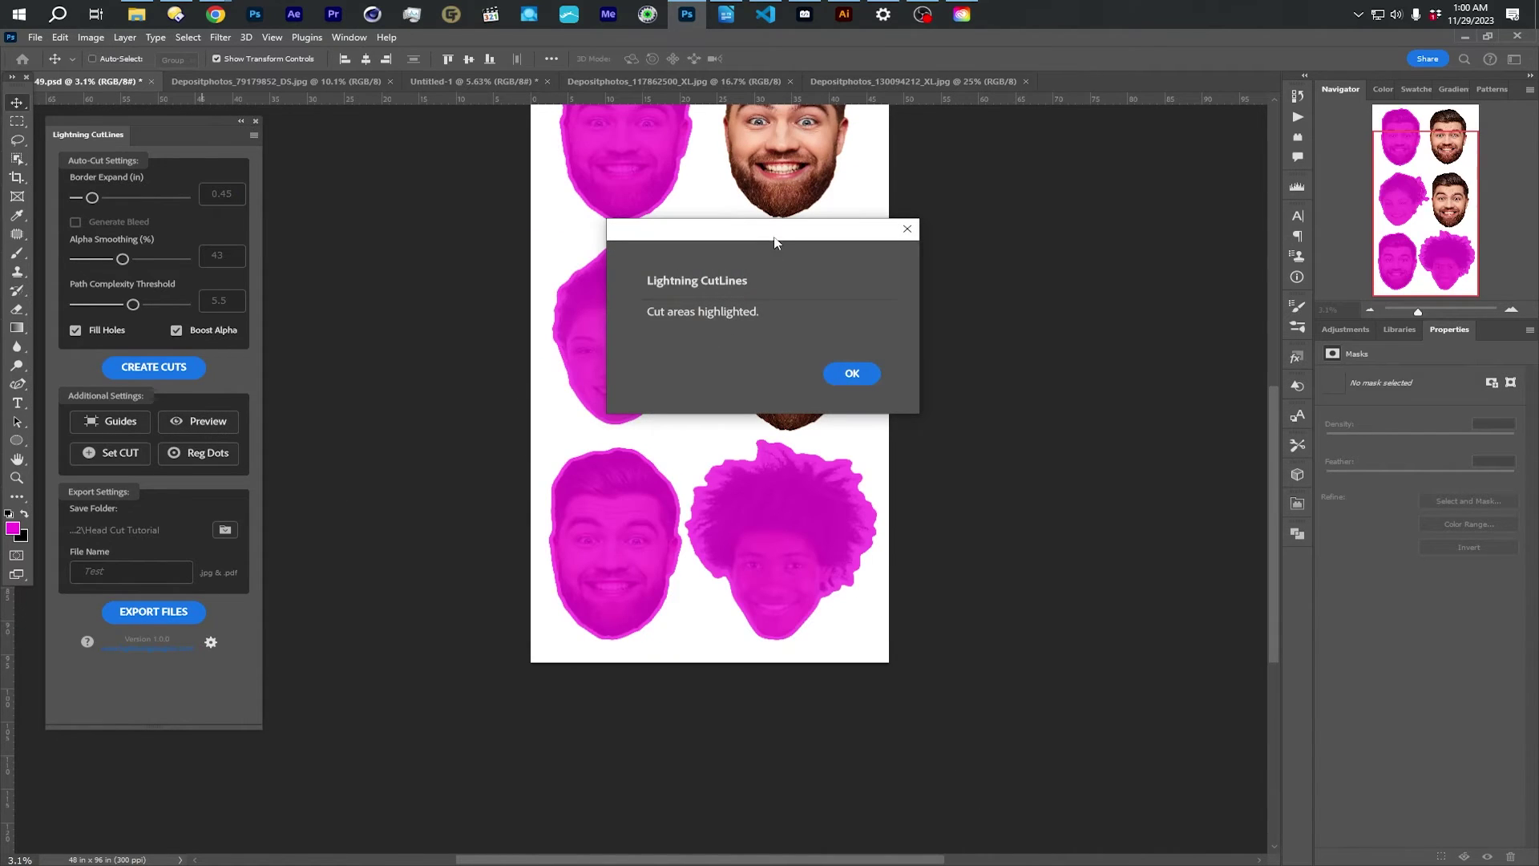
left_click_drag(775, 241, 364, 245)
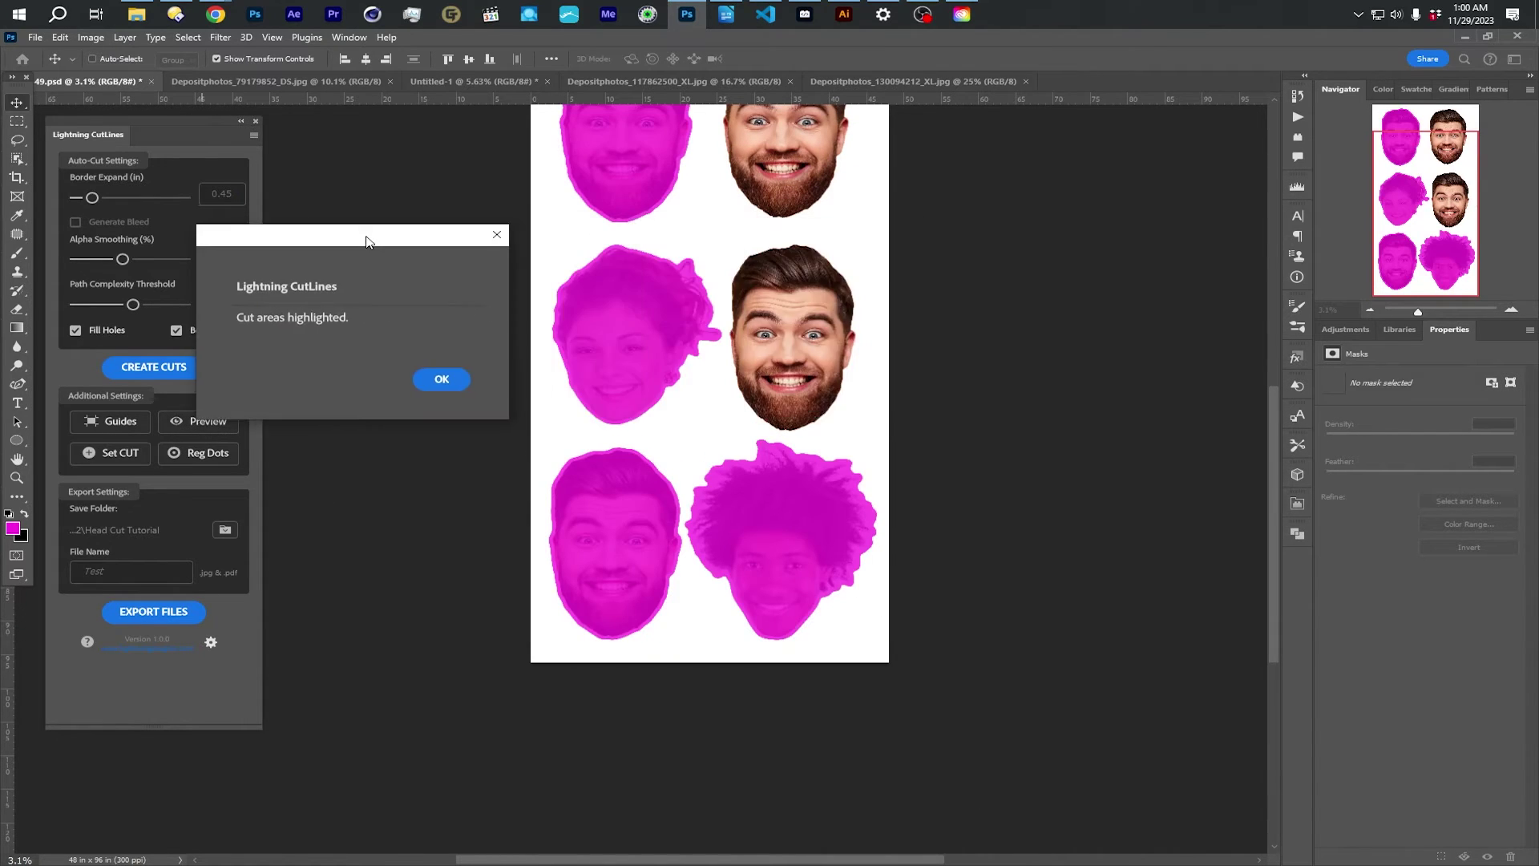
left_click(442, 380)
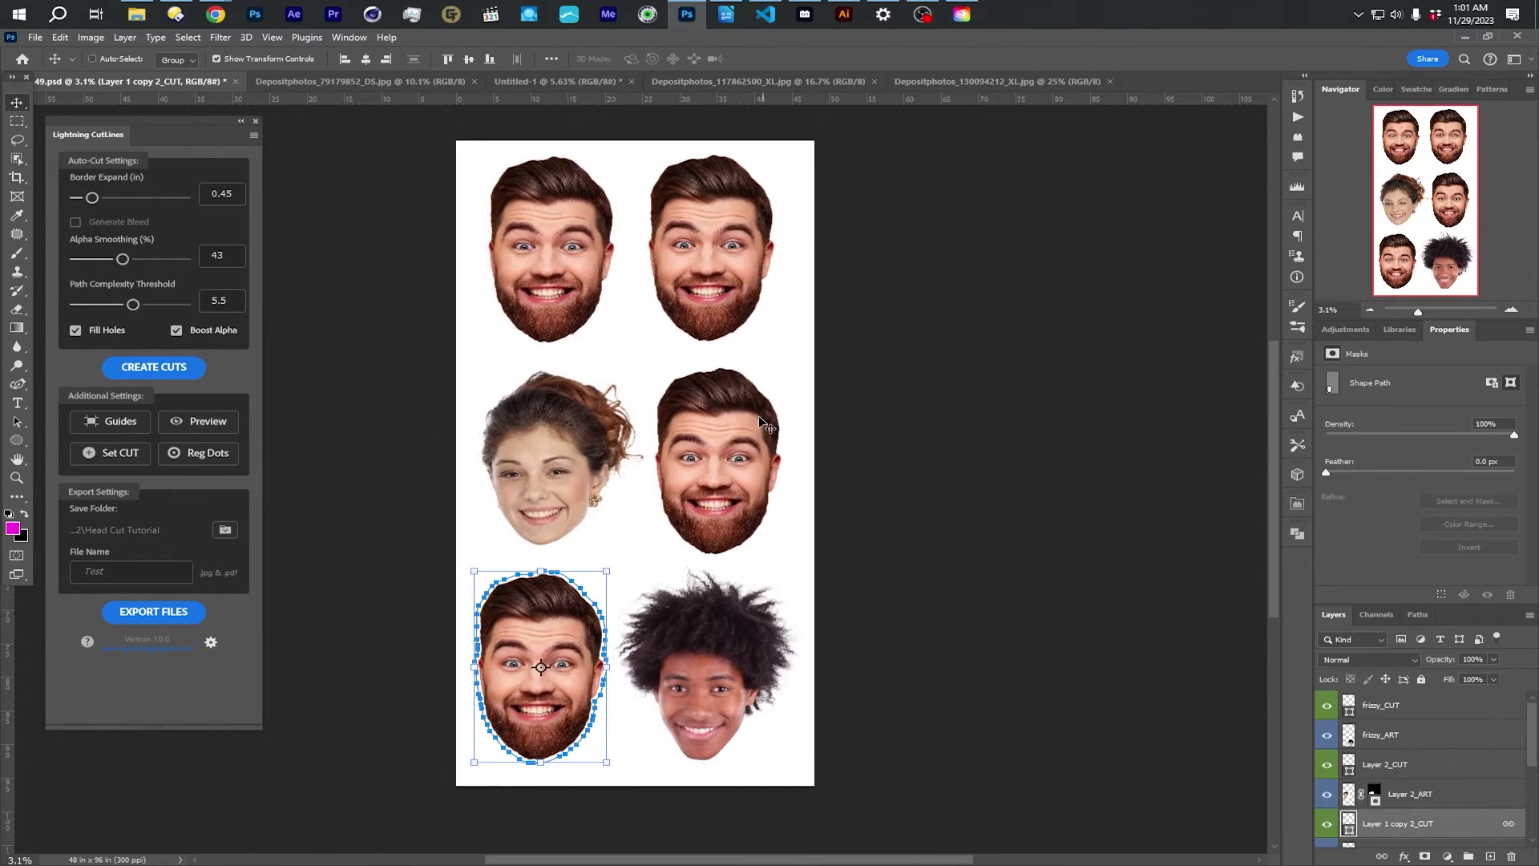
Step: Add Lightning CutLines guides at the document edges, inspect them, and re-preview the cut areas
left_click(109, 427)
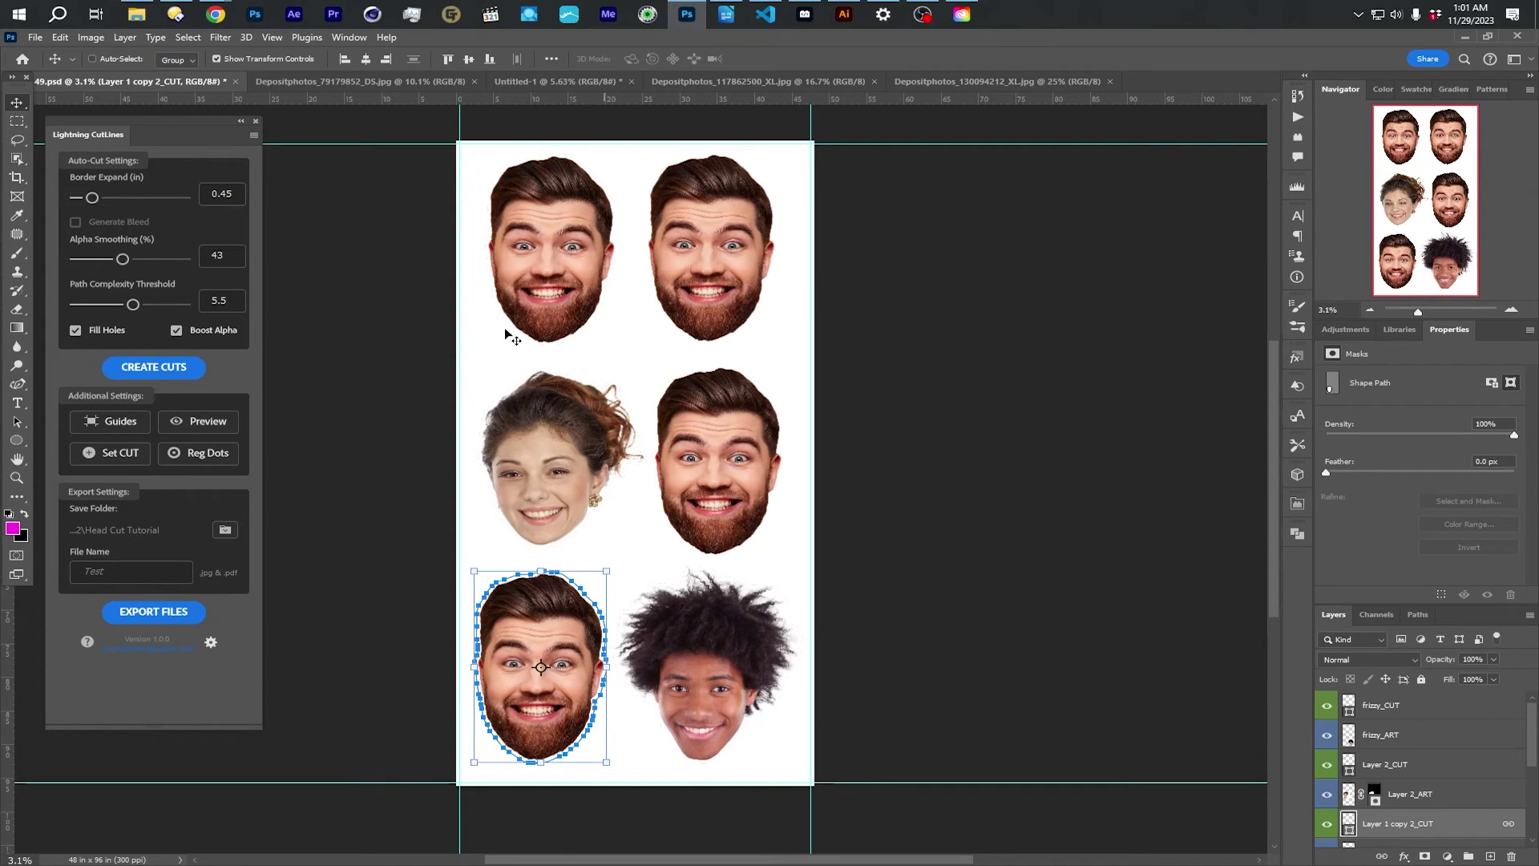
scroll(437, 365, "up", 3)
scroll(433, 369, "up", 3)
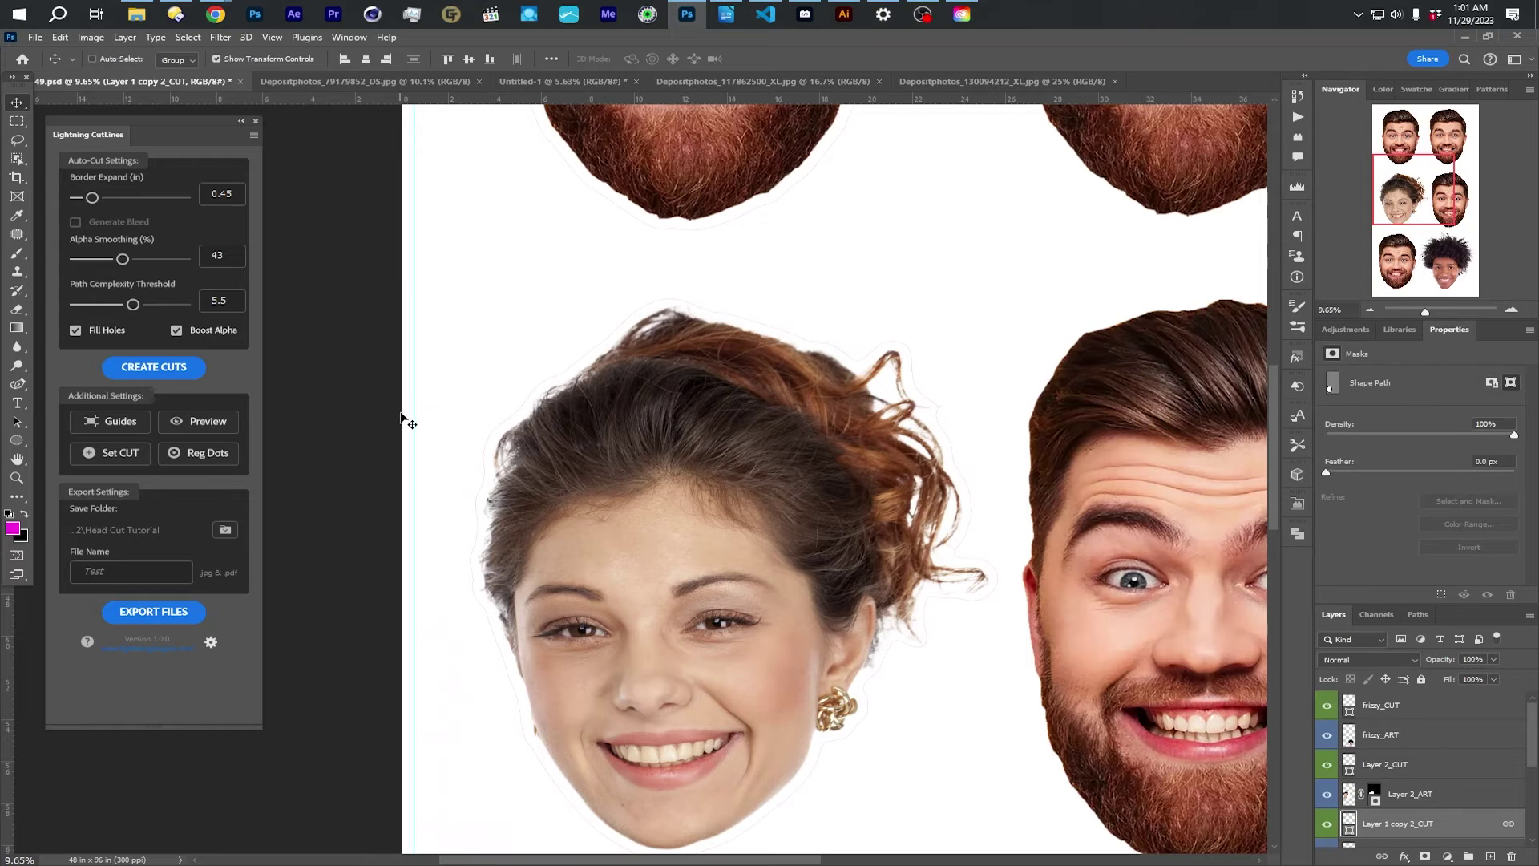
scroll(420, 482, "down", 4)
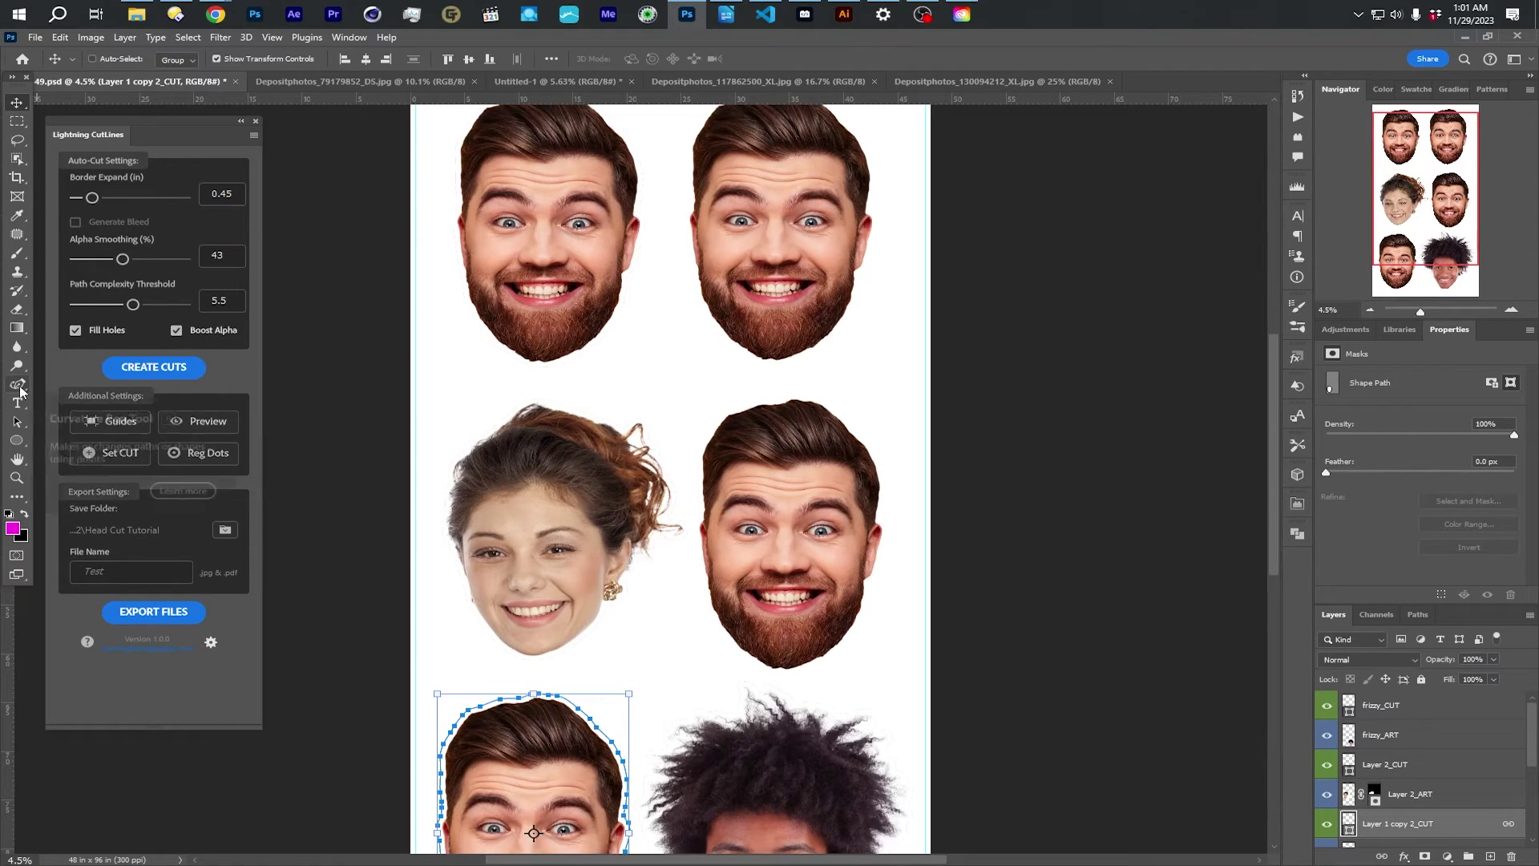
left_click(200, 421)
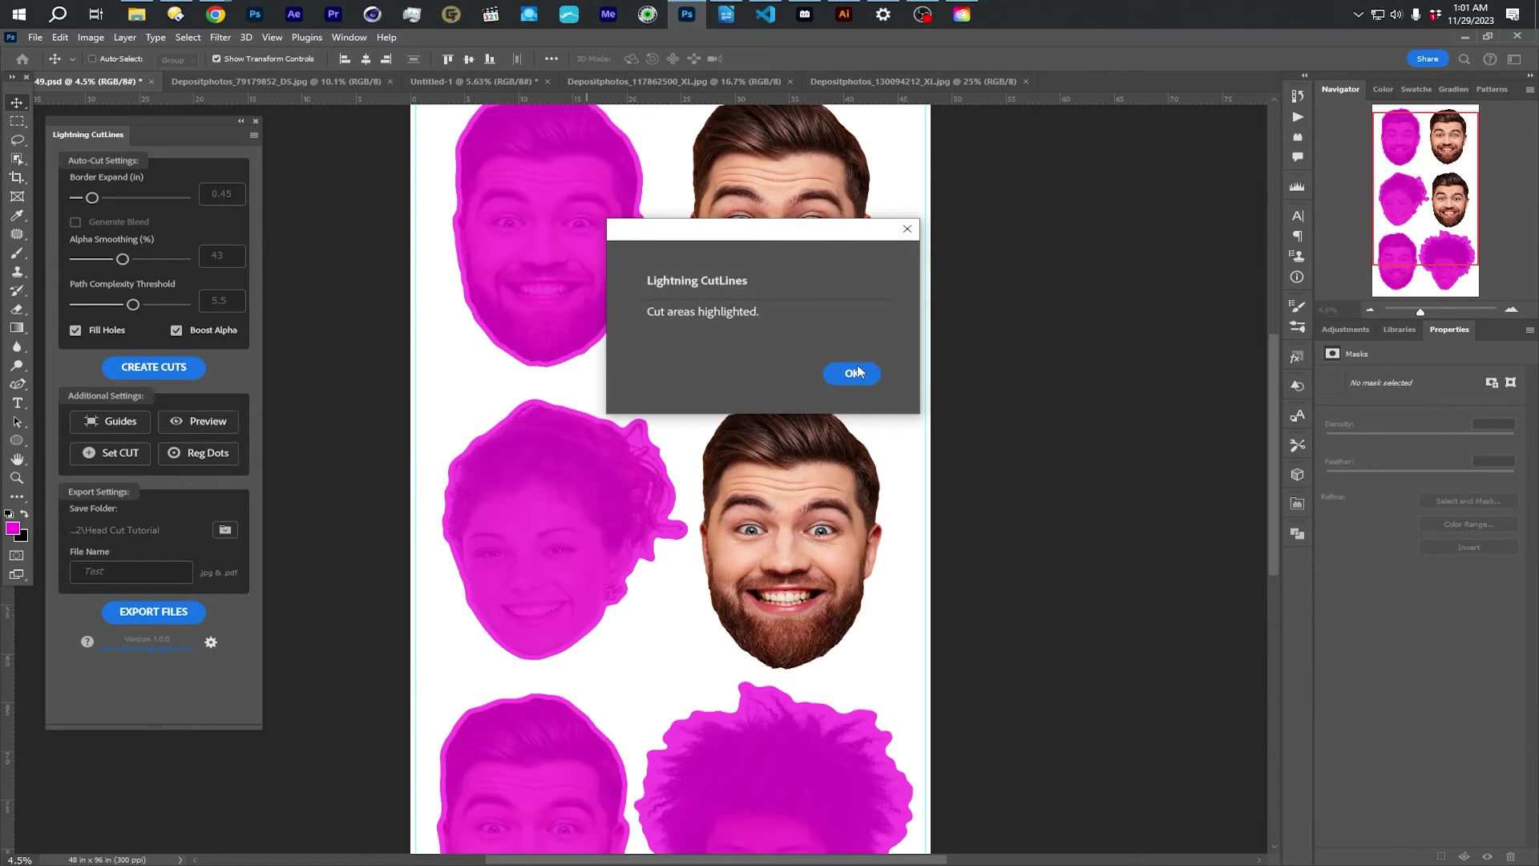
left_click(852, 373)
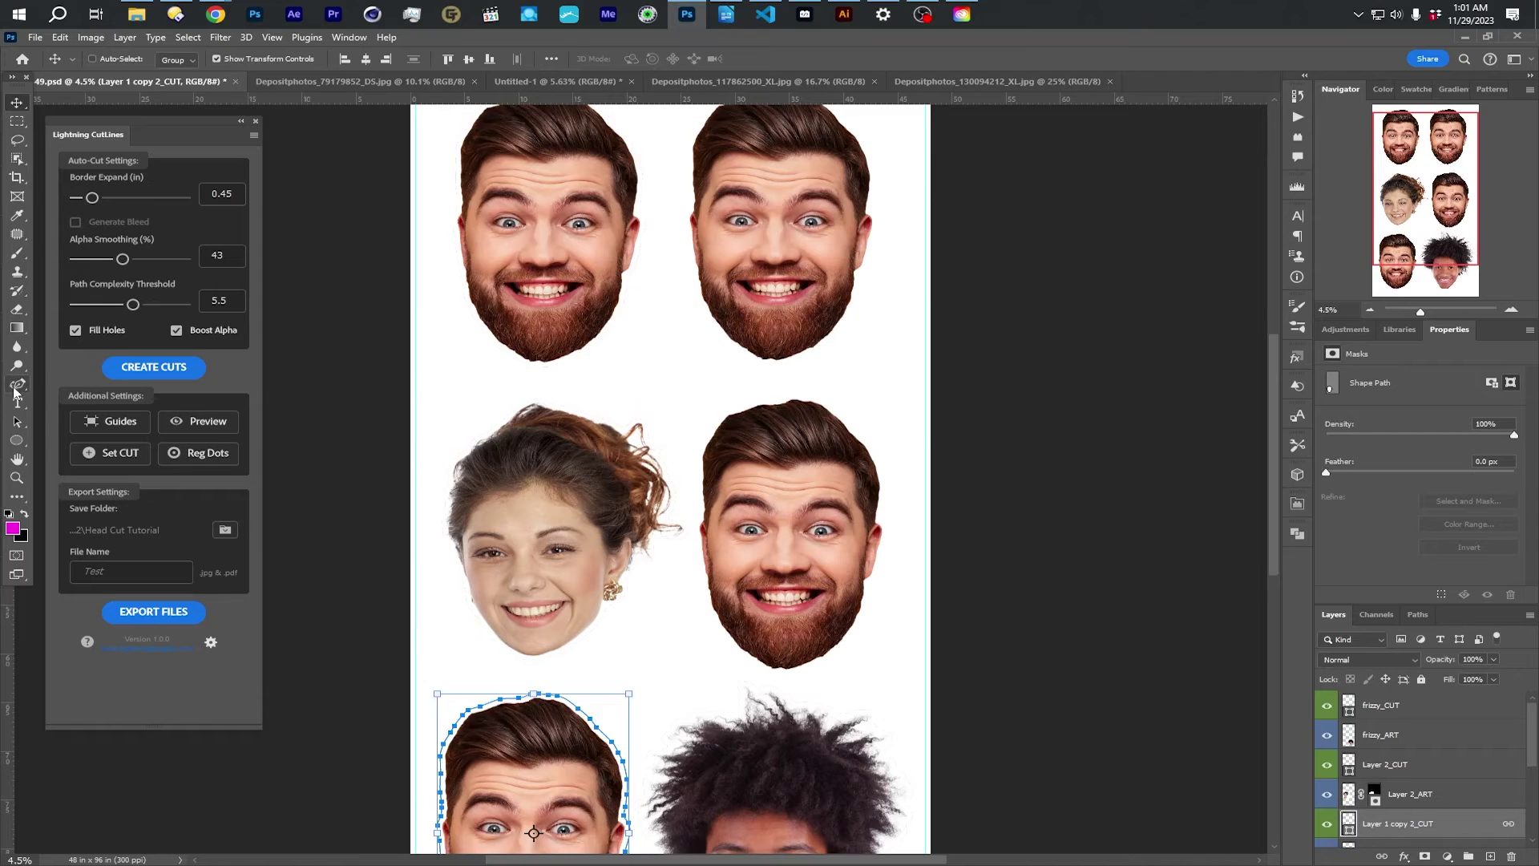
Step: Switch to the Curvature Pen Tool for tracing the bearded head
left_click(17, 387)
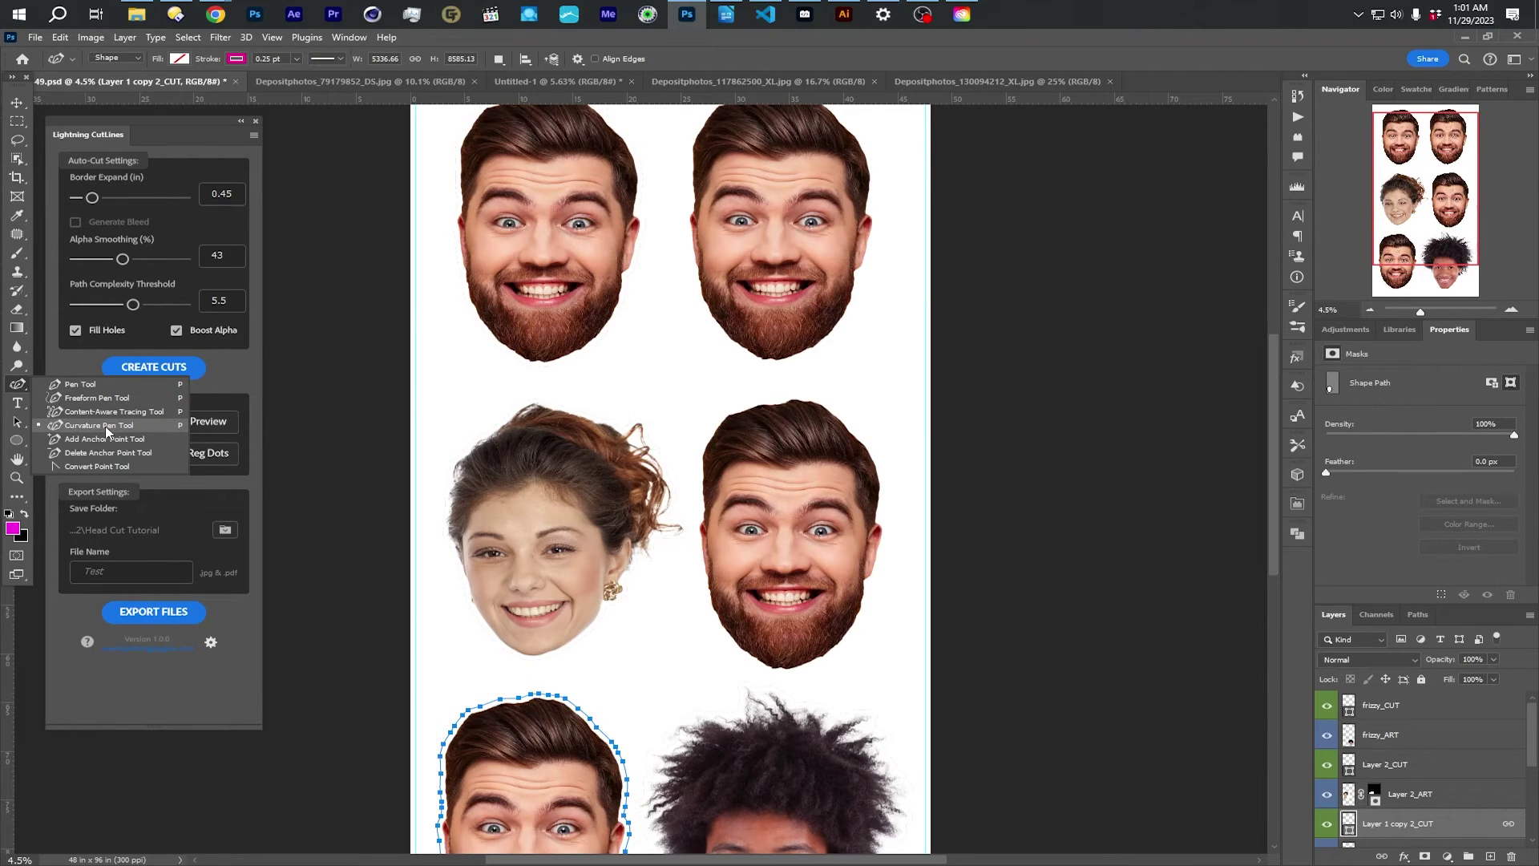
left_click(107, 425)
scroll(755, 547, "up", 2)
scroll(754, 547, "up", 2)
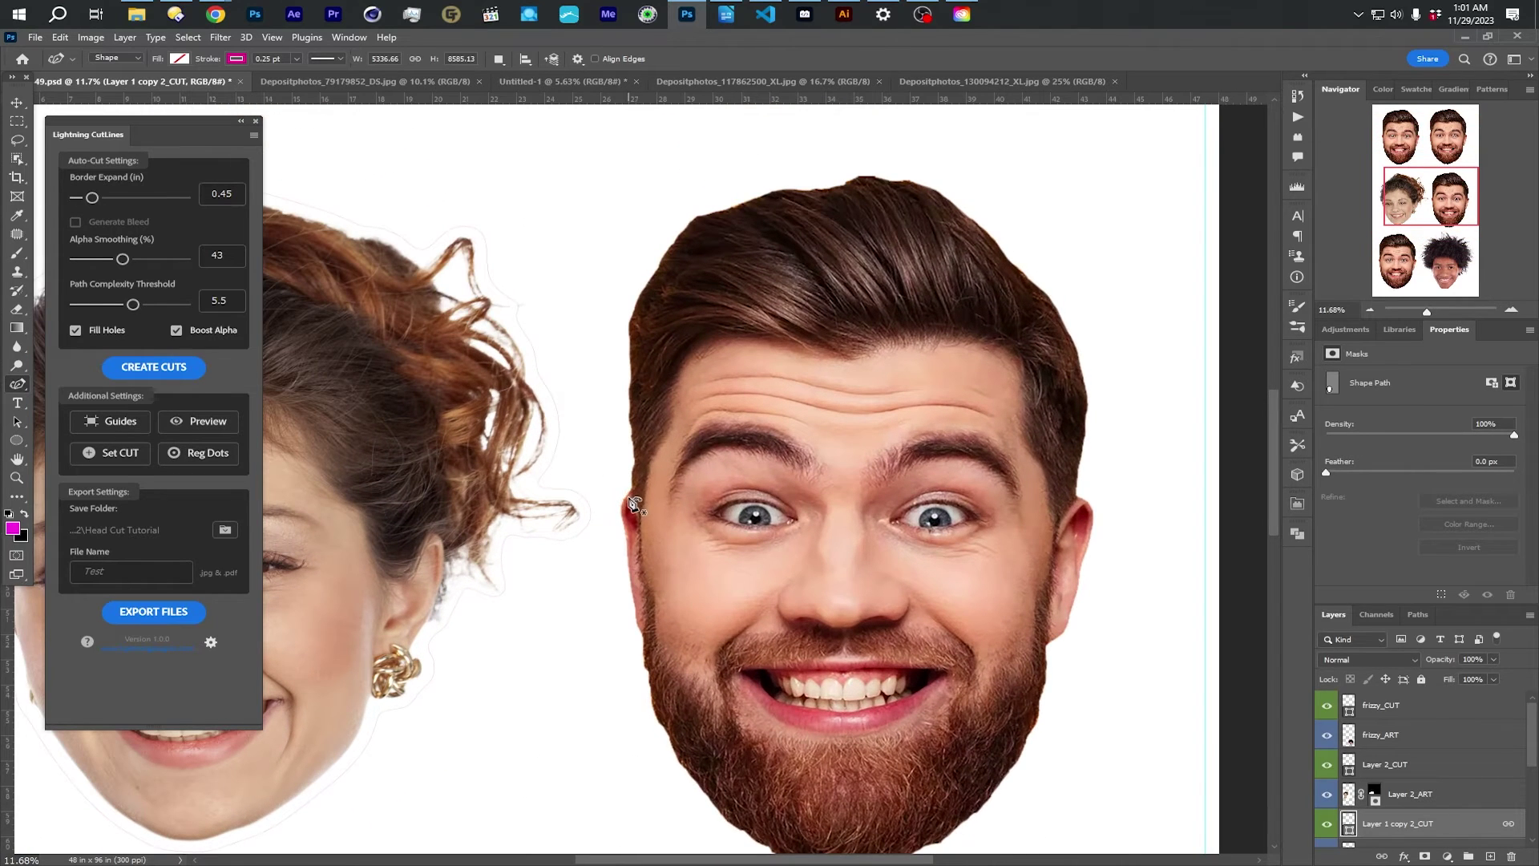
Step: Trace anchors up the head's left side, across the hair top, and down the right side
left_click(630, 498)
left_click(635, 462)
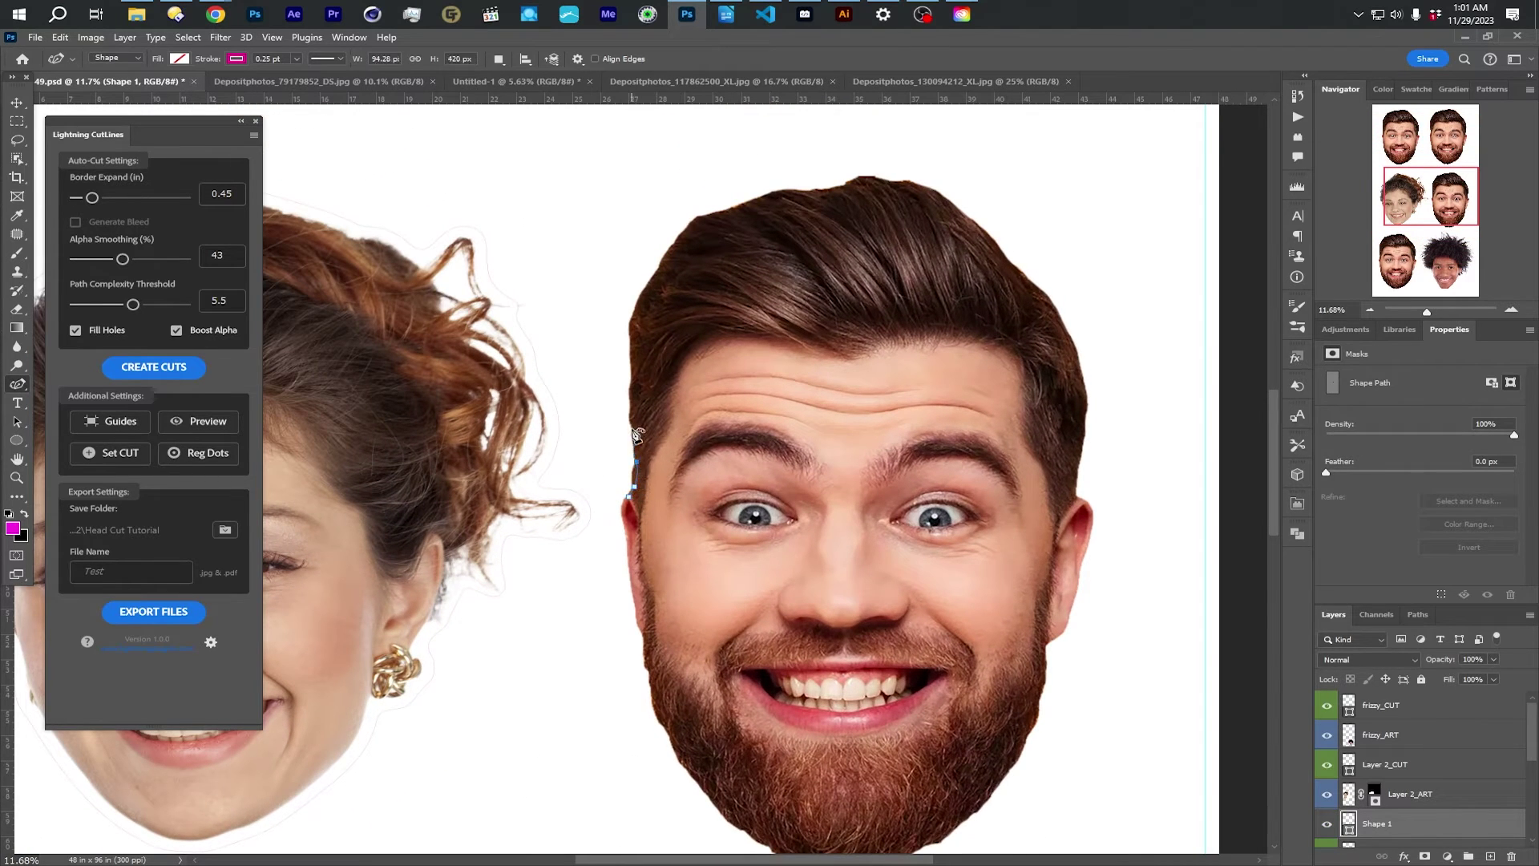
left_click(633, 429)
left_click(633, 385)
left_click(631, 333)
left_click(638, 307)
left_click(660, 269)
left_click(684, 234)
left_click(705, 215)
left_click(752, 200)
left_click(795, 190)
left_click(851, 182)
left_click(892, 180)
left_click(930, 190)
left_click(975, 225)
left_click(1014, 265)
left_click(1057, 314)
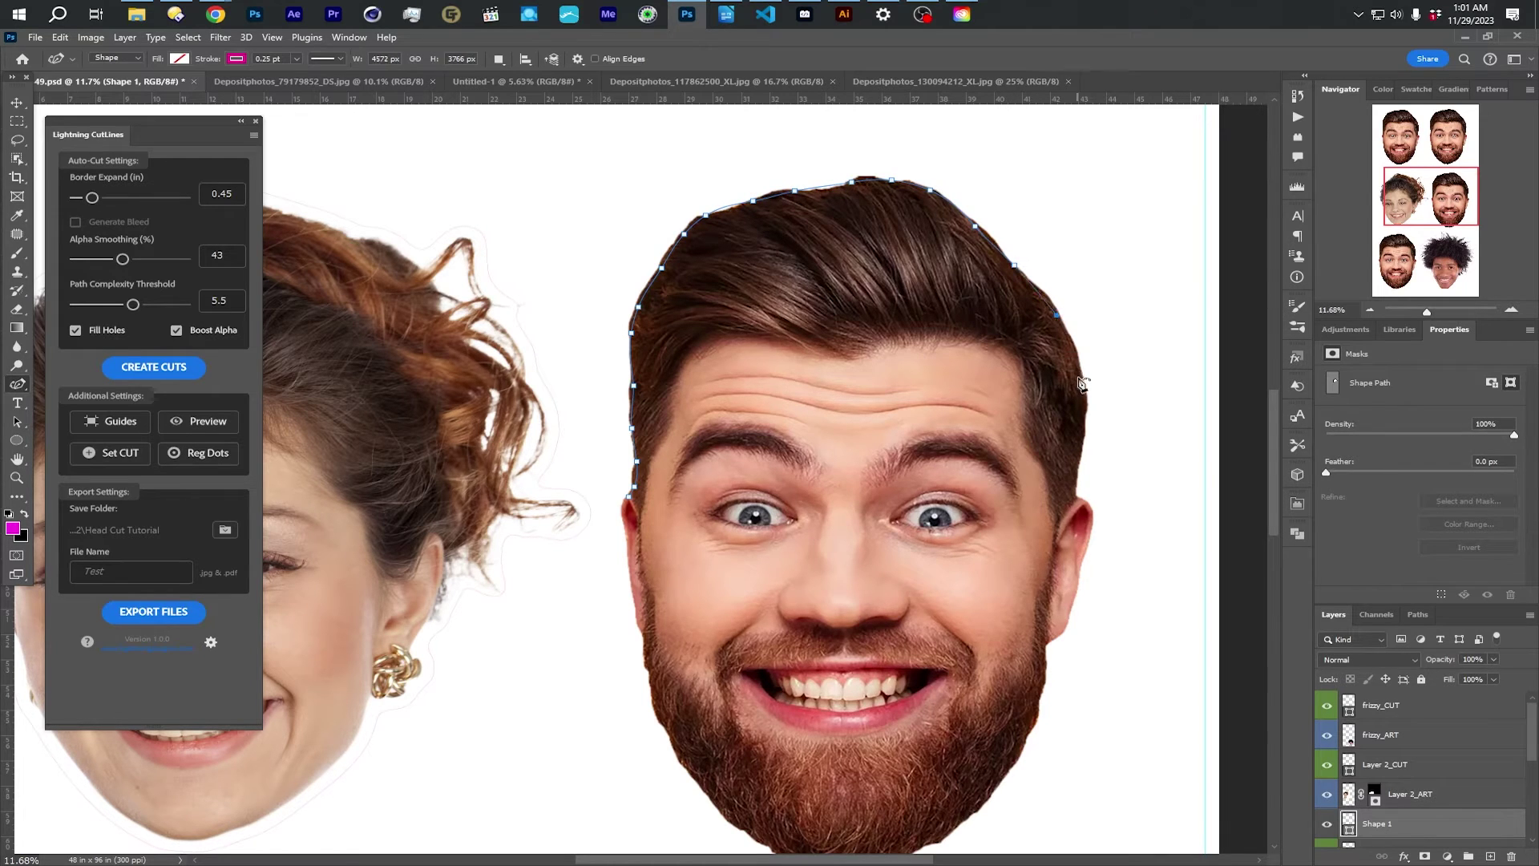
left_click(1078, 375)
left_click(1073, 482)
Step: Continue the outline around the right ear and down the beard's right edge
left_click(1071, 503)
left_click(1081, 503)
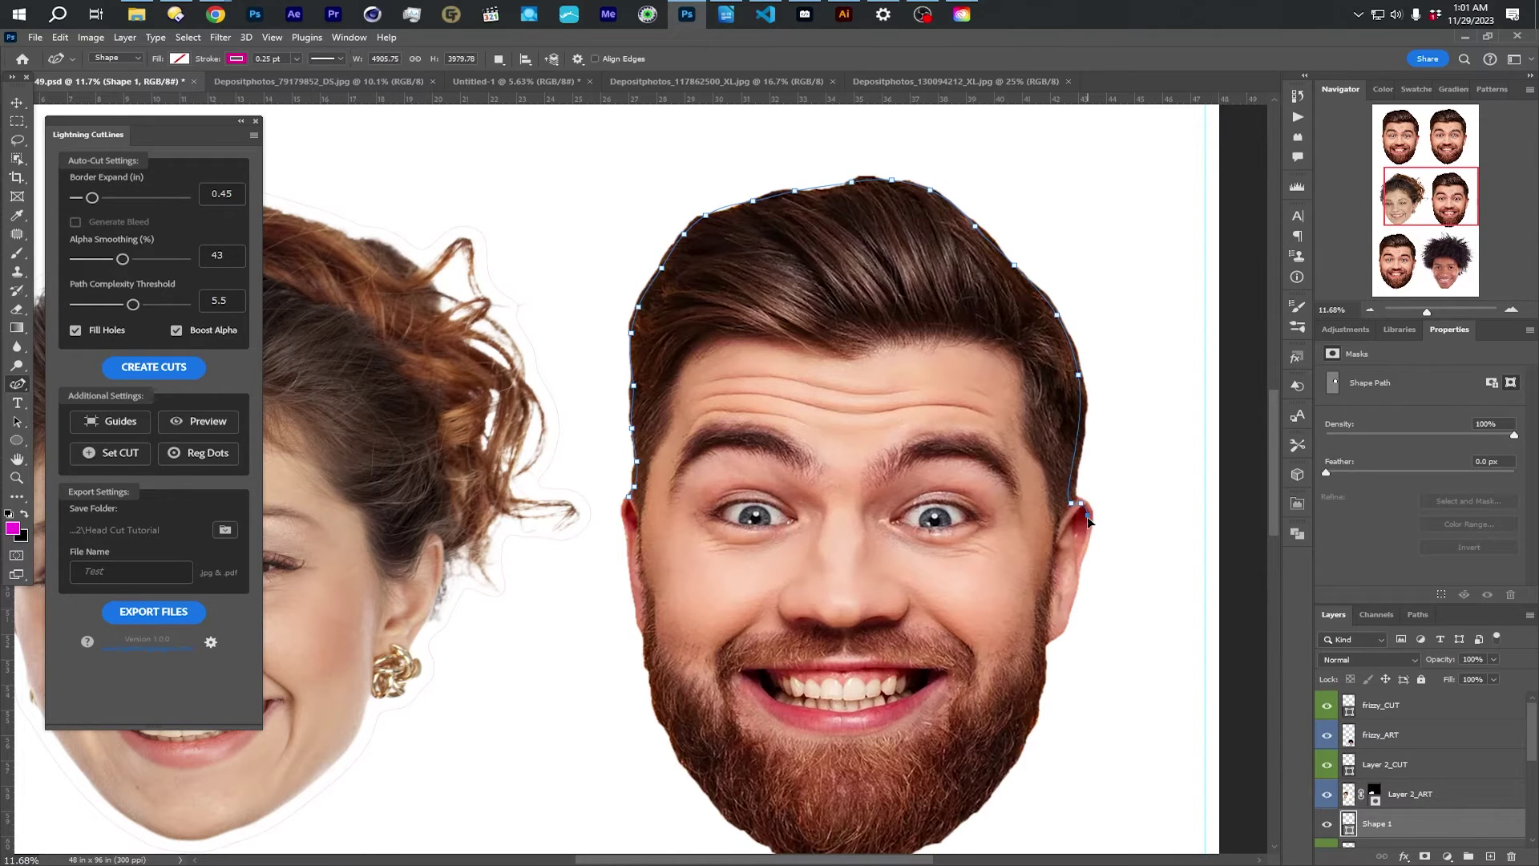
left_click(1081, 589)
left_click(1072, 609)
left_click(1051, 649)
left_click(1040, 646)
left_click(1023, 722)
left_click(1027, 737)
left_click(1008, 763)
left_click(979, 797)
Step: Finish the outline along the beard bottom and up the left cheek, then tighten the ear point
left_click_drag(937, 802, 973, 707)
left_click(946, 754)
left_click(898, 772)
left_click(797, 737)
left_click(748, 698)
left_click(716, 651)
left_click(693, 586)
left_click(679, 533)
left_click(665, 466)
left_click(664, 418)
left_click_drag(860, 401, 761, 445)
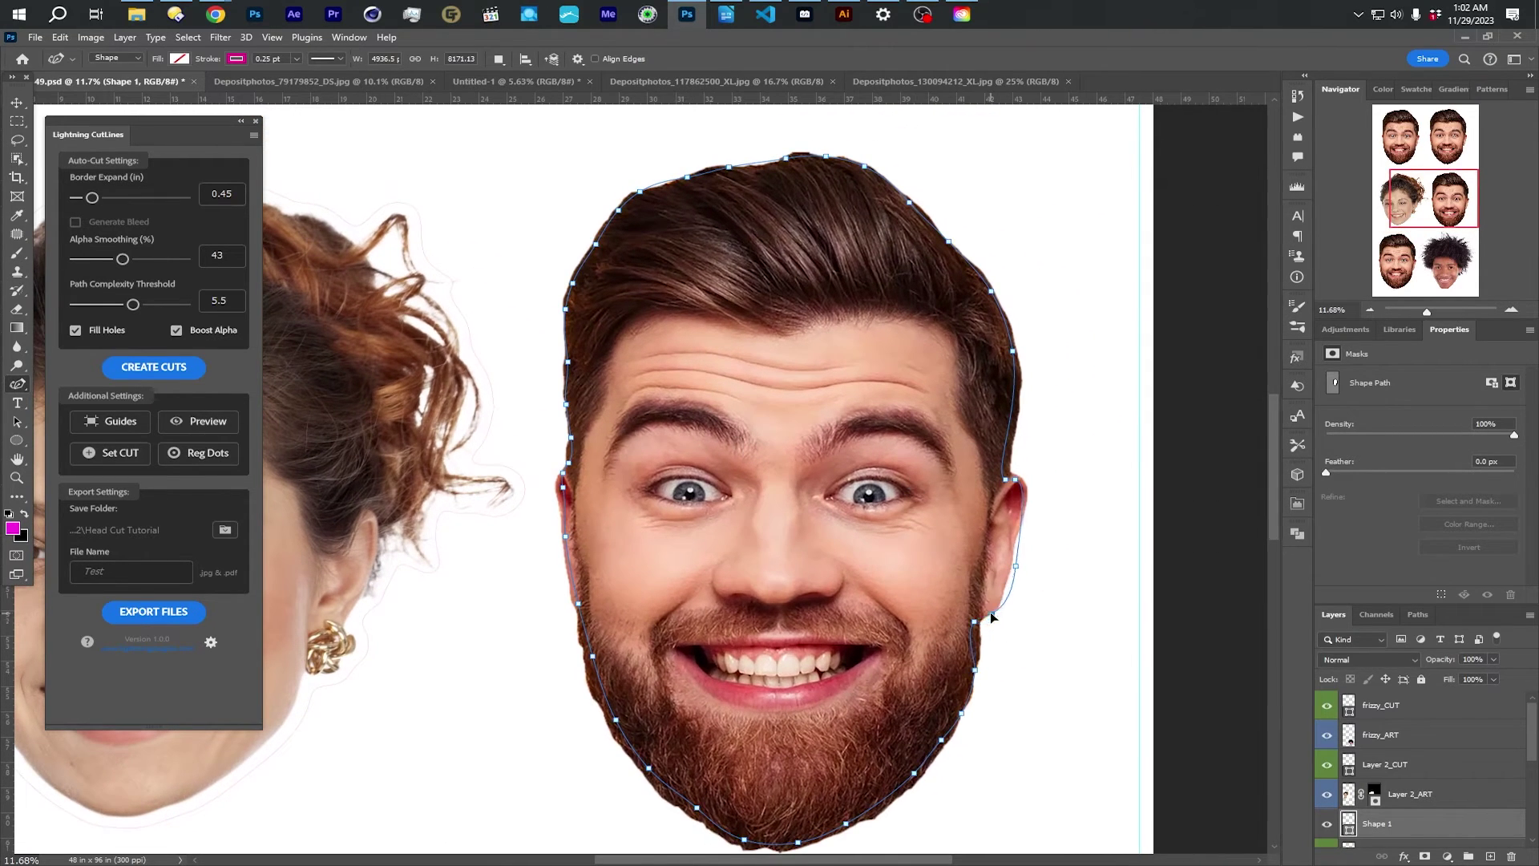
left_click(992, 612)
left_click_drag(1015, 565, 1009, 564)
Step: Keep the pen tool's drawing mode set to Shape for the beard outline
left_click(121, 59)
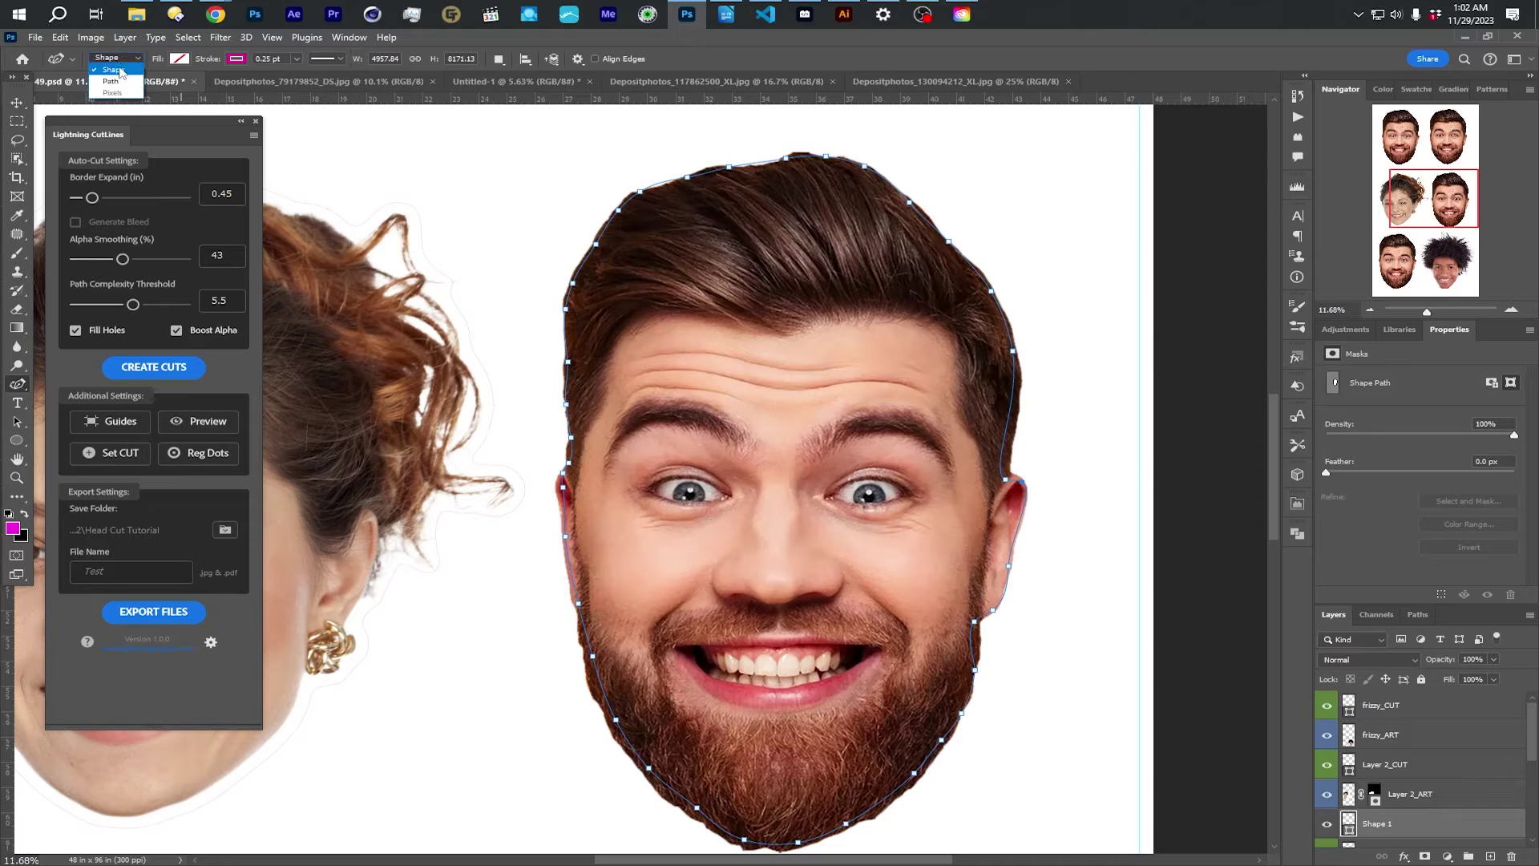
left_click(124, 68)
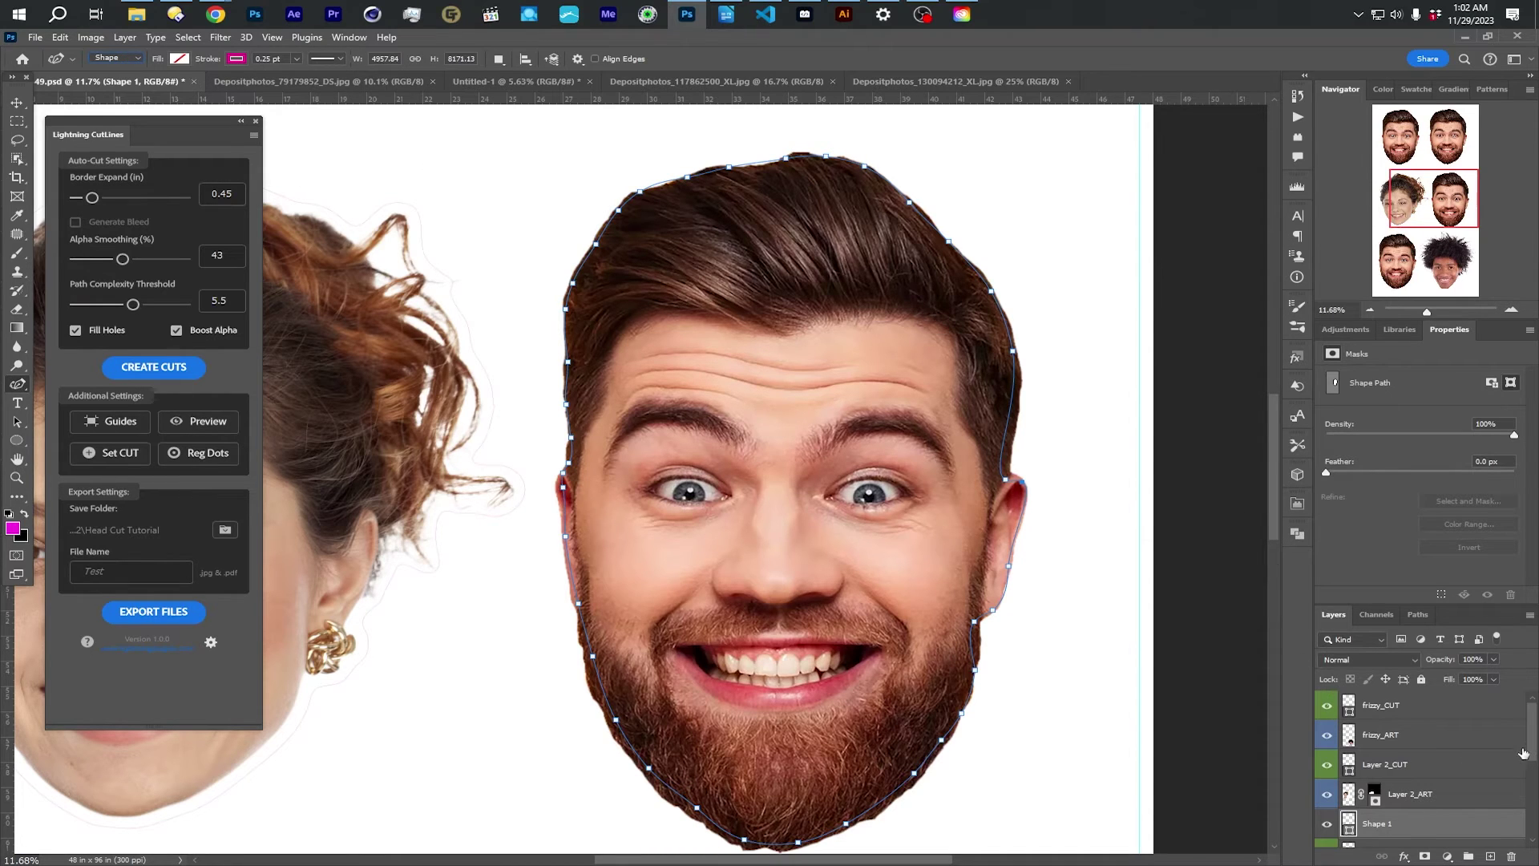
scroll(1410, 782, "down", 1)
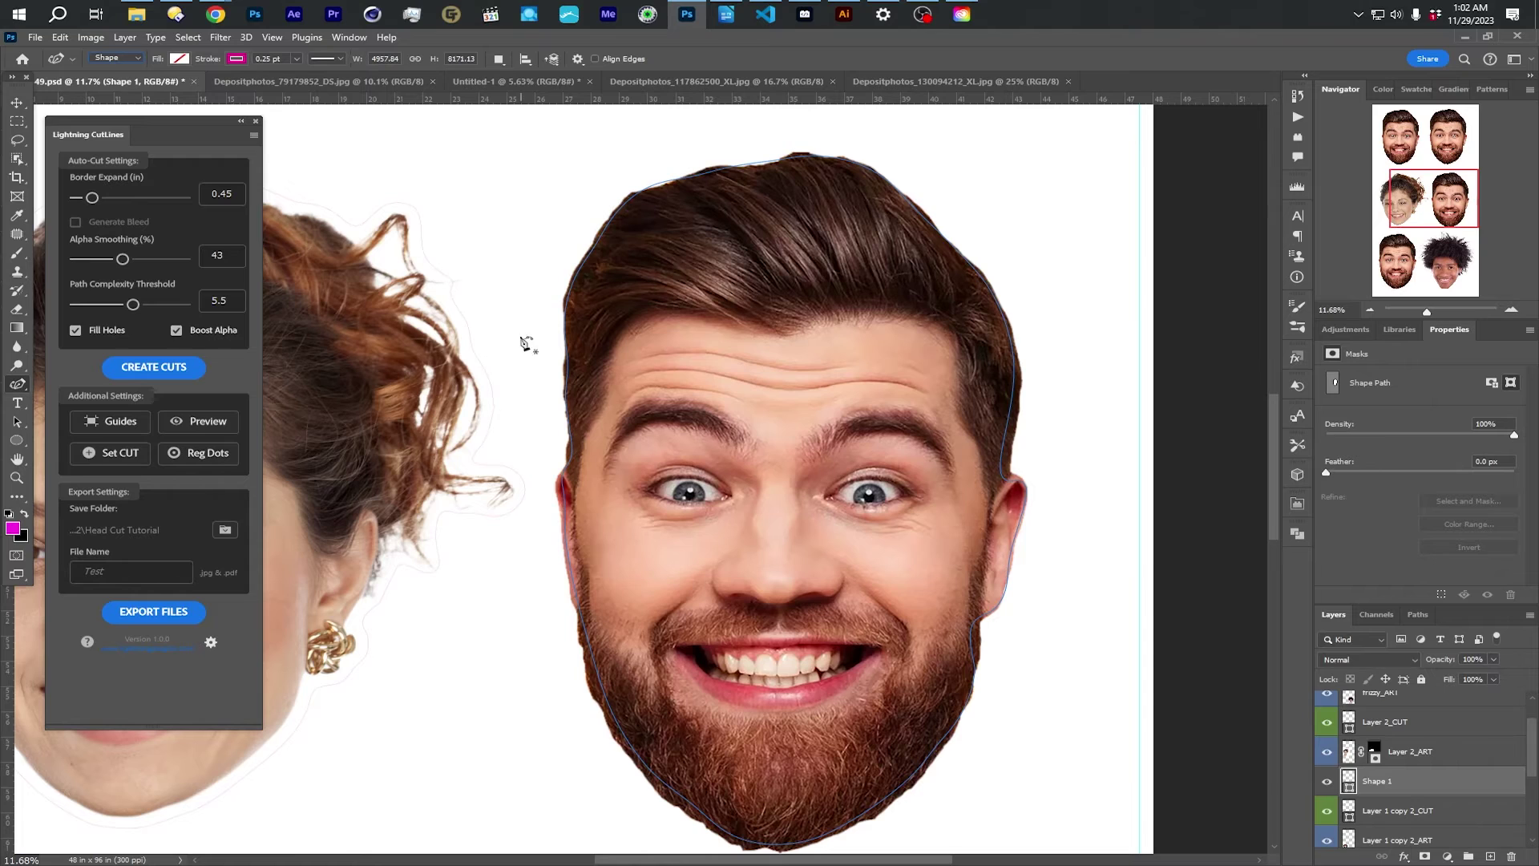
Step: Check Shape 1's saved path, then add an anchor point on the beard outline
left_click(1419, 615)
left_click(1335, 615)
left_click(1448, 857)
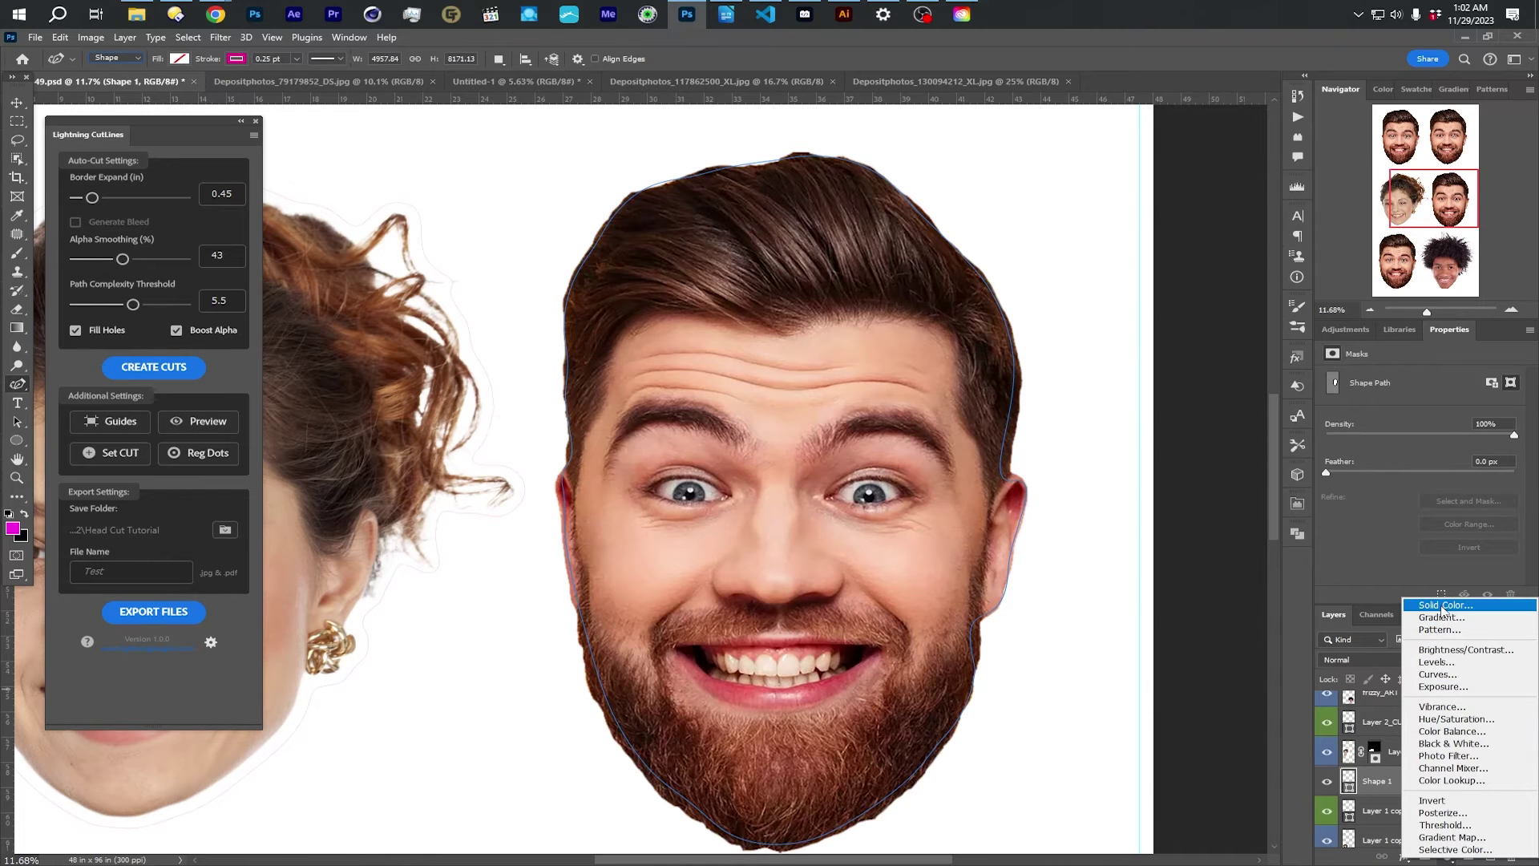
left_click(1368, 790)
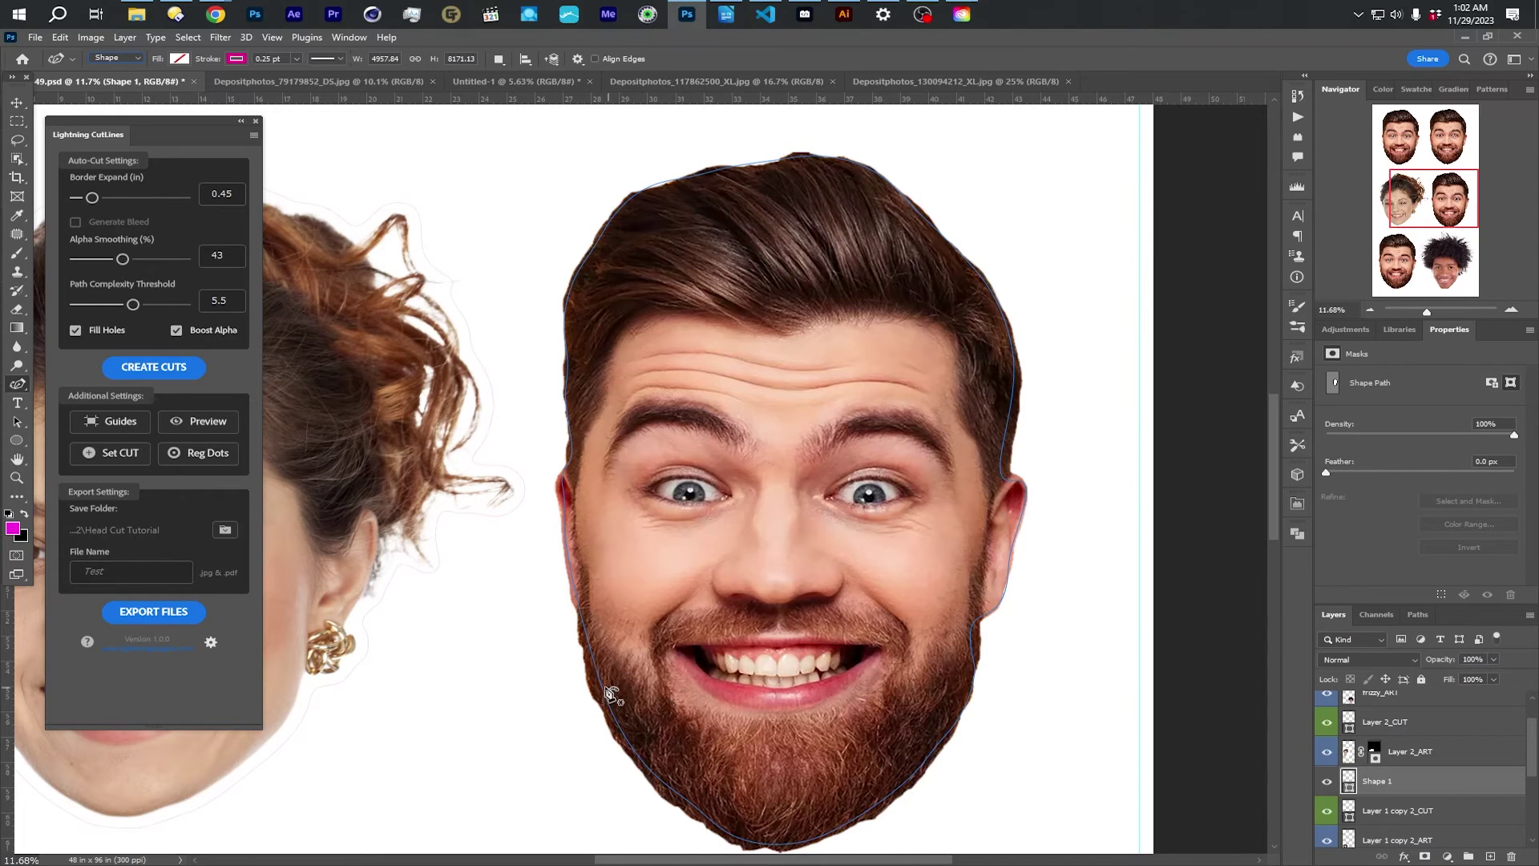
left_click(573, 580)
Step: Preview the Lightning CutLines cut areas, then centre the view on the bearded face
left_click(200, 422)
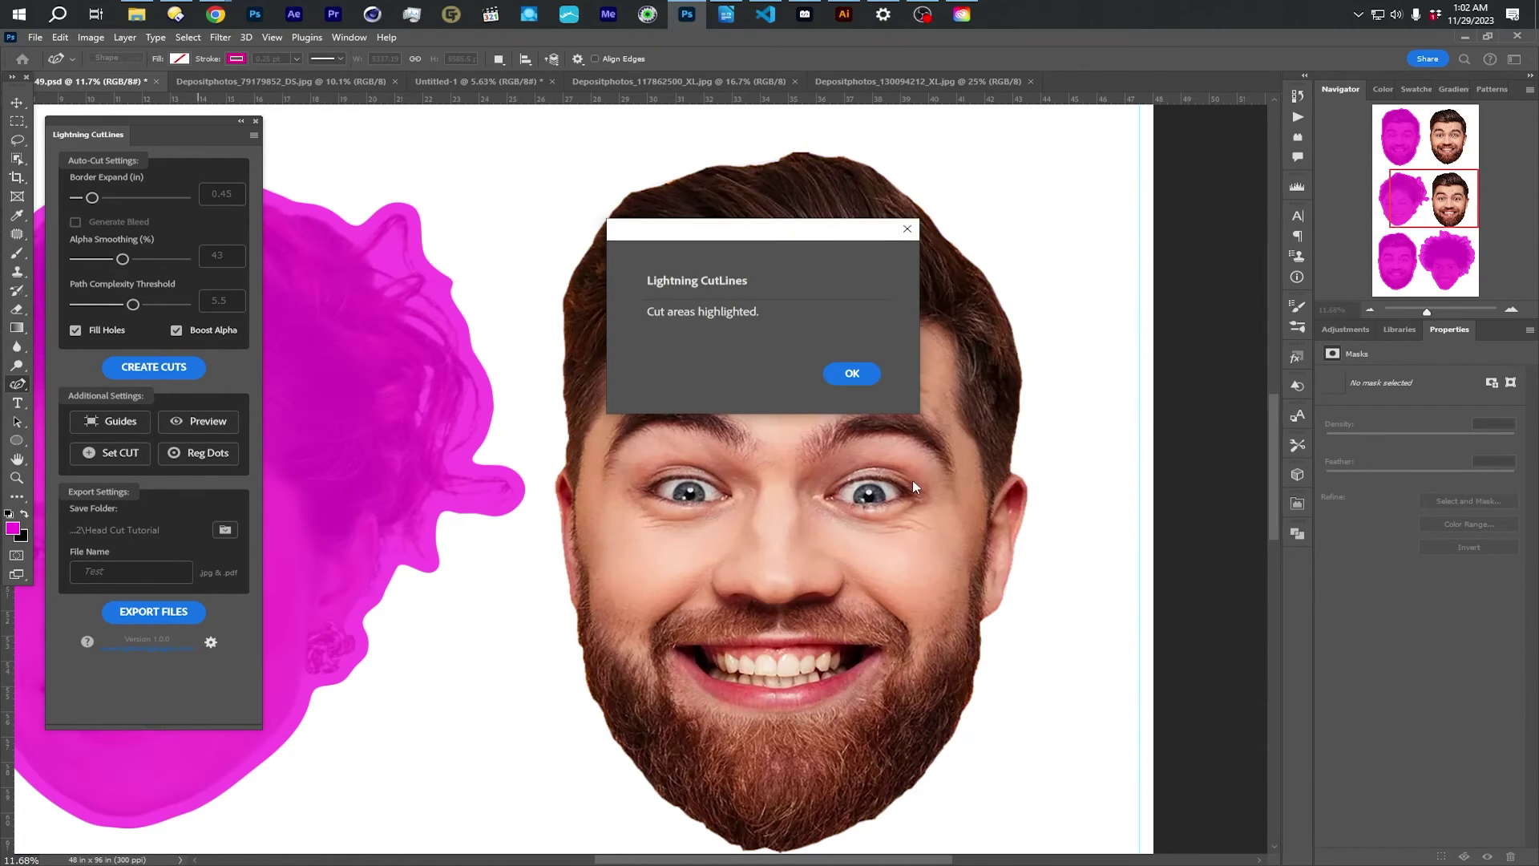
left_click(854, 374)
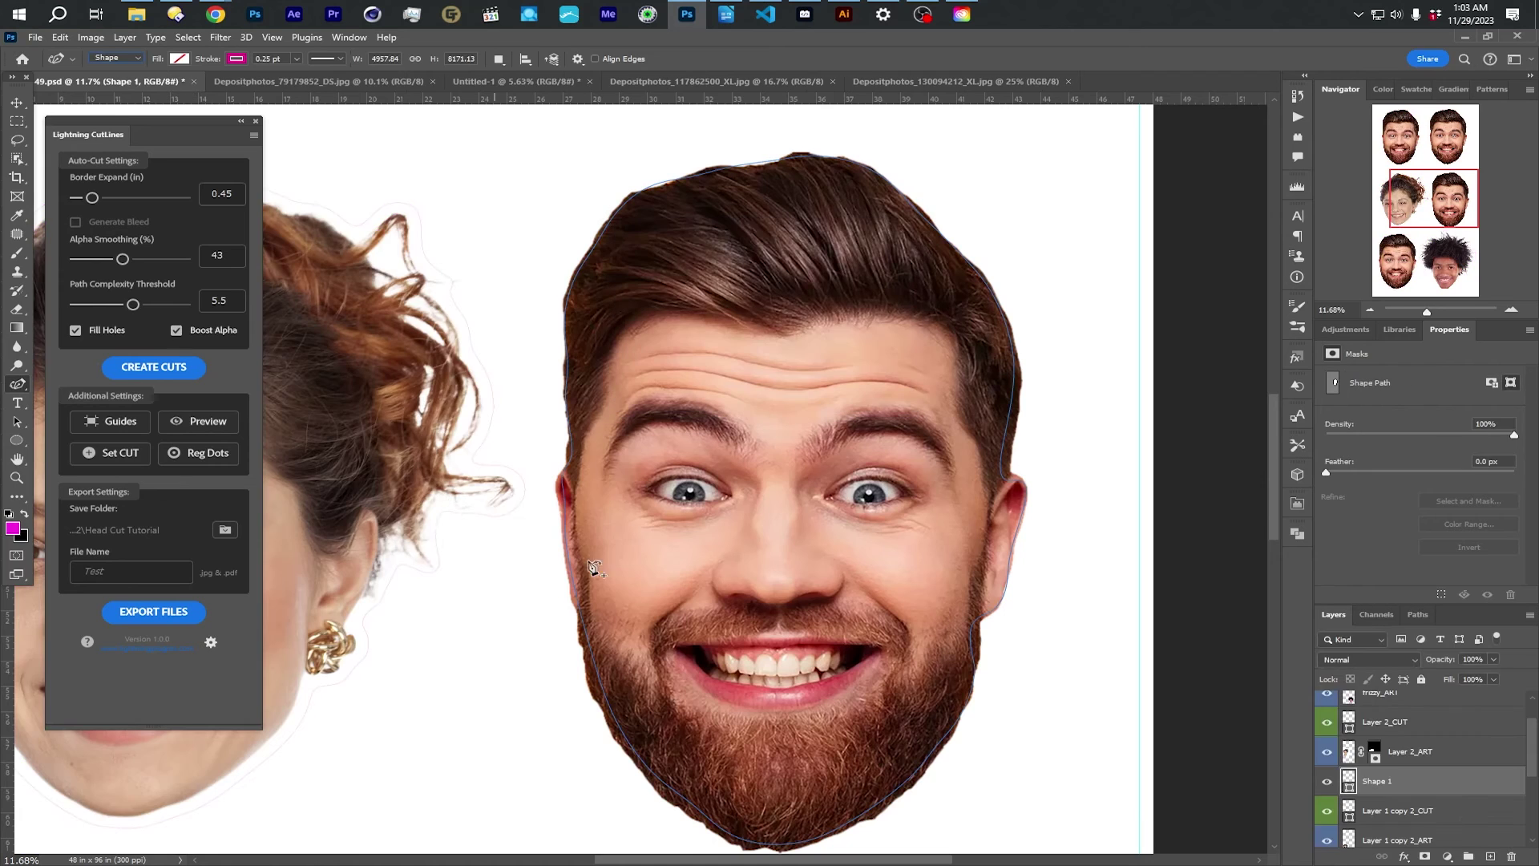
left_click(16, 102)
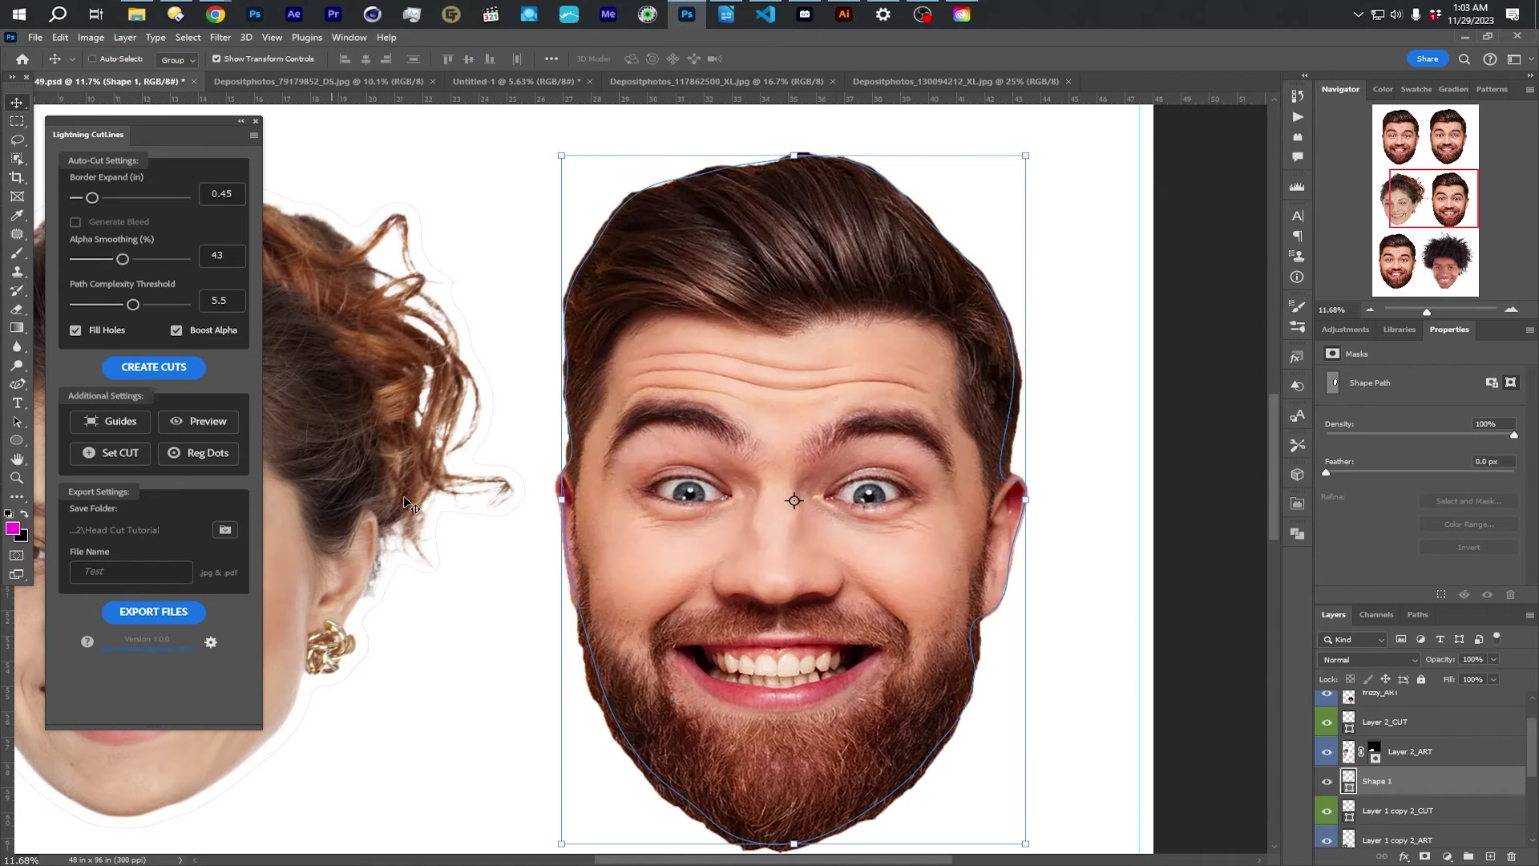
left_click_drag(775, 735, 788, 683)
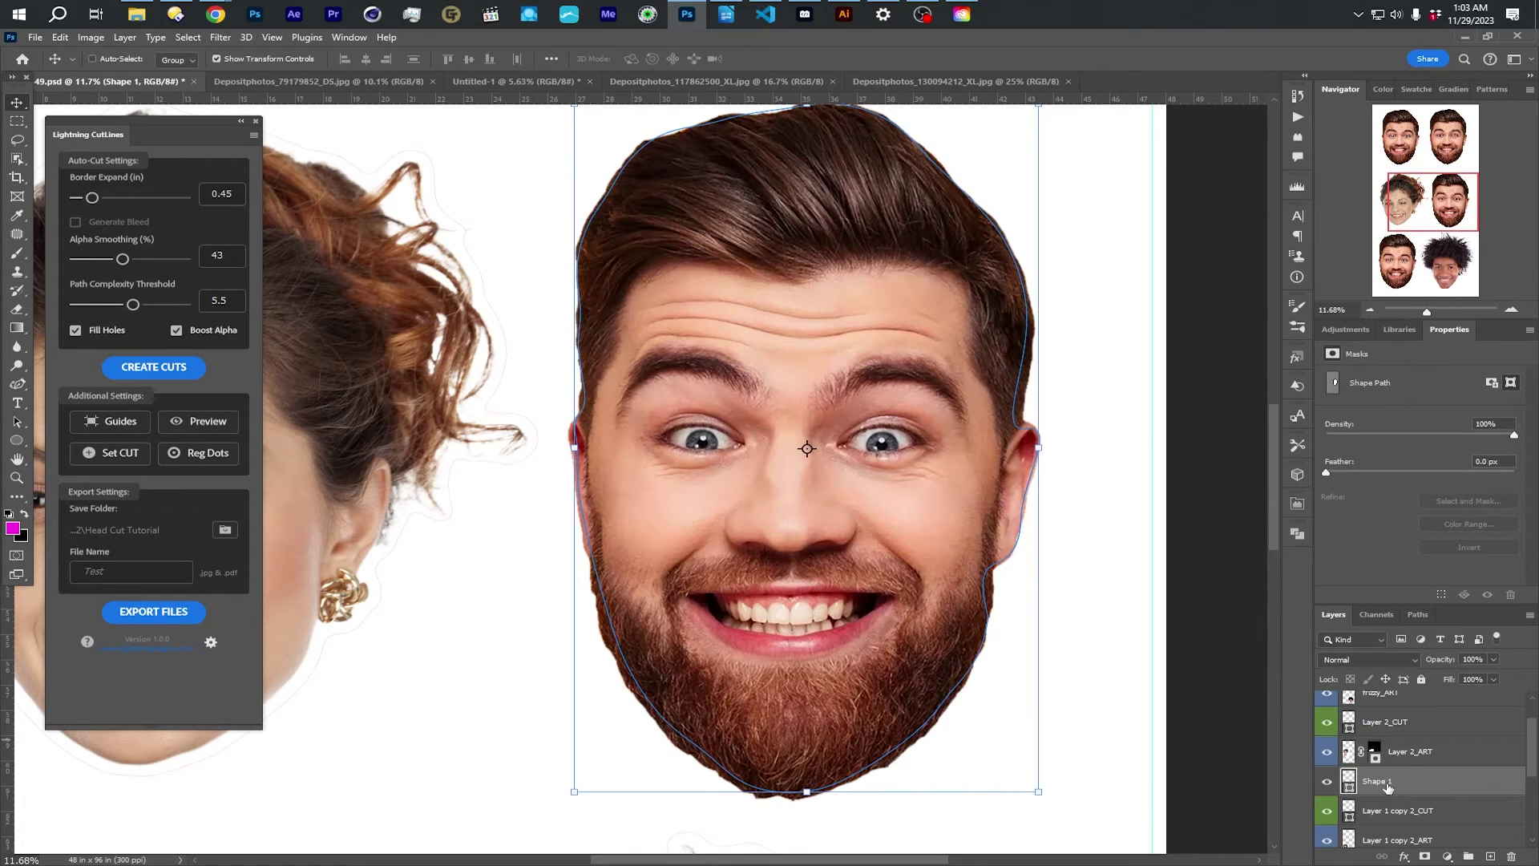
Step: Rename the Shape 1 layer to Shape 1_CUT
left_click(1395, 817)
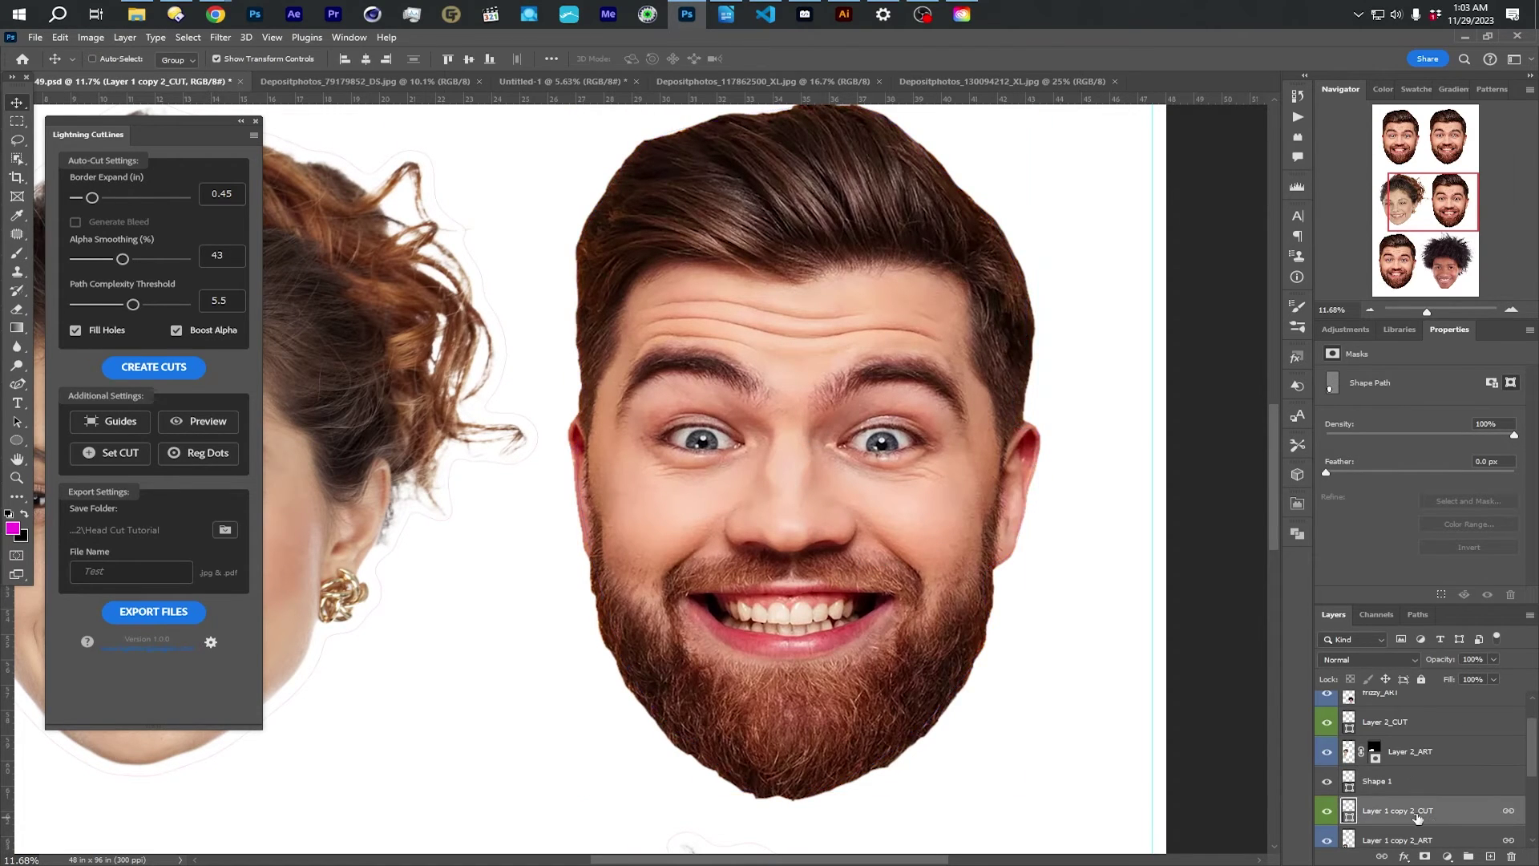
left_click(1391, 786)
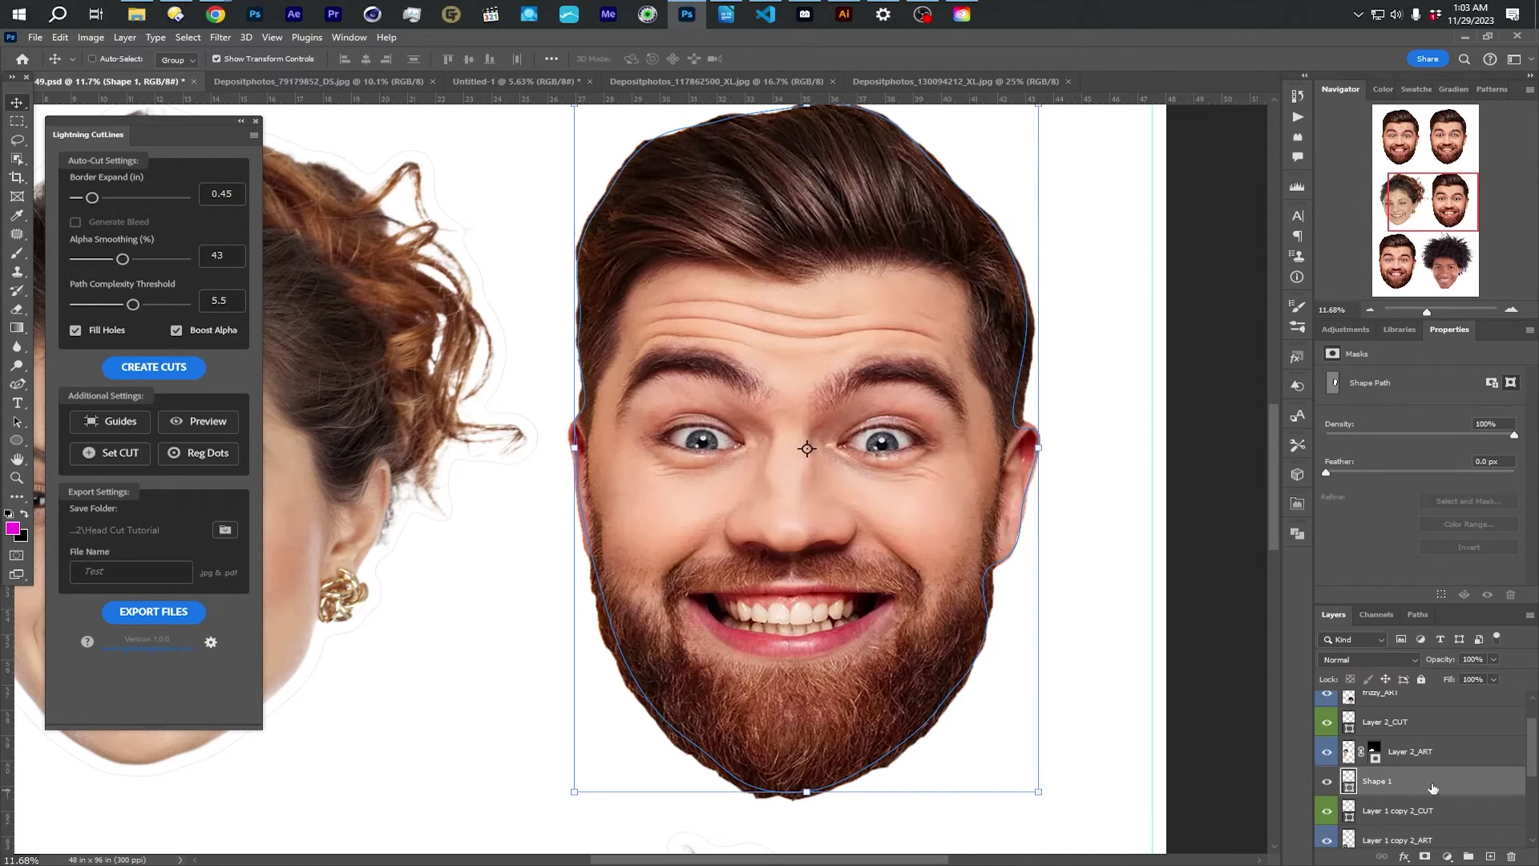
double_click(1391, 782)
left_click(1401, 783)
key("Return")
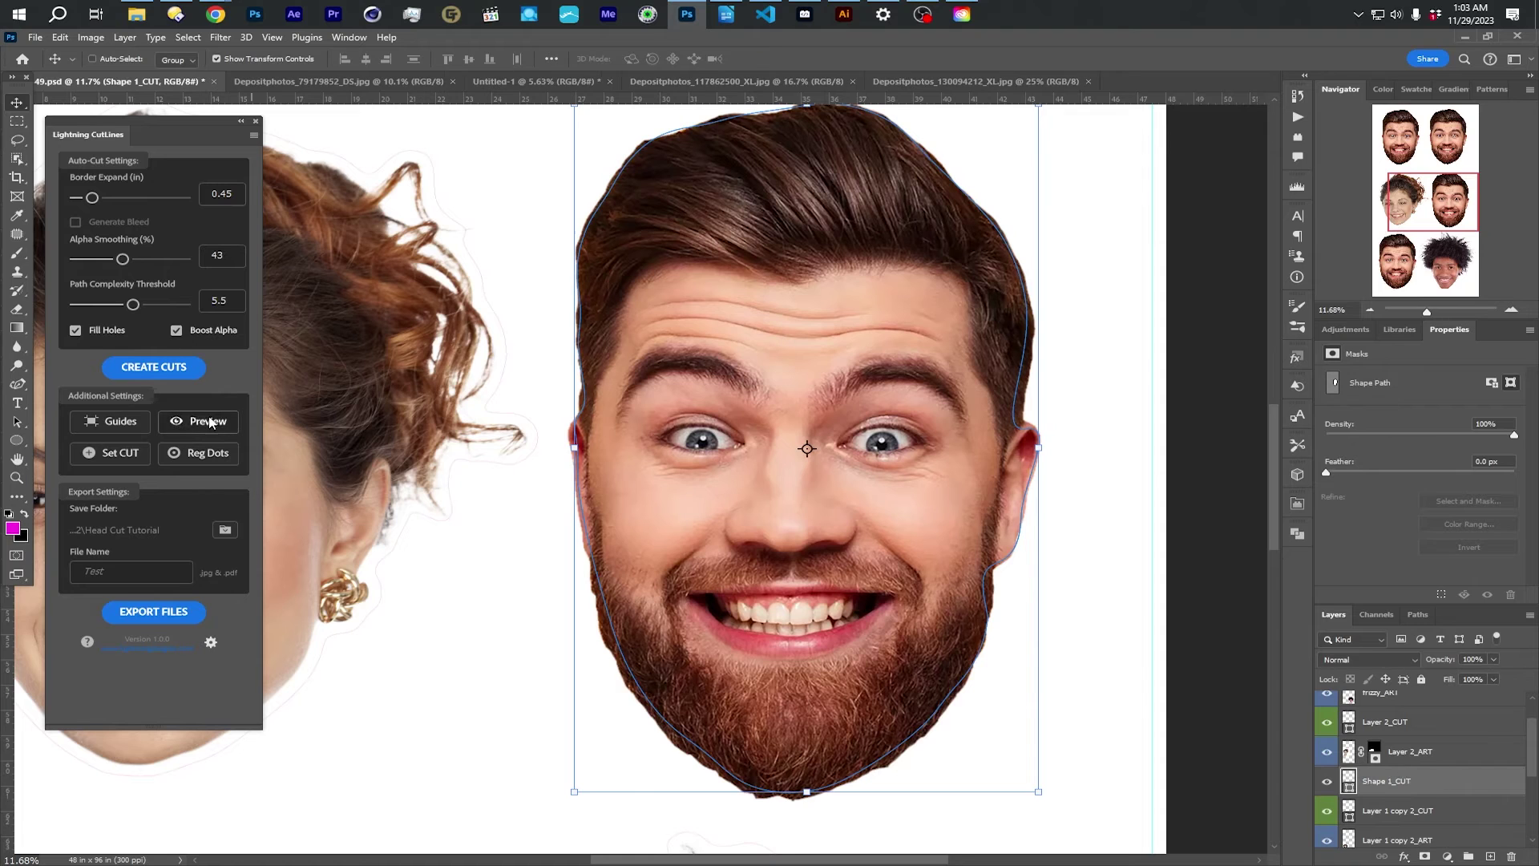
left_click(211, 423)
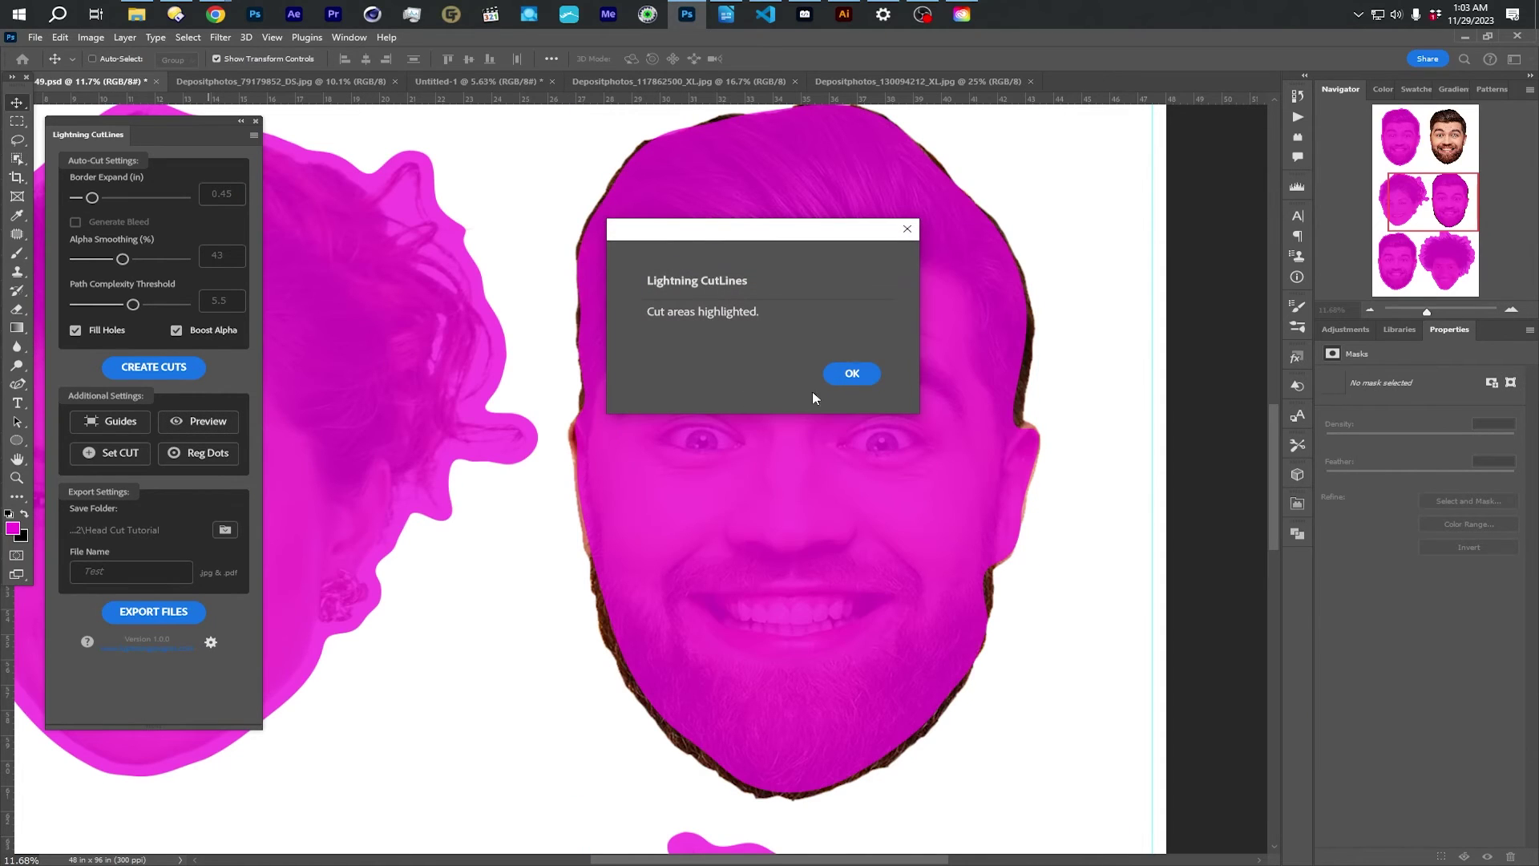
left_click(846, 375)
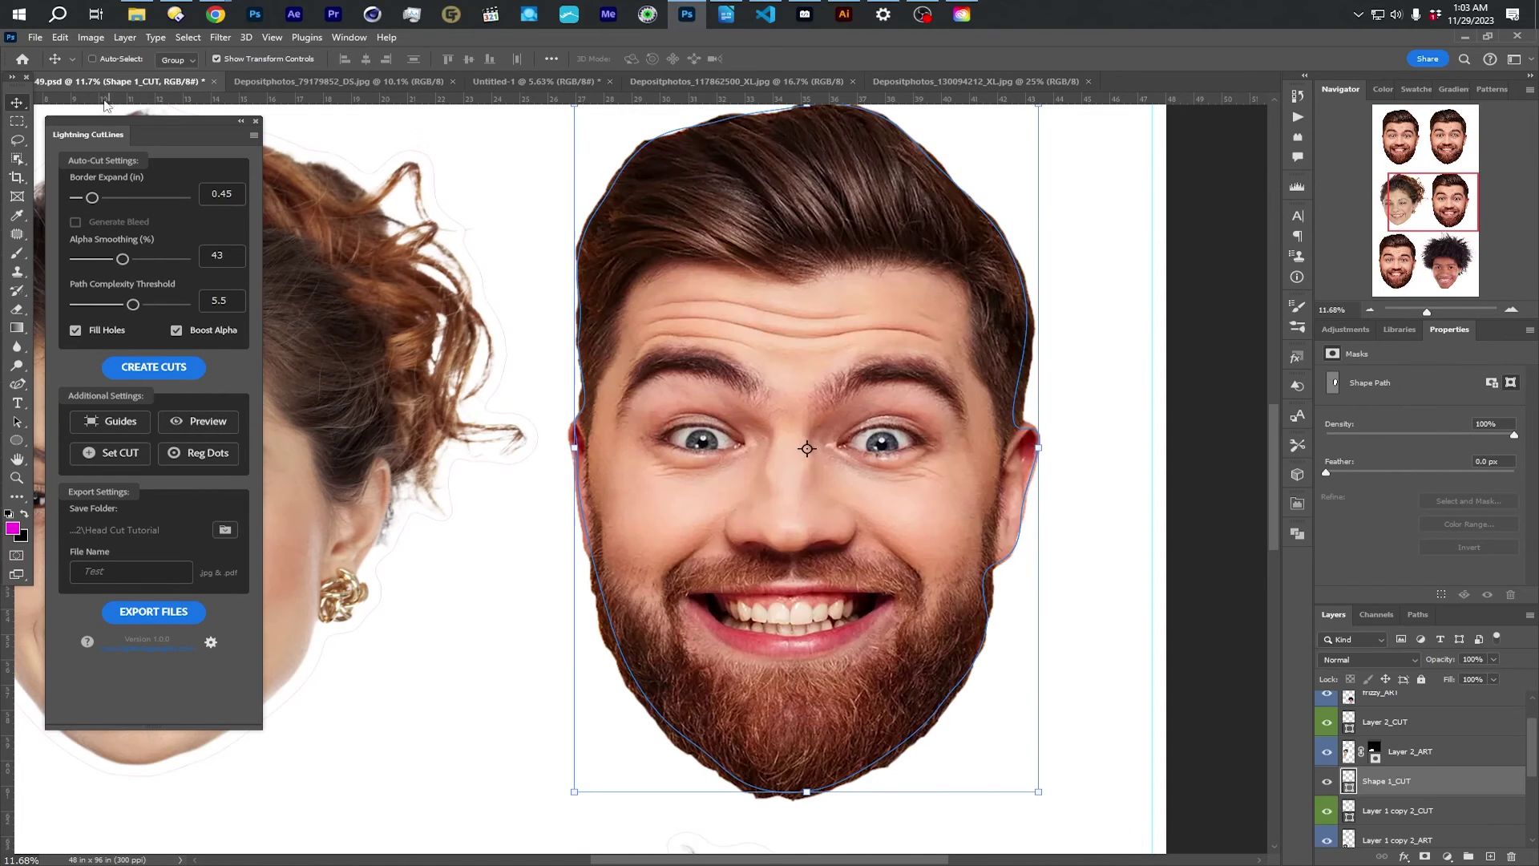
left_click(110, 453)
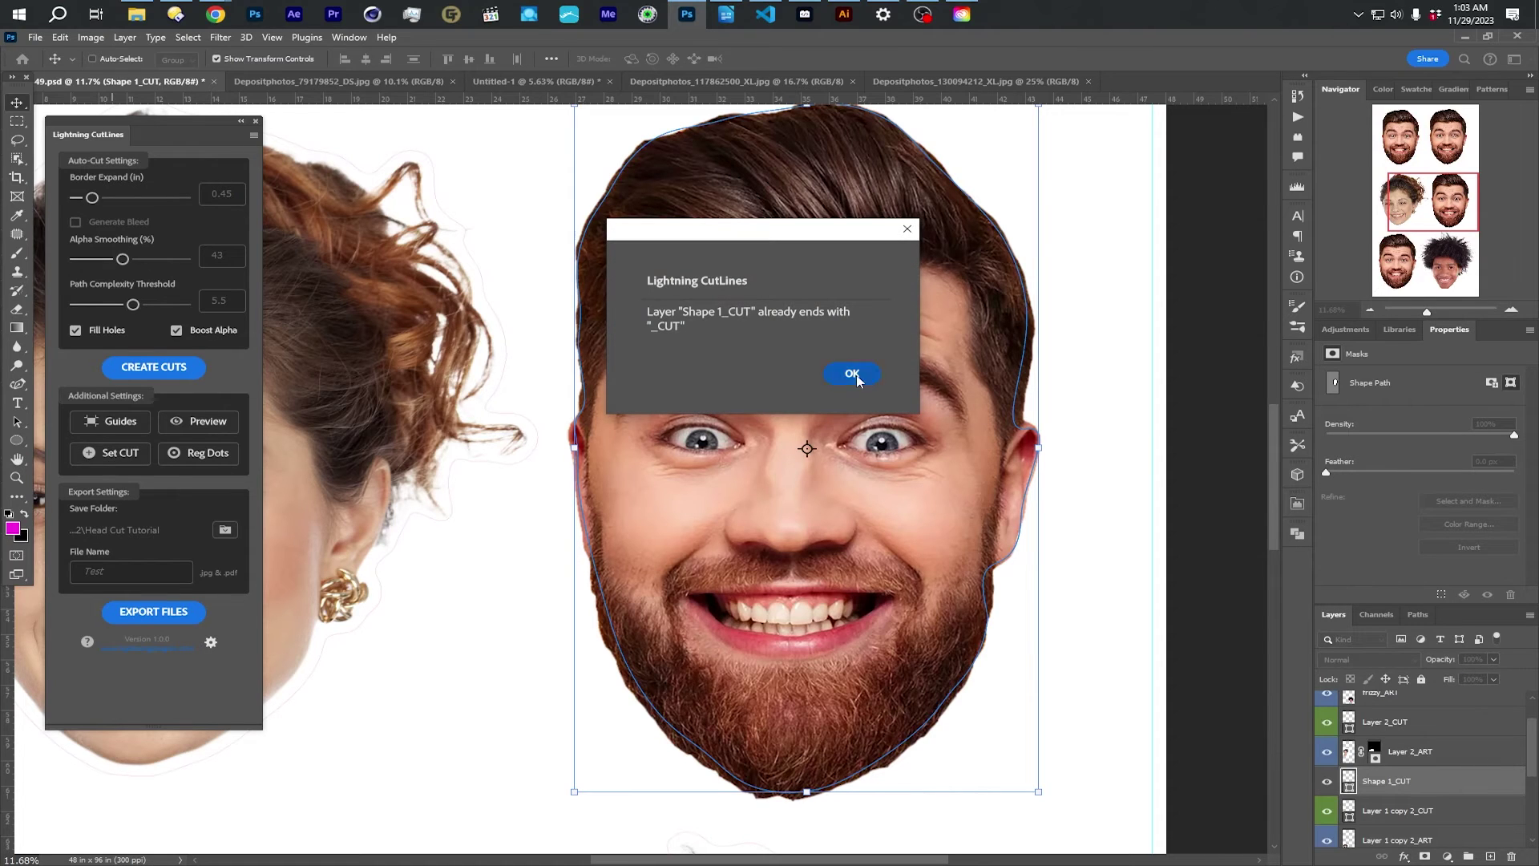
left_click(852, 375)
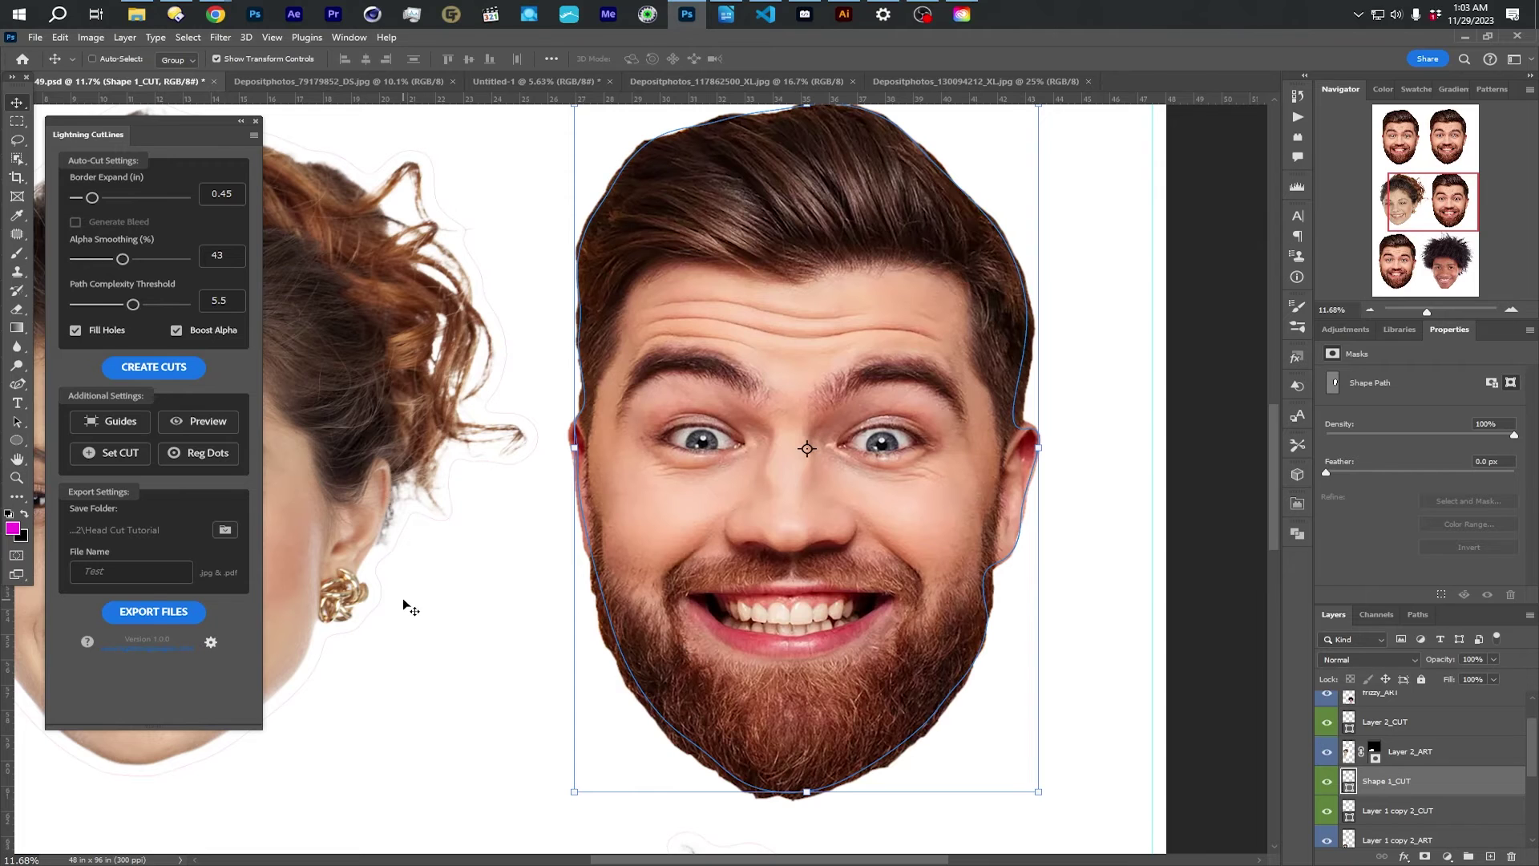
scroll(417, 581, "down", 5)
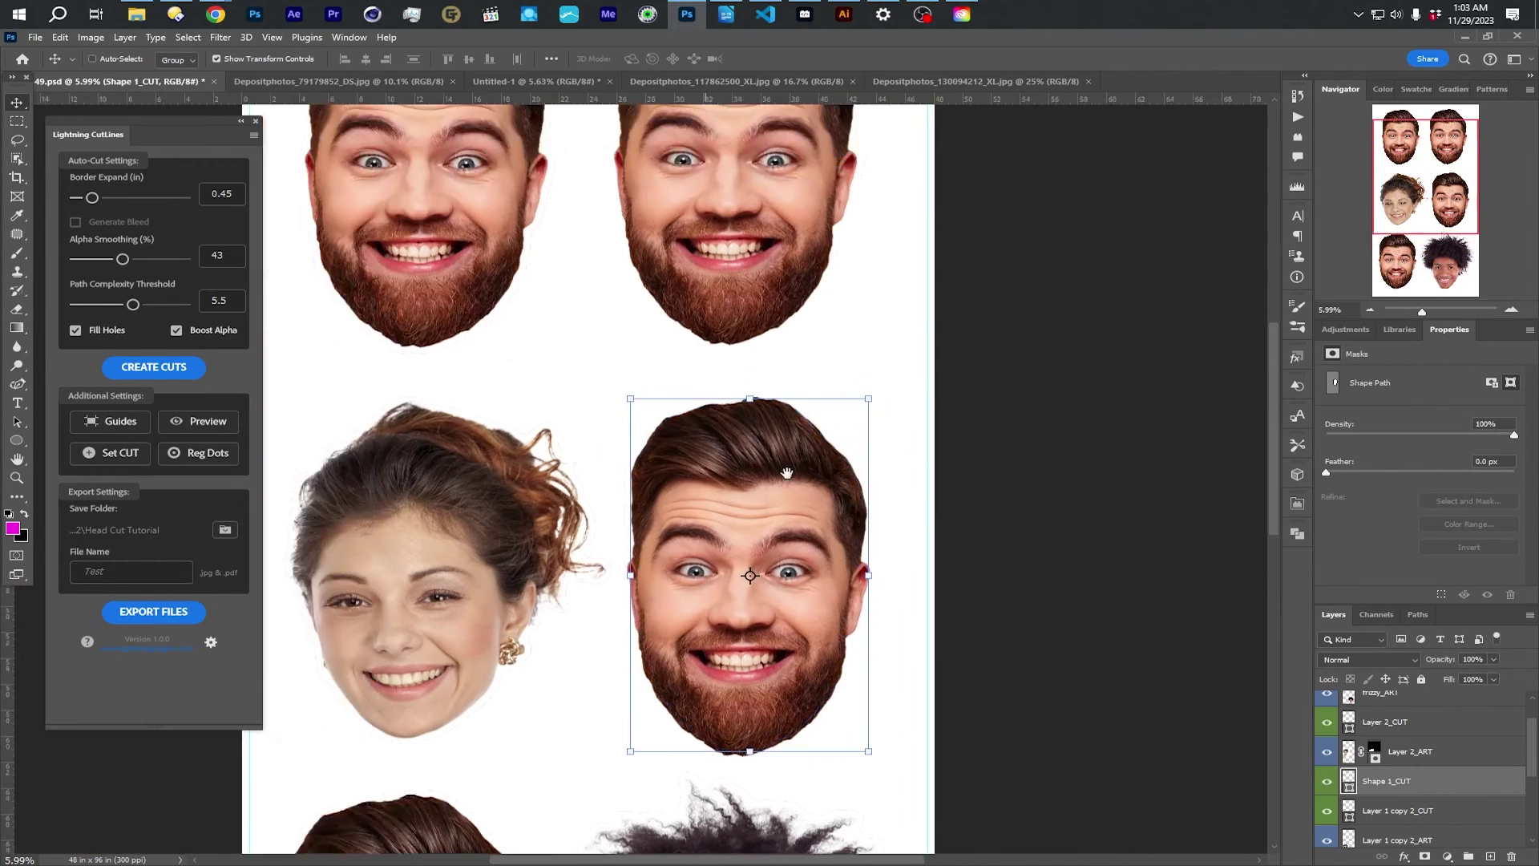
scroll(802, 484, "up", 1)
scroll(497, 319, "up", 2)
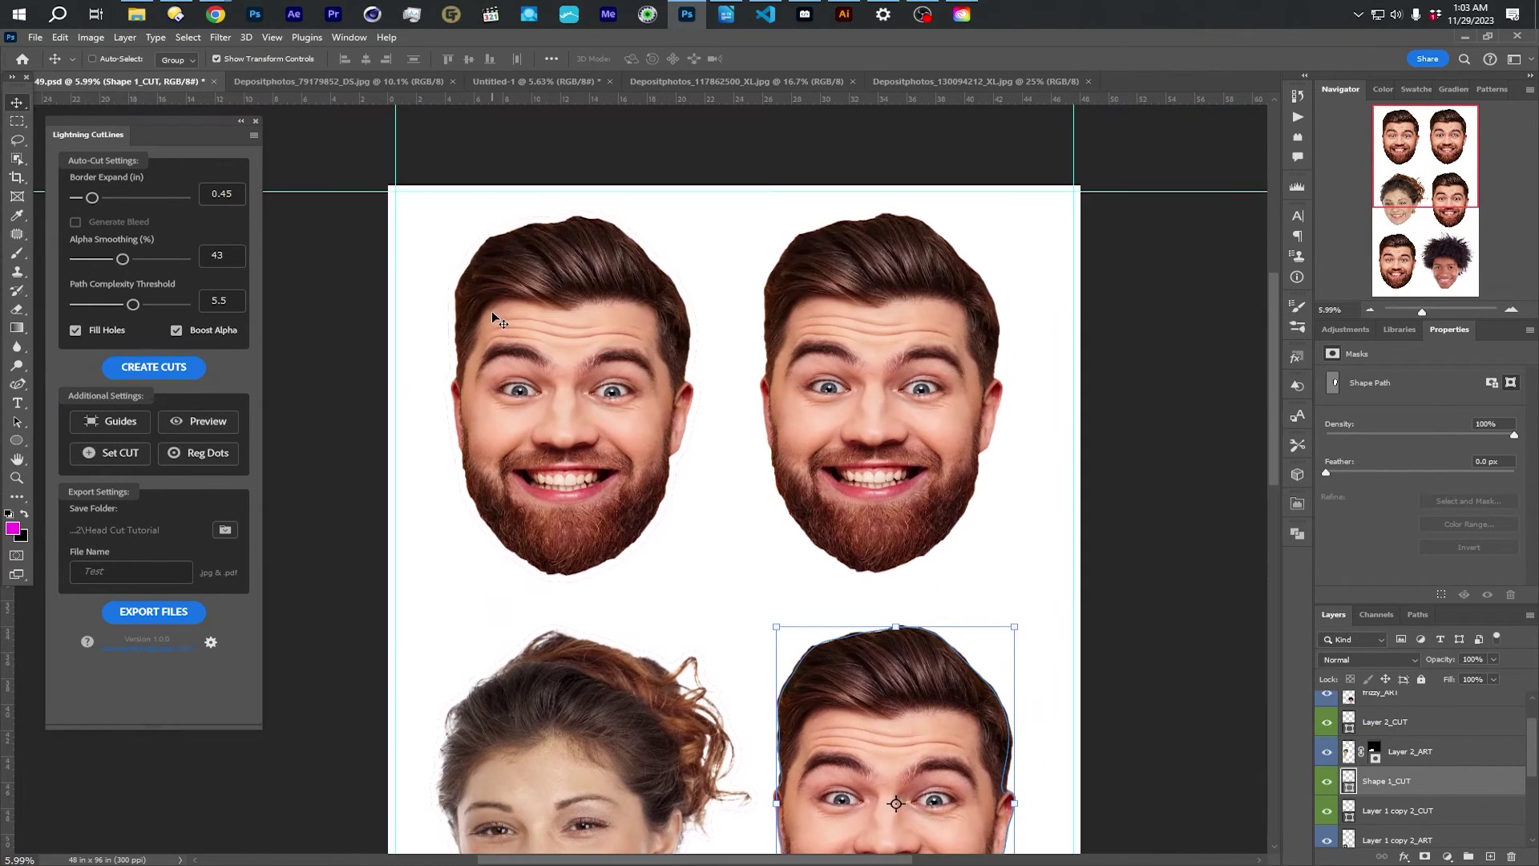
Step: Add Lightning CutLines registration dots around the face sheet
left_click(202, 456)
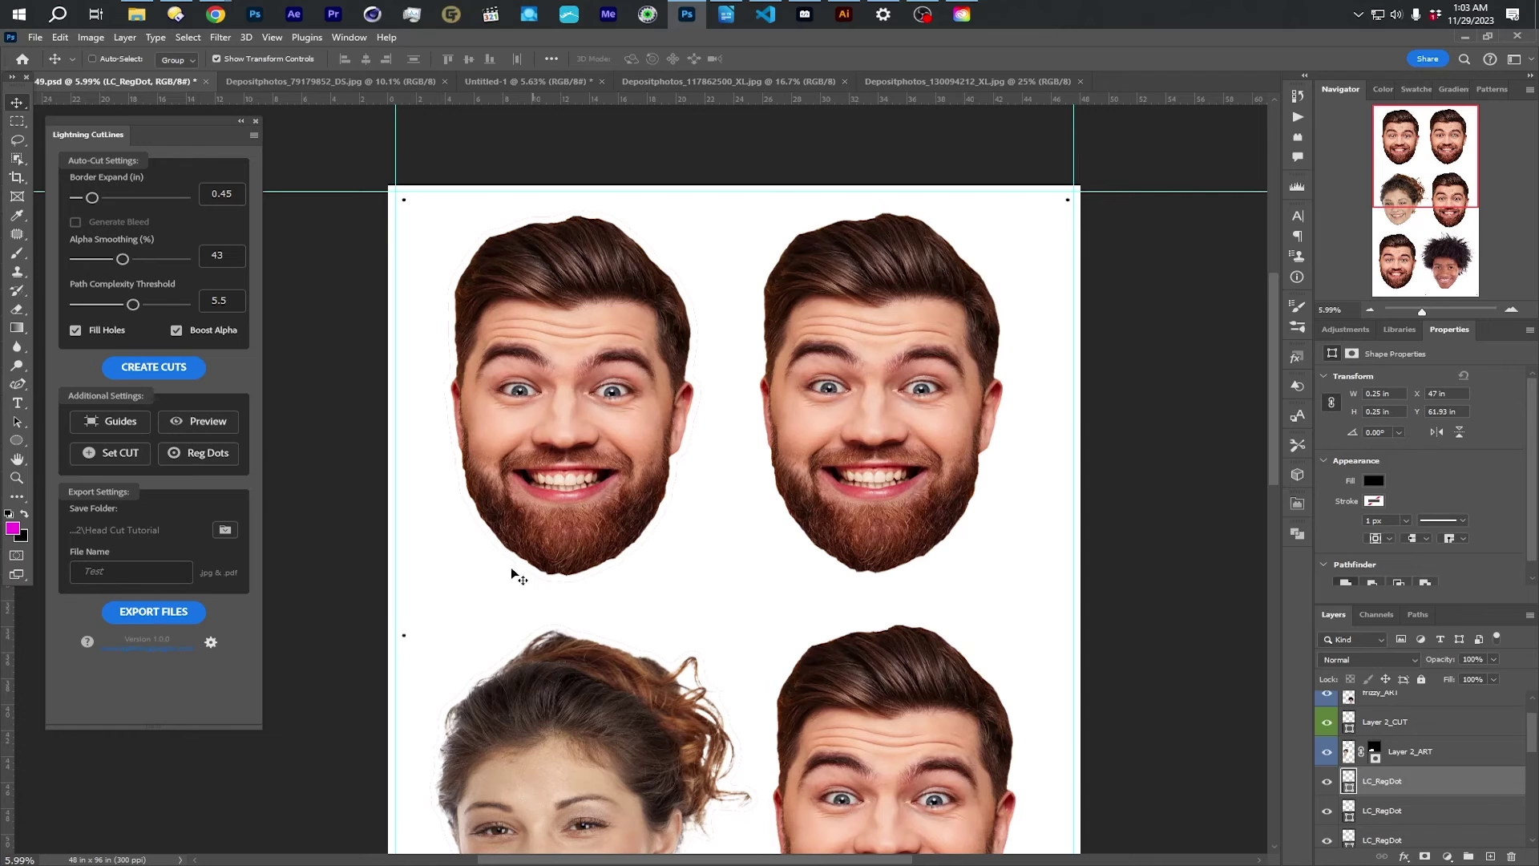
scroll(523, 571, "down", 2)
scroll(606, 667, "down", 3)
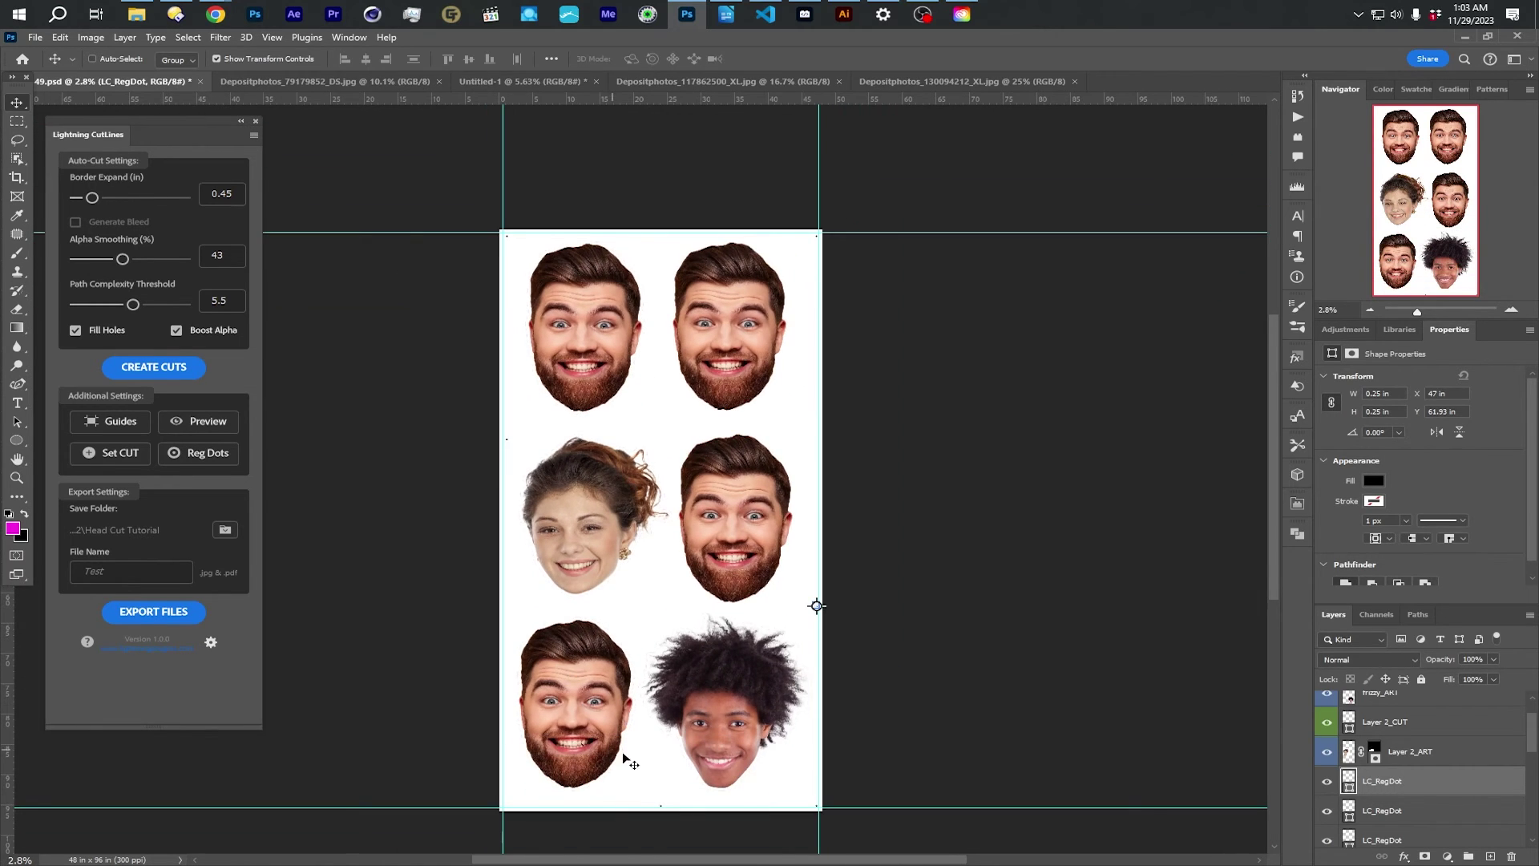
scroll(688, 716, "up", 3)
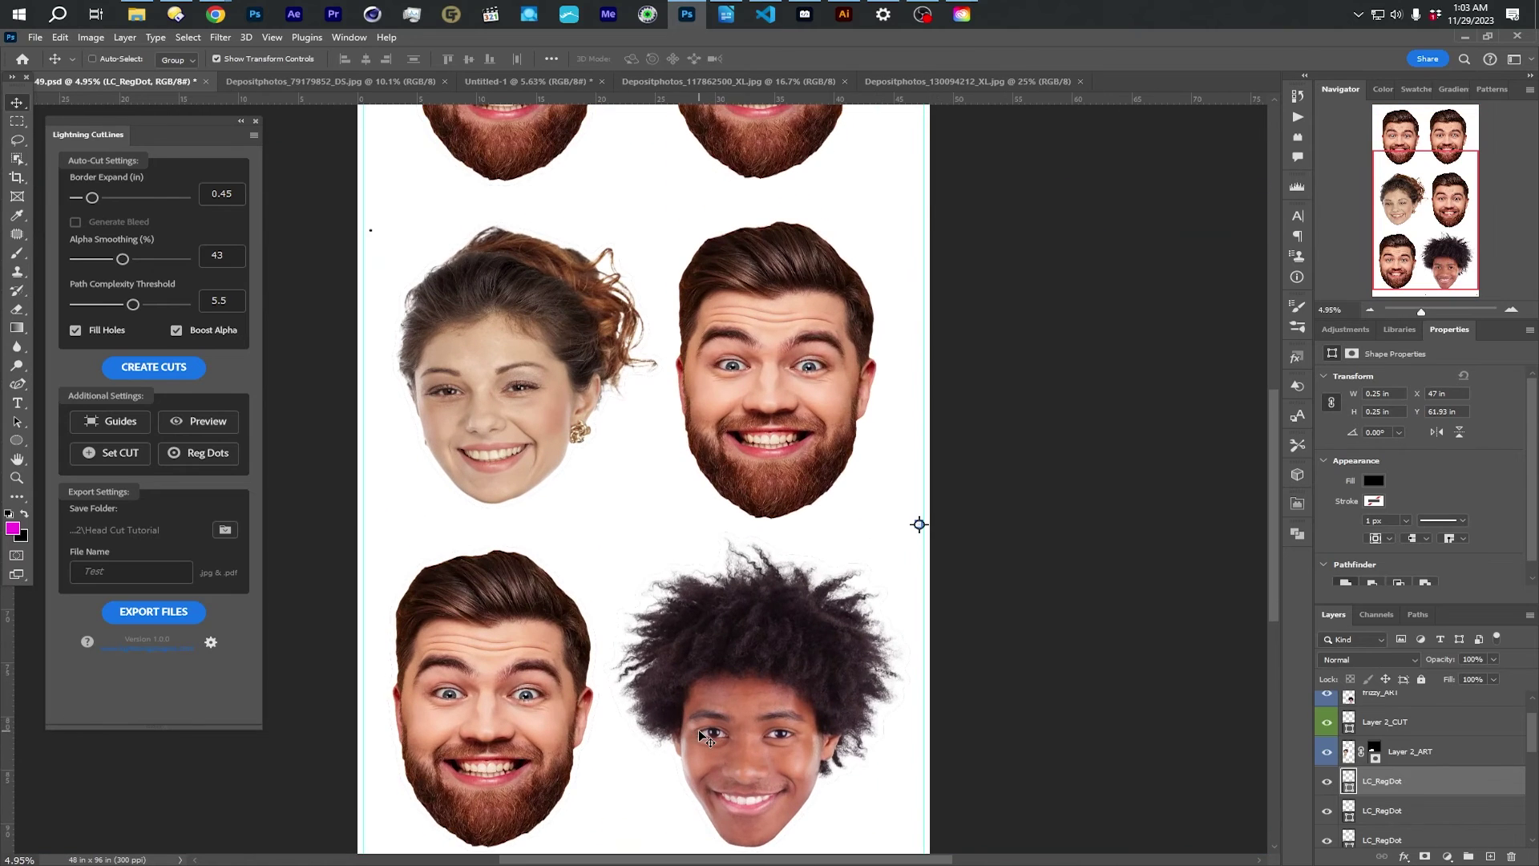
scroll(705, 734, "down", 3)
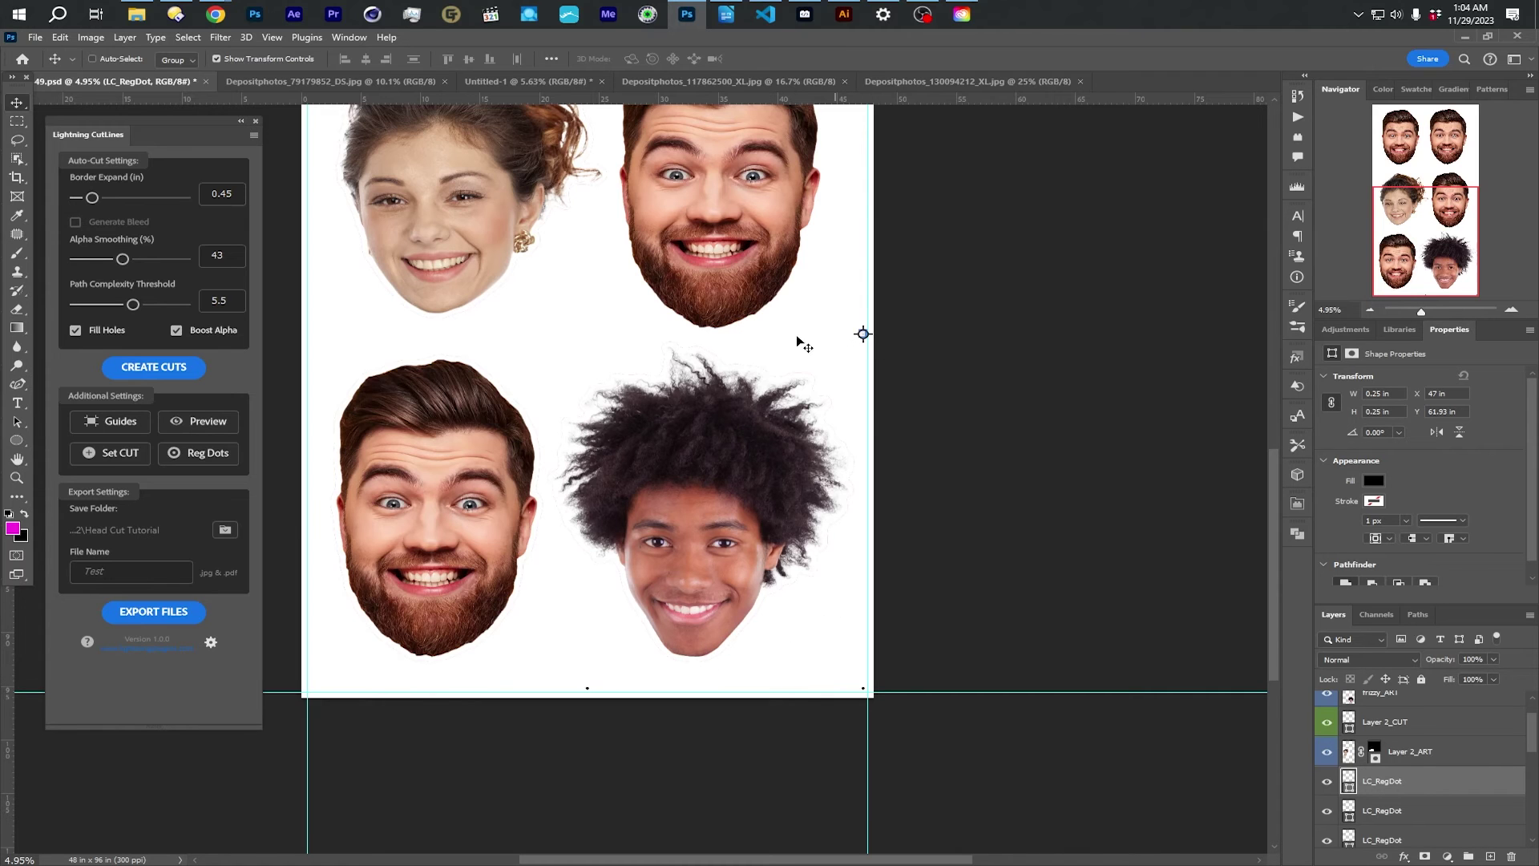
scroll(824, 428, "up", 5)
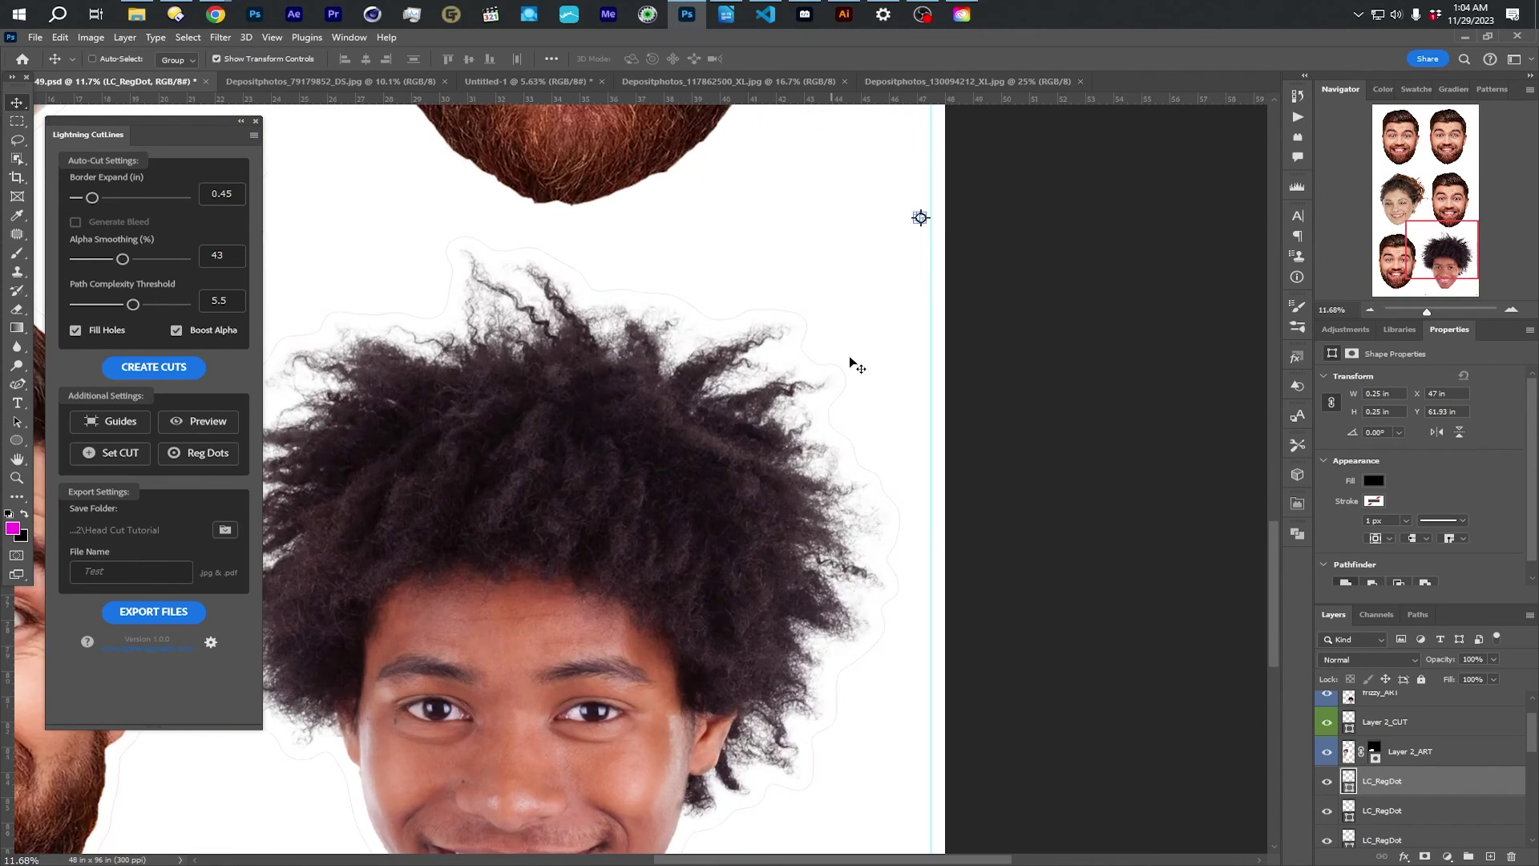
scroll(866, 328, "down", 2)
Step: Move the right-edge registration dot inward to X 43.47 in
left_click_drag(877, 241, 799, 290)
scroll(707, 286, "down", 3)
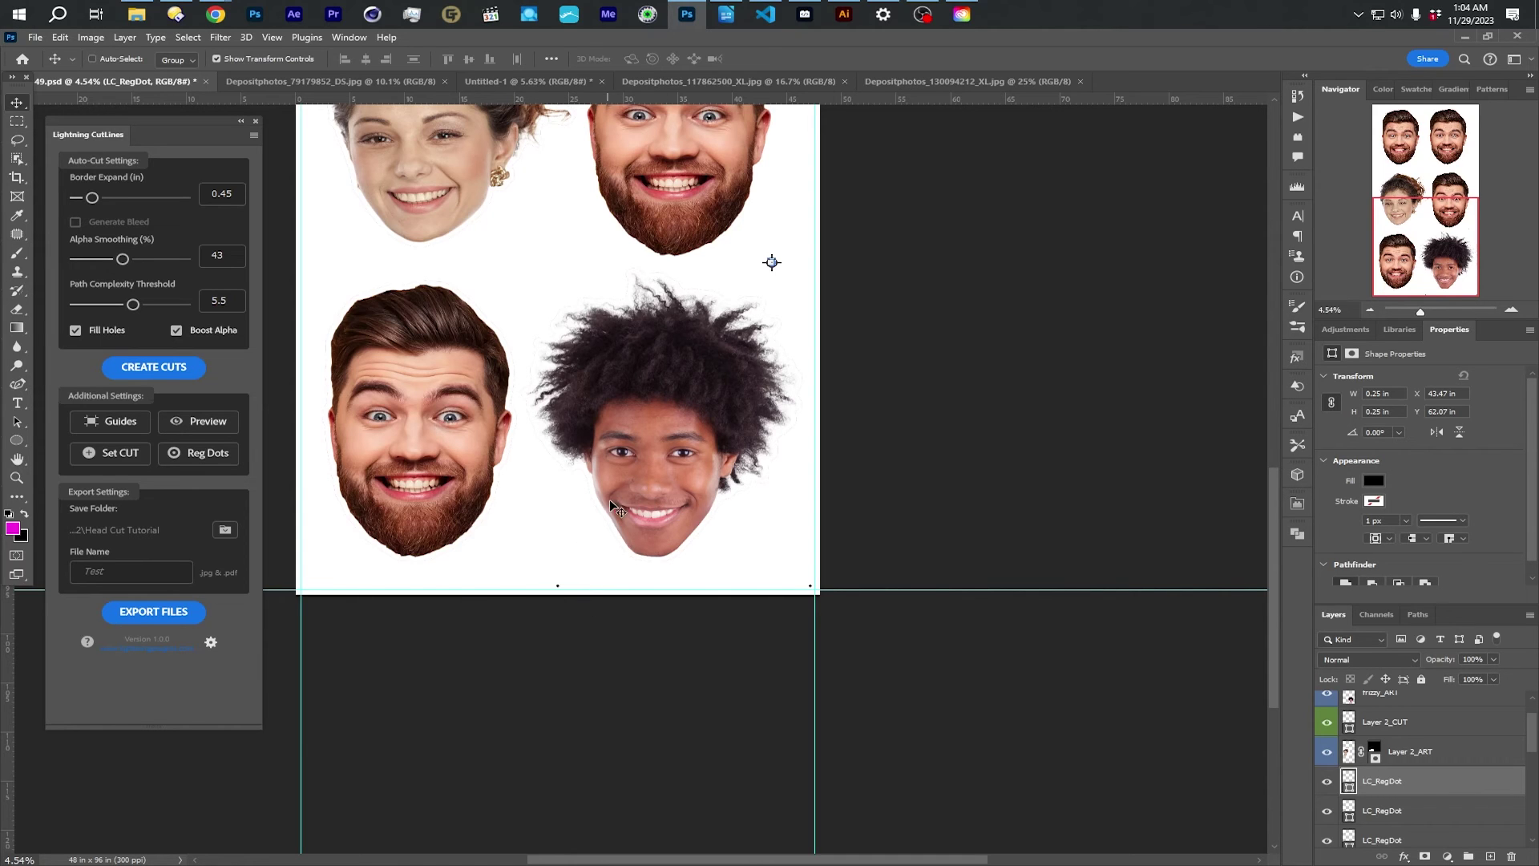
scroll(560, 604, "up", 2)
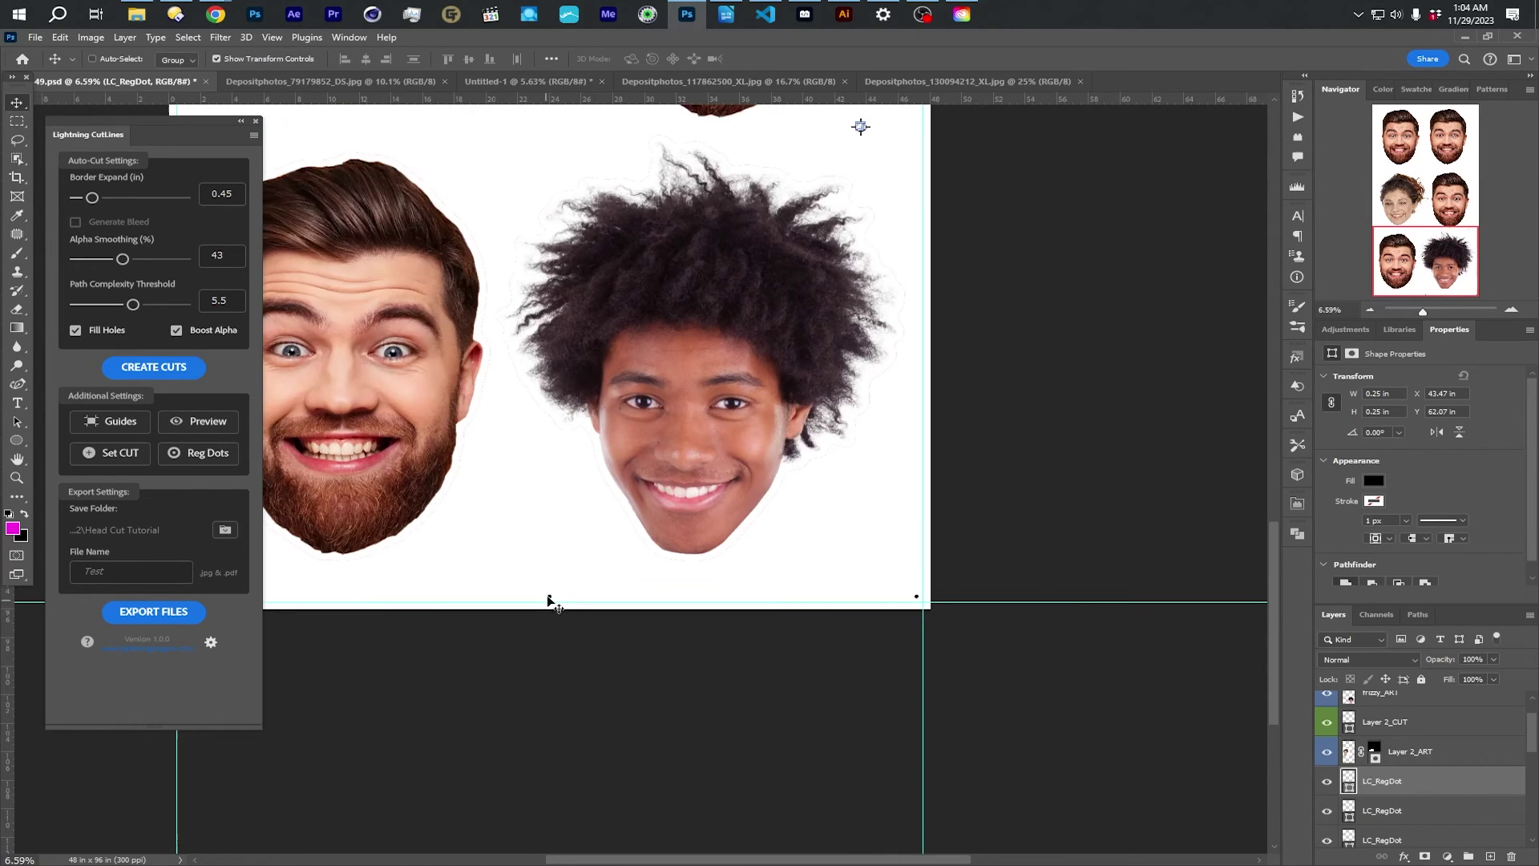
scroll(601, 550, "up", 1)
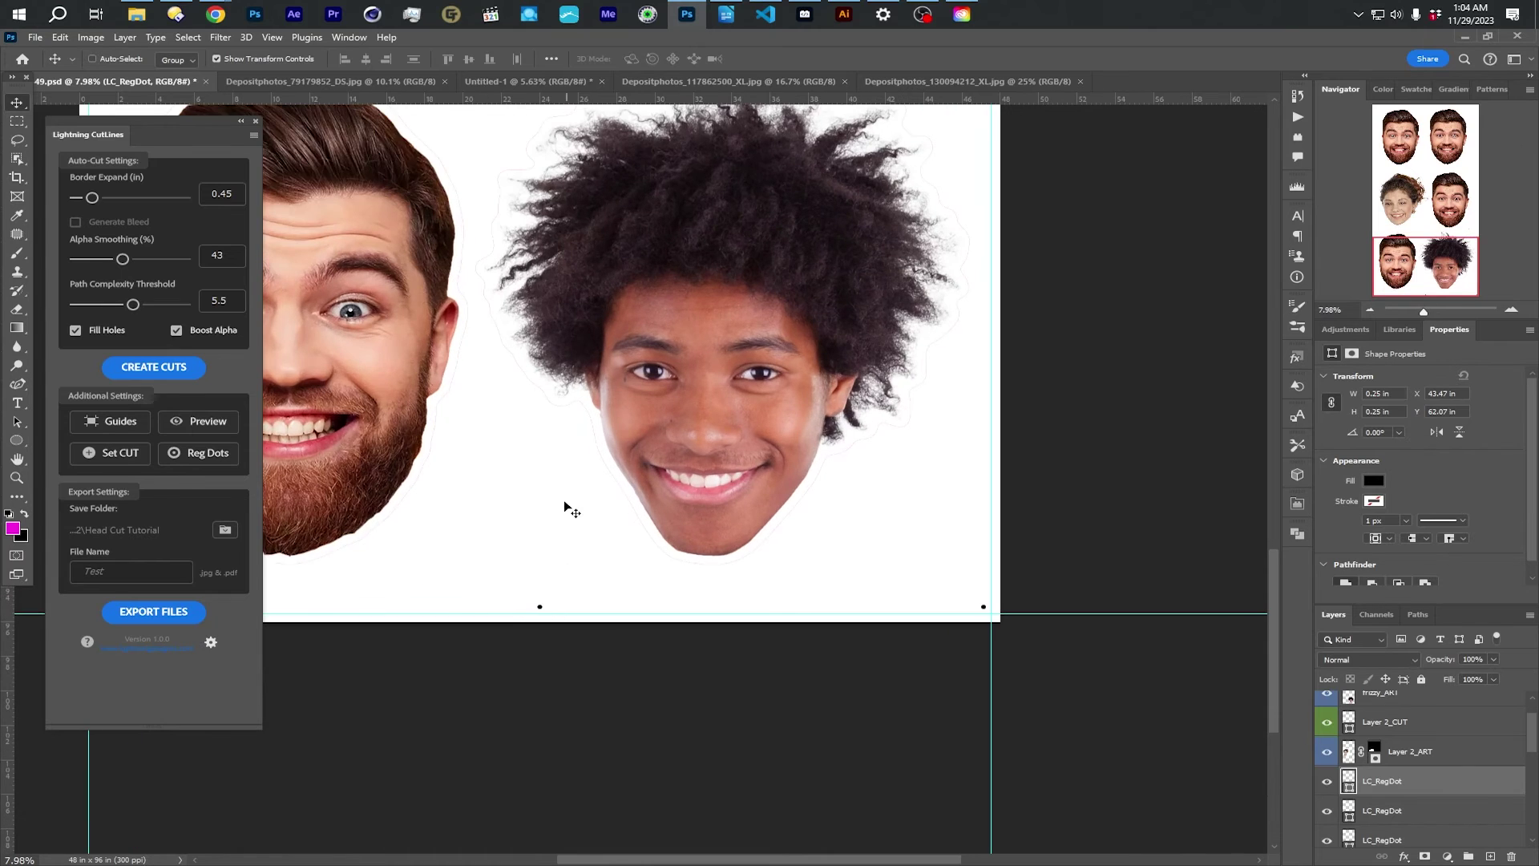
scroll(565, 507, "down", 3)
scroll(565, 506, "down", 2)
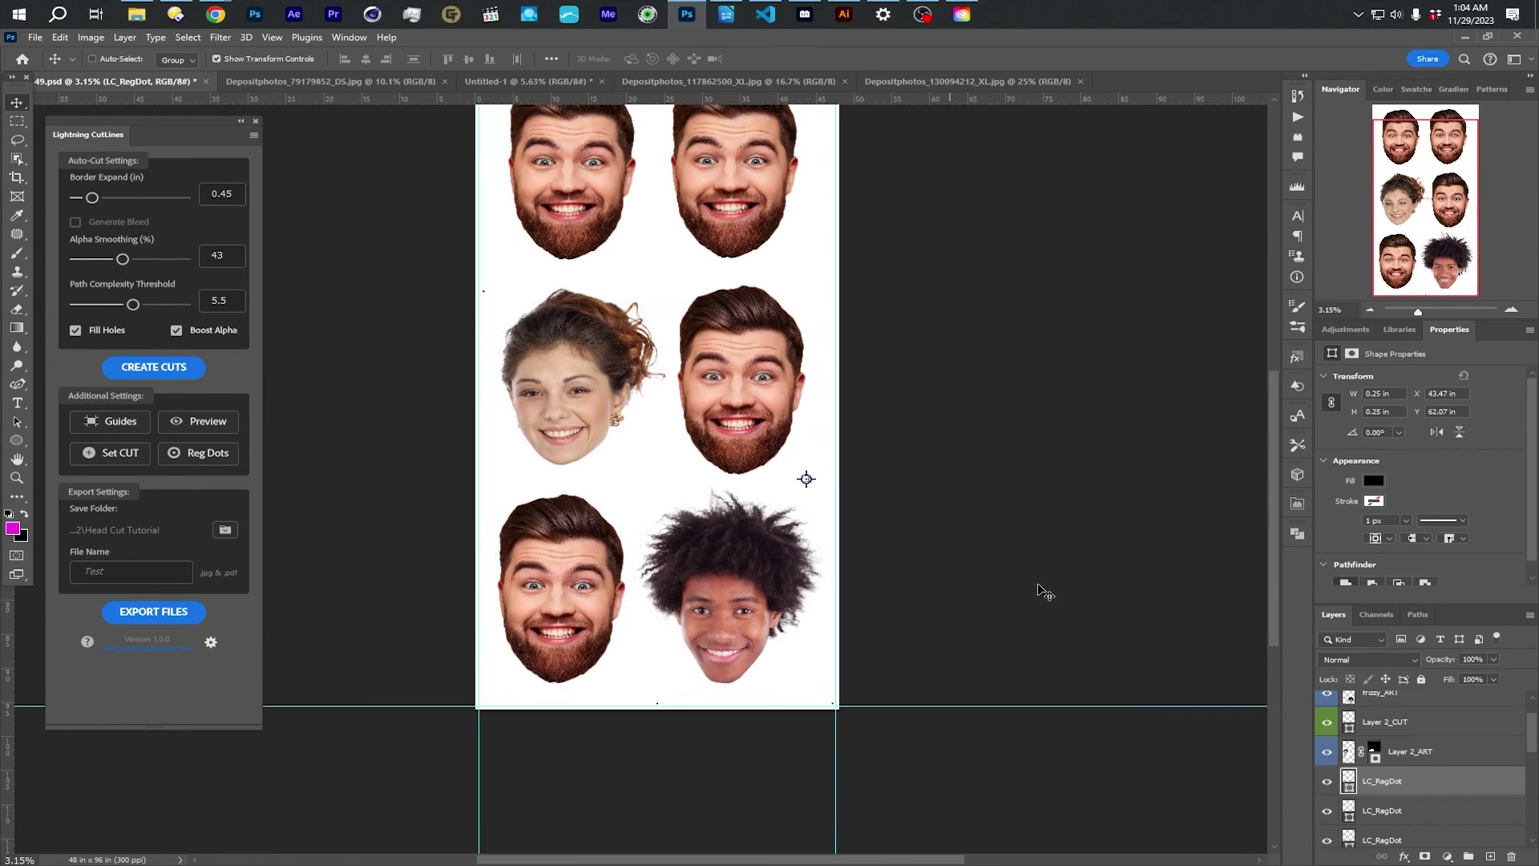
scroll(1399, 799, "down", 2)
Step: Select the bottom-right registration dot and cancel enlarging it so it stays small
left_click(1408, 751)
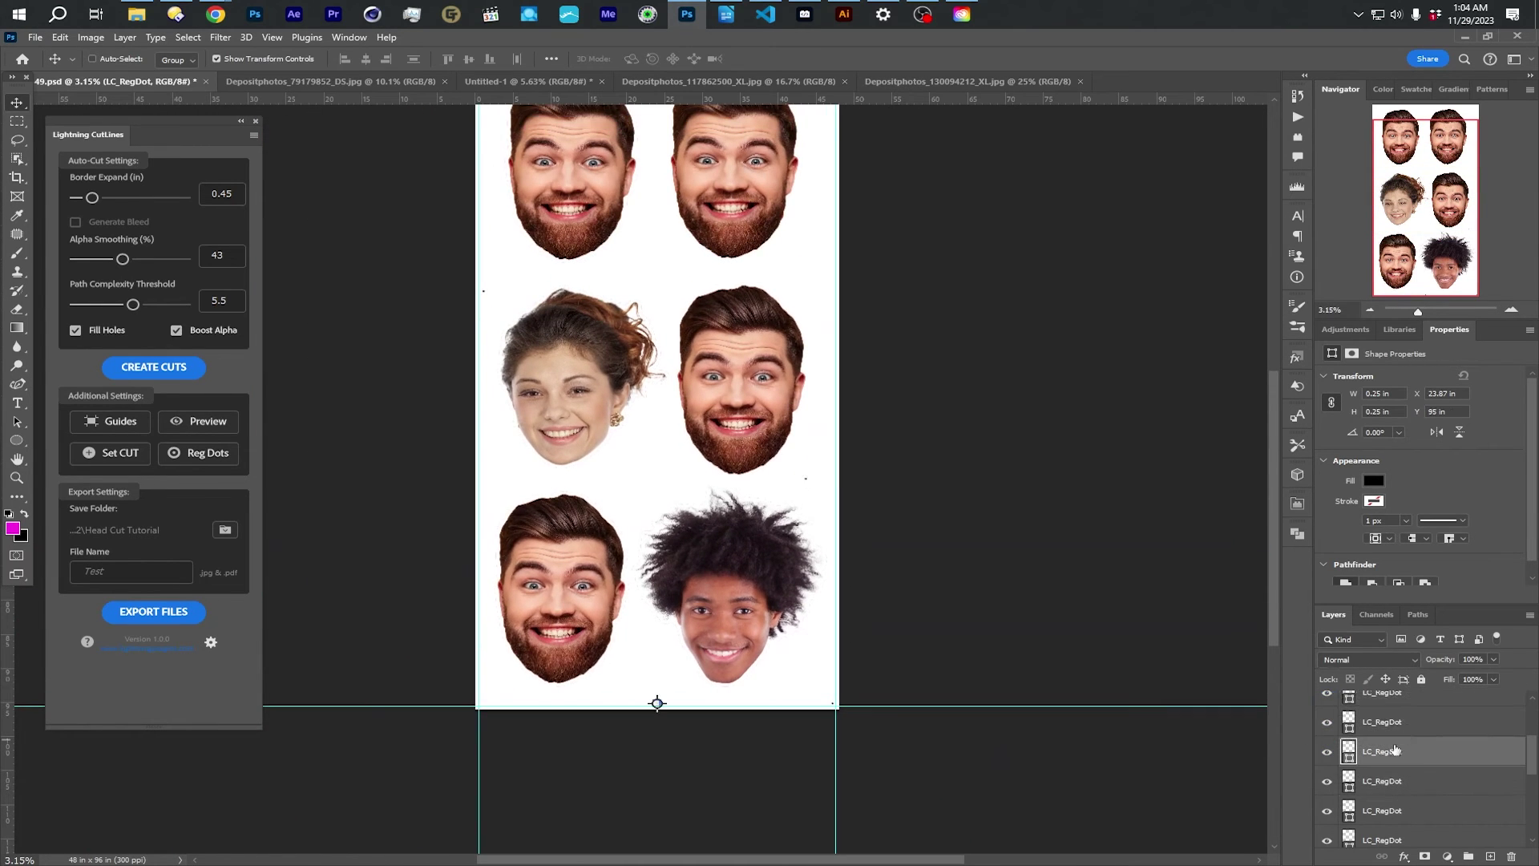
left_click(1401, 782)
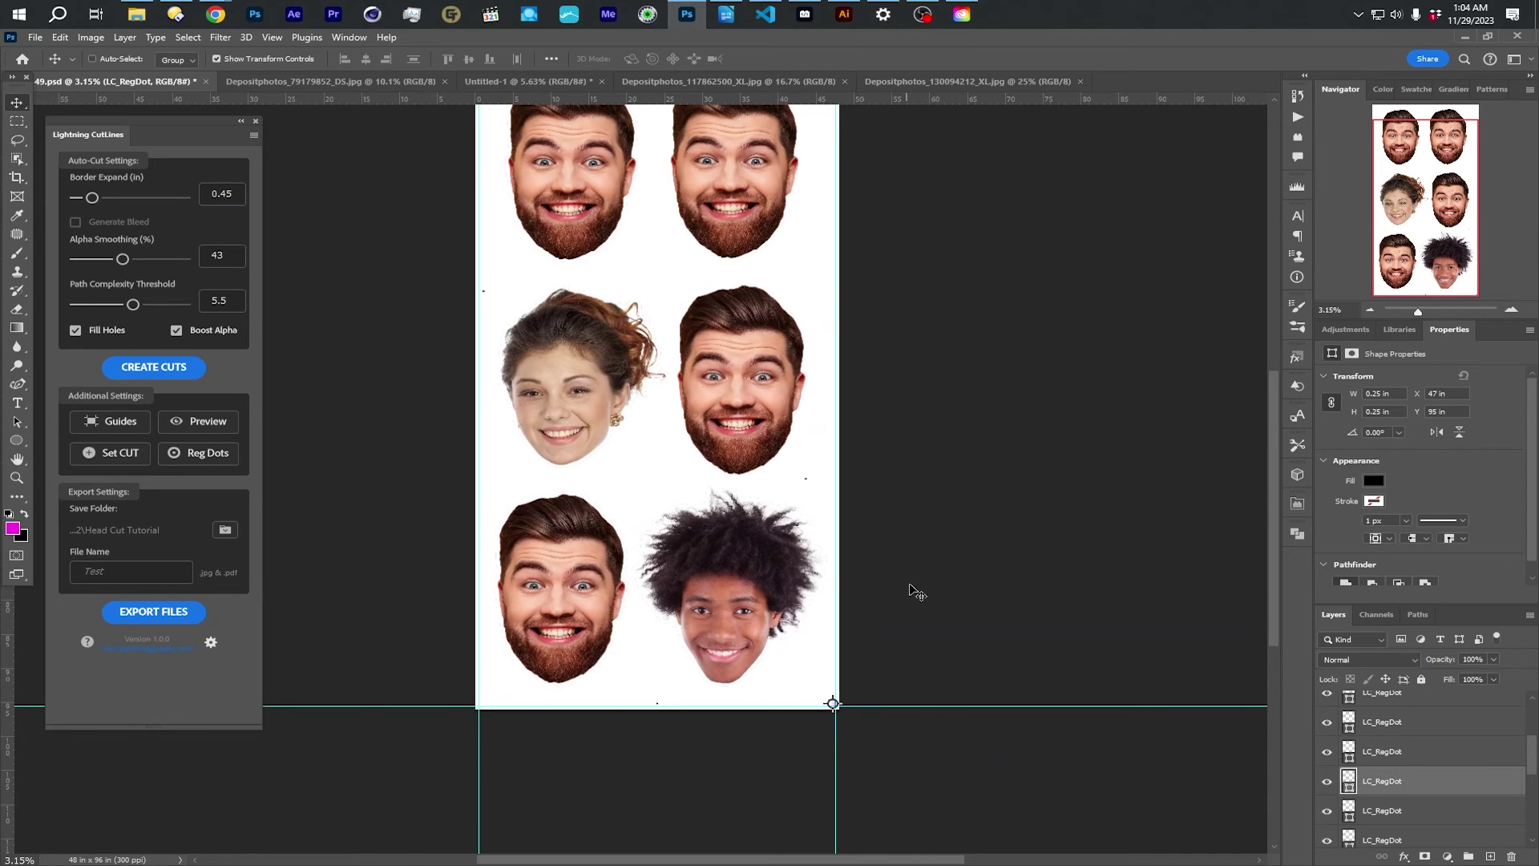
scroll(874, 633, "up", 2)
scroll(896, 673, "up", 4)
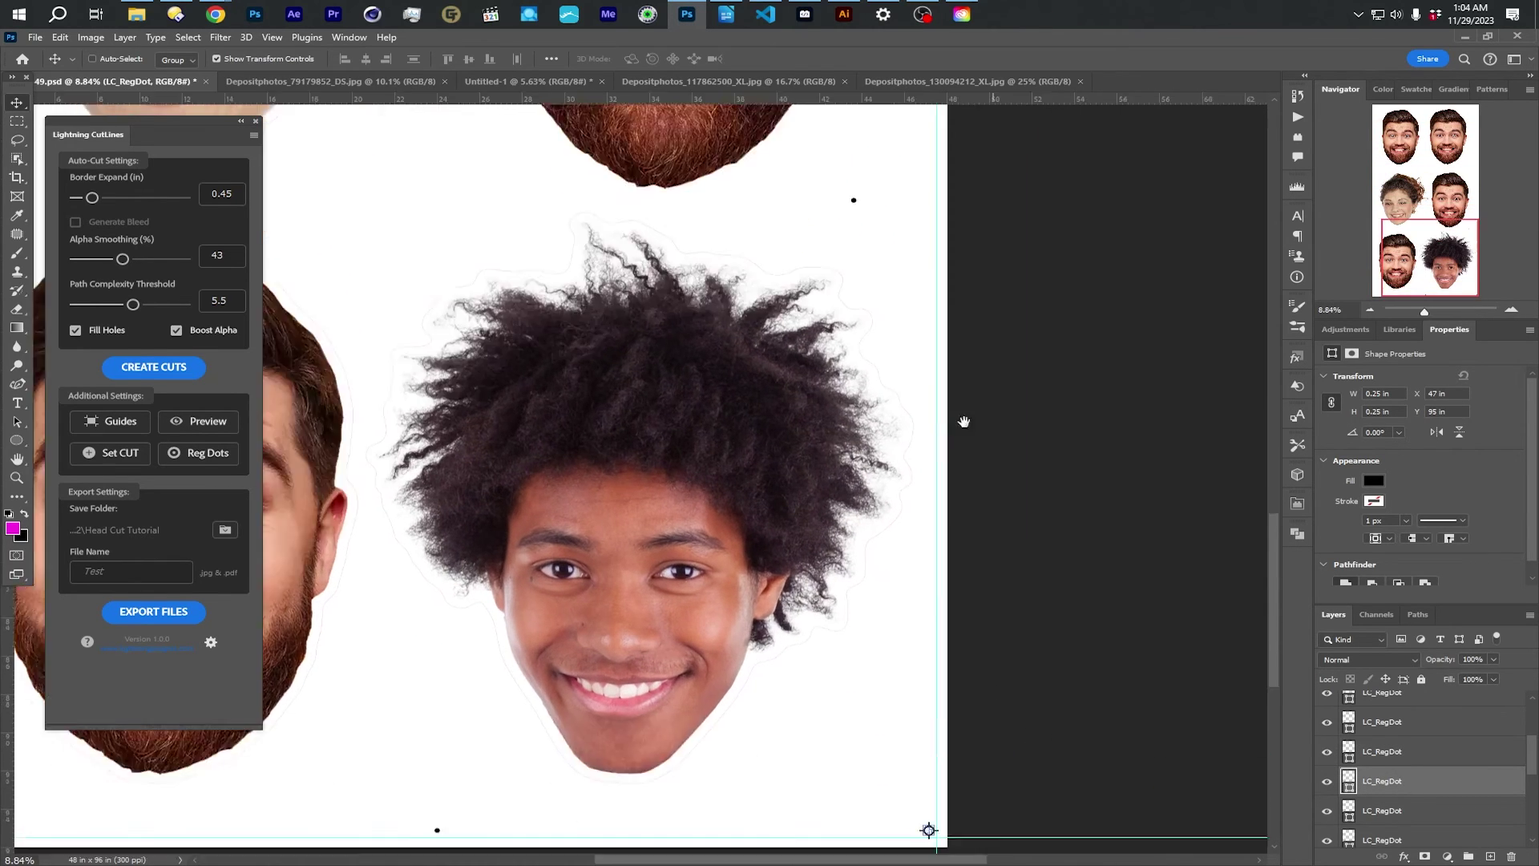
left_click_drag(1014, 643, 923, 329)
scroll(841, 501, "up", 5)
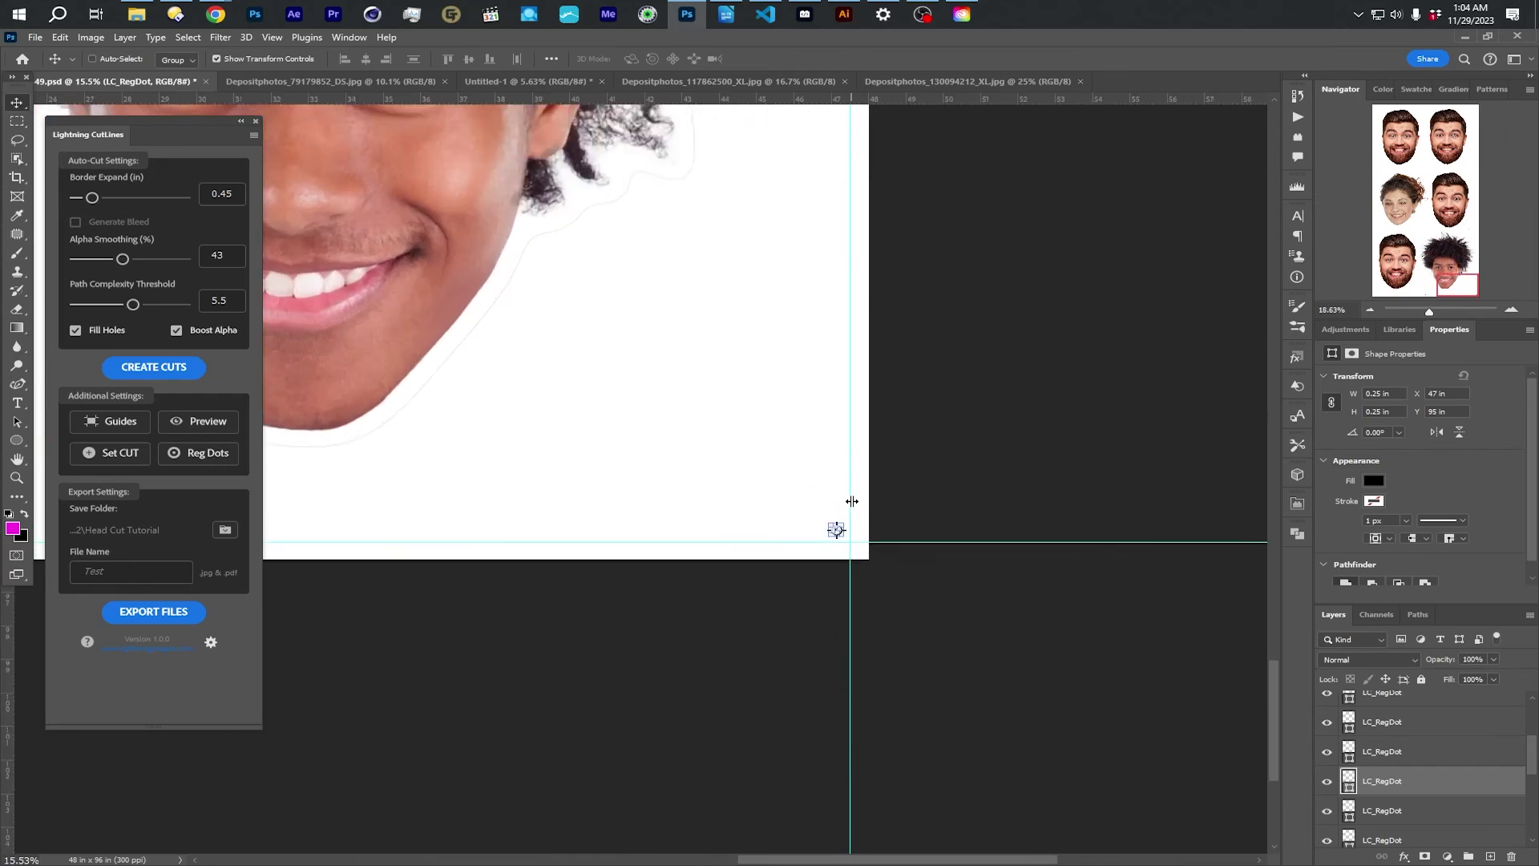
left_click_drag(797, 552, 668, 437)
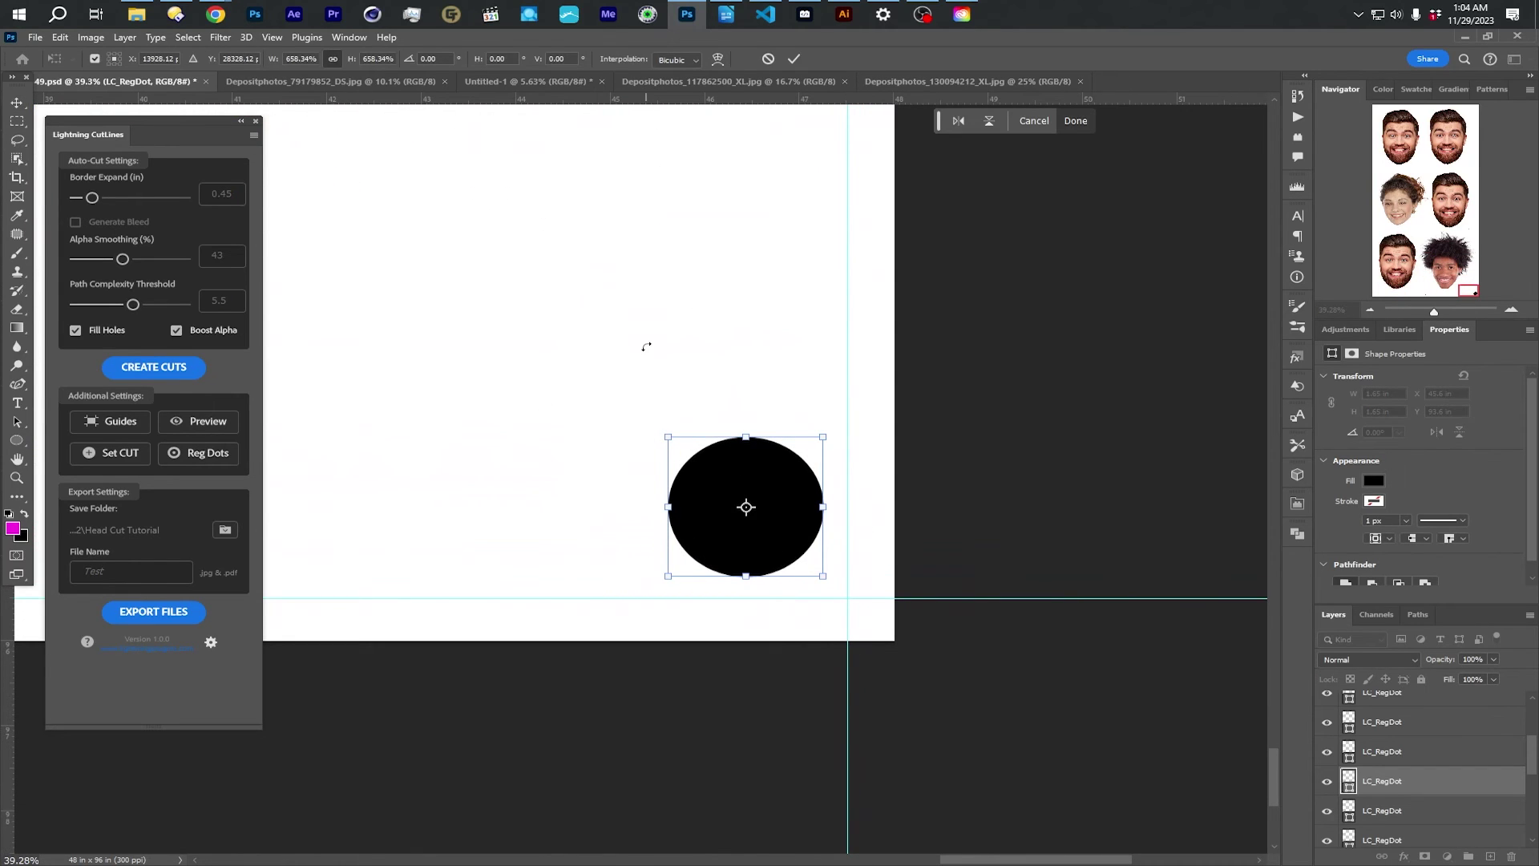
key("Escape")
Step: Zoom out until the whole 48 x 96 in sheet fits the window
scroll(638, 388, "down", 3)
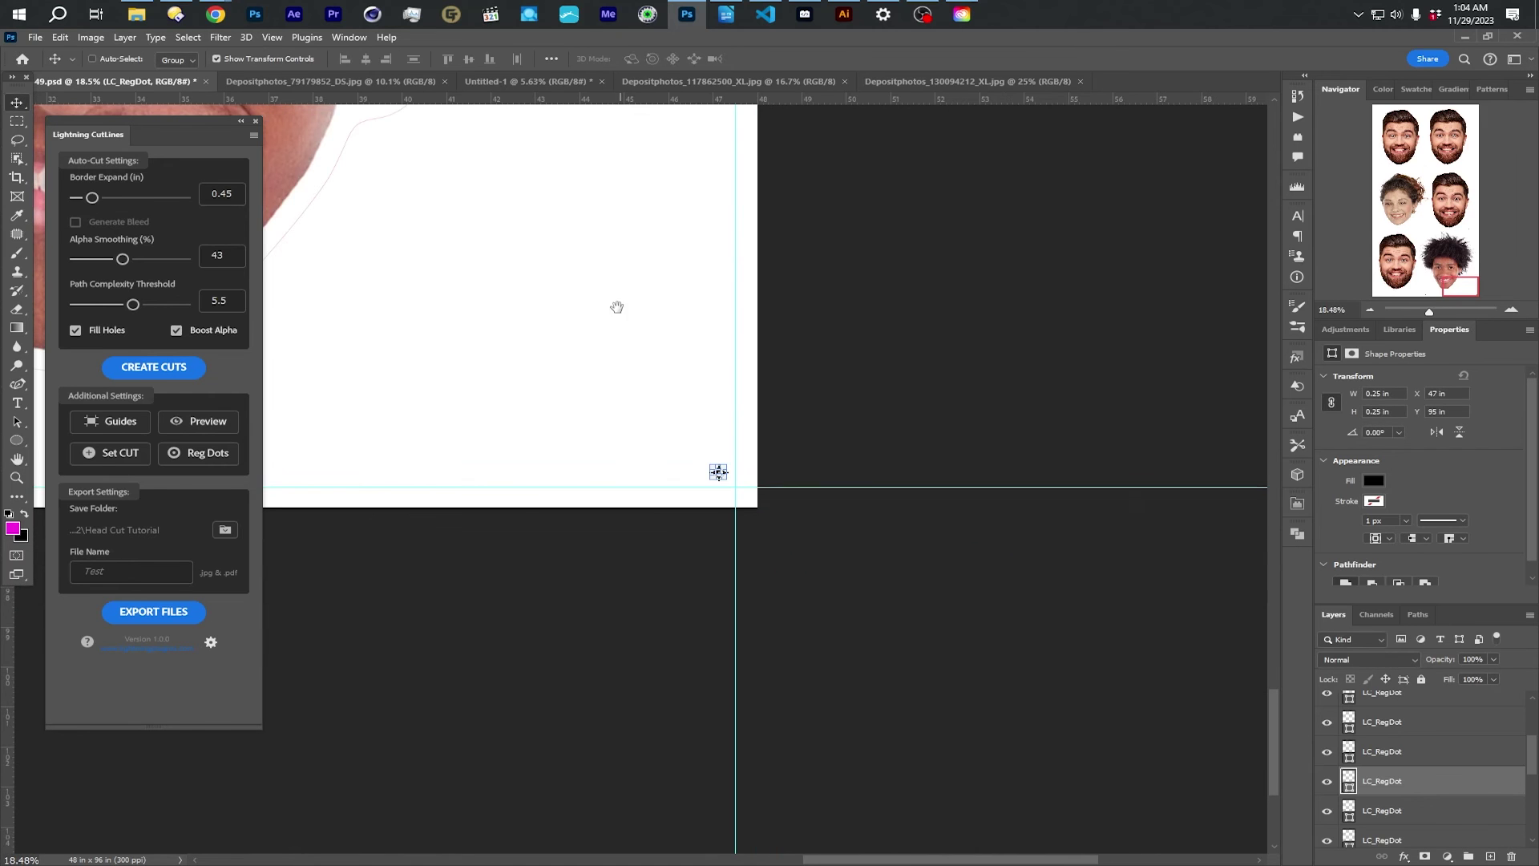
scroll(842, 502, "down", 4)
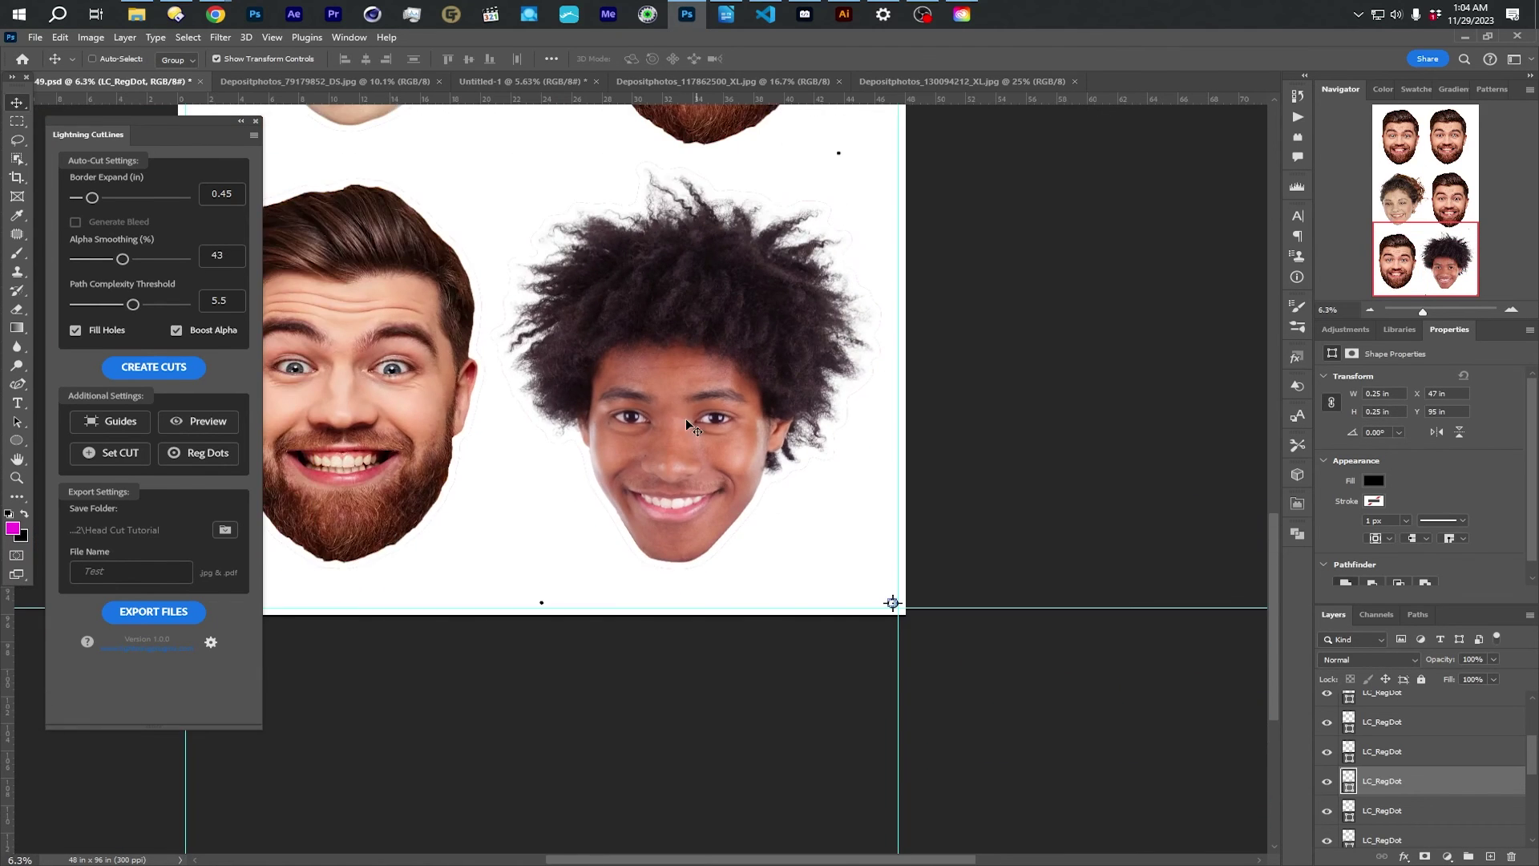
scroll(683, 392, "down", 4)
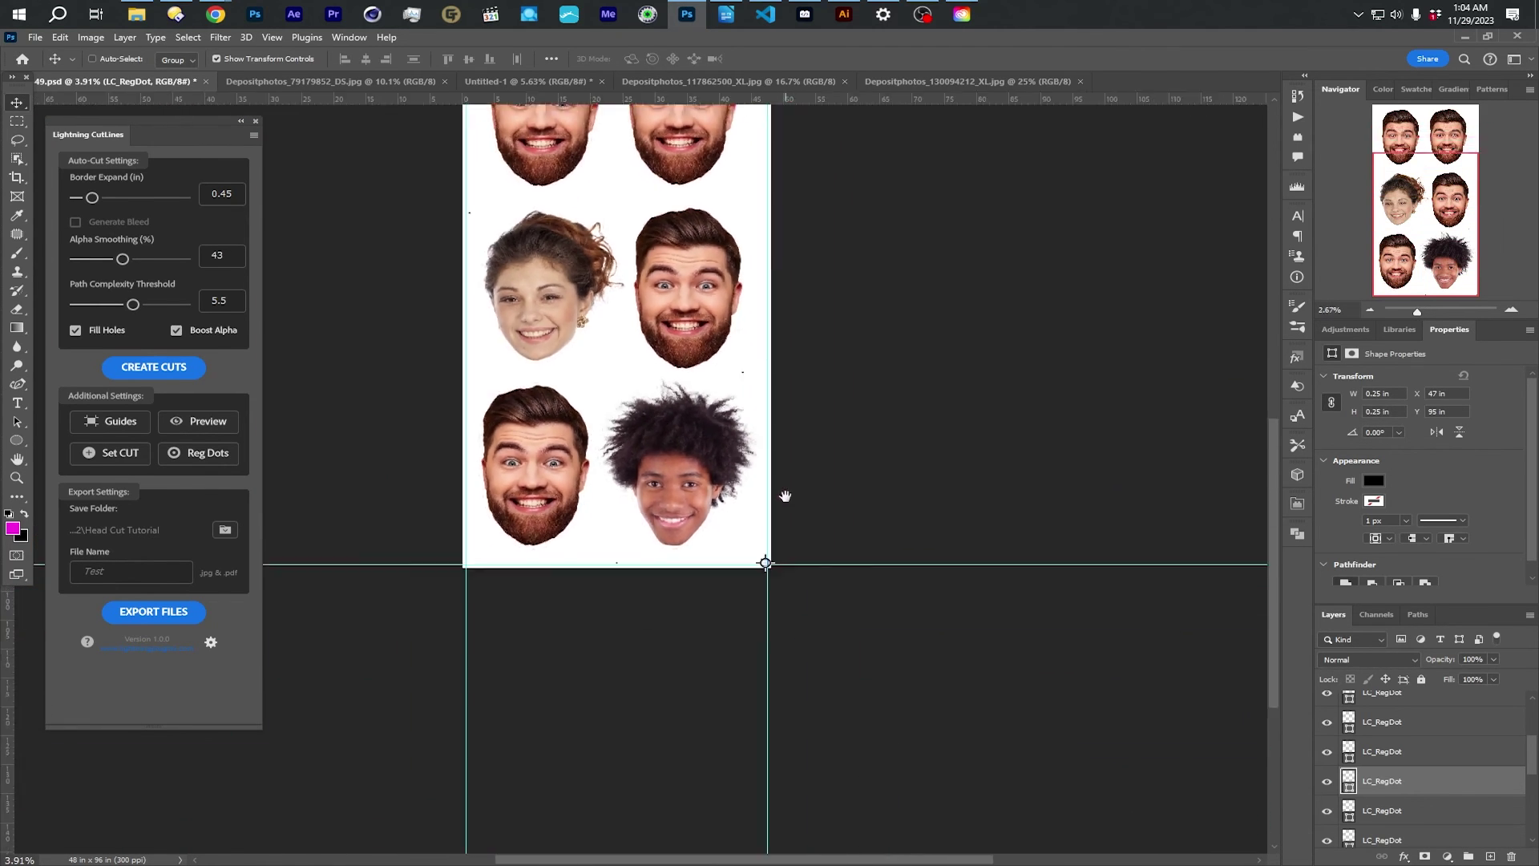
scroll(785, 498, "down", 2)
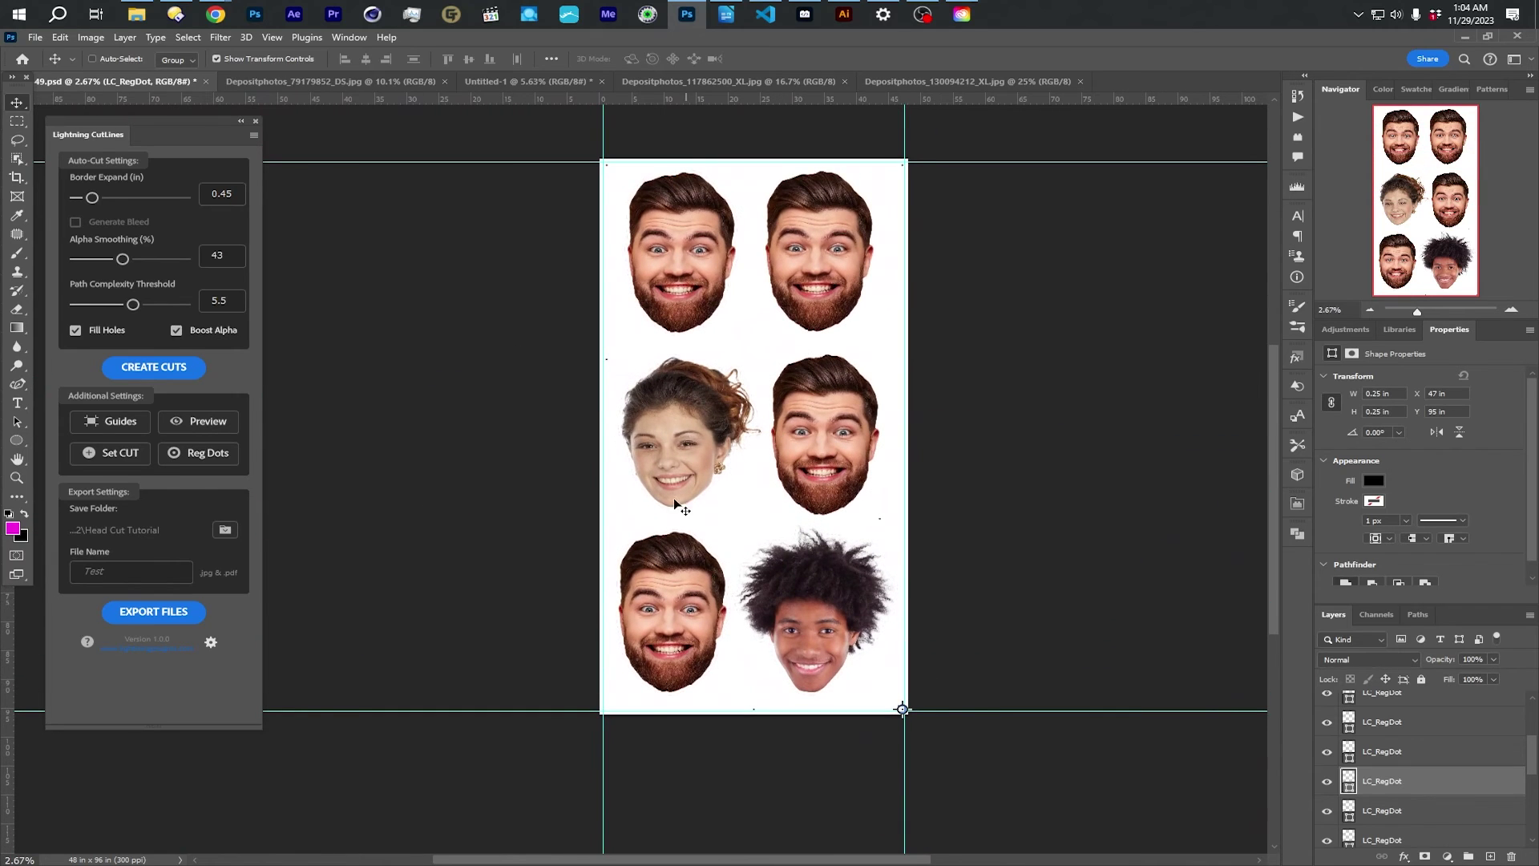
Step: Set the save folder to Head Cut Tutorial and export the Test2 art and cut files
left_click(225, 529)
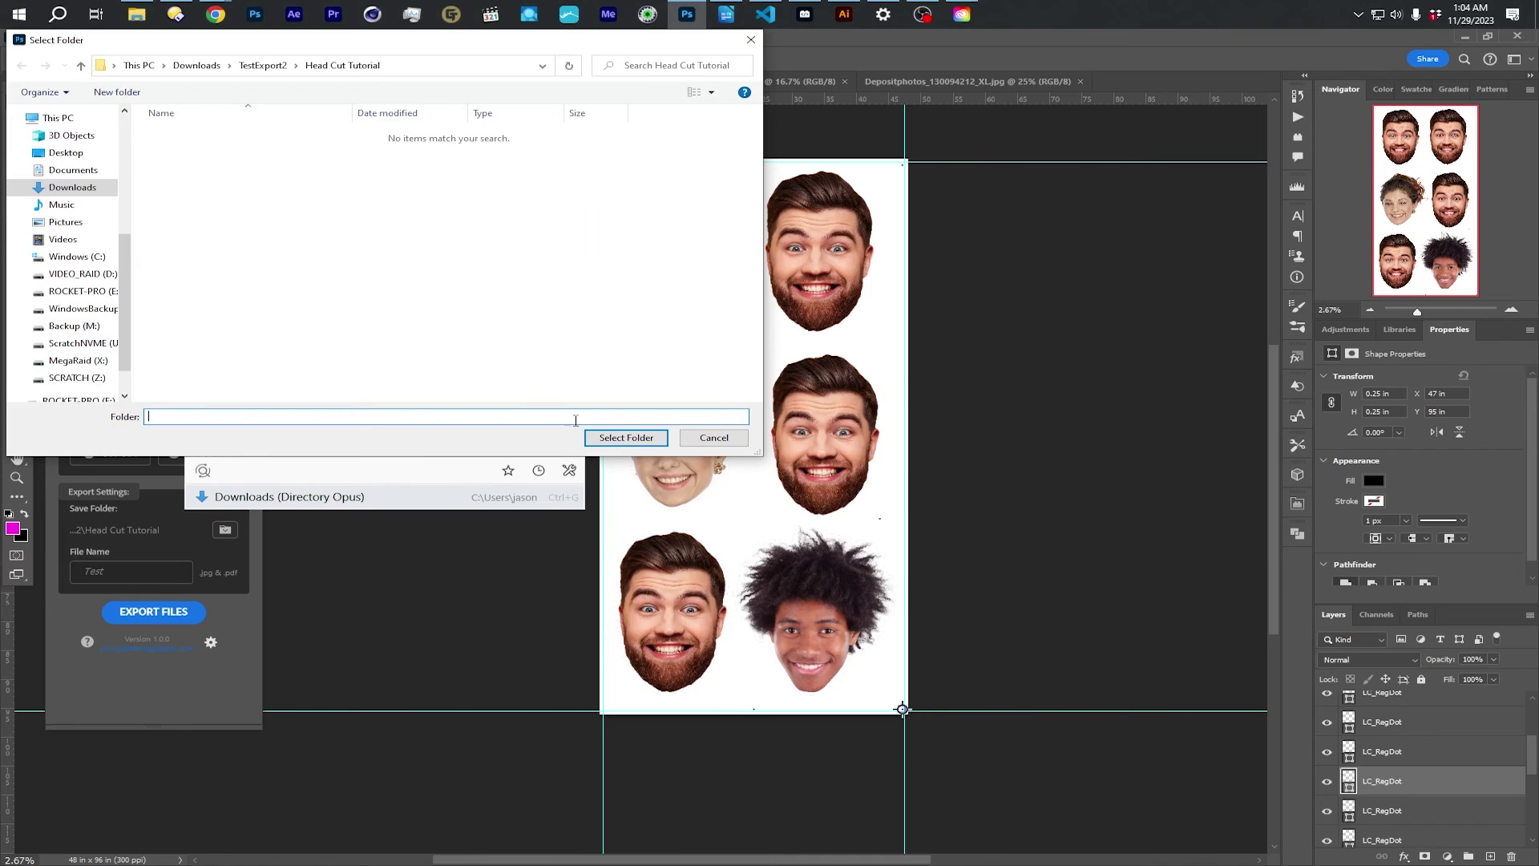
left_click(624, 437)
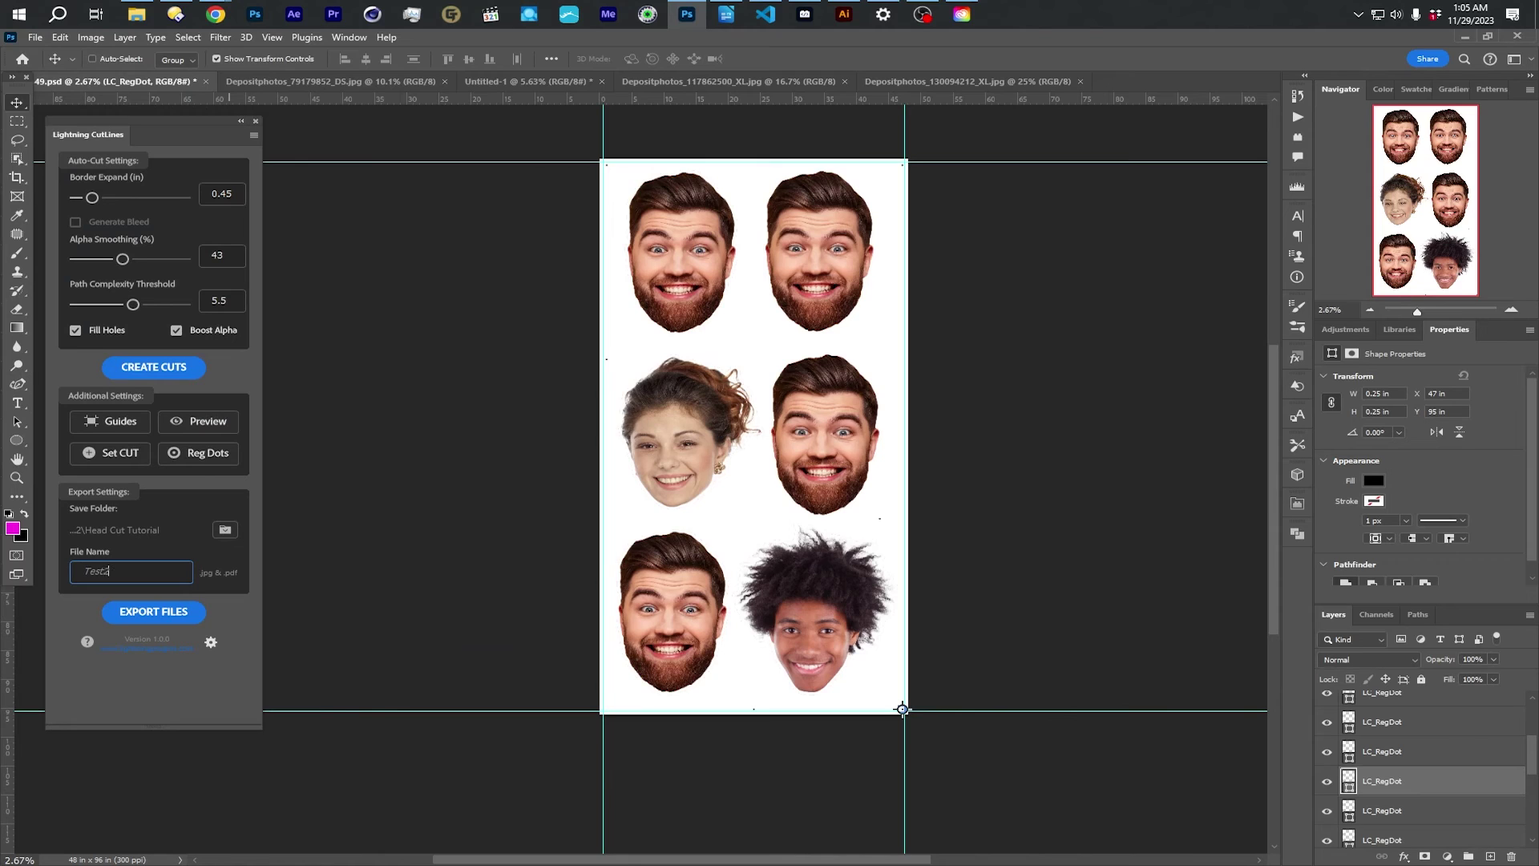
left_click(164, 611)
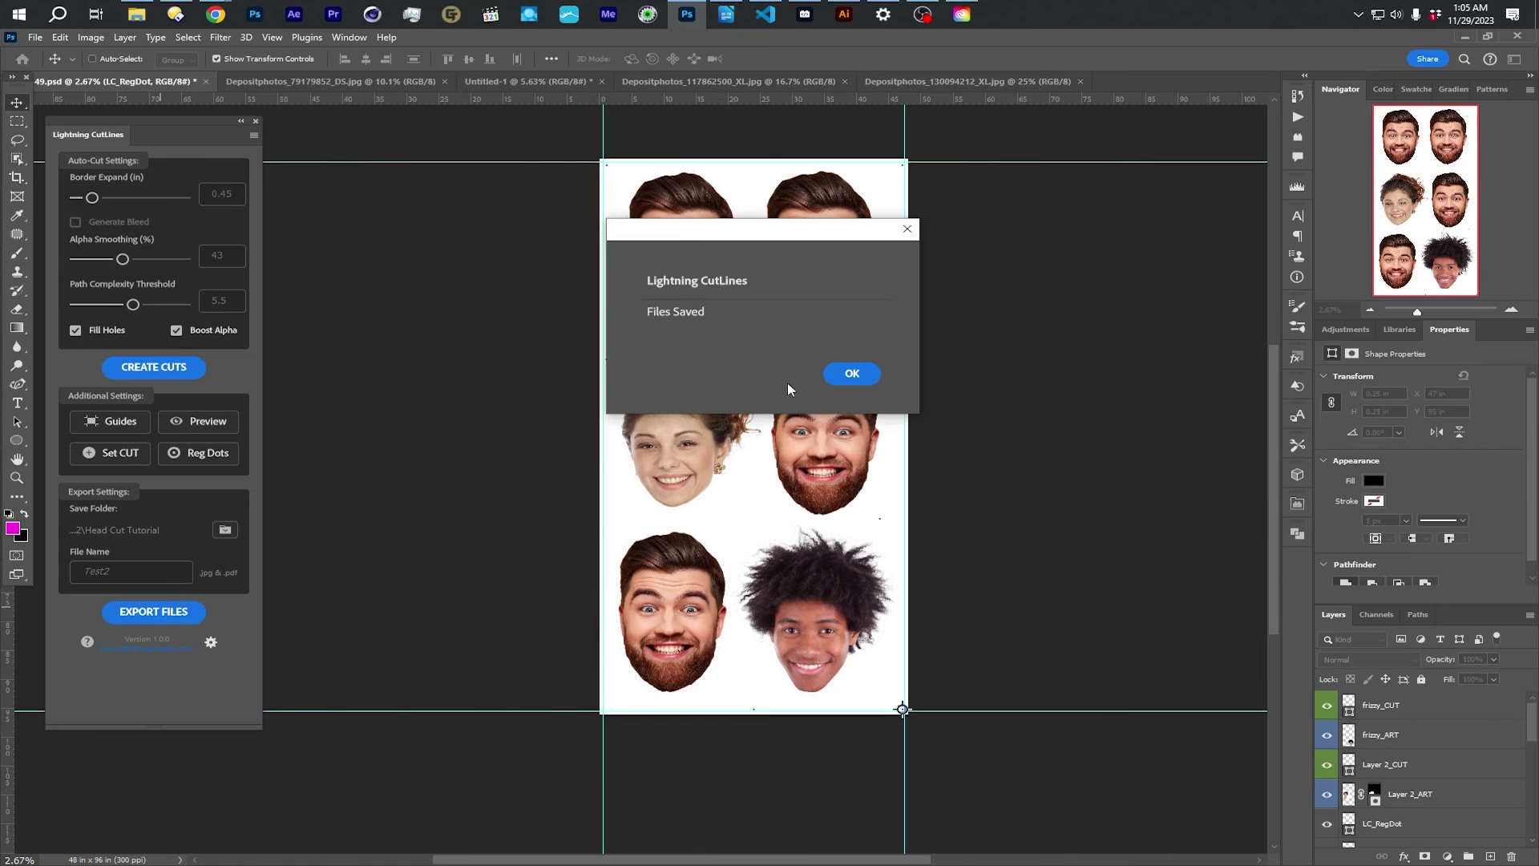
left_click(849, 373)
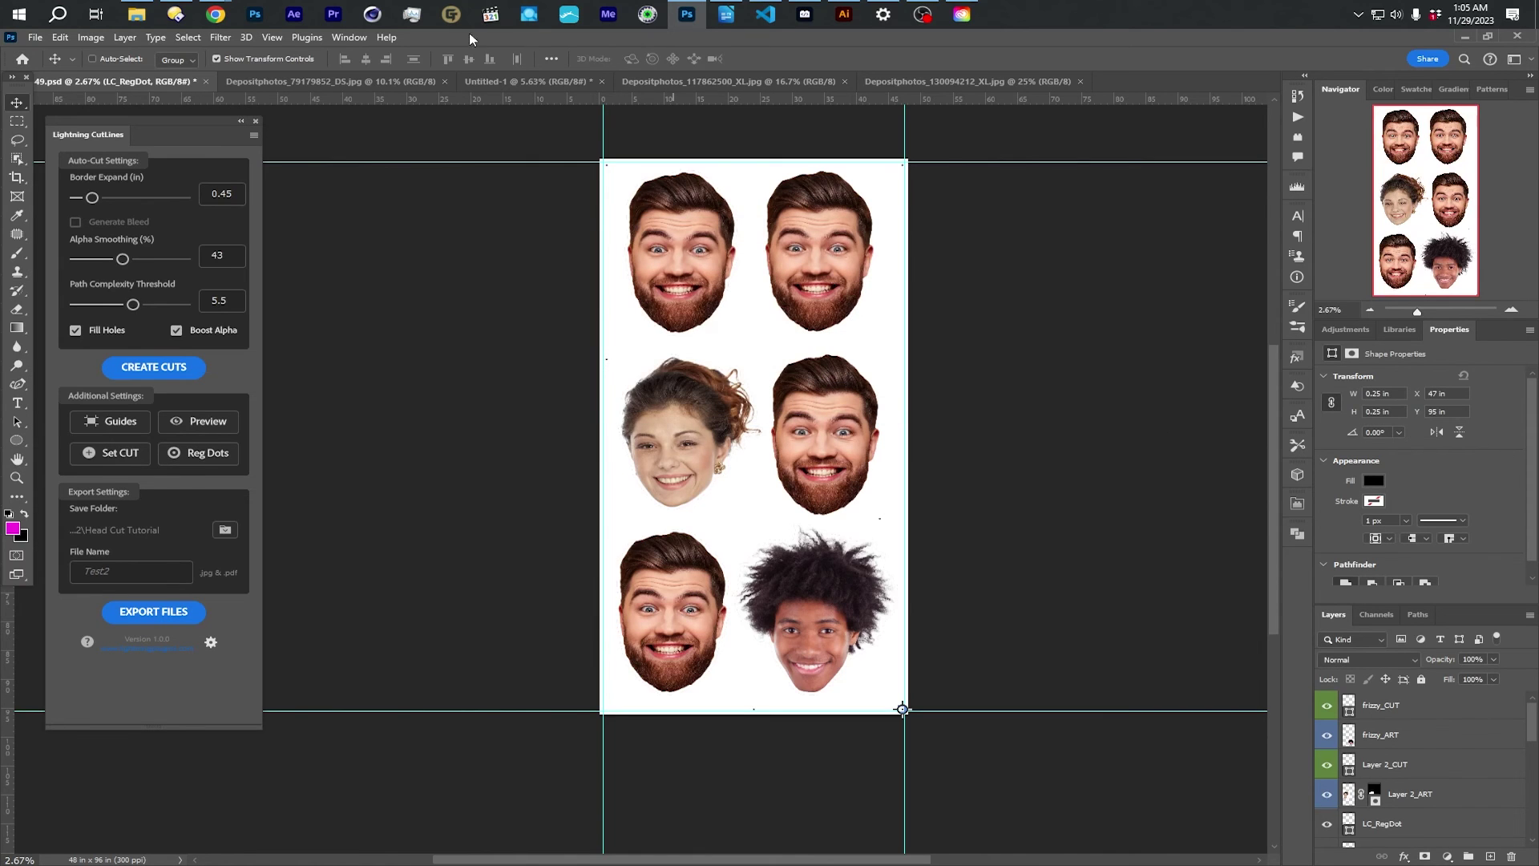
Step: View Test2_ART.jpg from the export folder, then select Test2_CUT.pdf
left_click(136, 14)
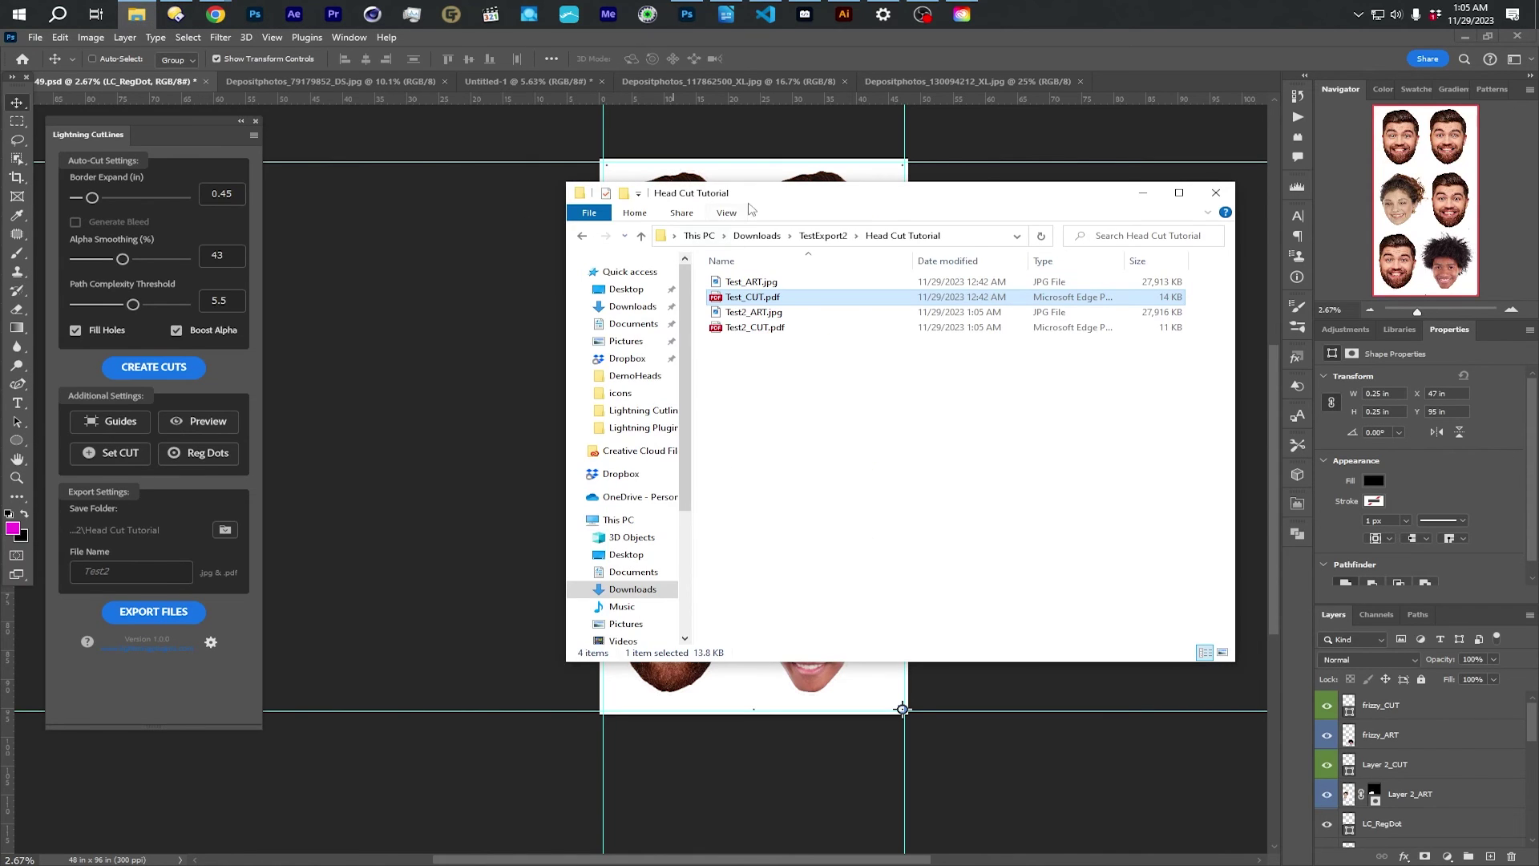
left_click_drag(753, 208, 643, 256)
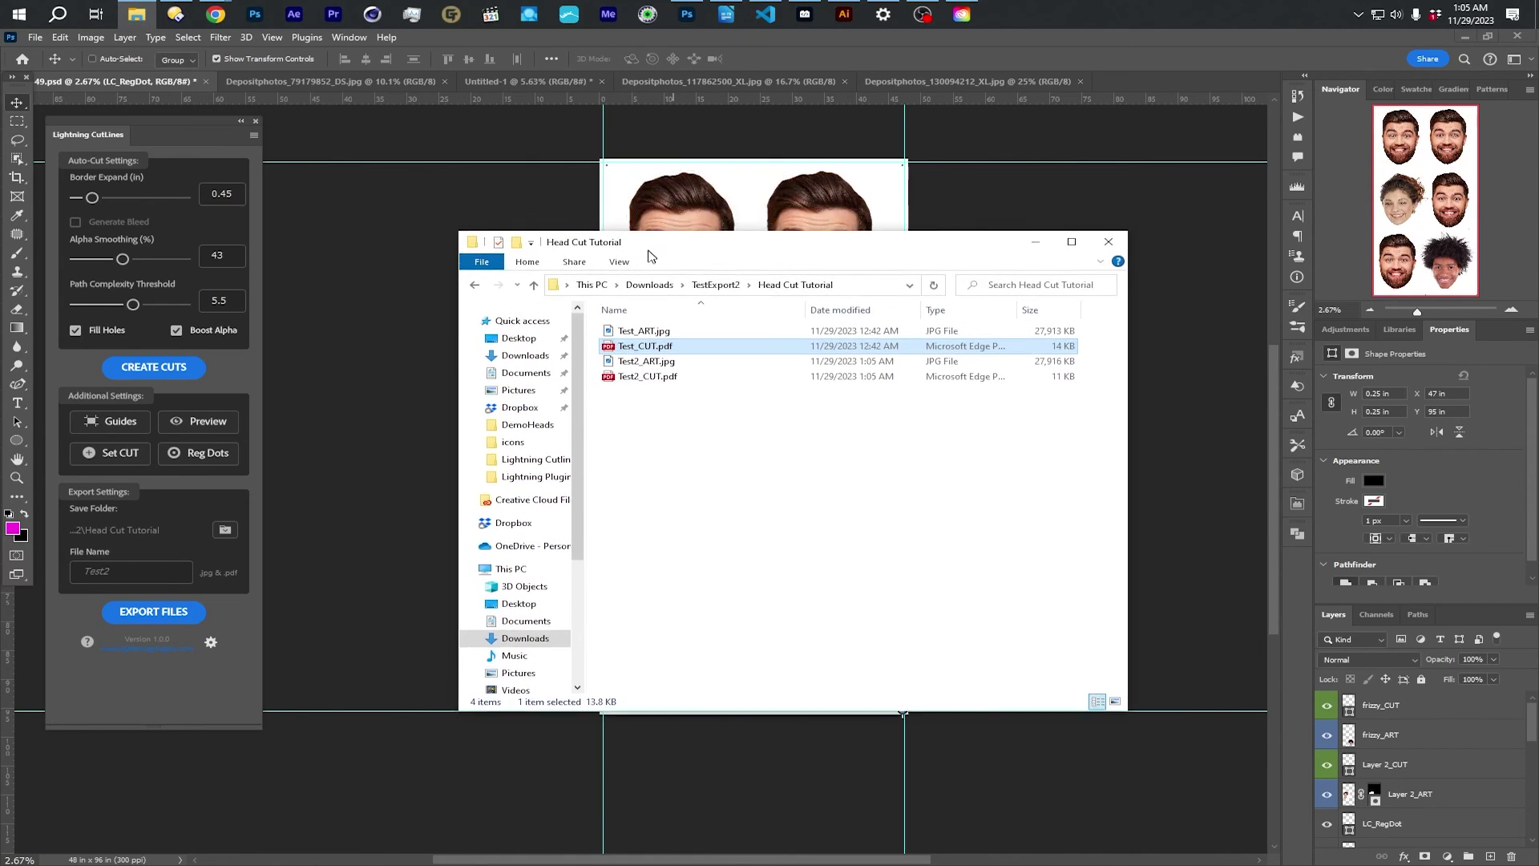
double_click(644, 361)
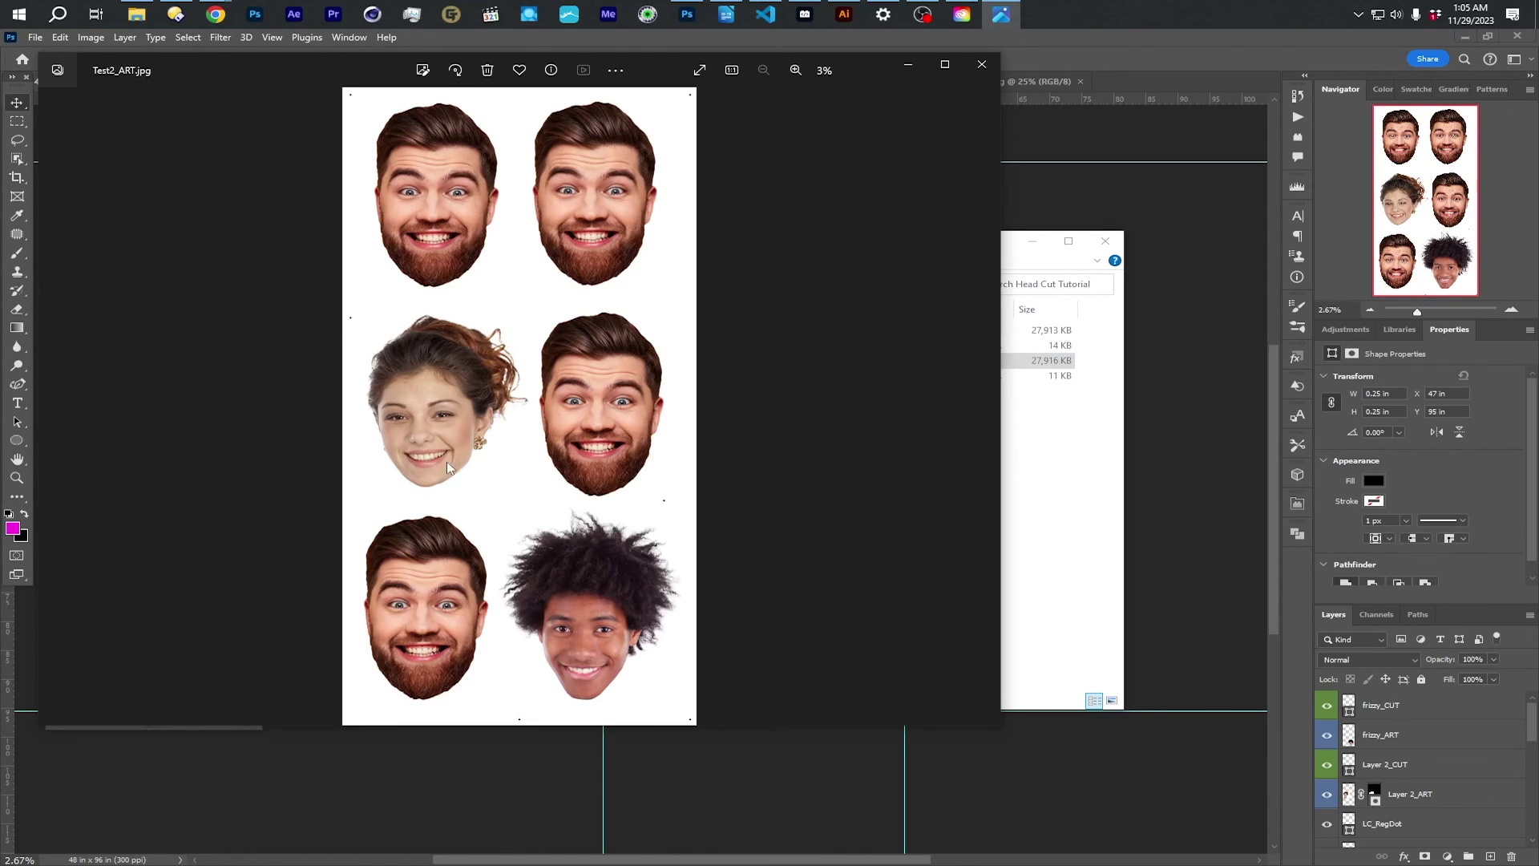
left_click(981, 63)
left_click(648, 377)
Step: Open Test2_CUT.pdf in Edge and scroll through its head outlines and registration dots
double_click(648, 377)
scroll(673, 423, "down", 3)
scroll(673, 422, "down", 10)
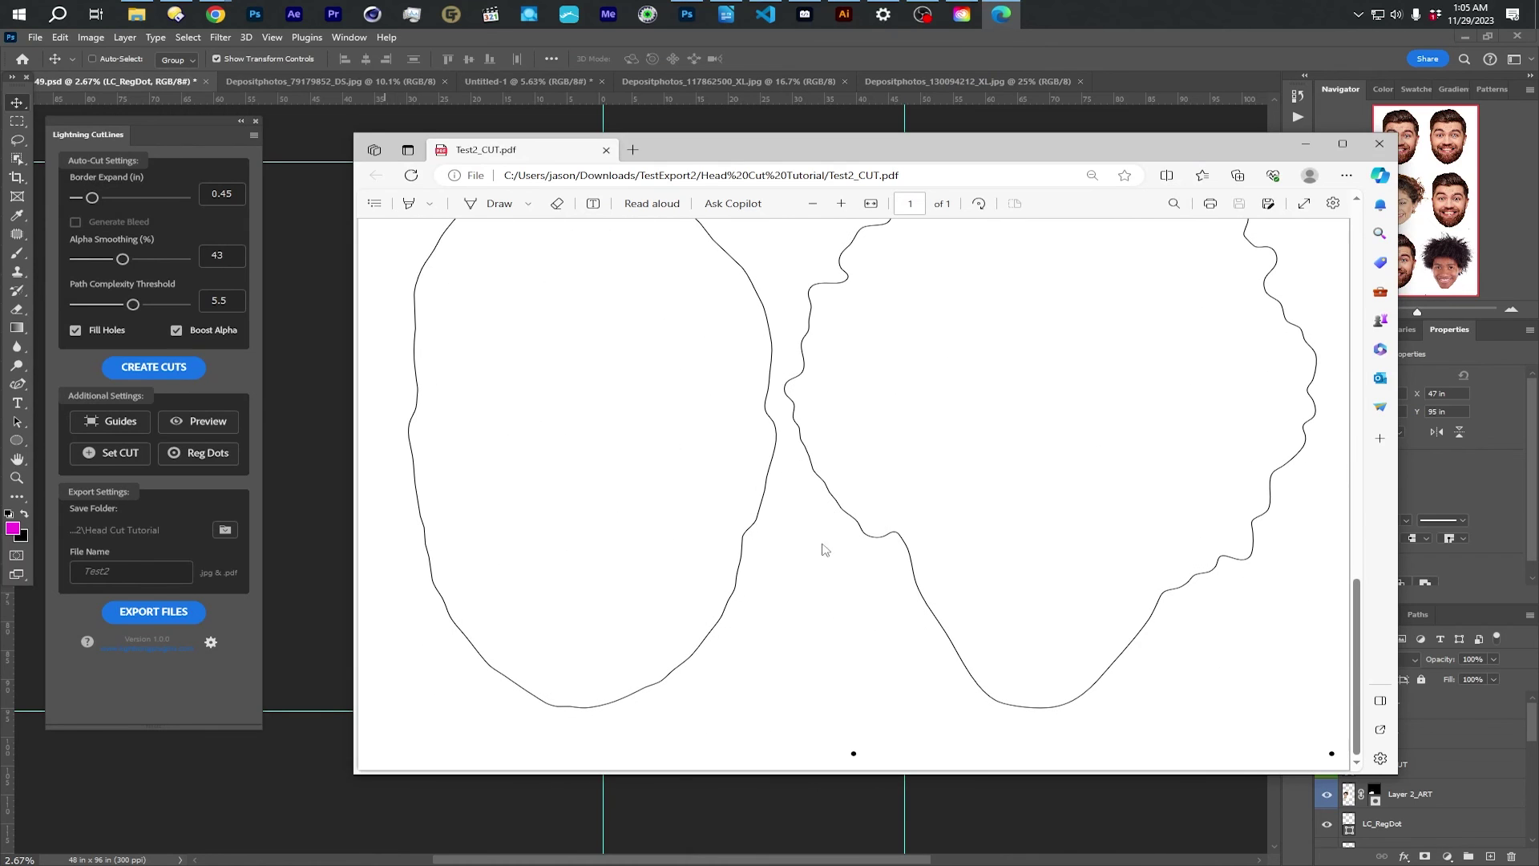
scroll(881, 566, "up", 10)
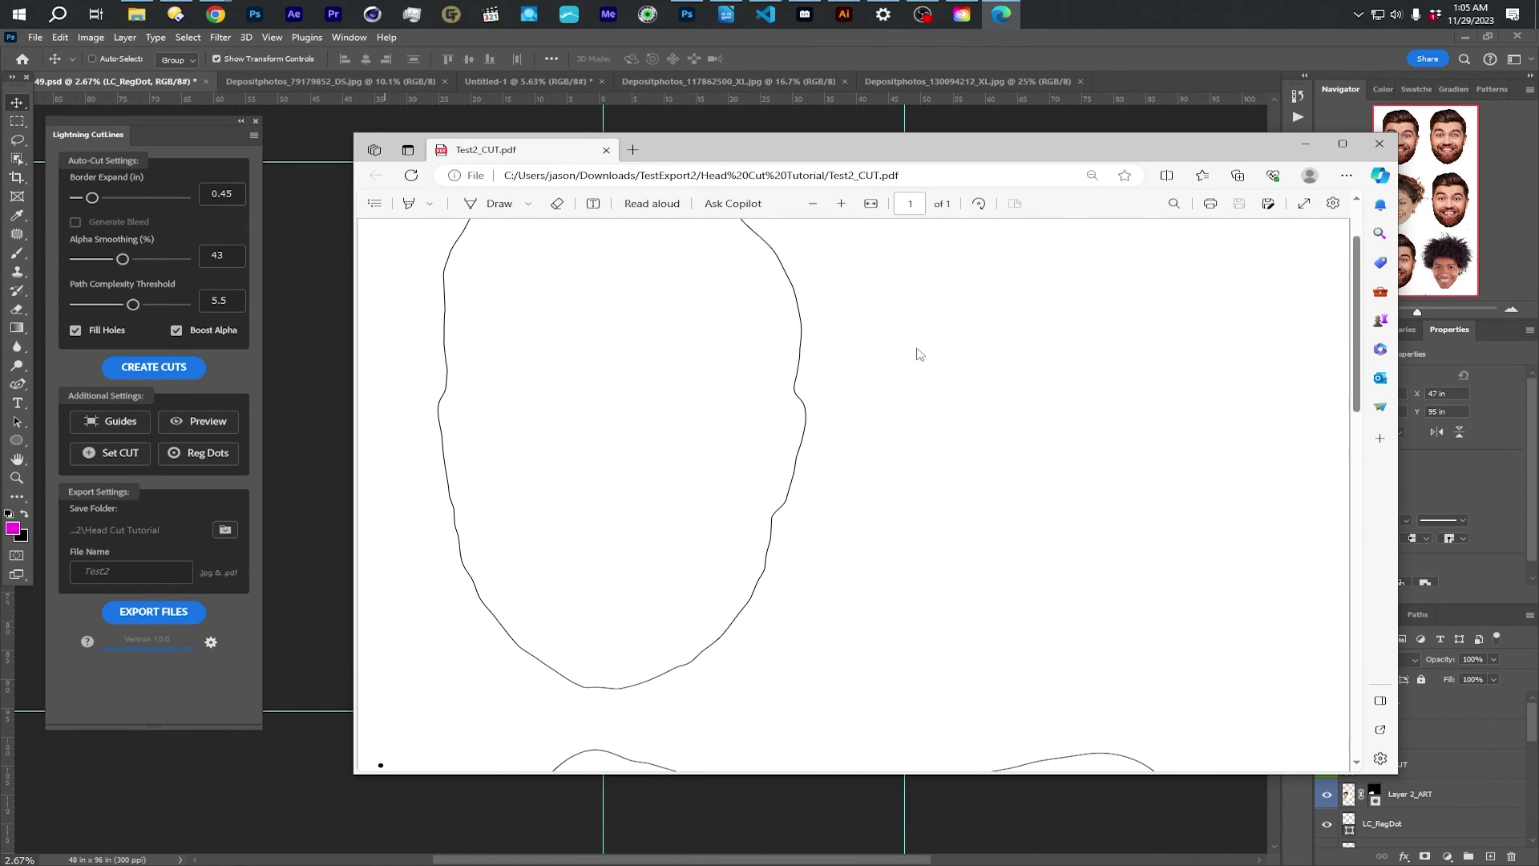
scroll(865, 525, "down", 10)
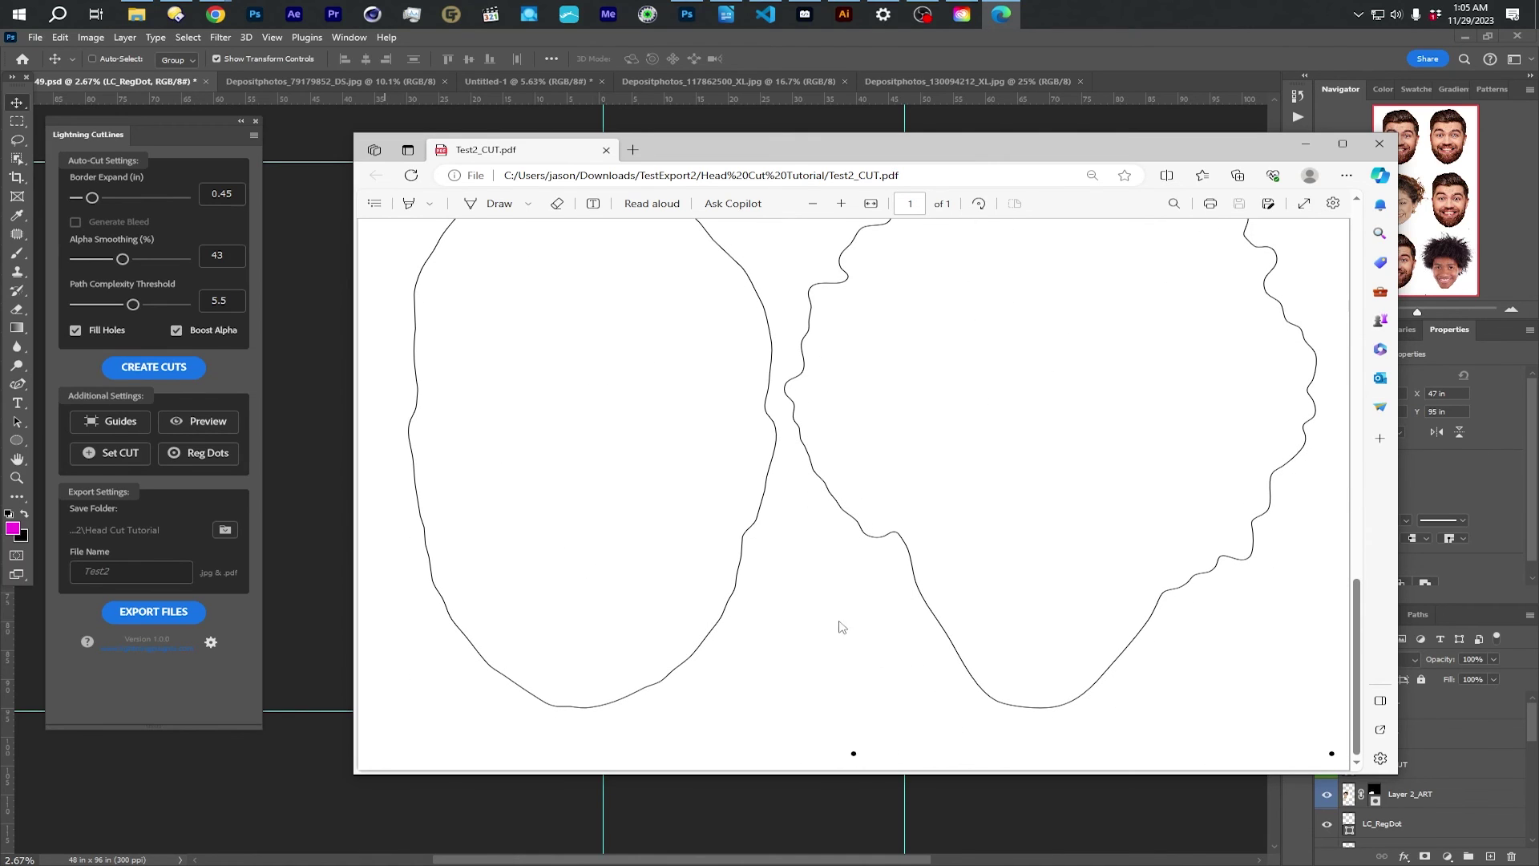
scroll(825, 430, "up", 10)
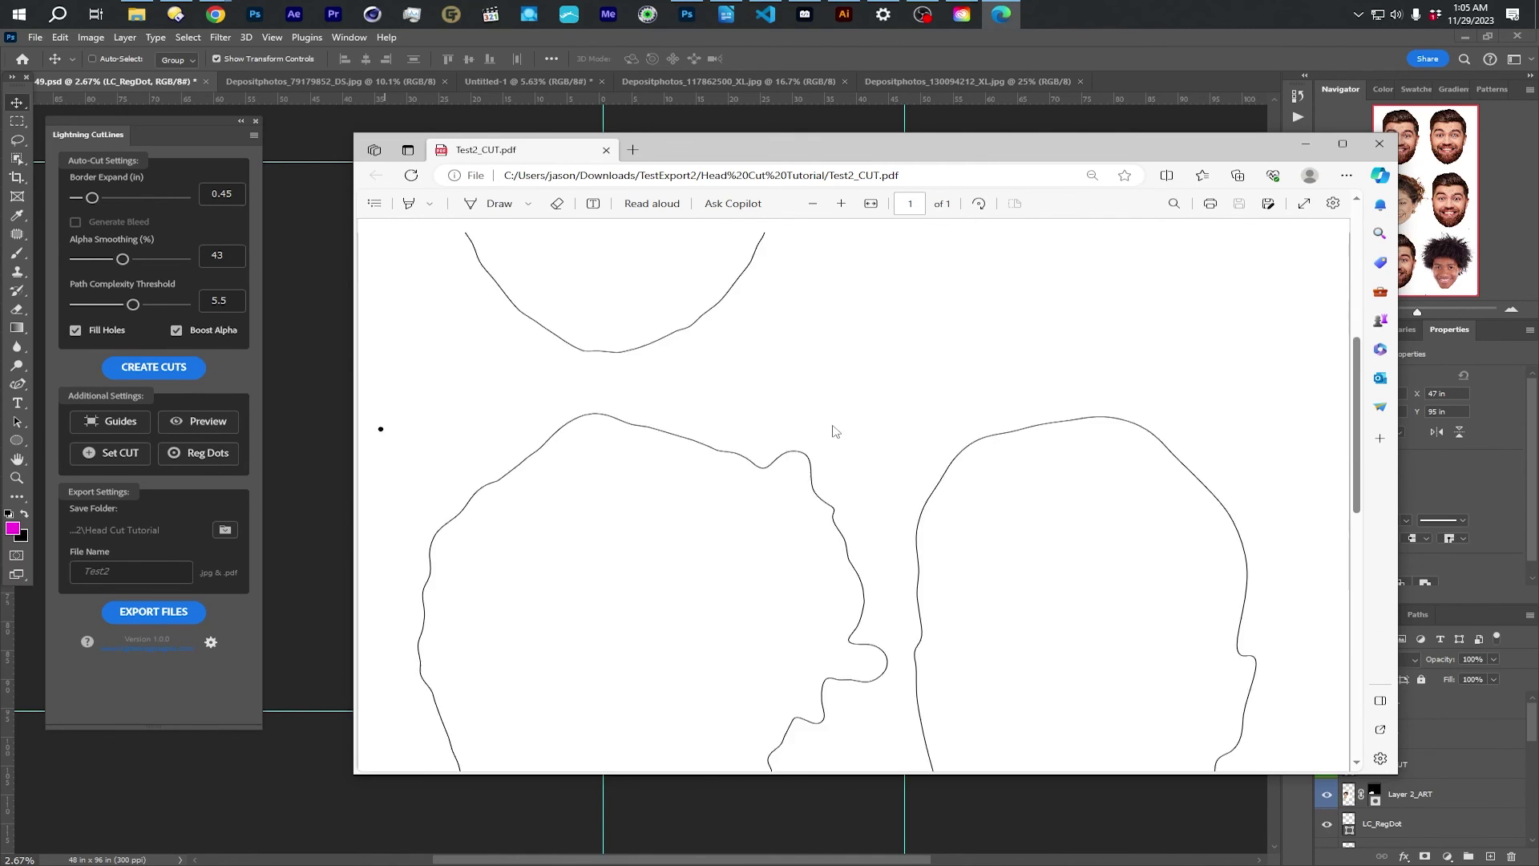
scroll(831, 418, "down", 10)
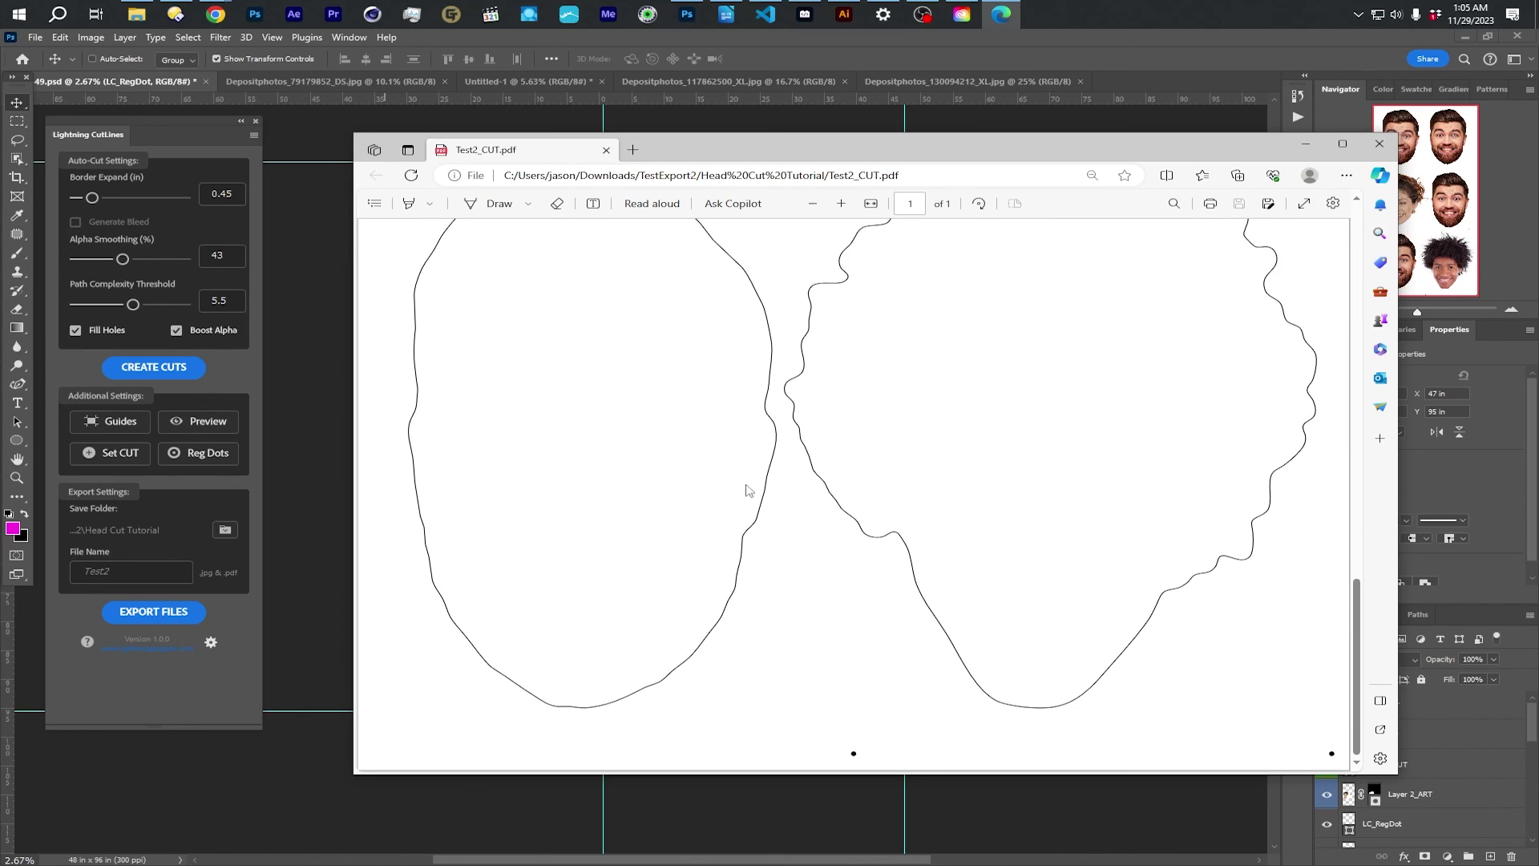
scroll(818, 569, "up", 10)
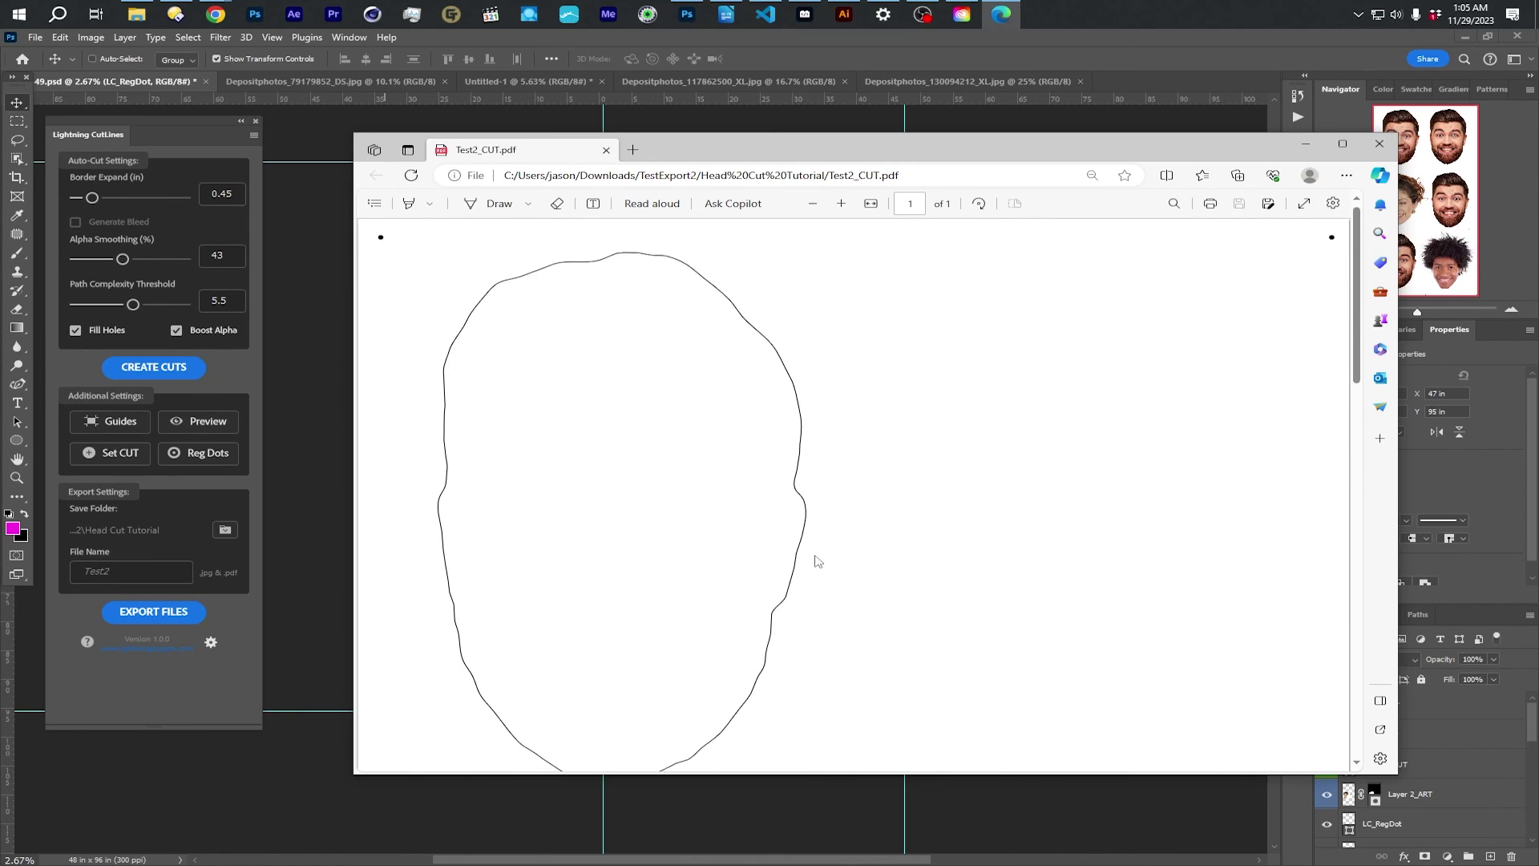
left_click_drag(679, 132, 695, 326)
Step: Highlight the cut areas in magenta with Lightning CutLines Preview, then clear it
left_click(461, 215)
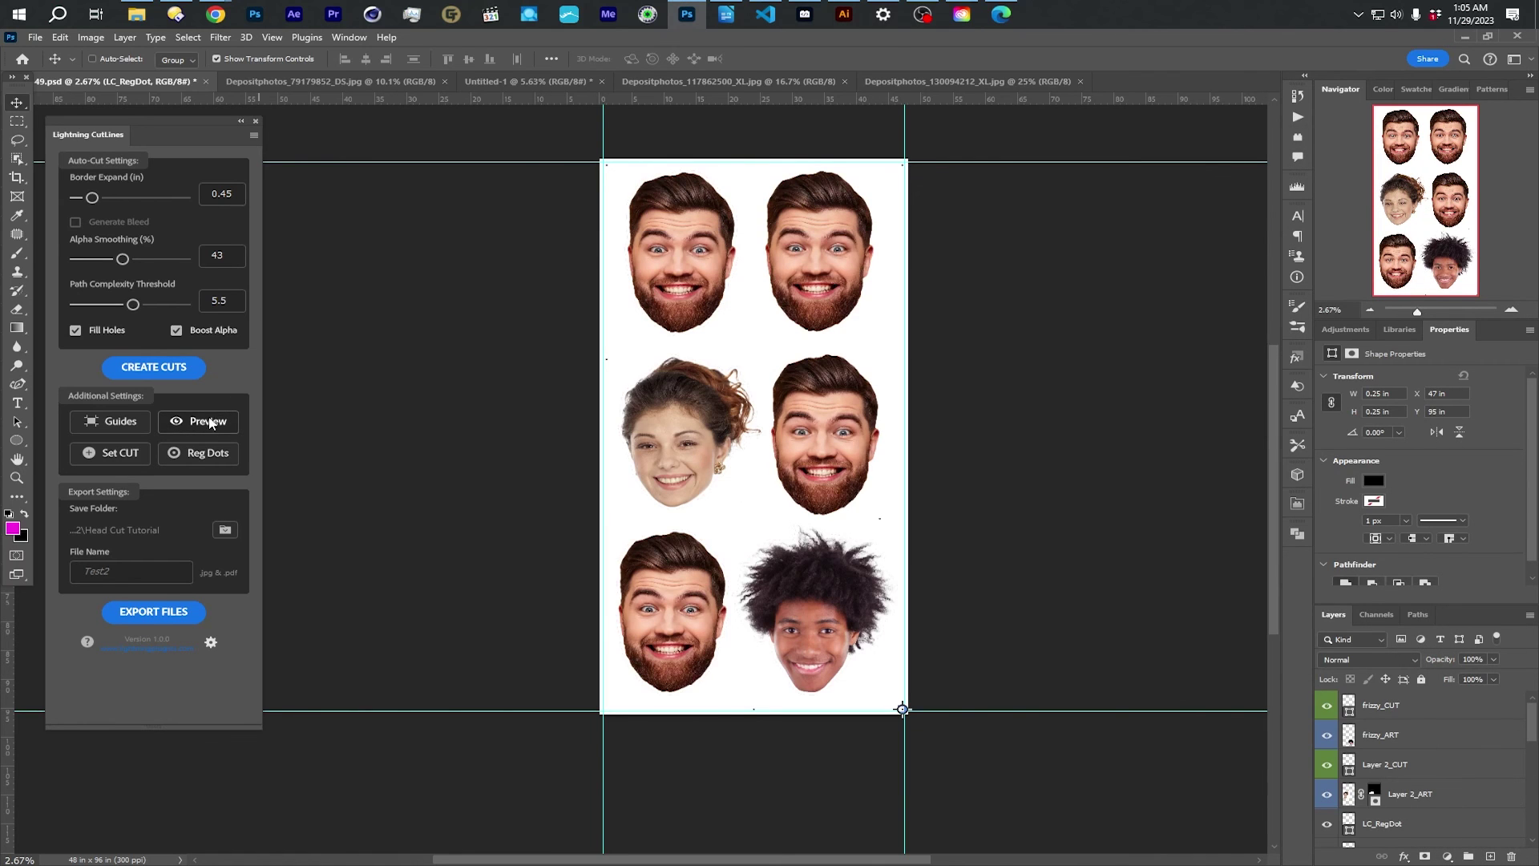
left_click(212, 419)
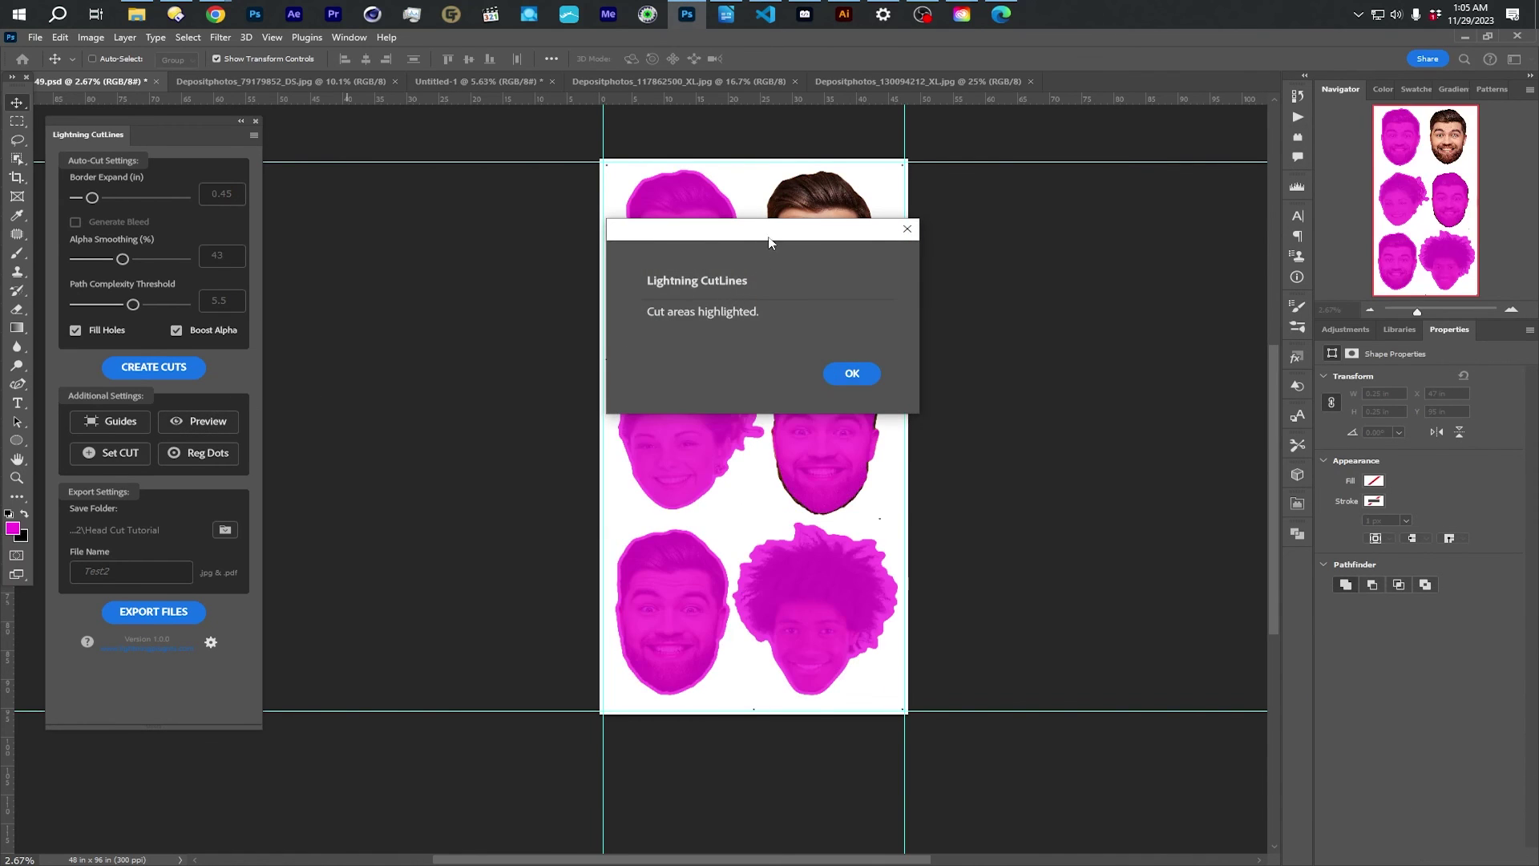
left_click_drag(768, 240, 455, 226)
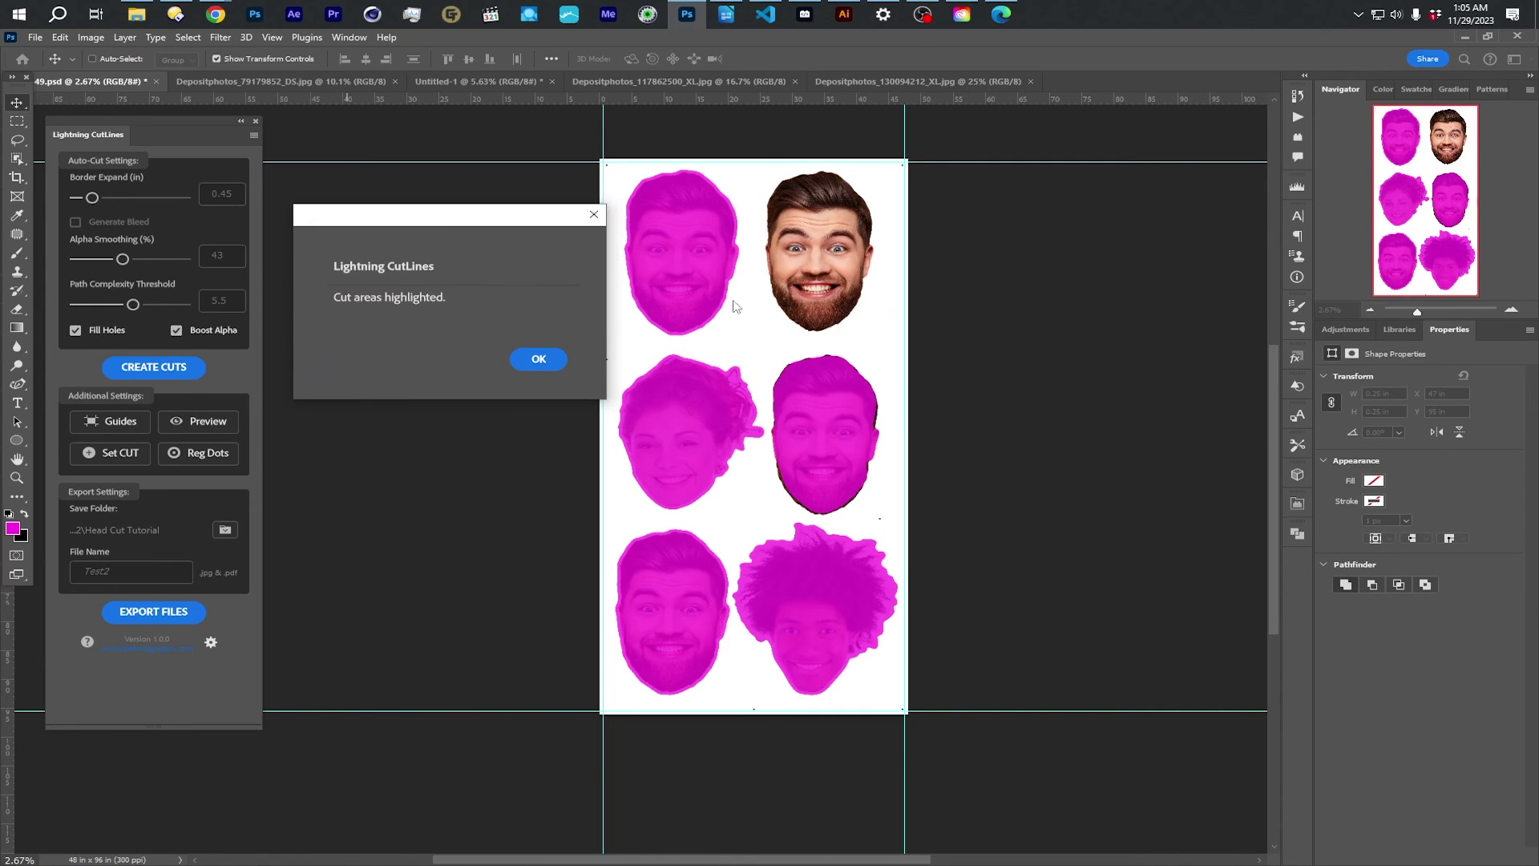
left_click(539, 359)
Step: Scroll through Test2_CUT.pdf's cut outlines again in Edge, then close it
left_click(1001, 14)
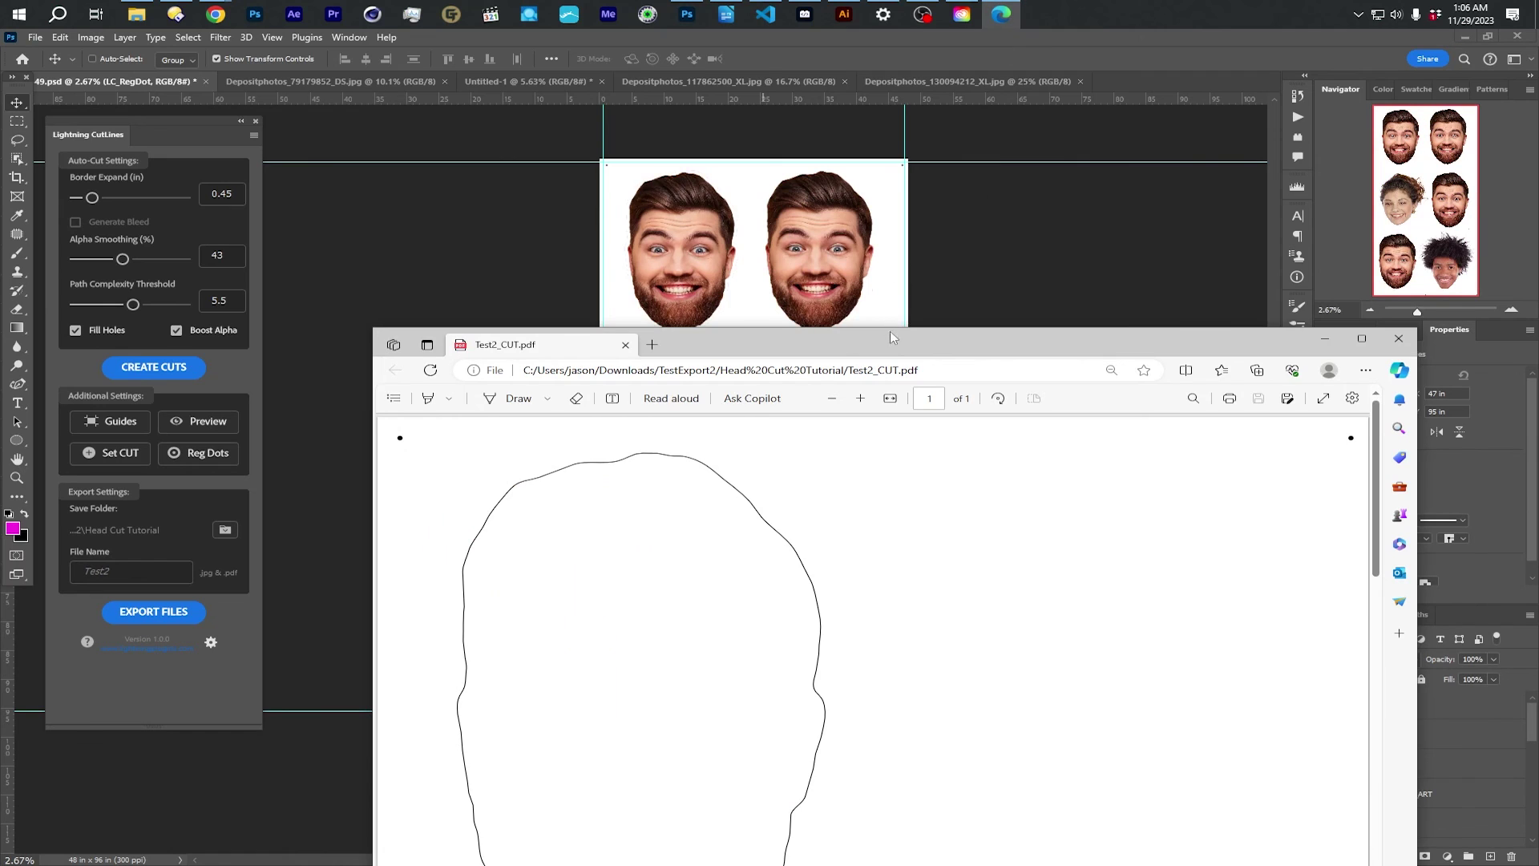
left_click_drag(891, 334, 754, 76)
scroll(766, 360, "down", 3)
scroll(773, 381, "down", 10)
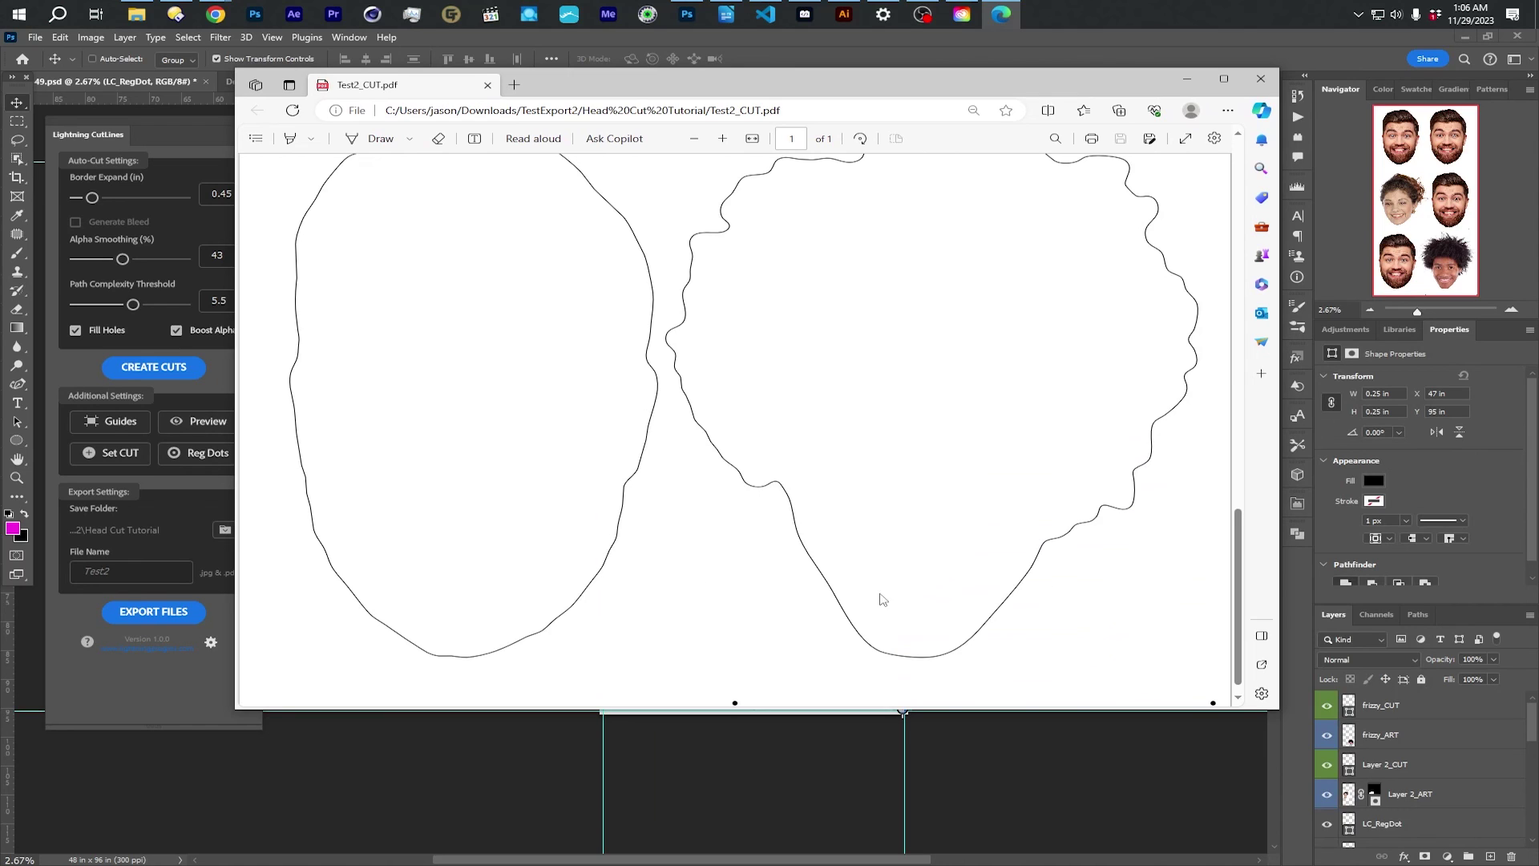
scroll(745, 597, "down", 1)
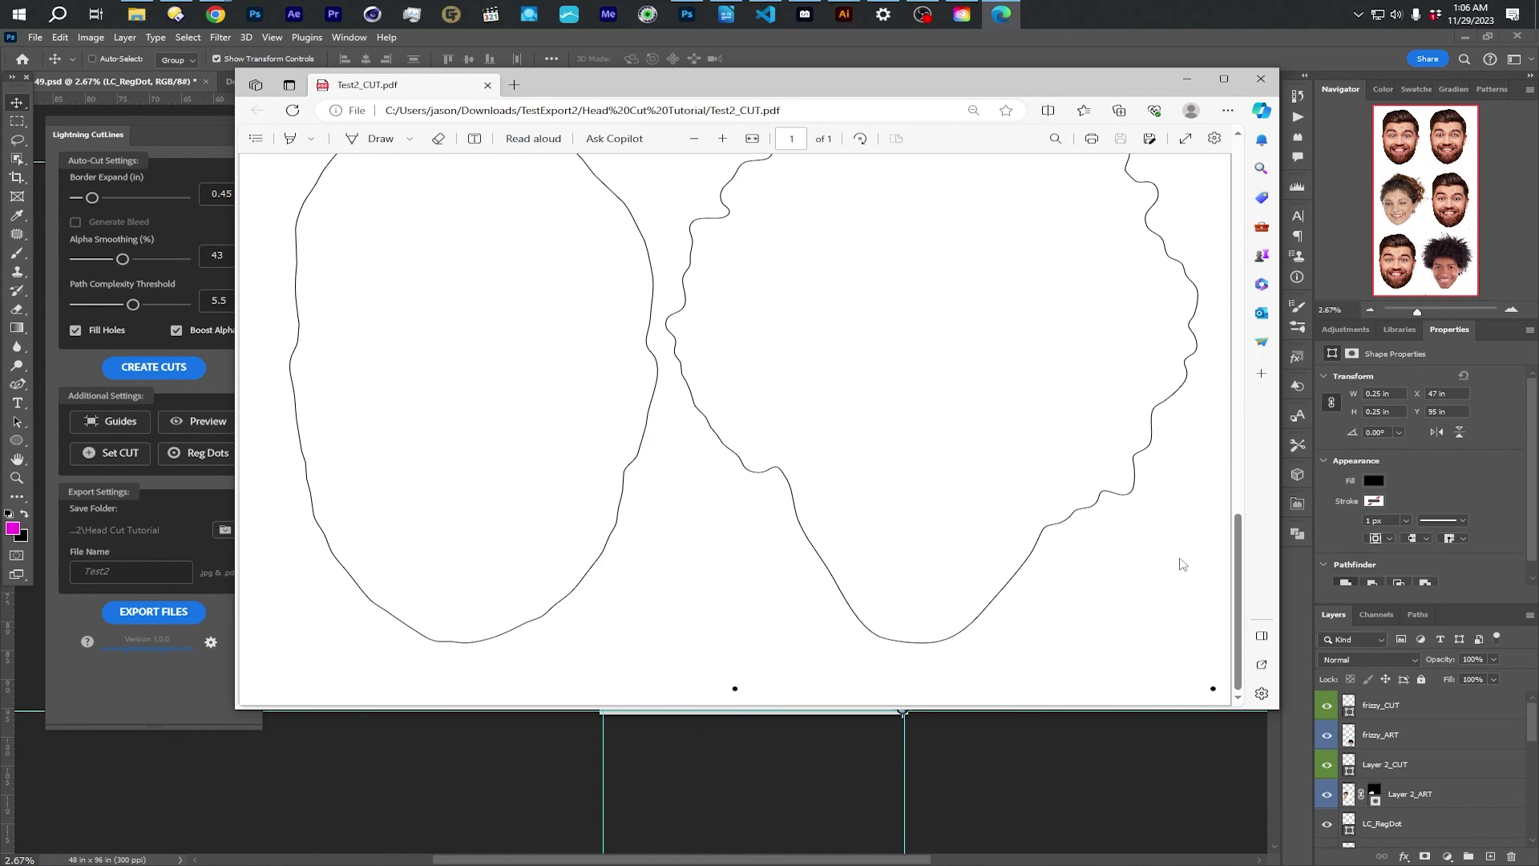
scroll(1137, 591, "up", 10)
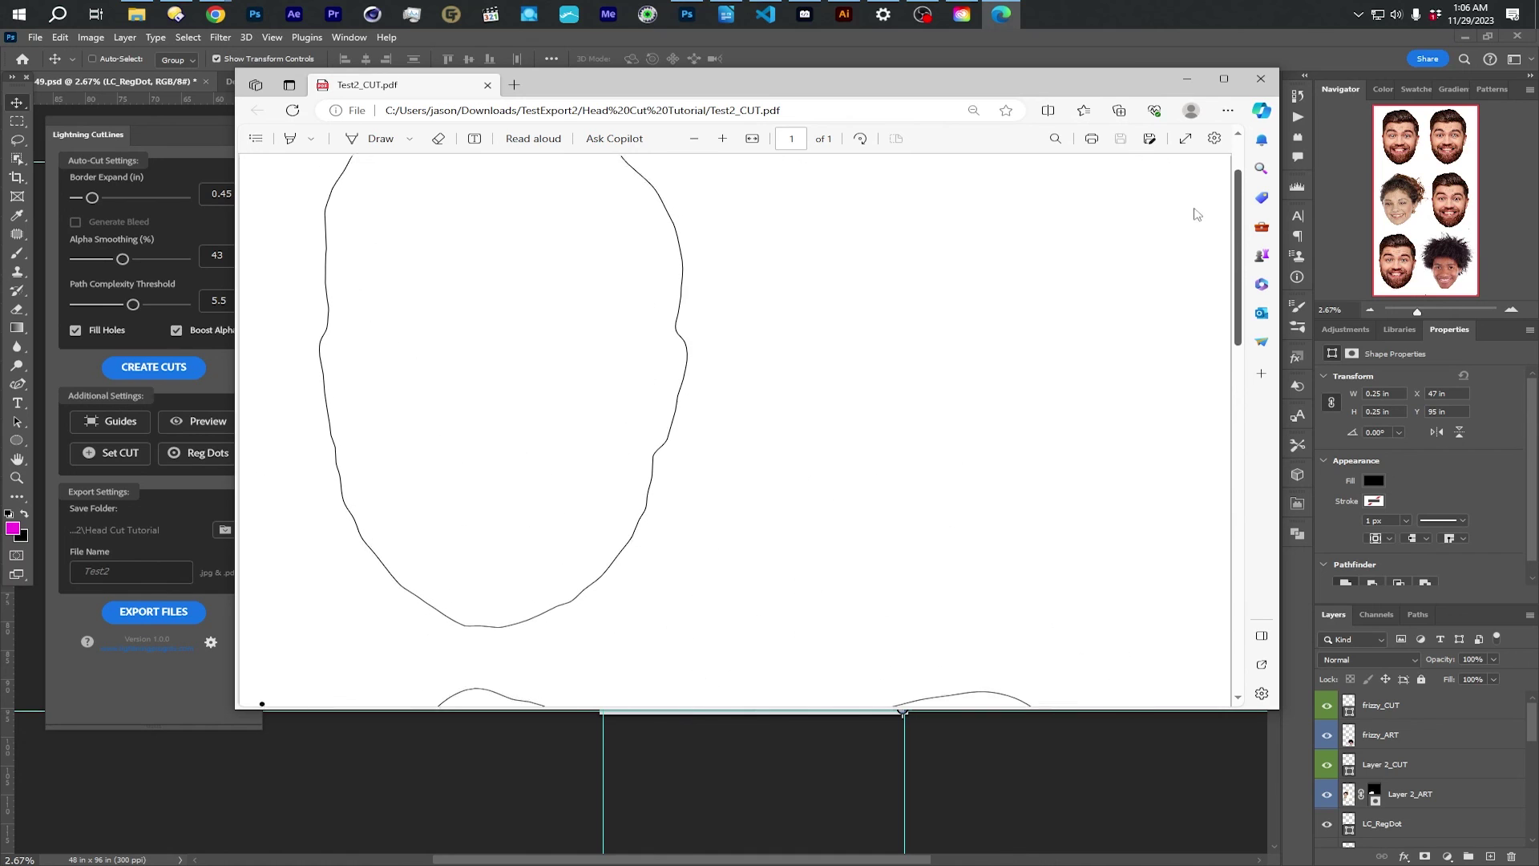
scroll(810, 345, "down", 5)
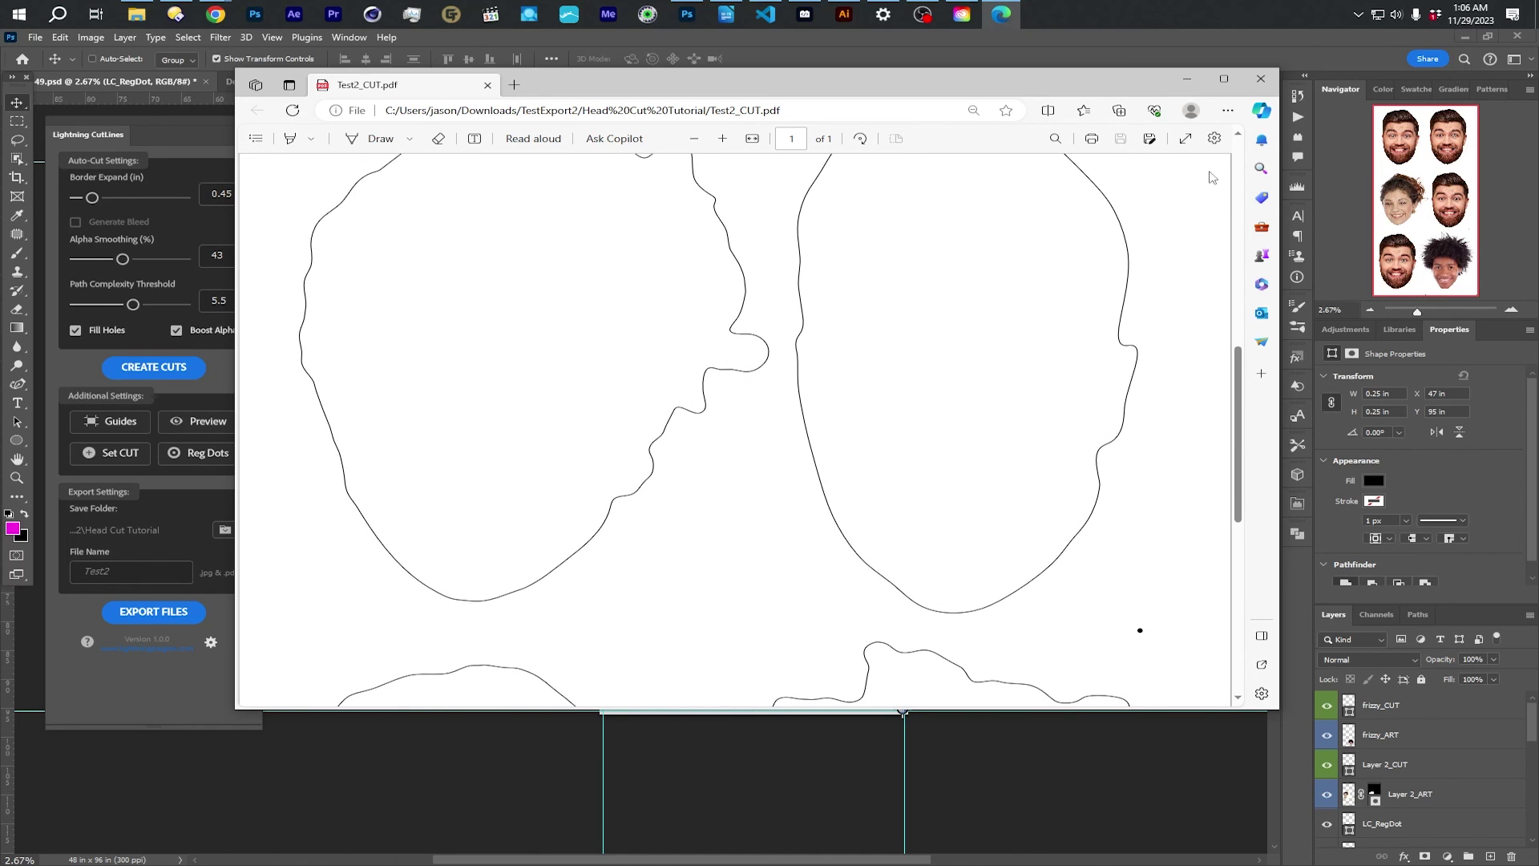
left_click(1261, 78)
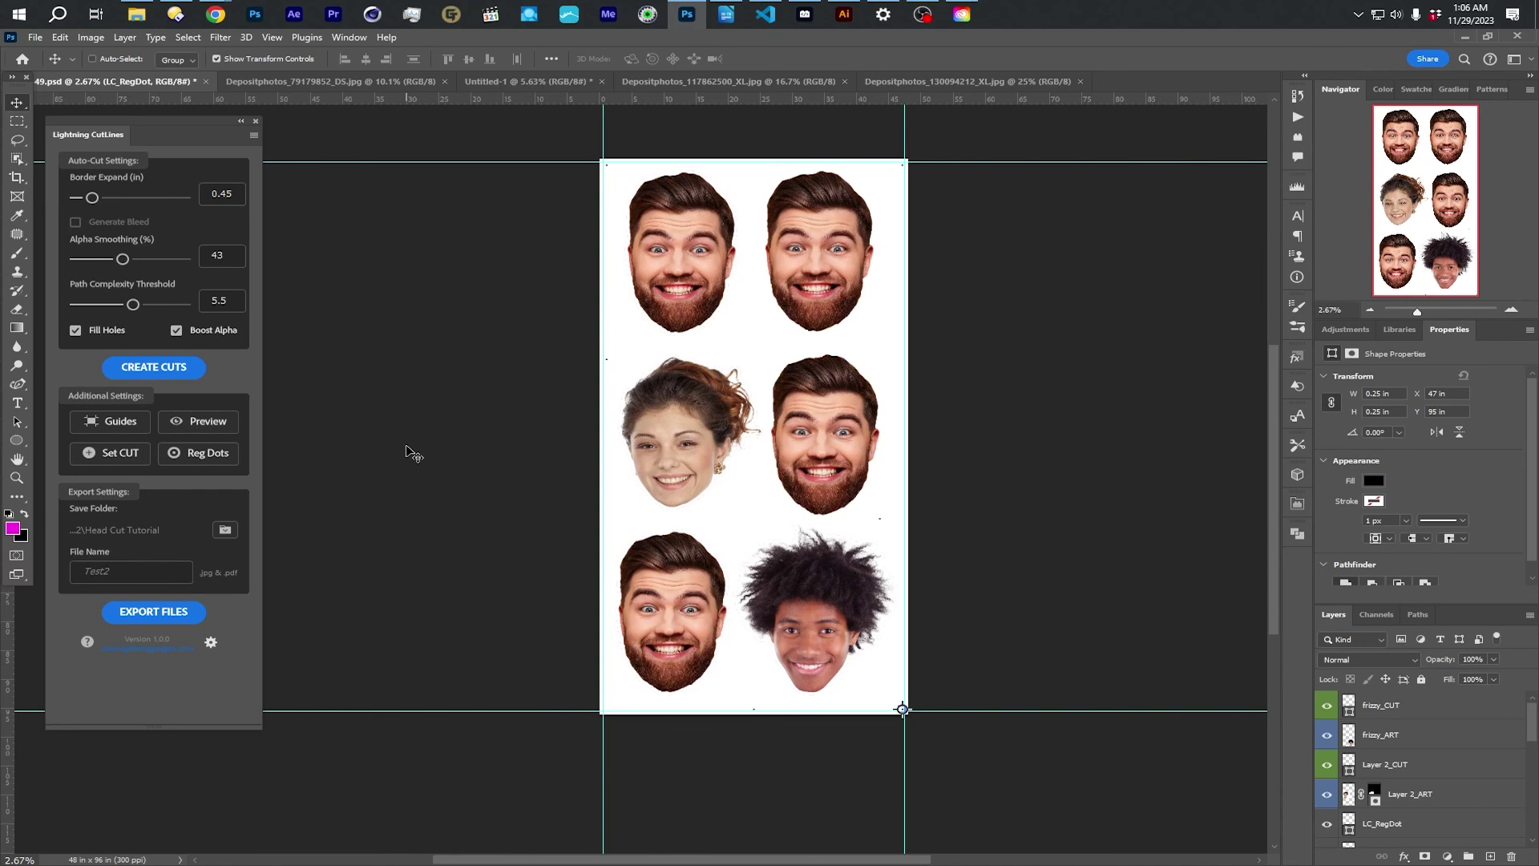
Step: Zoom in to about 7.56% on the top row of faces
scroll(678, 347, "up", 5)
scroll(1267, 411, "up", 4)
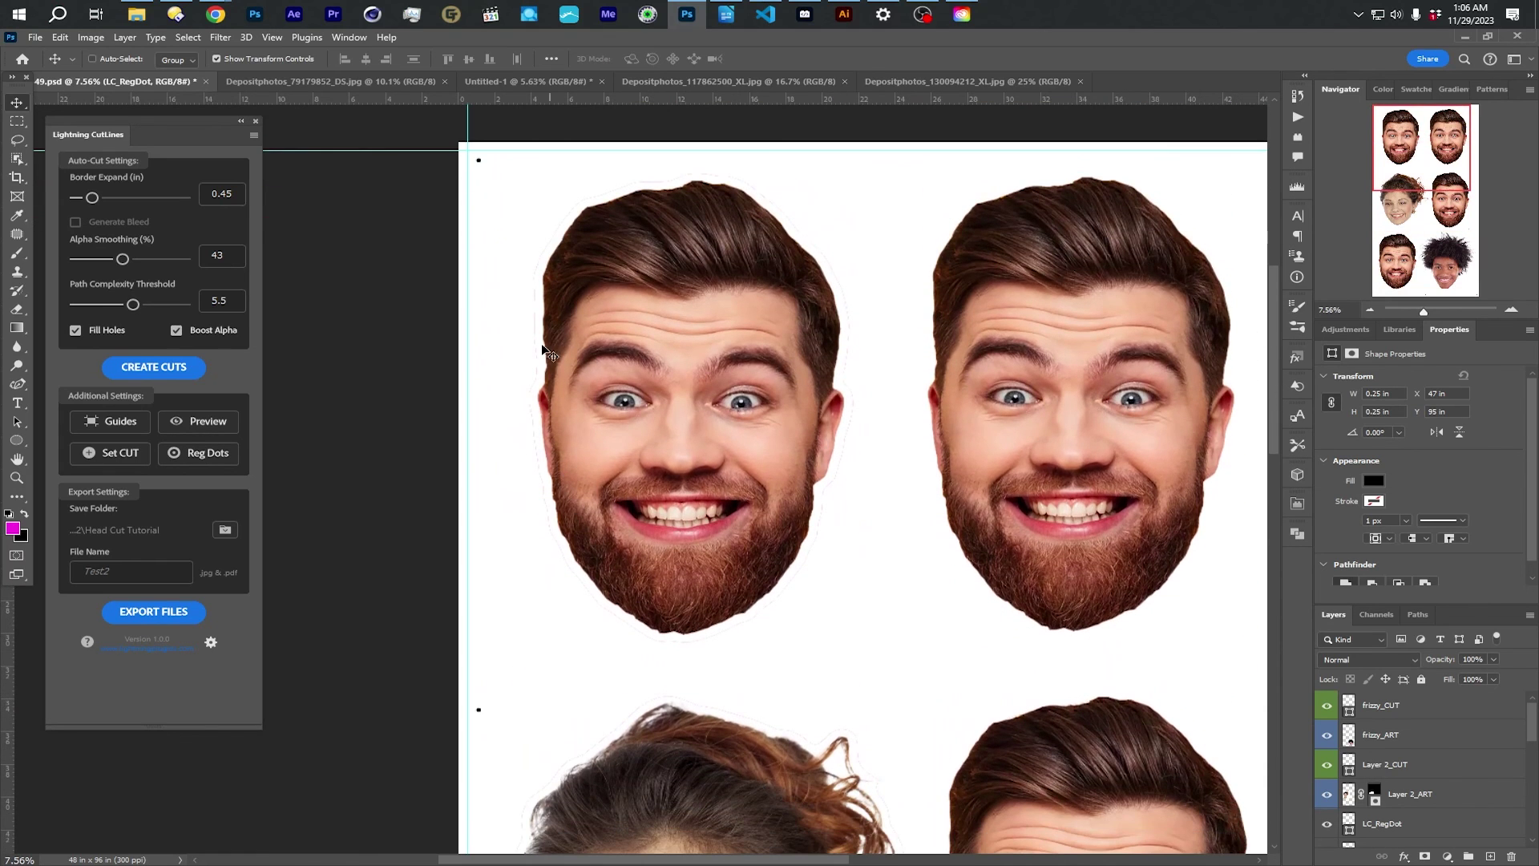